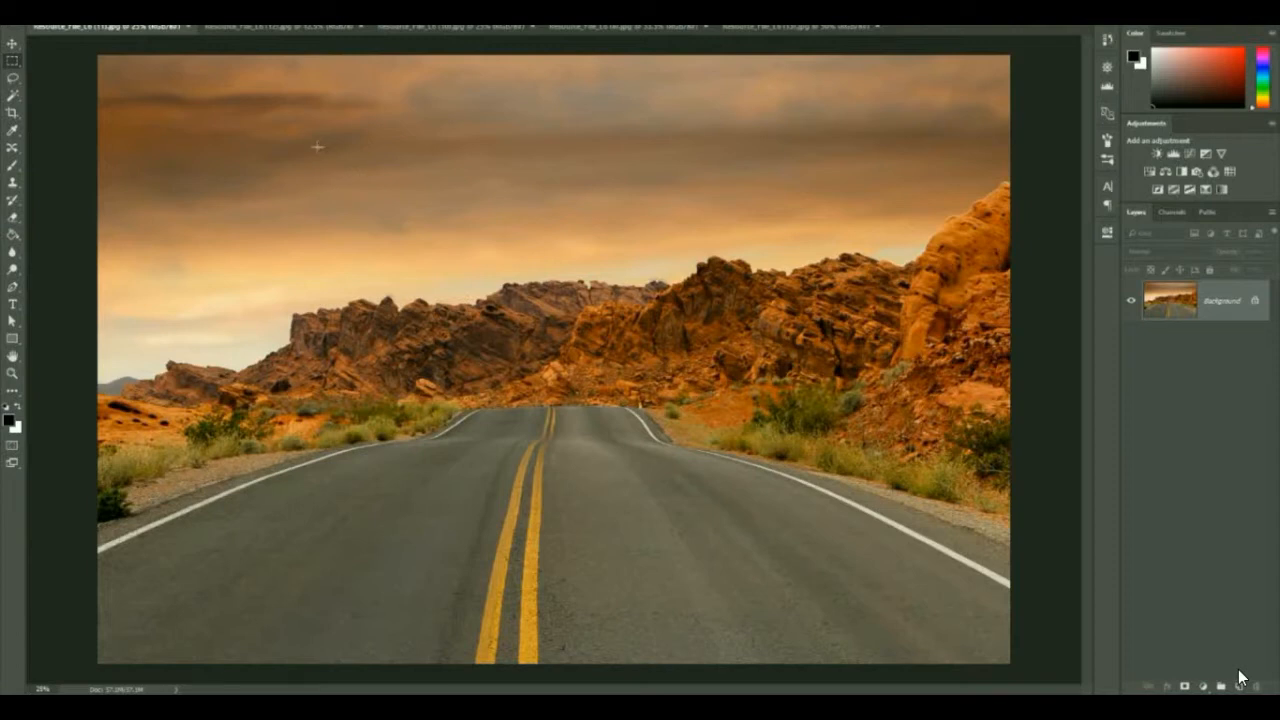
# - Select the entire sky above the rock ridge with the Quick Selection tool and check the selection edge along the ridge
pyautogui.rightClick(13, 77)
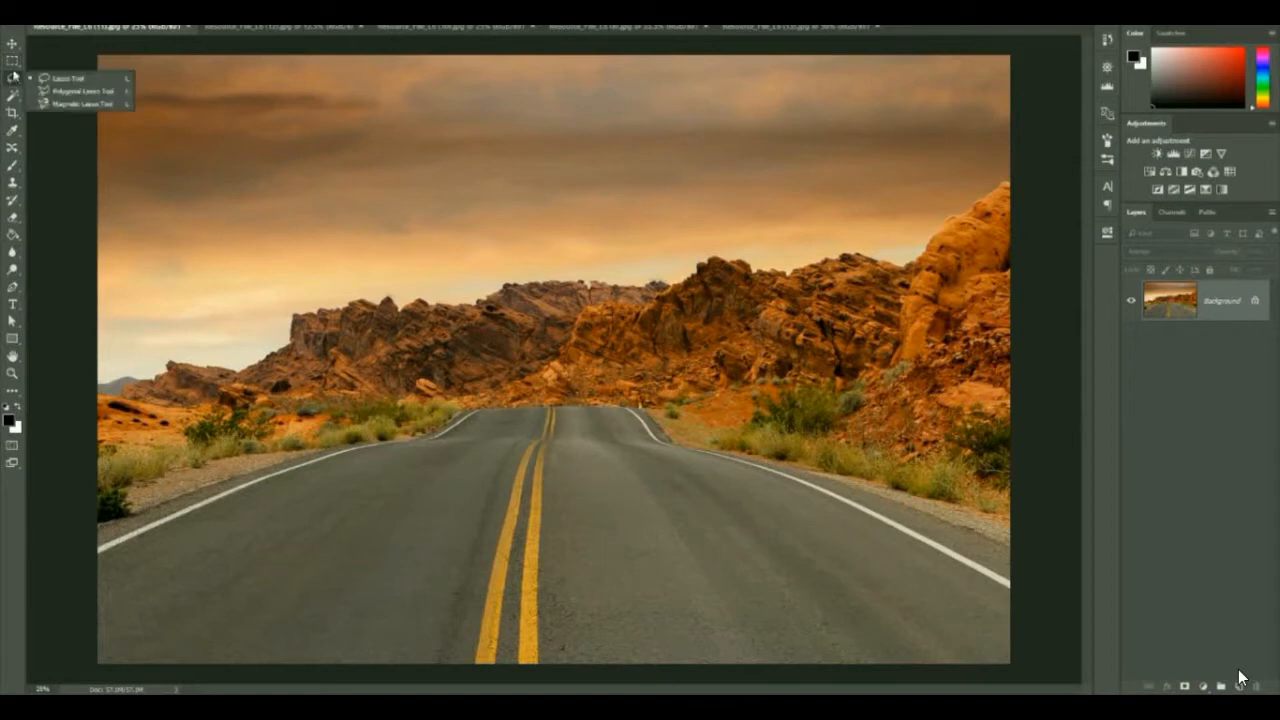
pyautogui.click(66, 78)
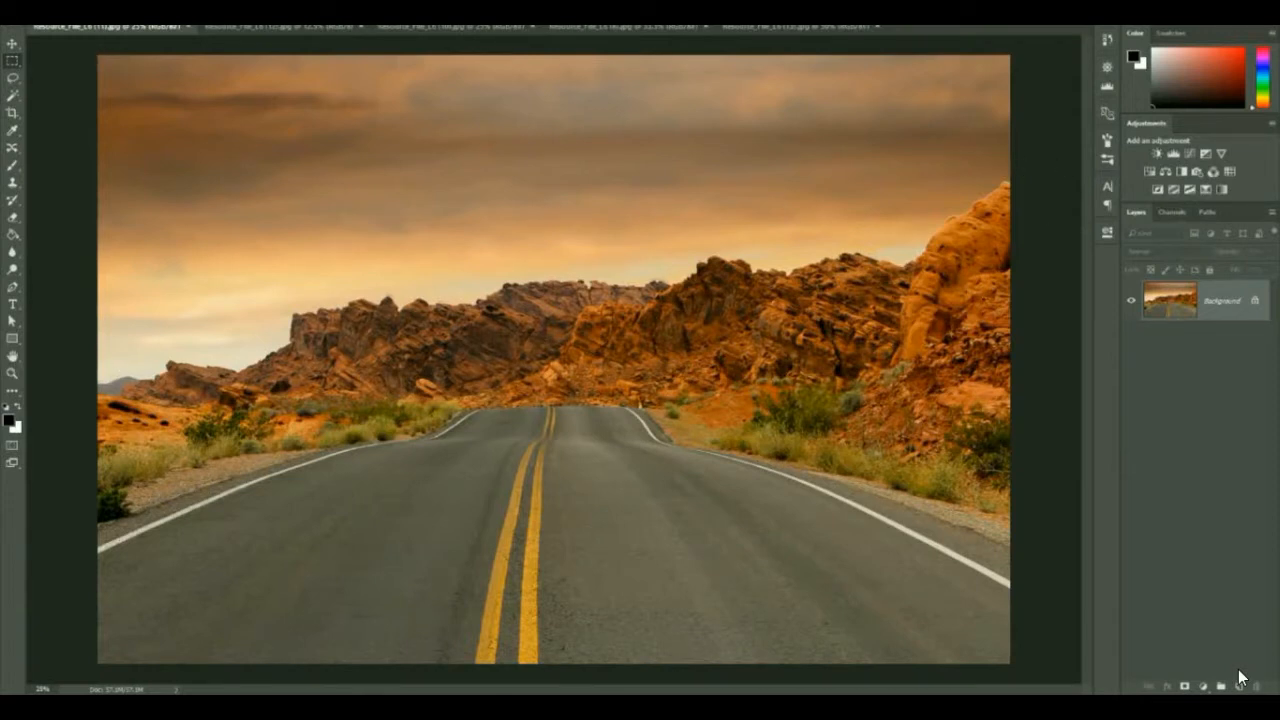
pyautogui.rightClick(14, 95)
pyautogui.click(55, 96)
pyautogui.moveTo(118, 67)
pyautogui.mouseDown()
pyautogui.moveTo(137, 72)
pyautogui.moveTo(166, 123)
pyautogui.moveTo(214, 120)
pyautogui.moveTo(300, 157)
pyautogui.mouseUp()
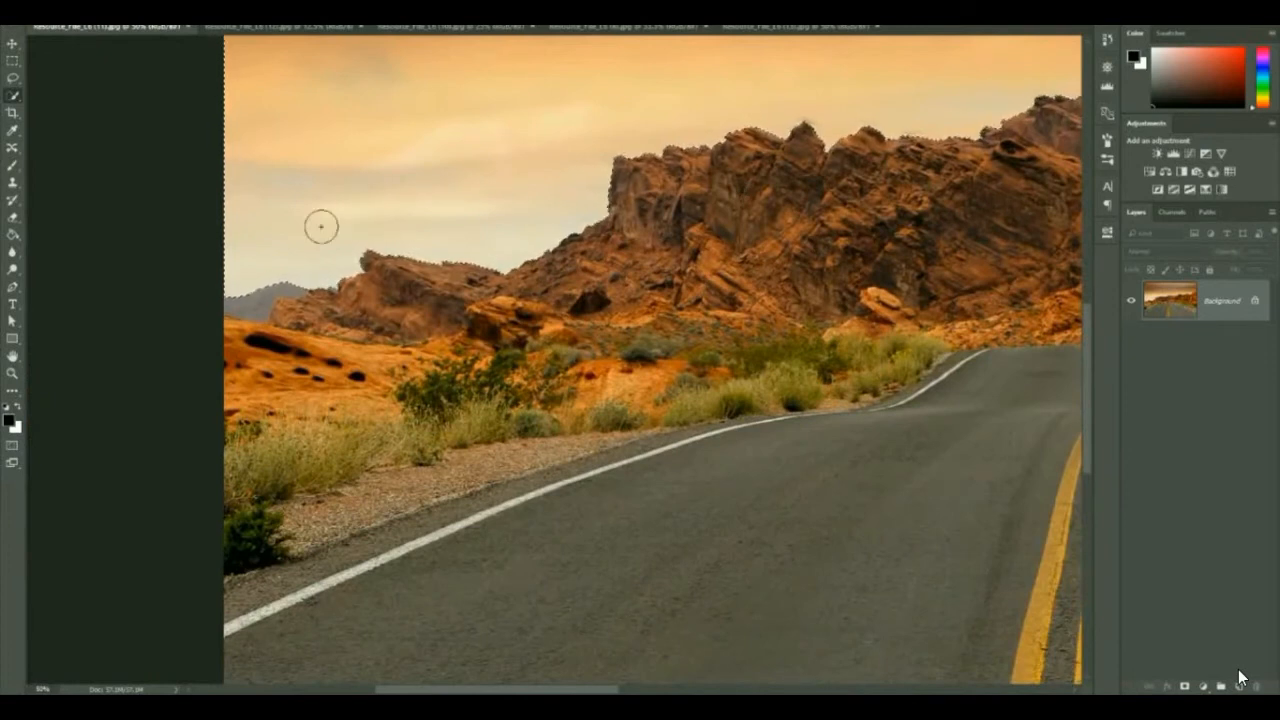
pyautogui.press('space')
pyautogui.moveTo(739, 311); pyautogui.dragTo(291, 300)
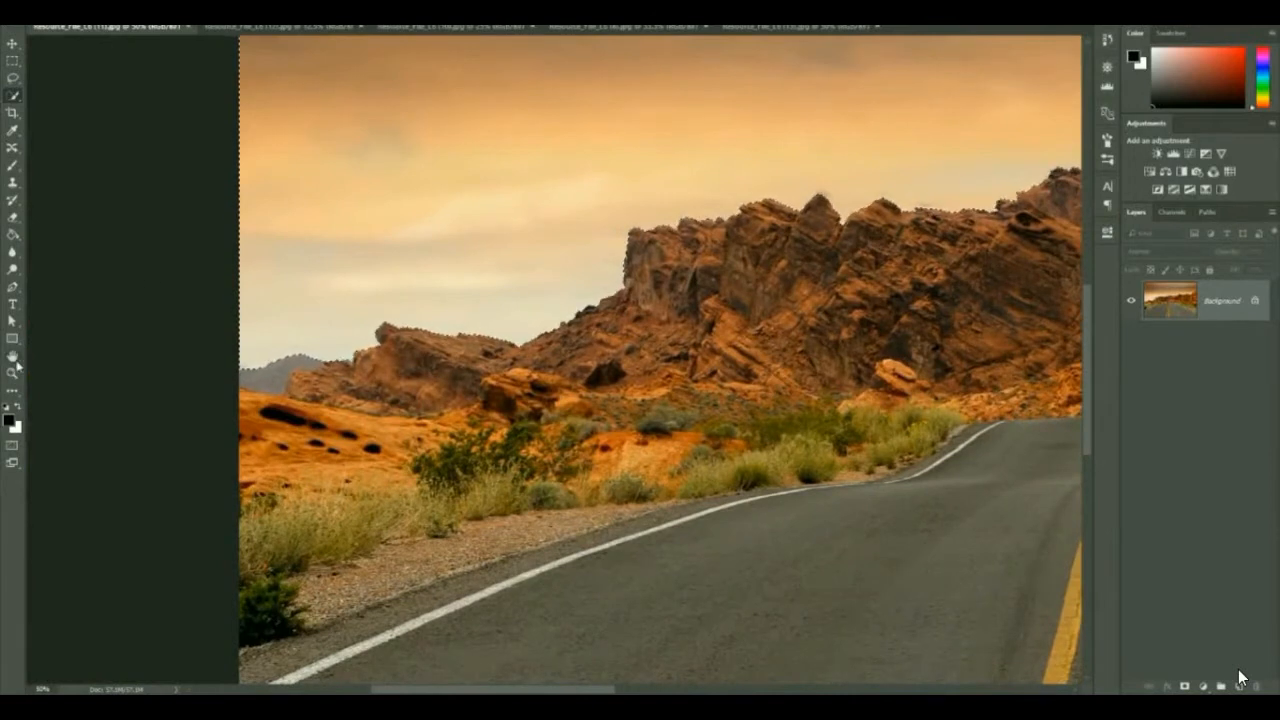
pyautogui.press('ctrl')
pyautogui.press('ctrl')
pyautogui.press('ctrl')
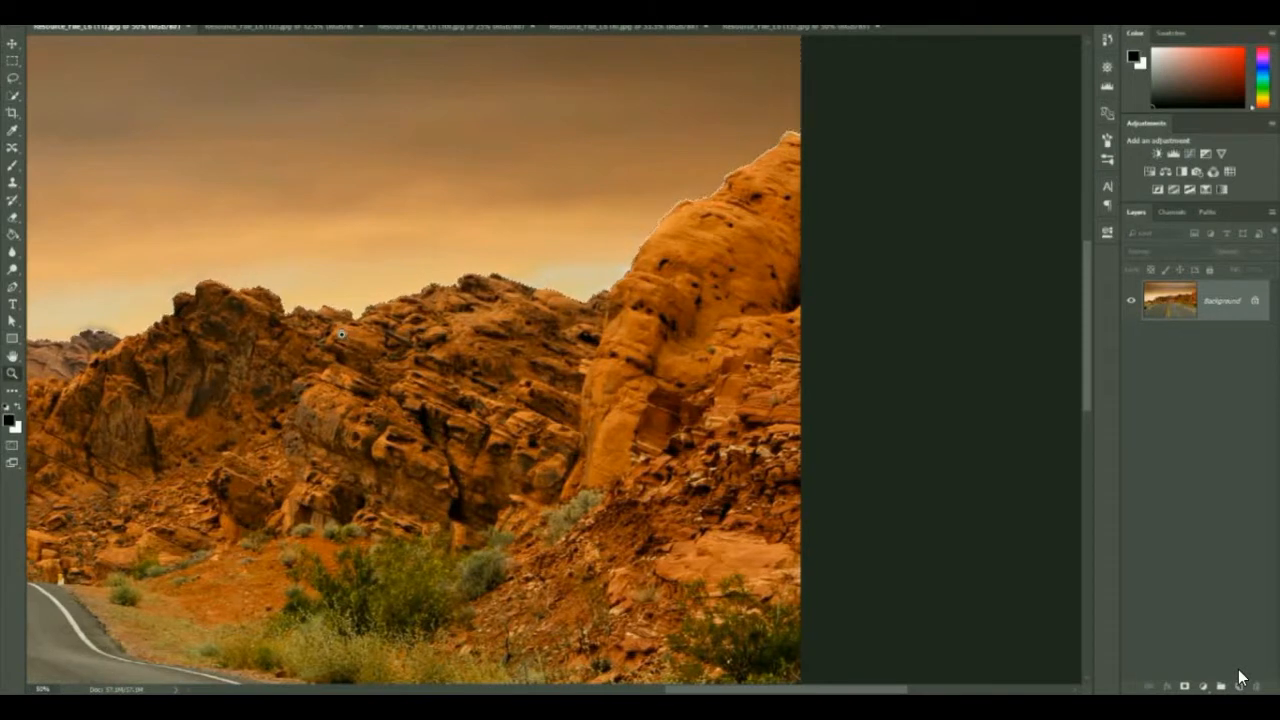
pyautogui.hotkey('ctrl', '0')
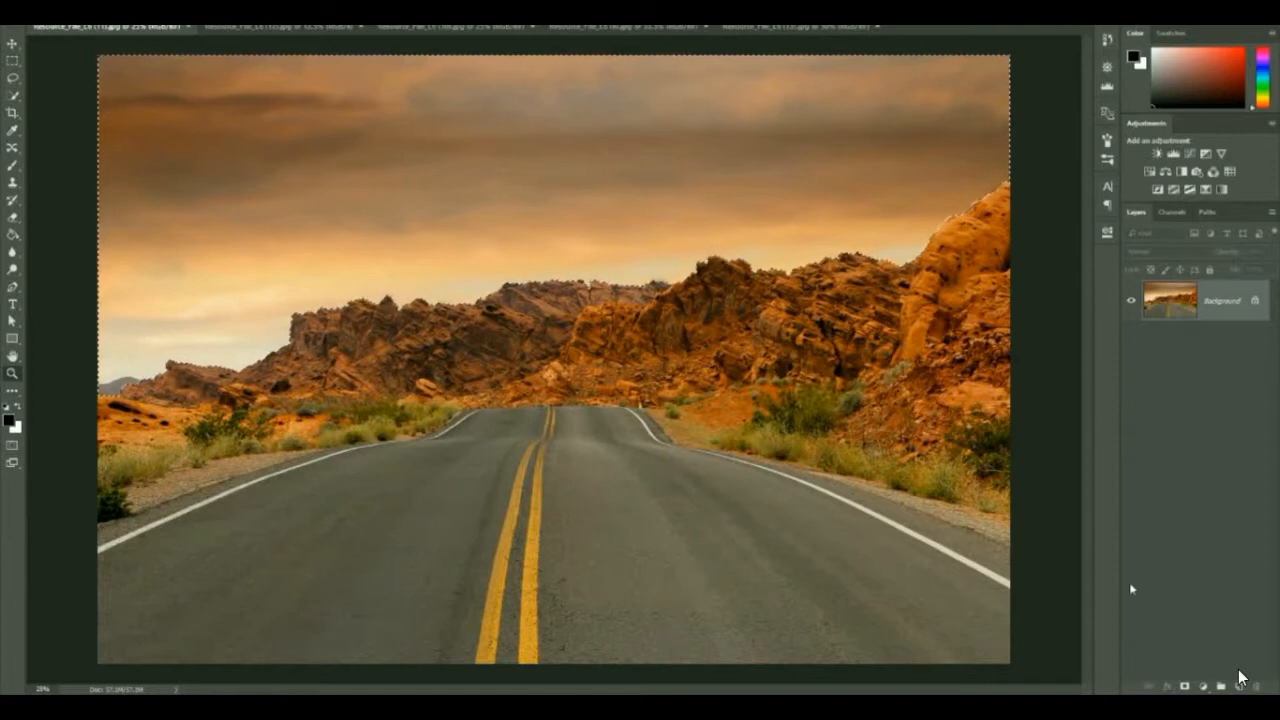
# - Invert the sky selection to cover the rocks and road, and add a layer mask that hides the sky
pyautogui.click(1185, 686)
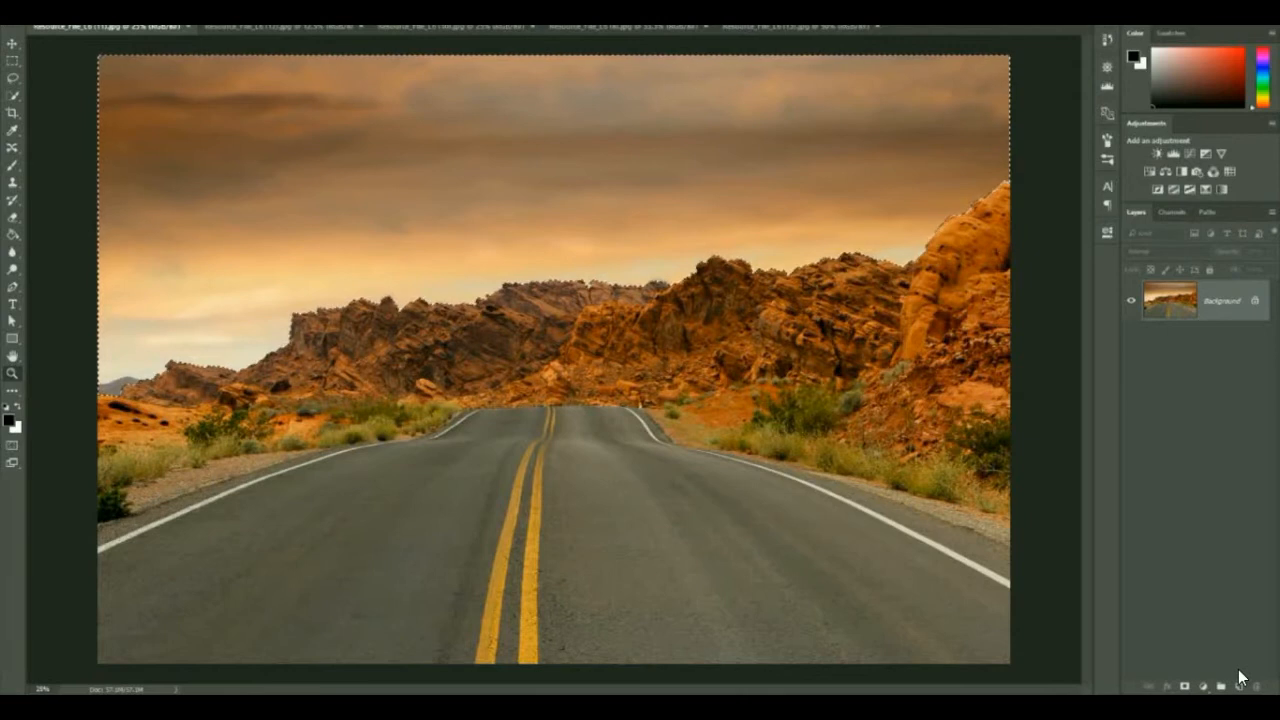
pyautogui.hotkey('alt', 's')
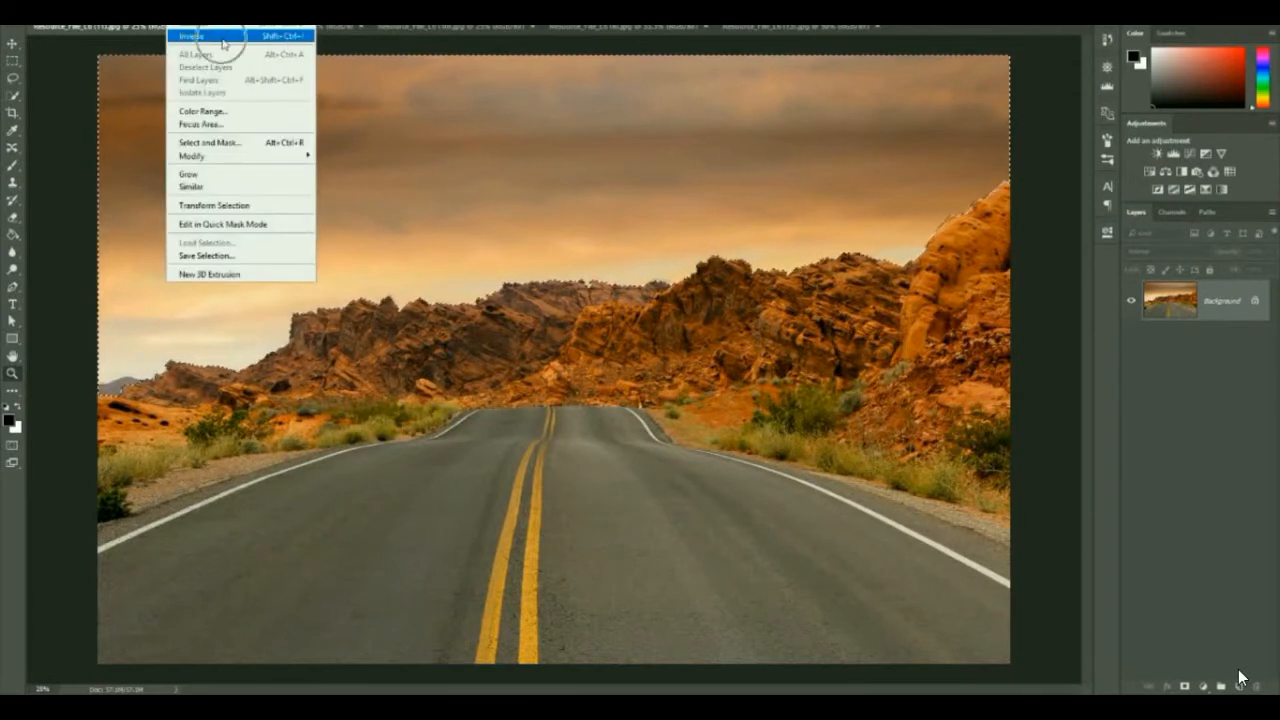
pyautogui.click(301, 38)
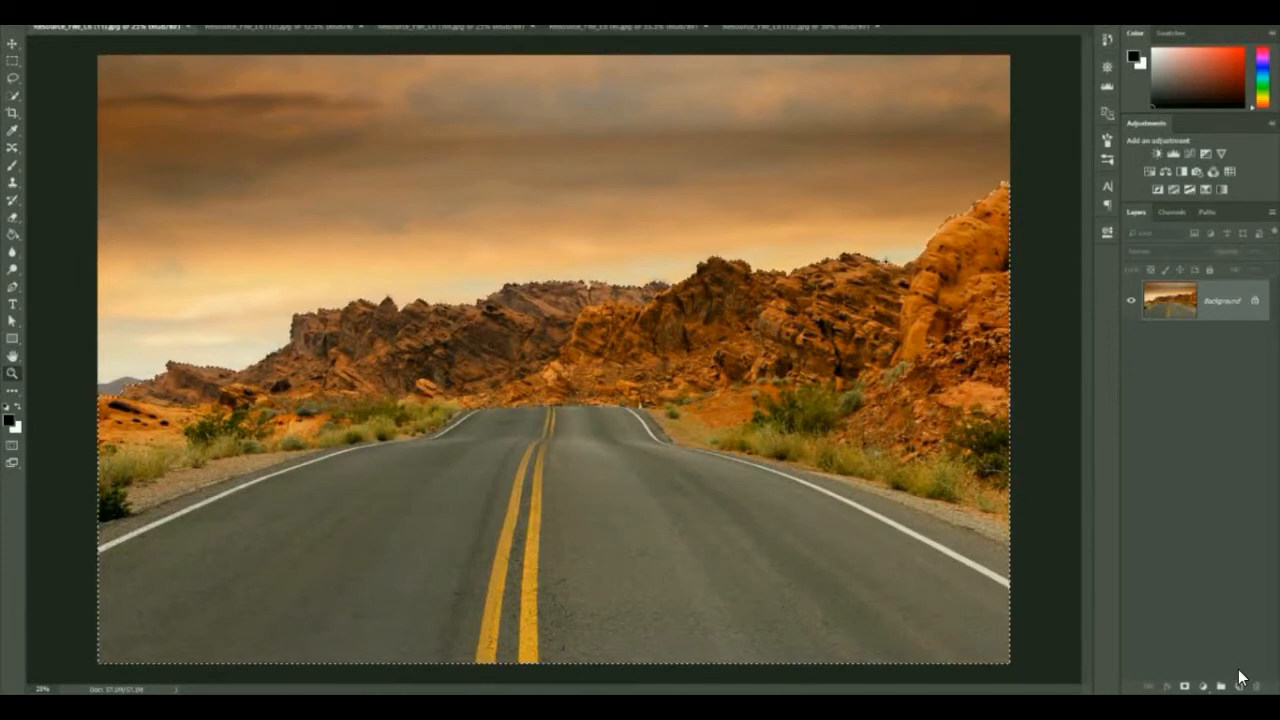
pyautogui.click(18, 44)
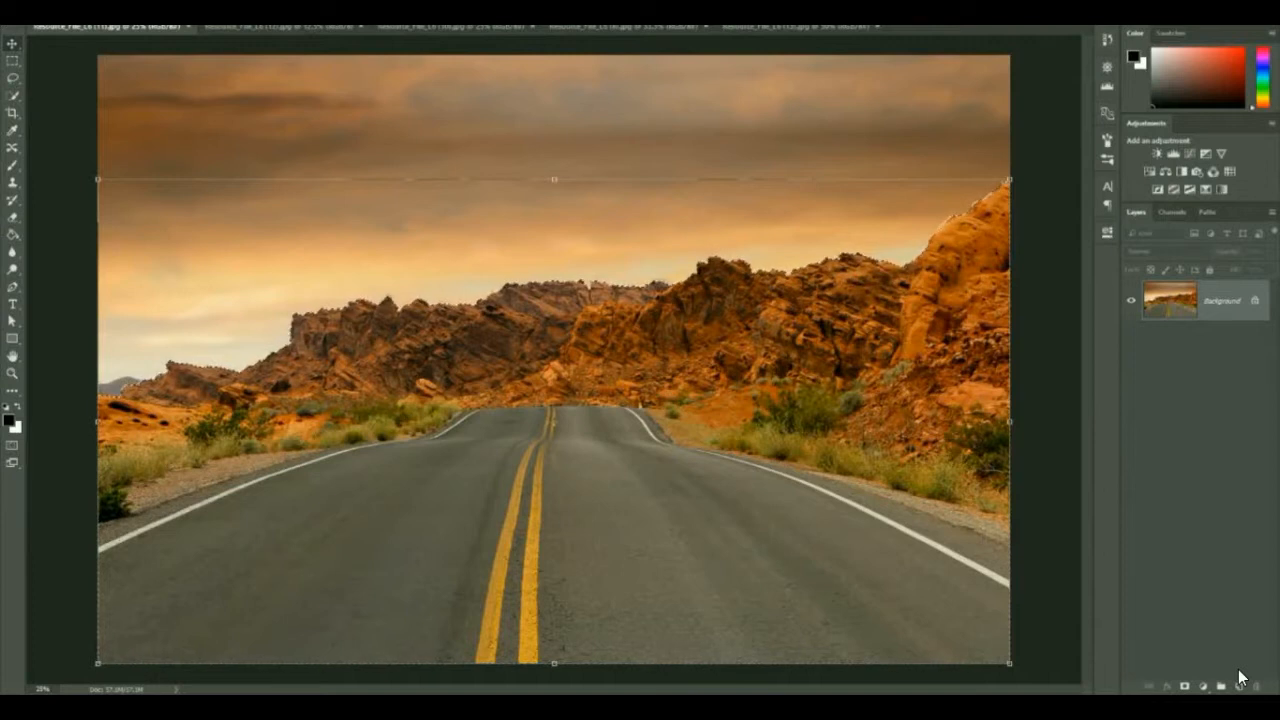
pyautogui.press('Return')
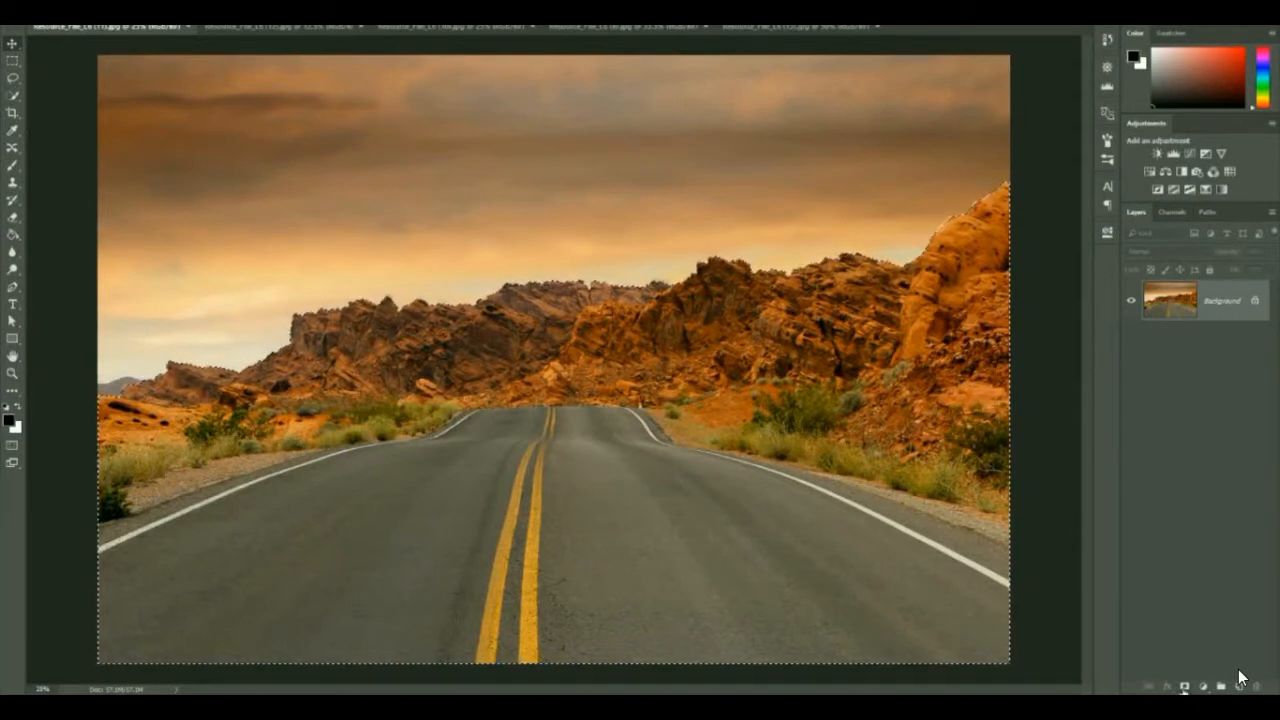
pyautogui.click(1184, 686)
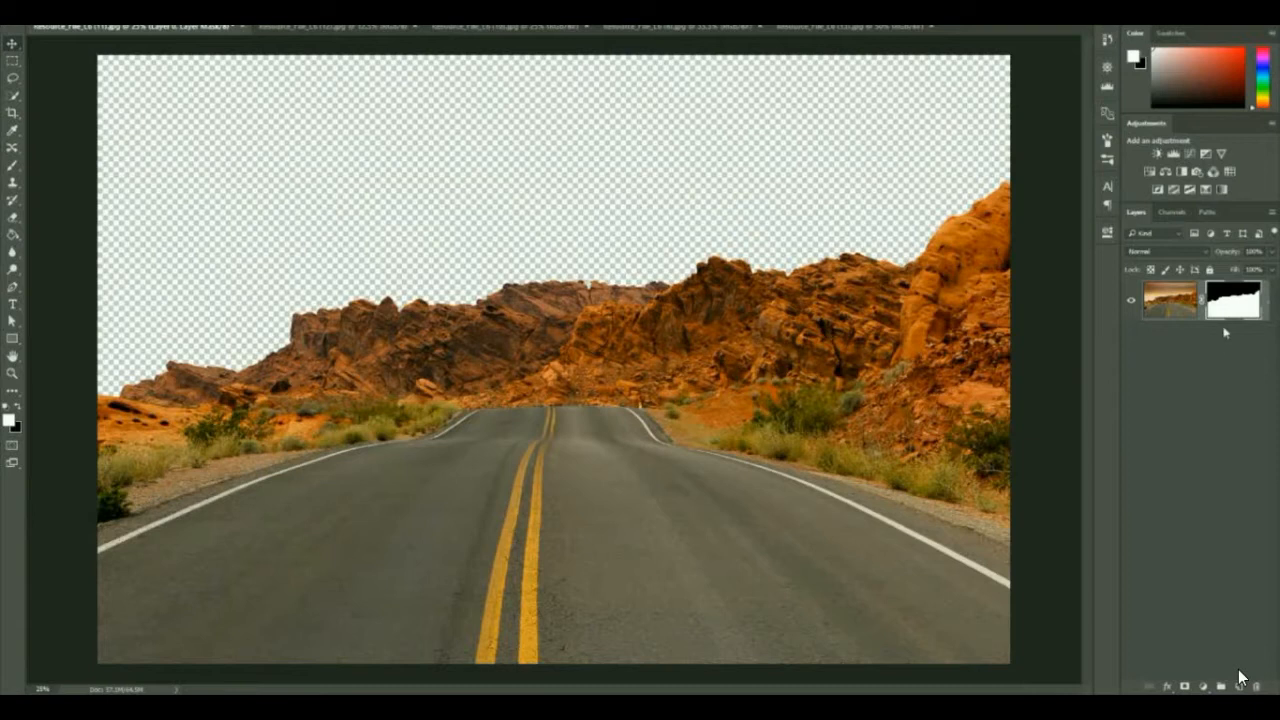
# - Undock the Layers panel and float it over the edge of the canvas and the Color panel
pyautogui.moveTo(1133, 213); pyautogui.dragTo(1055, 26)
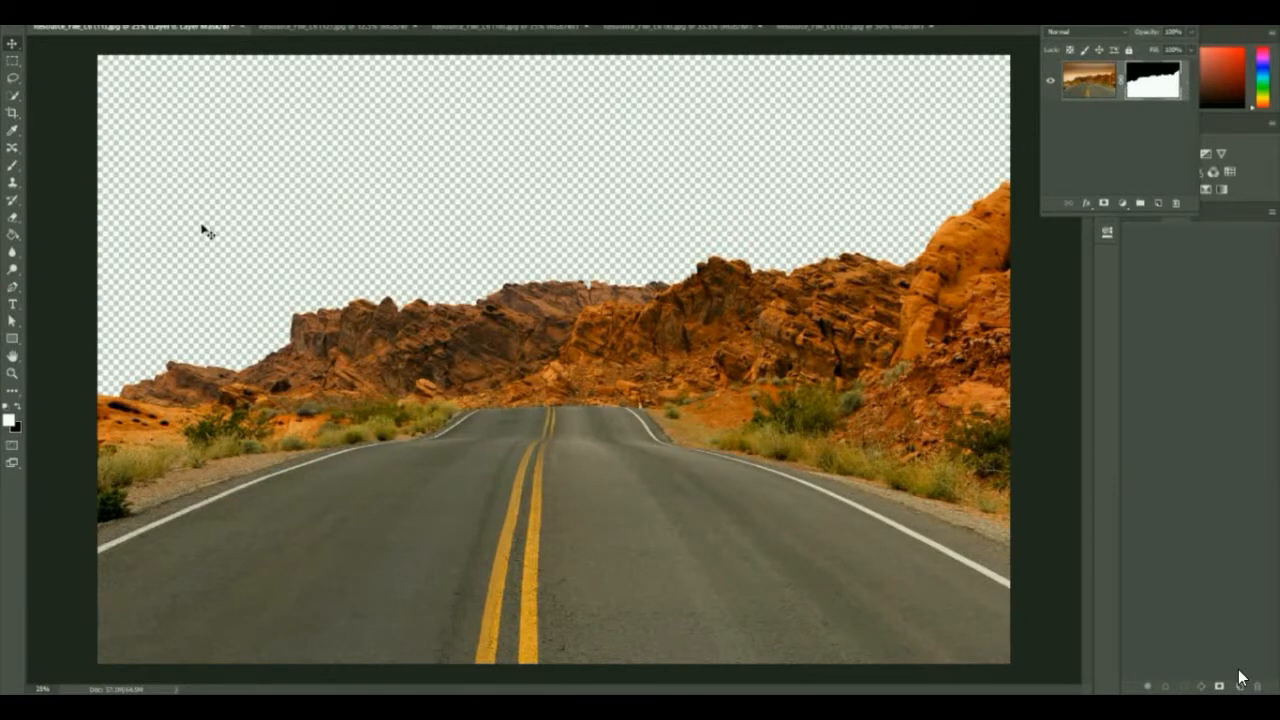
# - Brush white on the layer mask to reveal a strip of sky, and paint over it in black to hide it again
pyautogui.press('b')
pyautogui.moveTo(180, 198)
pyautogui.mouseDown()
pyautogui.moveTo(263, 148)
pyautogui.moveTo(310, 177)
pyautogui.moveTo(432, 131)
pyautogui.moveTo(498, 150)
pyautogui.moveTo(769, 113)
pyautogui.moveTo(740, 146)
pyautogui.moveTo(170, 175)
pyautogui.mouseUp()
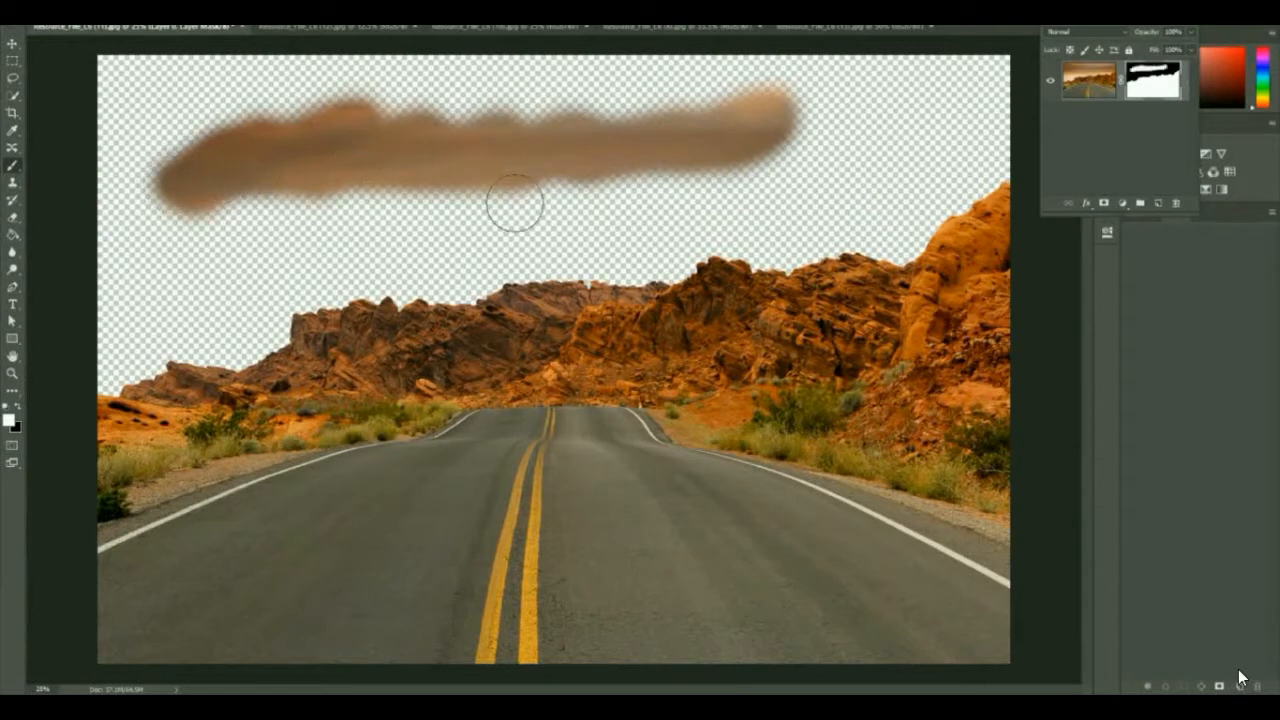
pyautogui.moveTo(167, 240)
pyautogui.mouseDown()
pyautogui.moveTo(192, 150)
pyautogui.moveTo(165, 260)
pyautogui.moveTo(149, 163)
pyautogui.moveTo(329, 86)
pyautogui.moveTo(246, 183)
pyautogui.moveTo(361, 207)
pyautogui.moveTo(666, 126)
pyautogui.moveTo(714, 168)
pyautogui.mouseUp()
pyautogui.click(17, 407)
pyautogui.moveTo(642, 110); pyautogui.dragTo(303, 181)
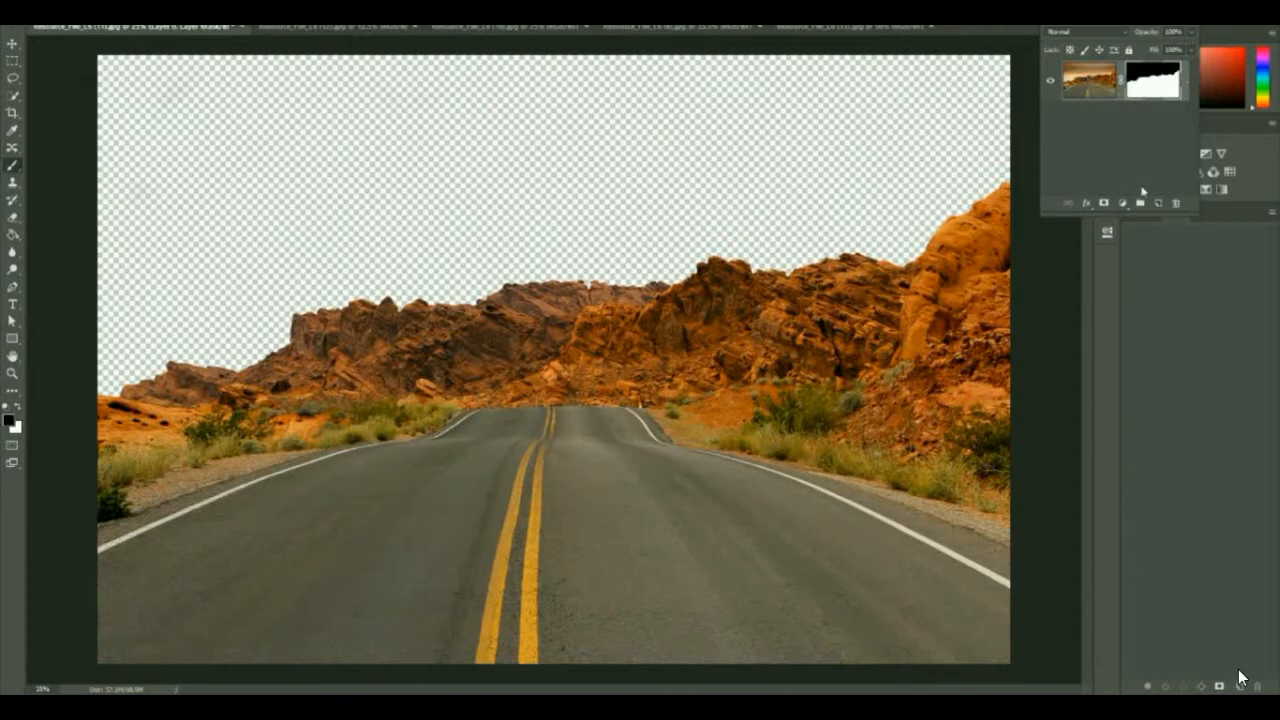
# - Widen and lengthen the floating Layers panel so layer names fit, and reset the foreground and background colors to default
pyautogui.click(1137, 166)
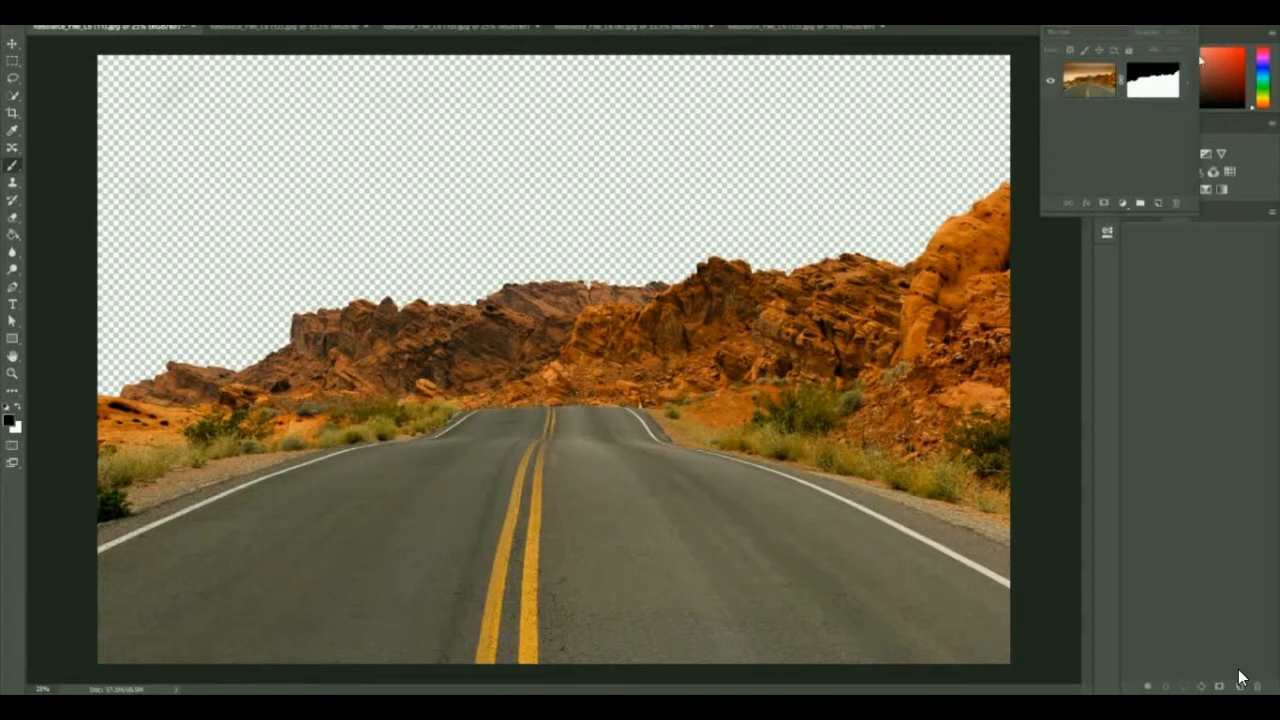
pyautogui.click(1203, 62)
pyautogui.click(1200, 48)
pyautogui.moveTo(1202, 81); pyautogui.dragTo(1250, 80)
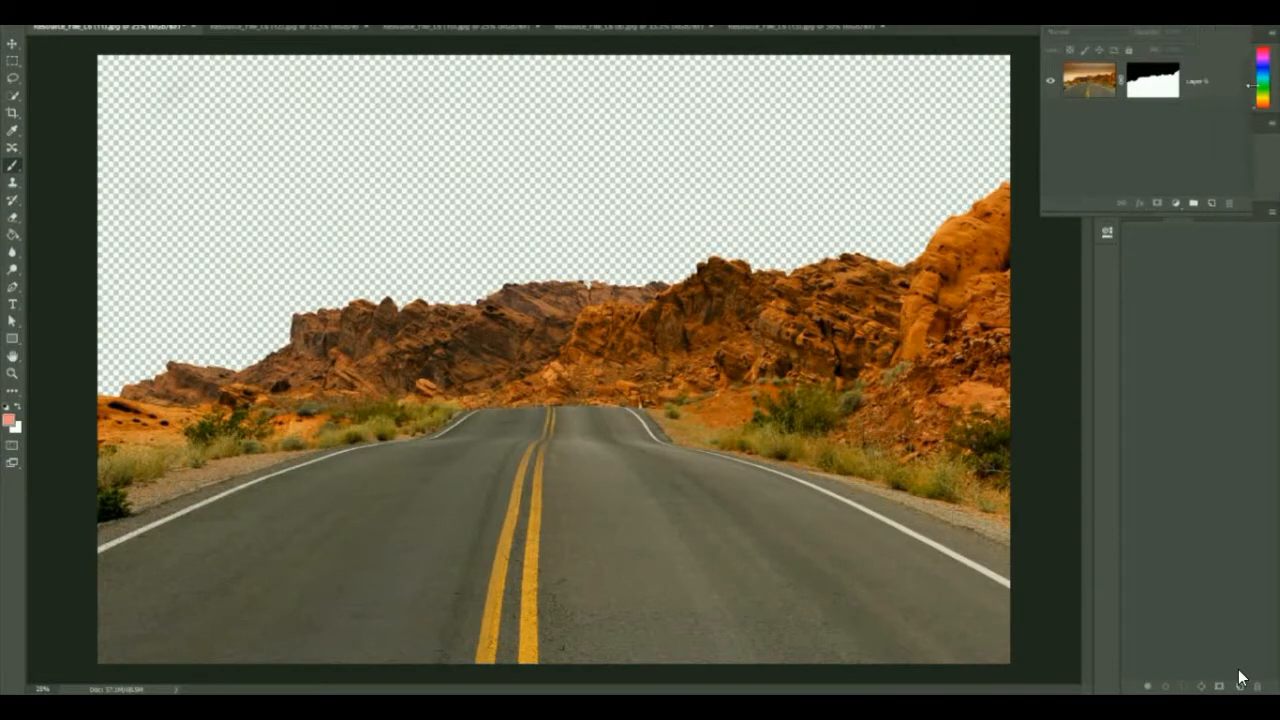
pyautogui.click(7, 406)
pyautogui.moveTo(1090, 215); pyautogui.dragTo(1084, 353)
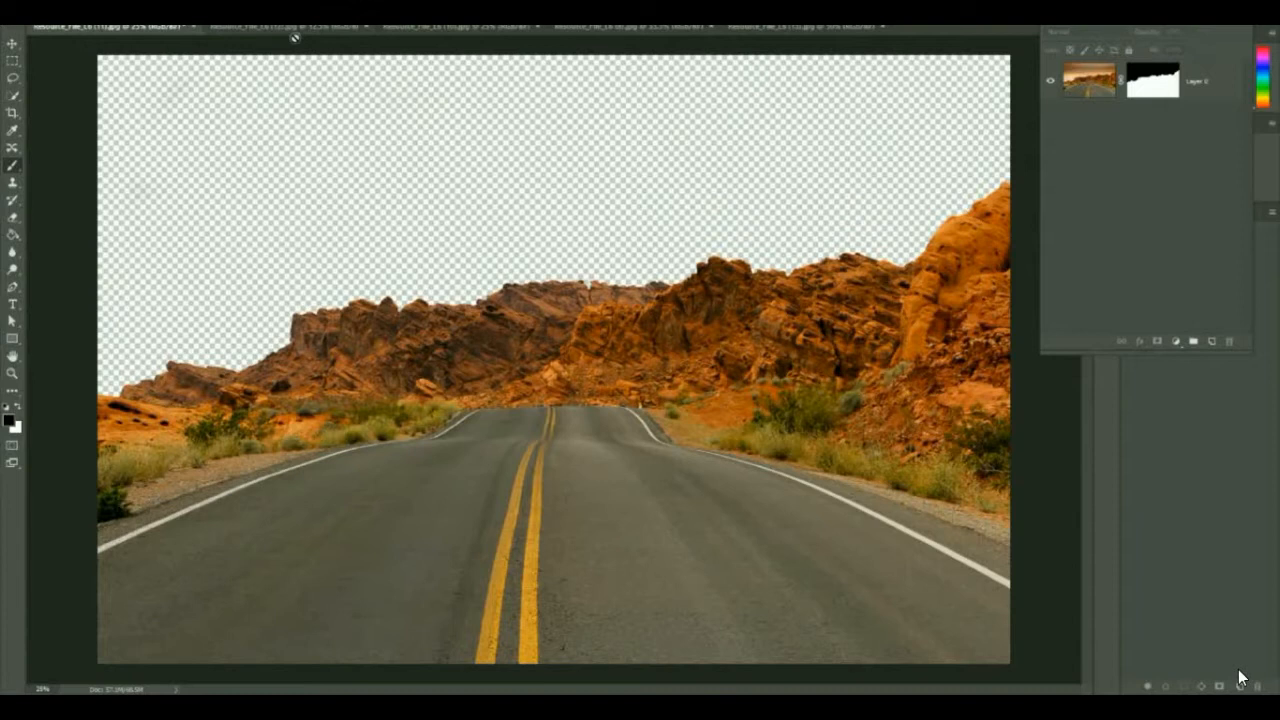
# - Unlock the tornado photo's Background layer and copy it into the masked desert road document
pyautogui.click(292, 27)
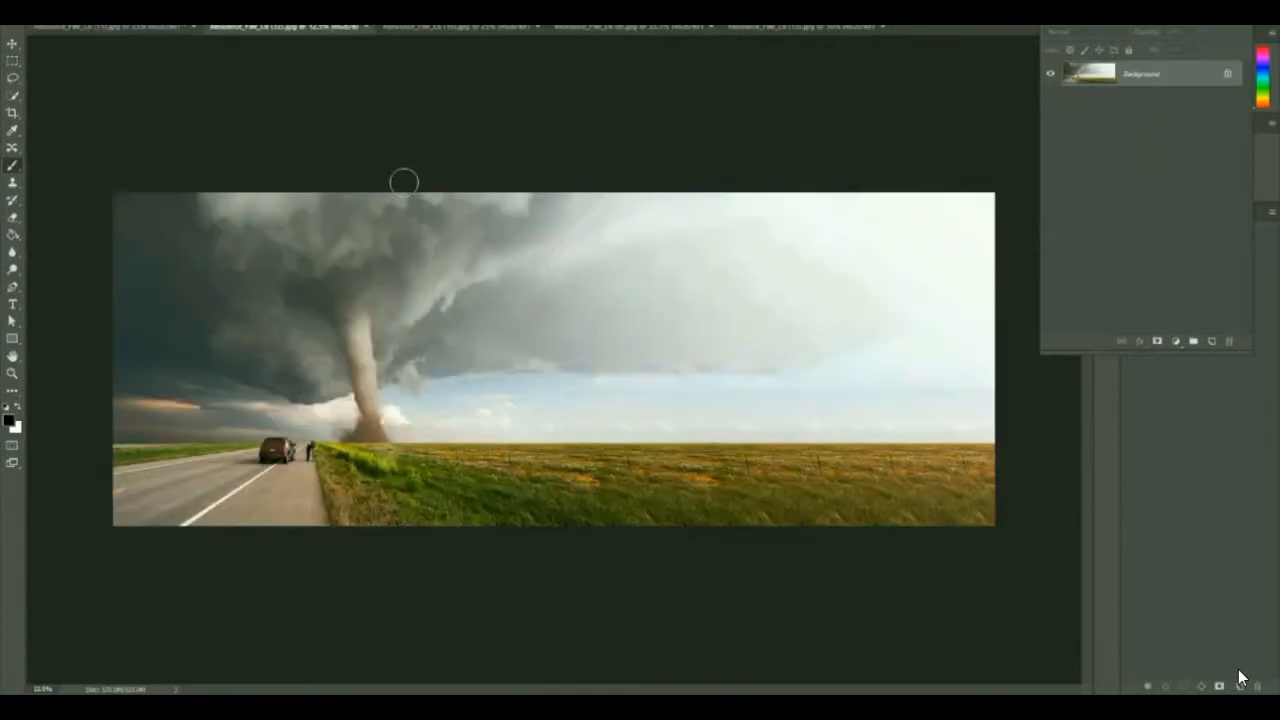
pyautogui.press('v')
pyautogui.click(1228, 76)
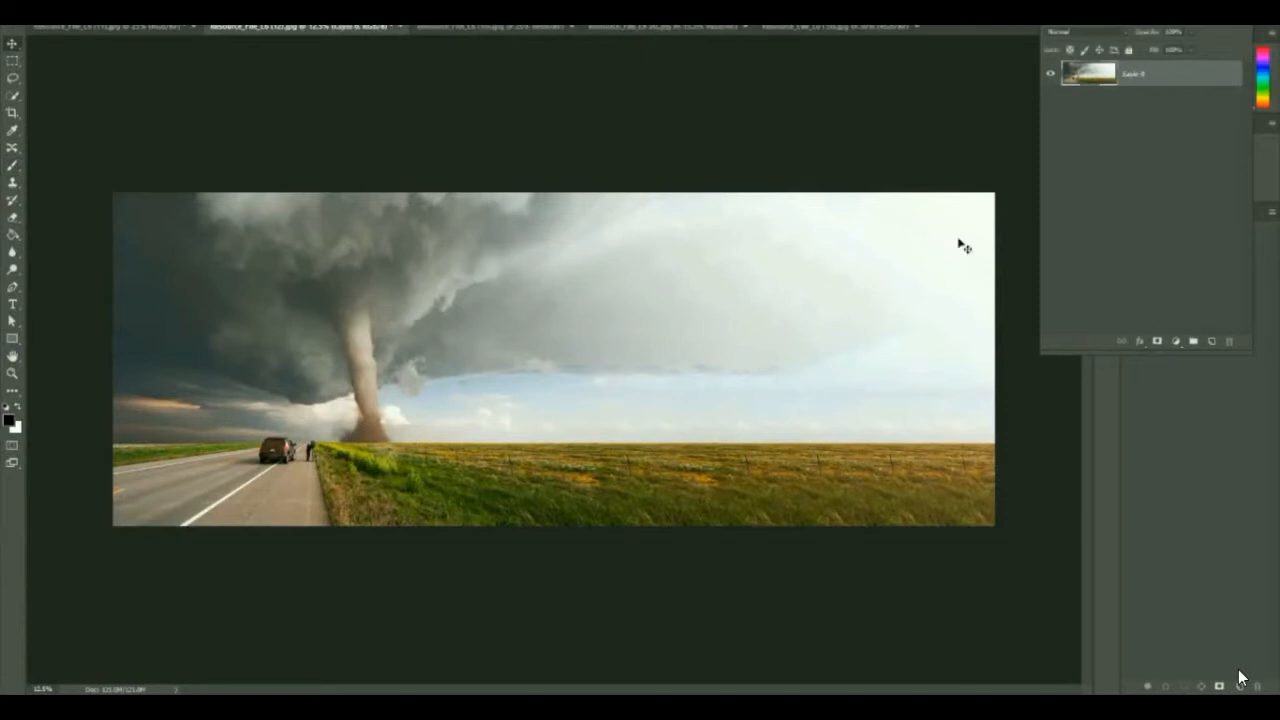
pyautogui.moveTo(529, 434); pyautogui.dragTo(154, 62)
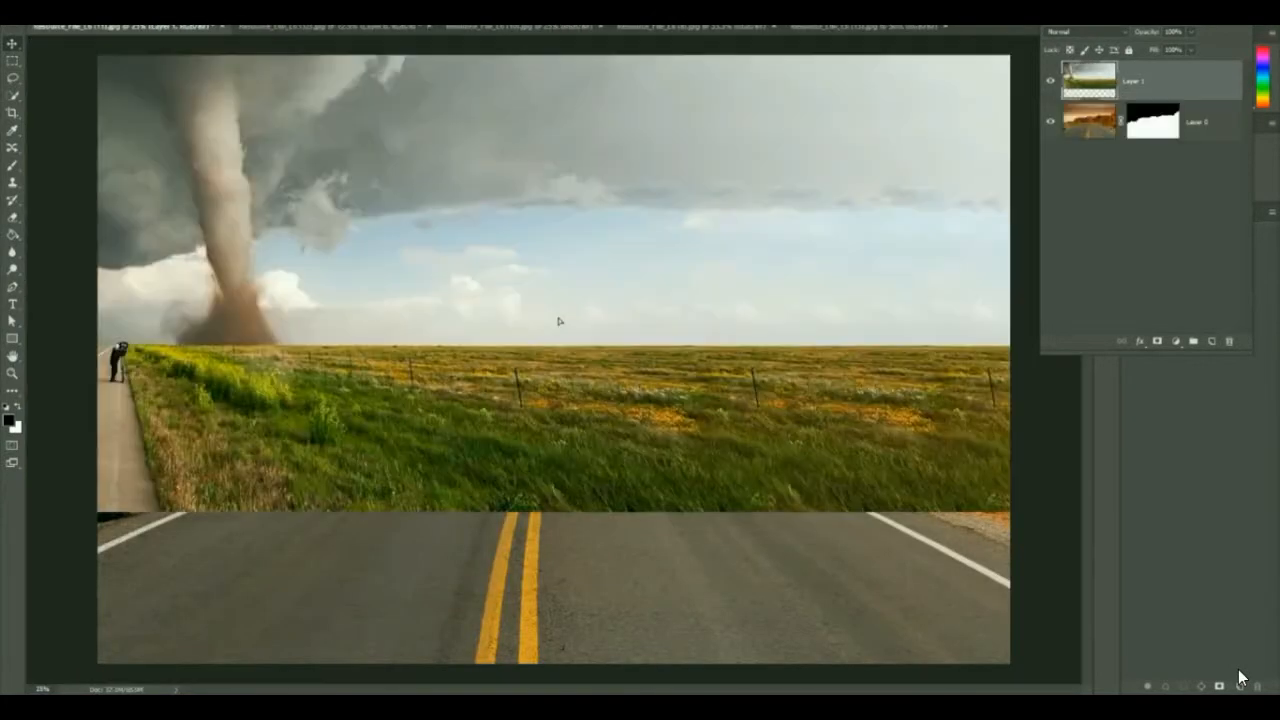
# - Place the tornado layer beneath the masked desert road layer and rename it "bright sky"
pyautogui.moveTo(1143, 84); pyautogui.dragTo(1133, 148)
pyautogui.doubleClick(1132, 121)
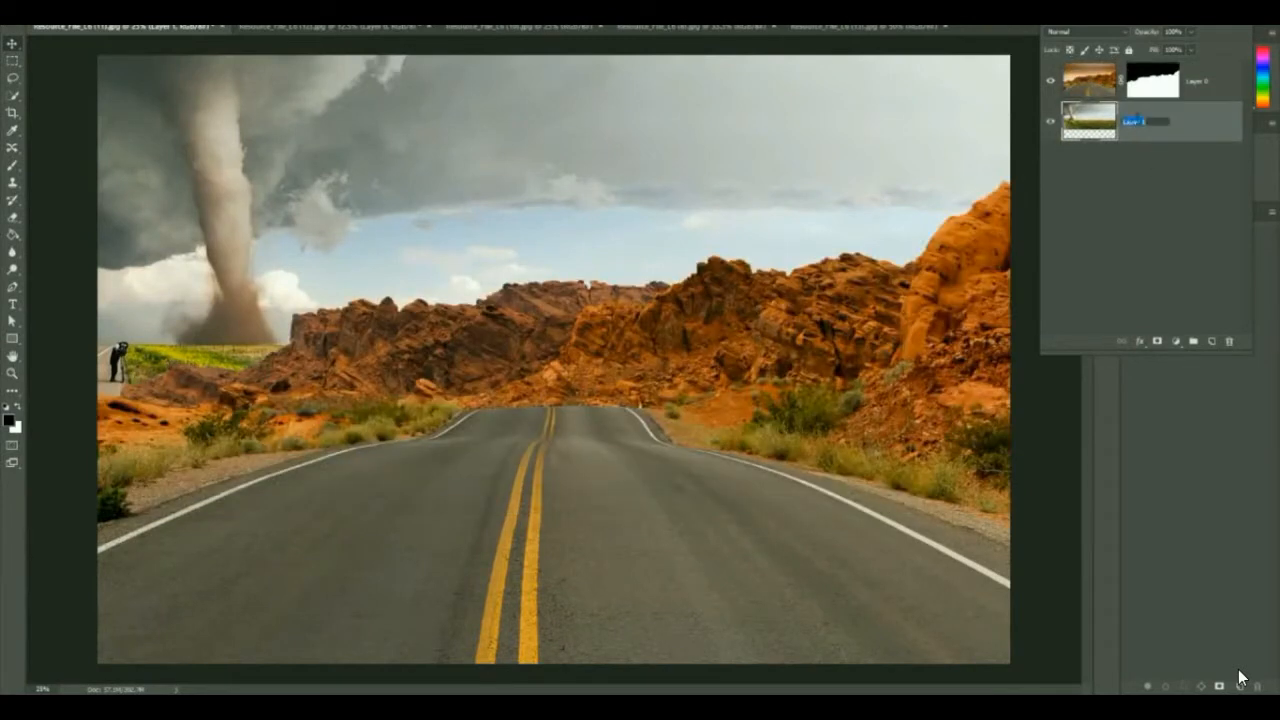
pyautogui.write('sky')
pyautogui.click(1097, 186)
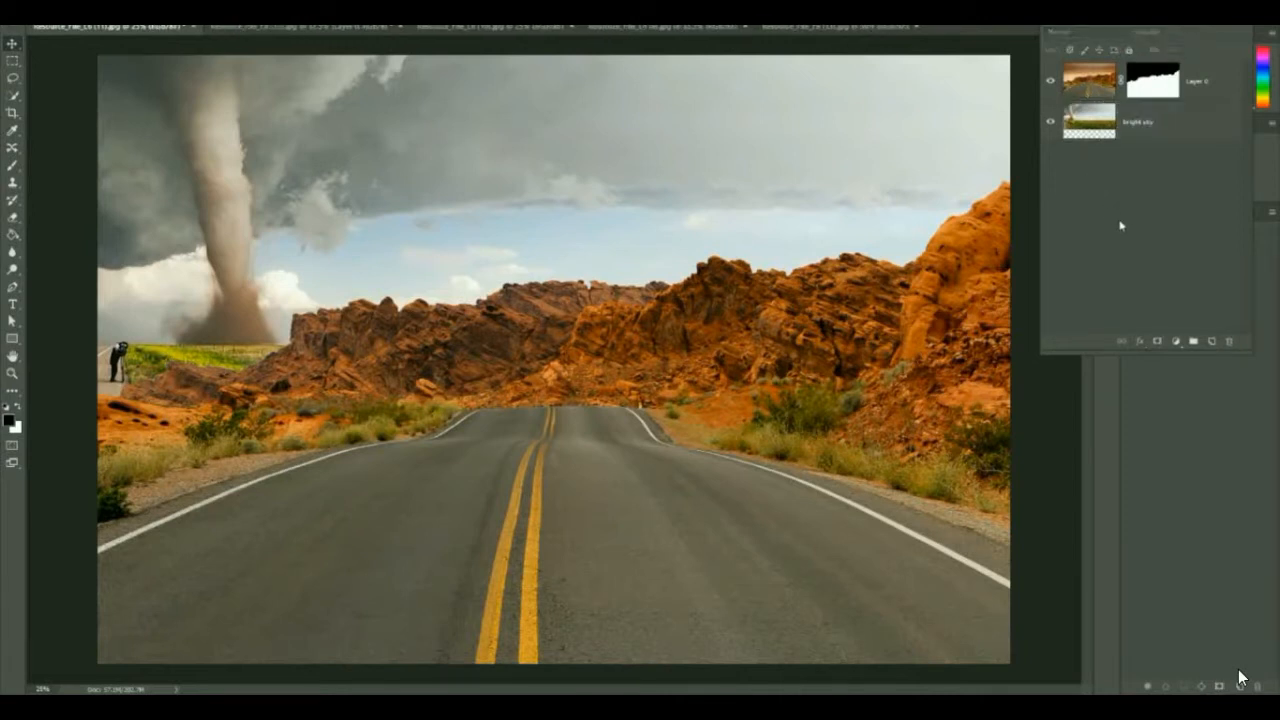
# - Move the bright sky layer down so the tornado's base sits behind the rock ridge
pyautogui.click(263, 185)
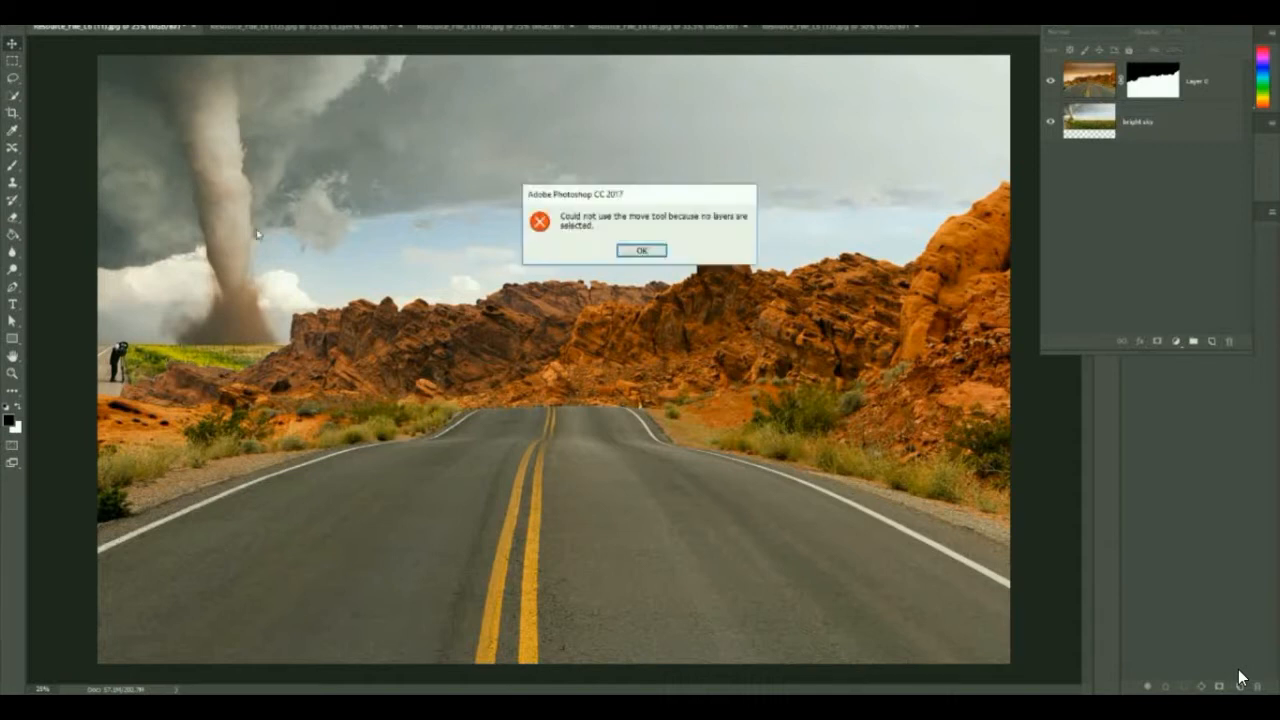
pyautogui.click(638, 249)
pyautogui.click(1200, 130)
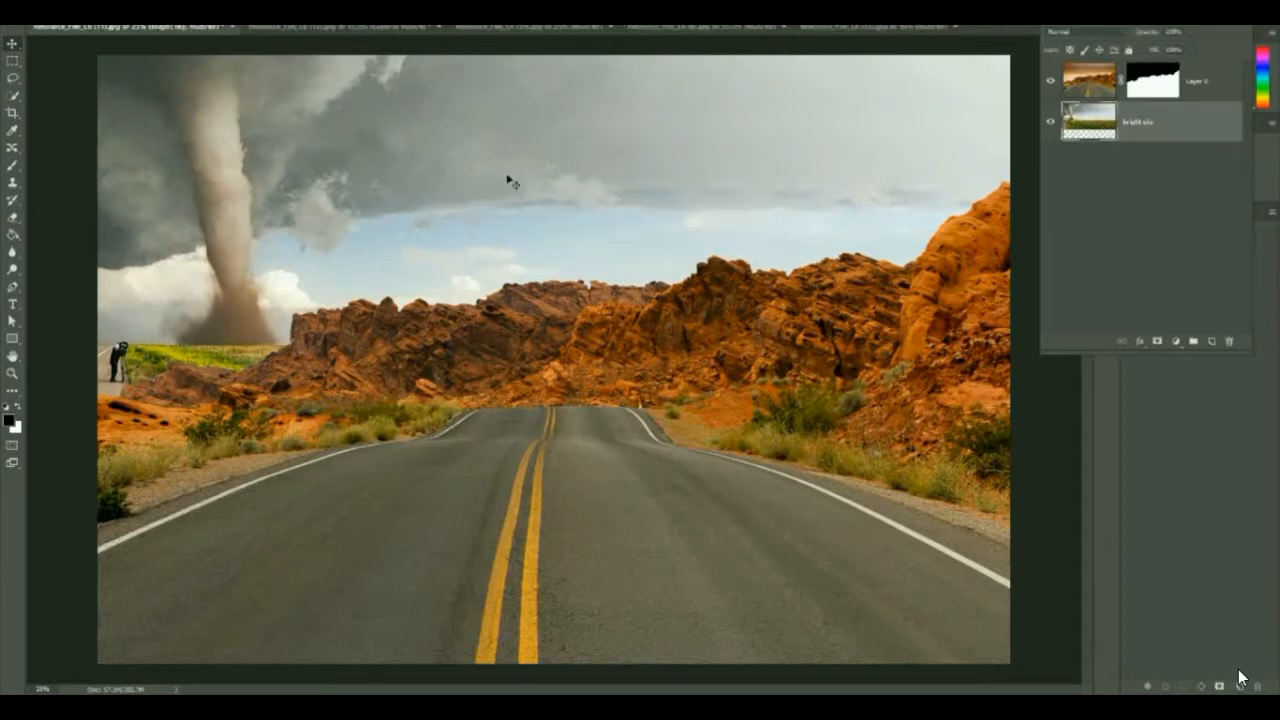
pyautogui.moveTo(287, 146); pyautogui.dragTo(247, 213)
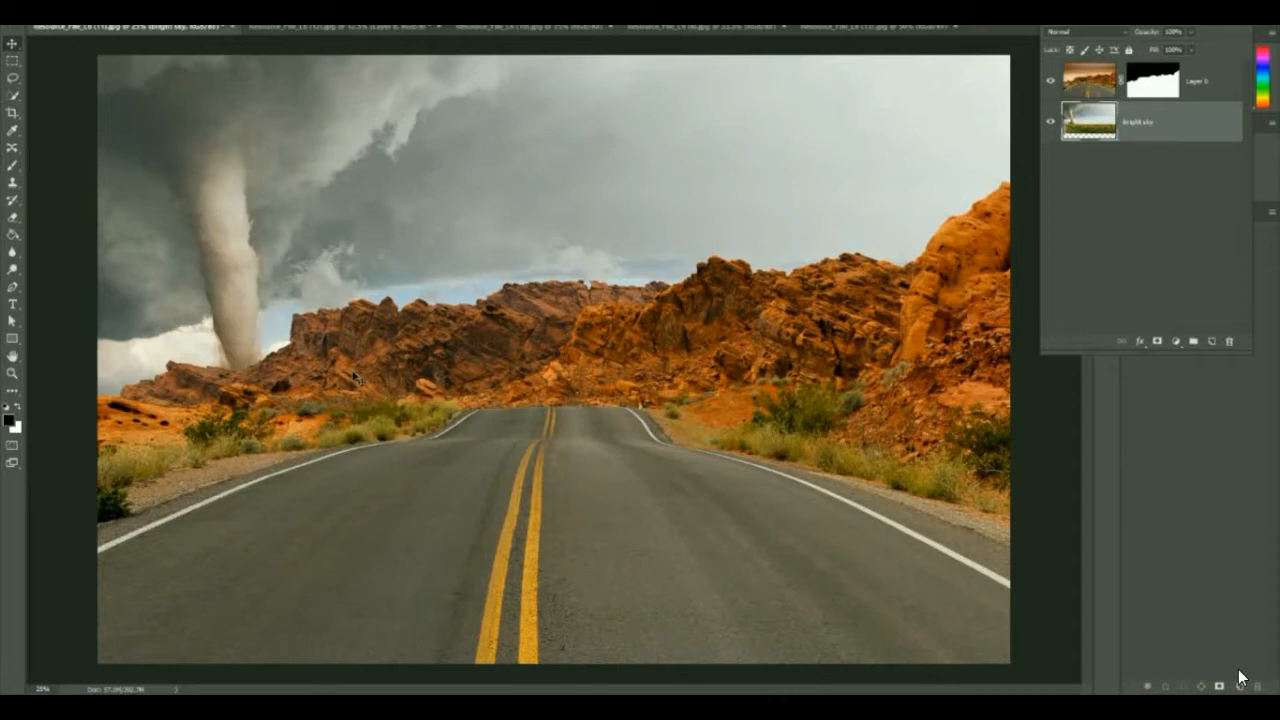
# - Examine the mask edge along the rock ridge closely, especially where the tornado's base meets the rocks
pyautogui.hotkey('ctrl', '1')
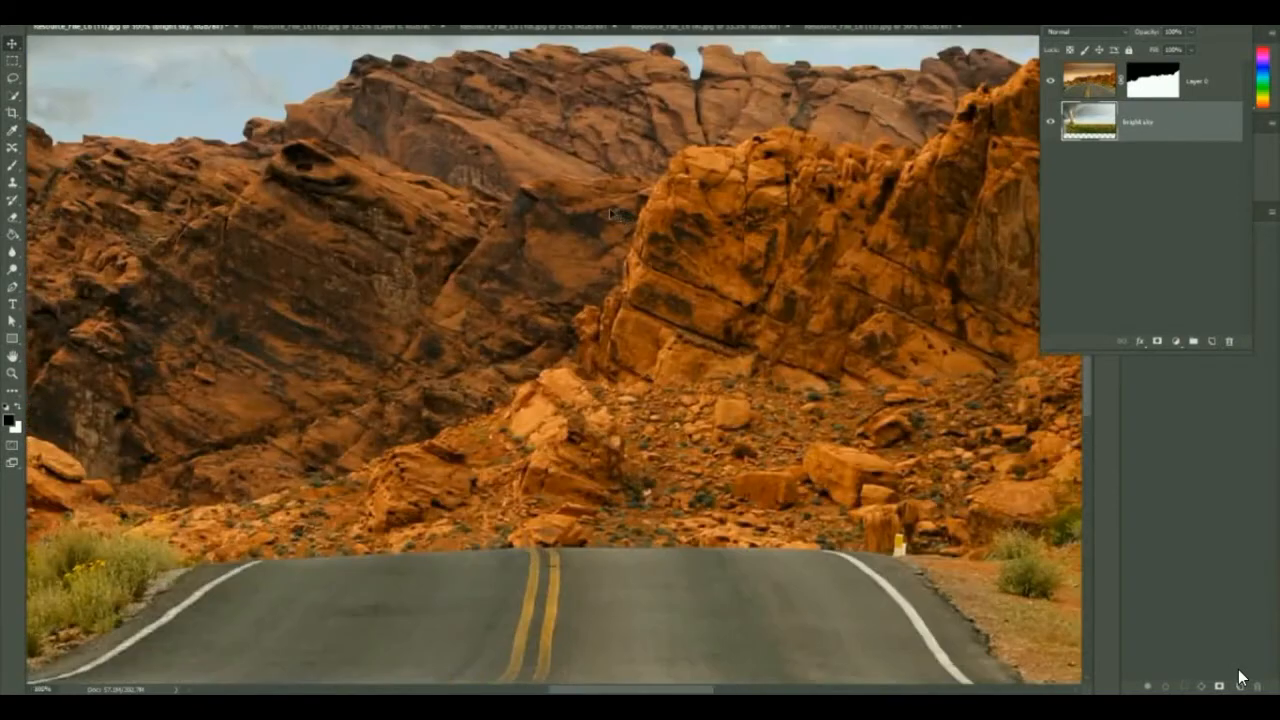
pyautogui.moveTo(310, 112); pyautogui.dragTo(400, 208)
pyautogui.moveTo(126, 271); pyautogui.dragTo(638, 240)
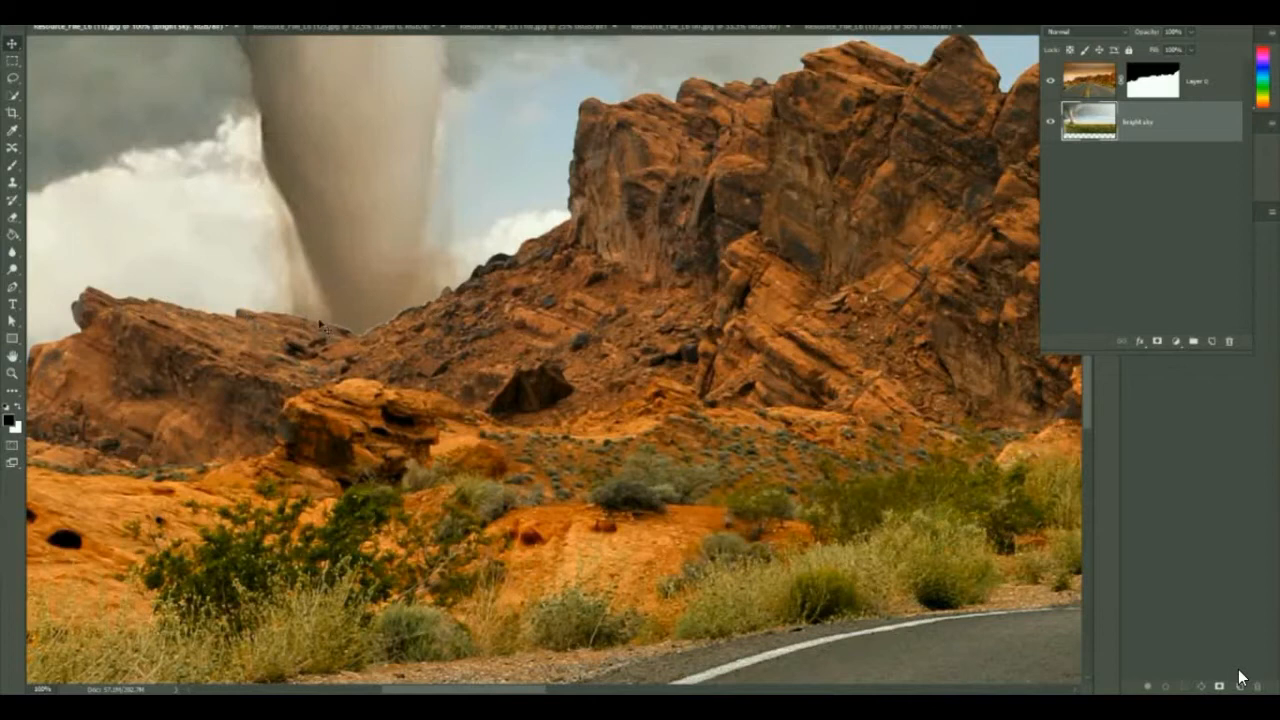
pyautogui.hotkey('ctrl', '+')
pyautogui.hotkey('ctrl', '+')
pyautogui.moveTo(210, 292); pyautogui.dragTo(705, 290)
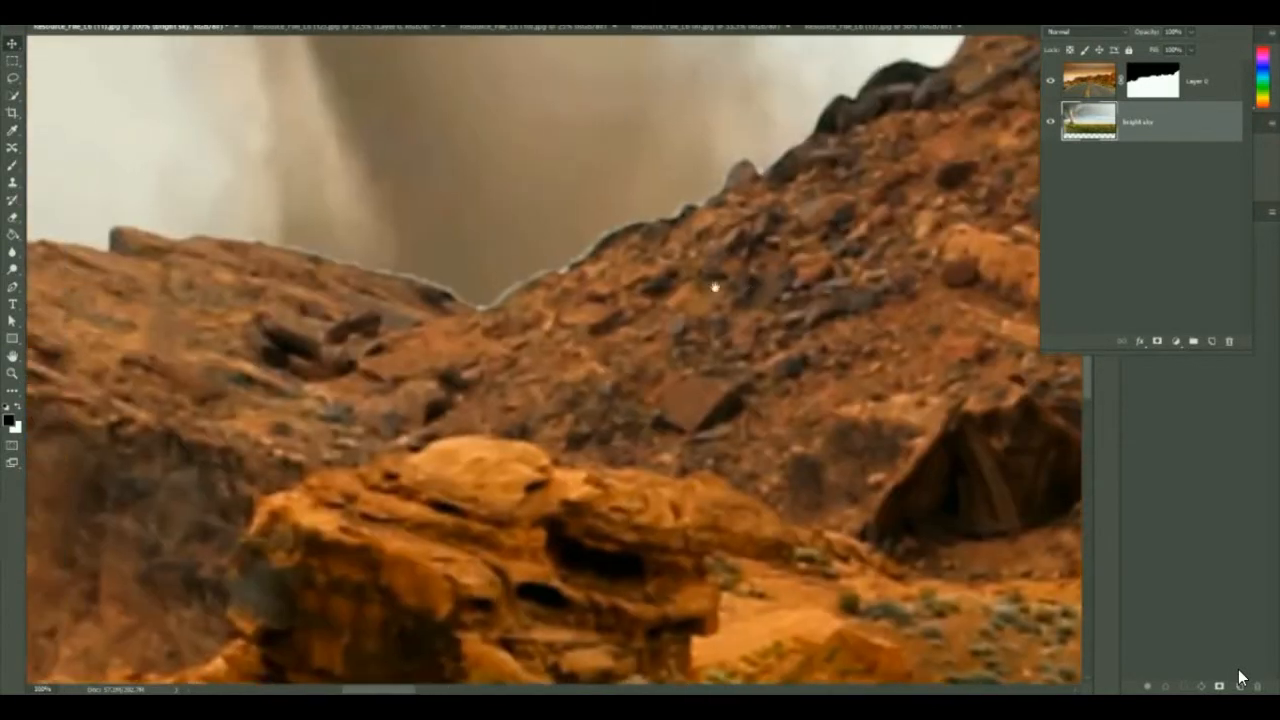
pyautogui.hotkey('ctrl', '0')
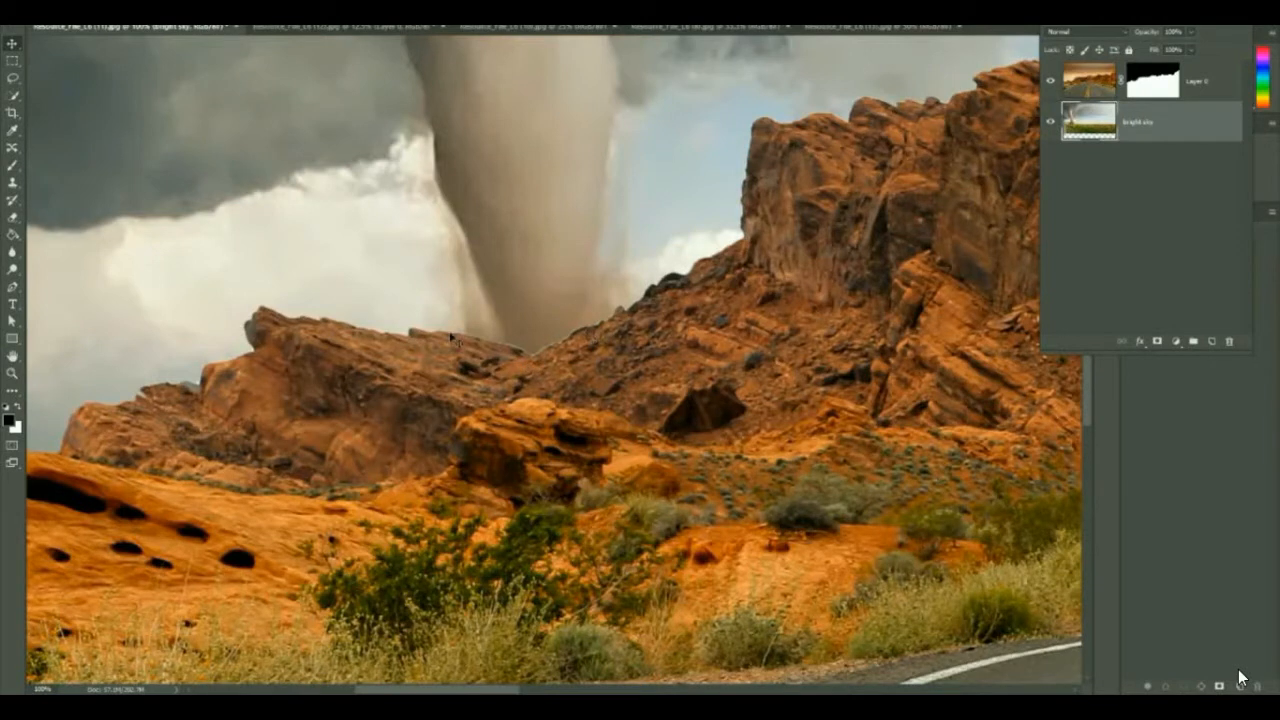
pyautogui.scroll(-3, 452, 340)
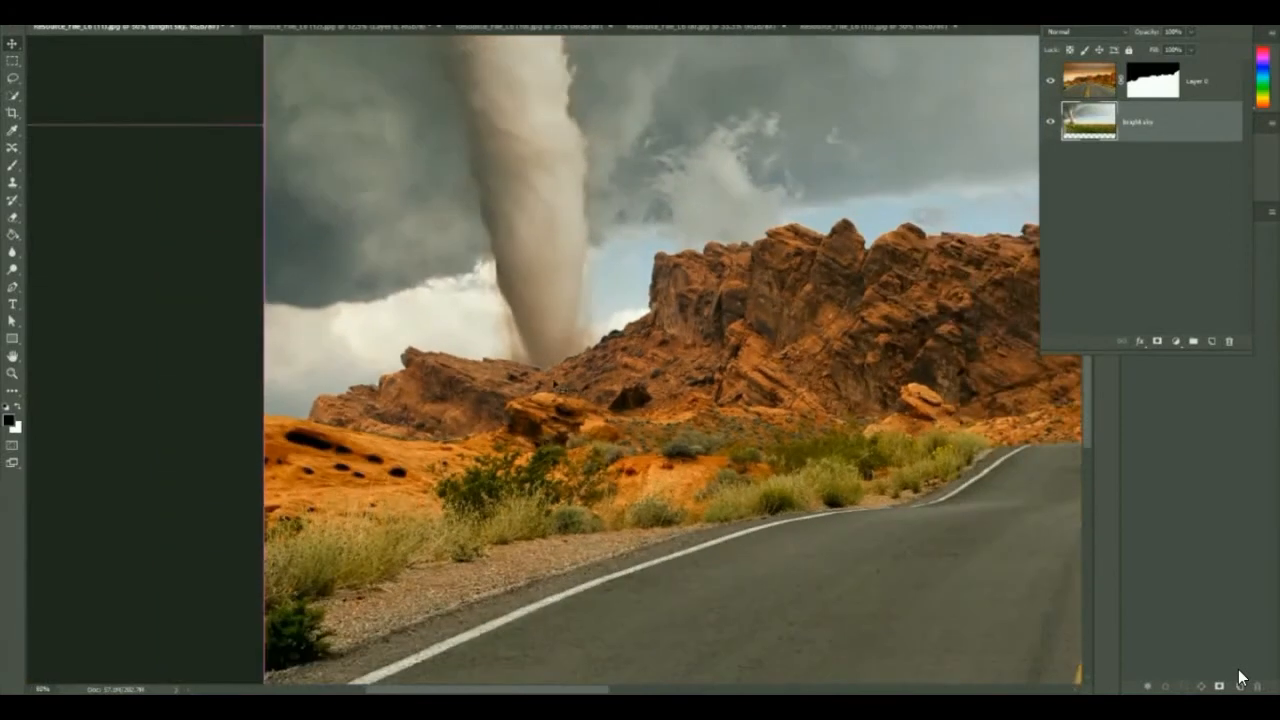
pyautogui.hotkey('ctrl', '-')
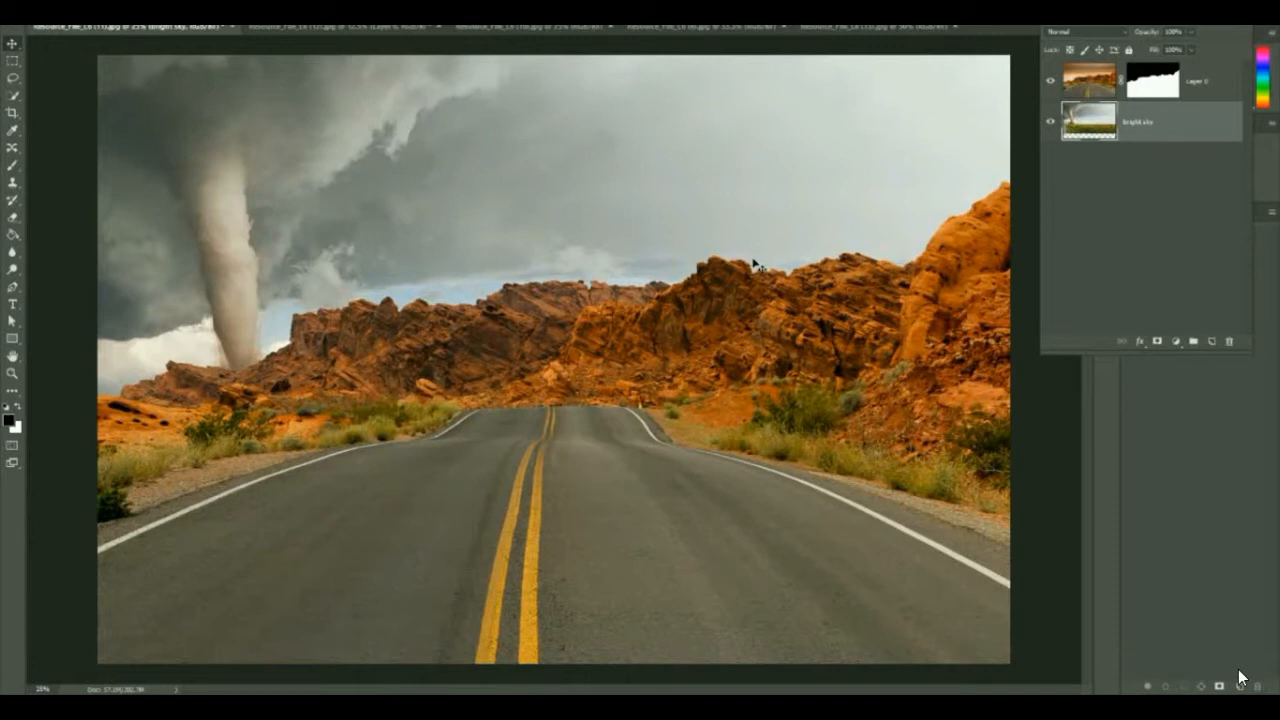
# - Select the masked desert road layer, narrow the floating Layers panel and move it clear of the Color and Adjustments panels
pyautogui.click(1106, 92)
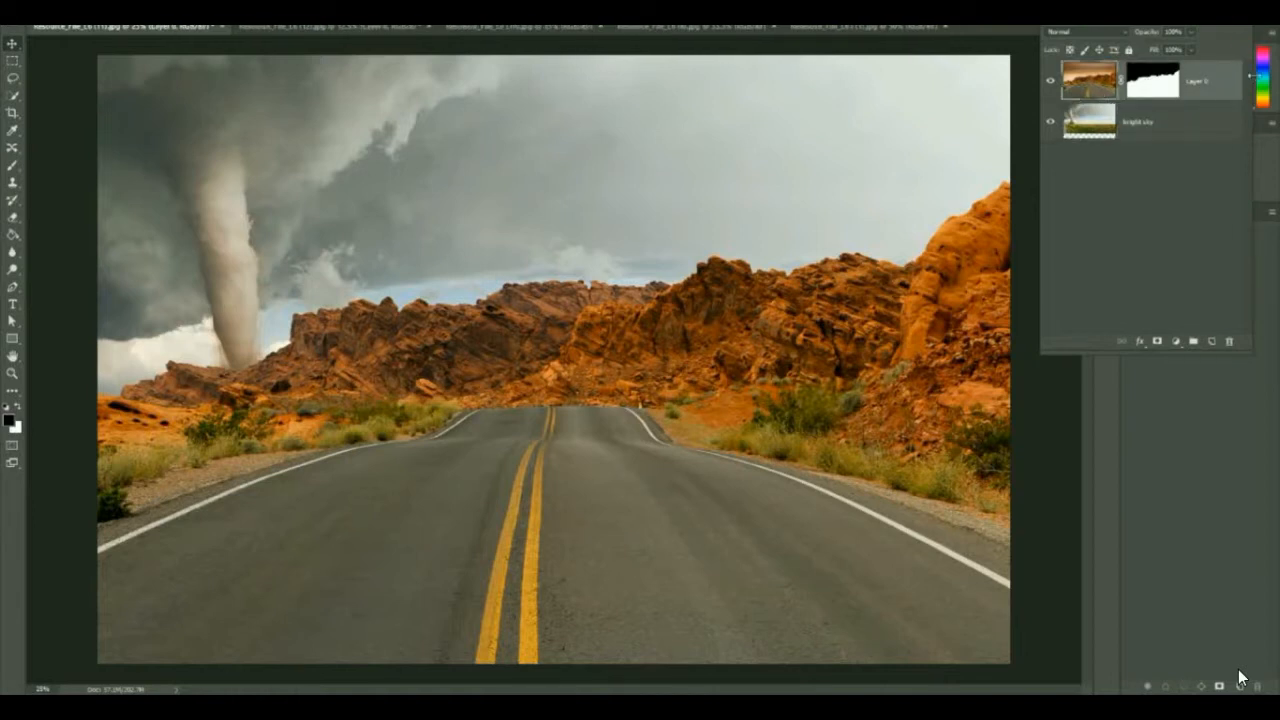
pyautogui.moveTo(1250, 75); pyautogui.dragTo(1194, 72)
pyautogui.moveTo(1120, 26); pyautogui.dragTo(1042, 26)
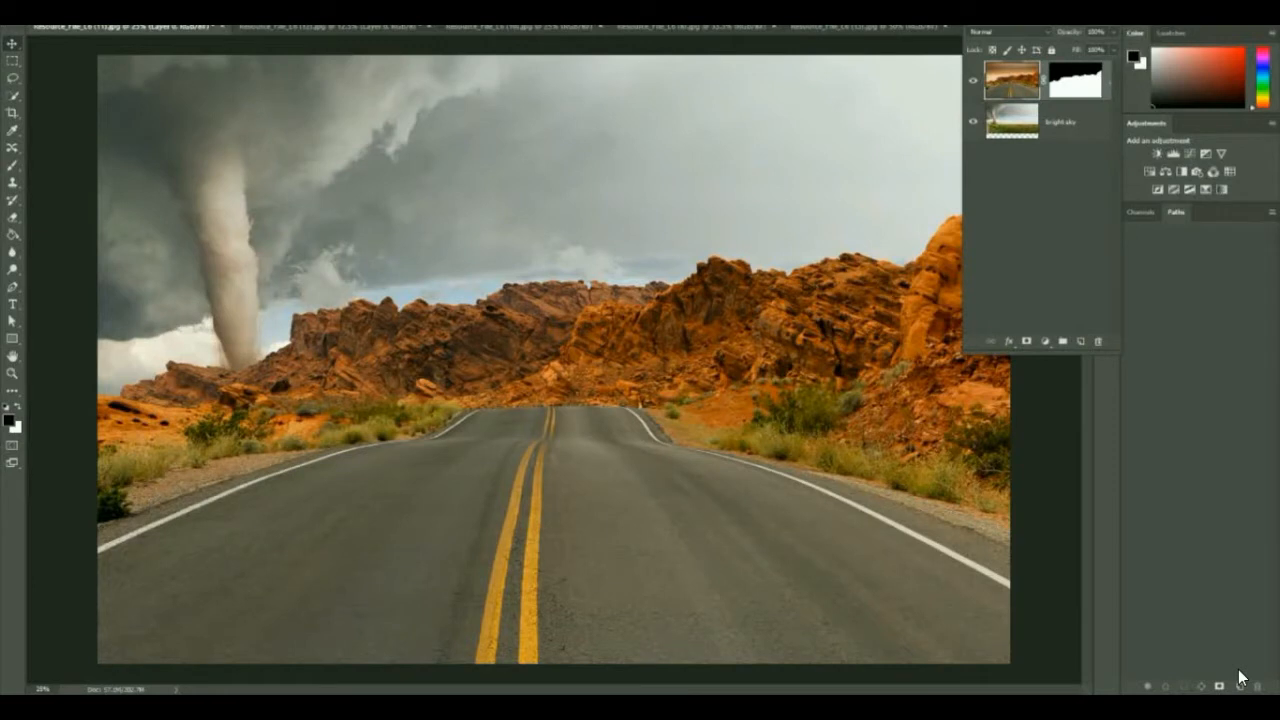
# - Add a Photo Filter adjustment layer above the masked desert road layer, using Warming Filter (85)
pyautogui.hotkey('alt', 'i')
pyautogui.press('Right')
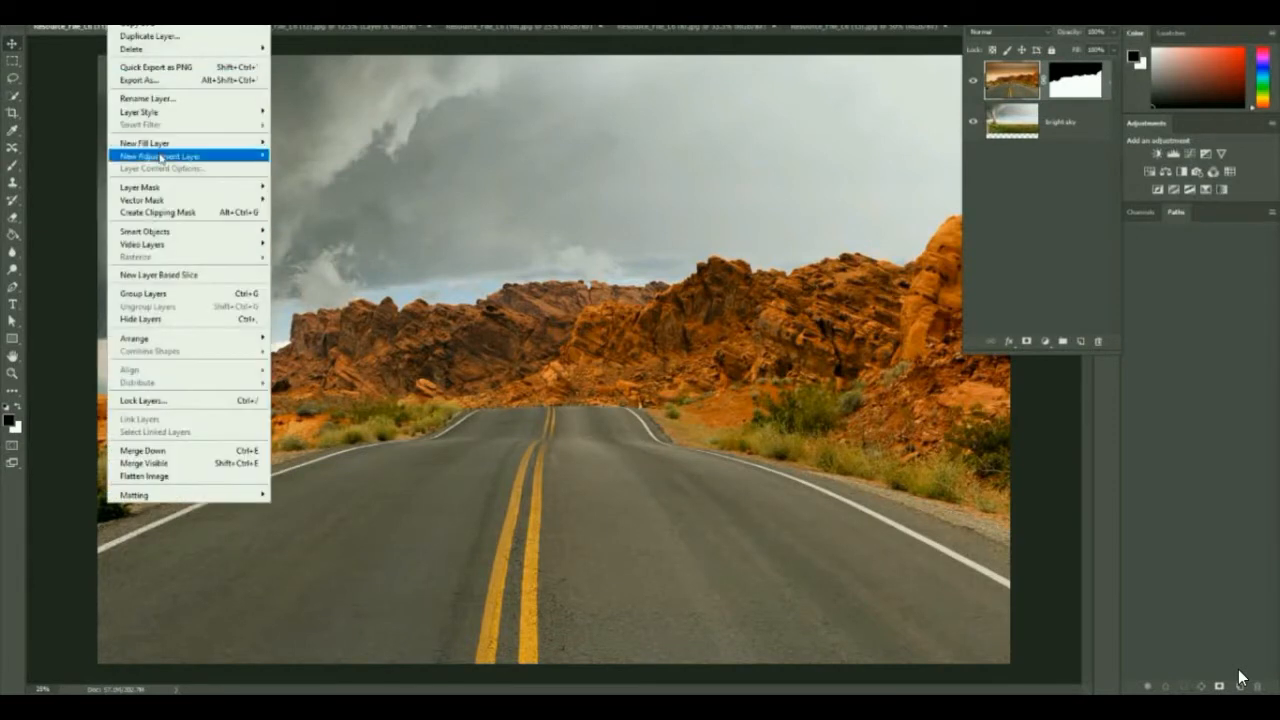
pyautogui.click(1045, 342)
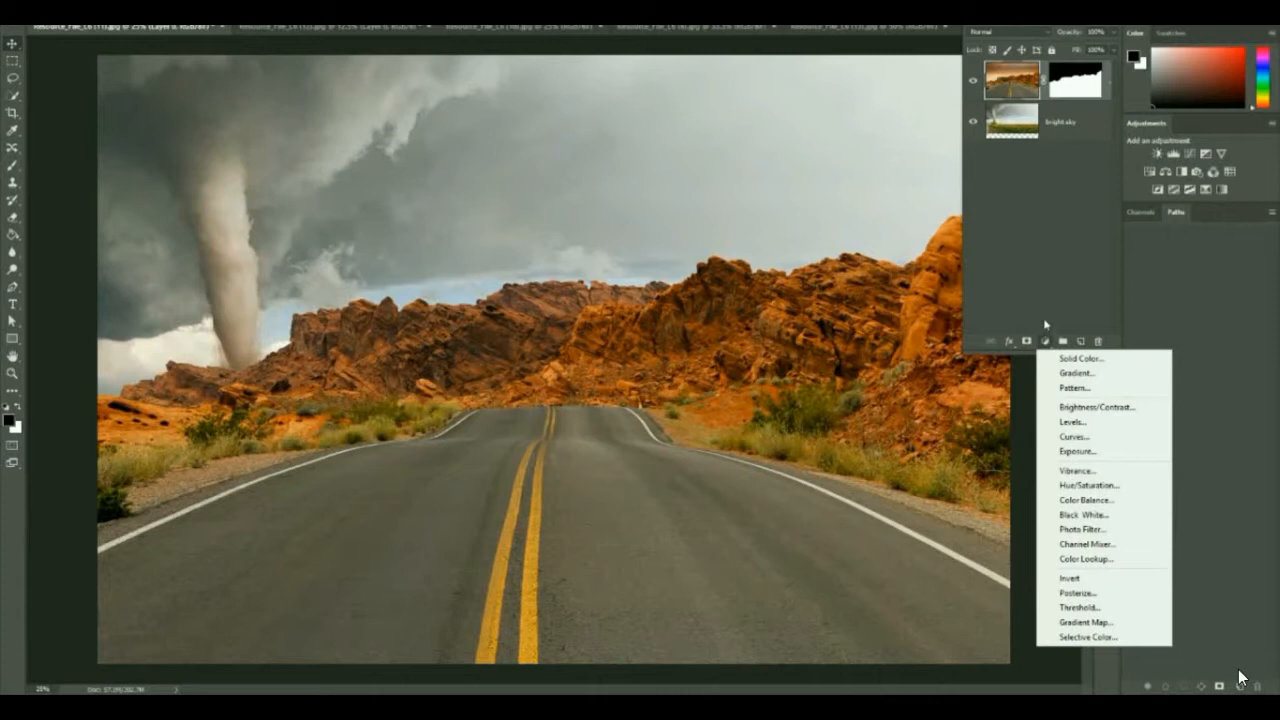
pyautogui.click(1052, 290)
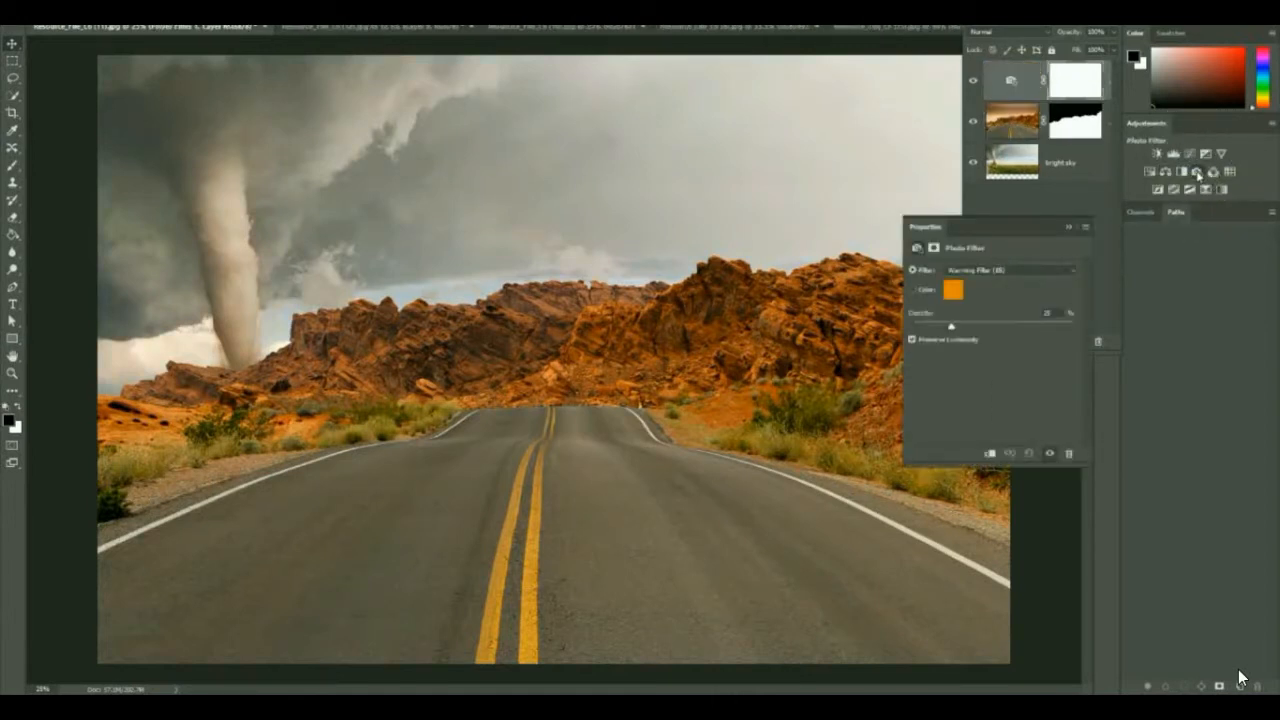
pyautogui.click(1074, 273)
pyautogui.click(1062, 276)
pyautogui.click(970, 270)
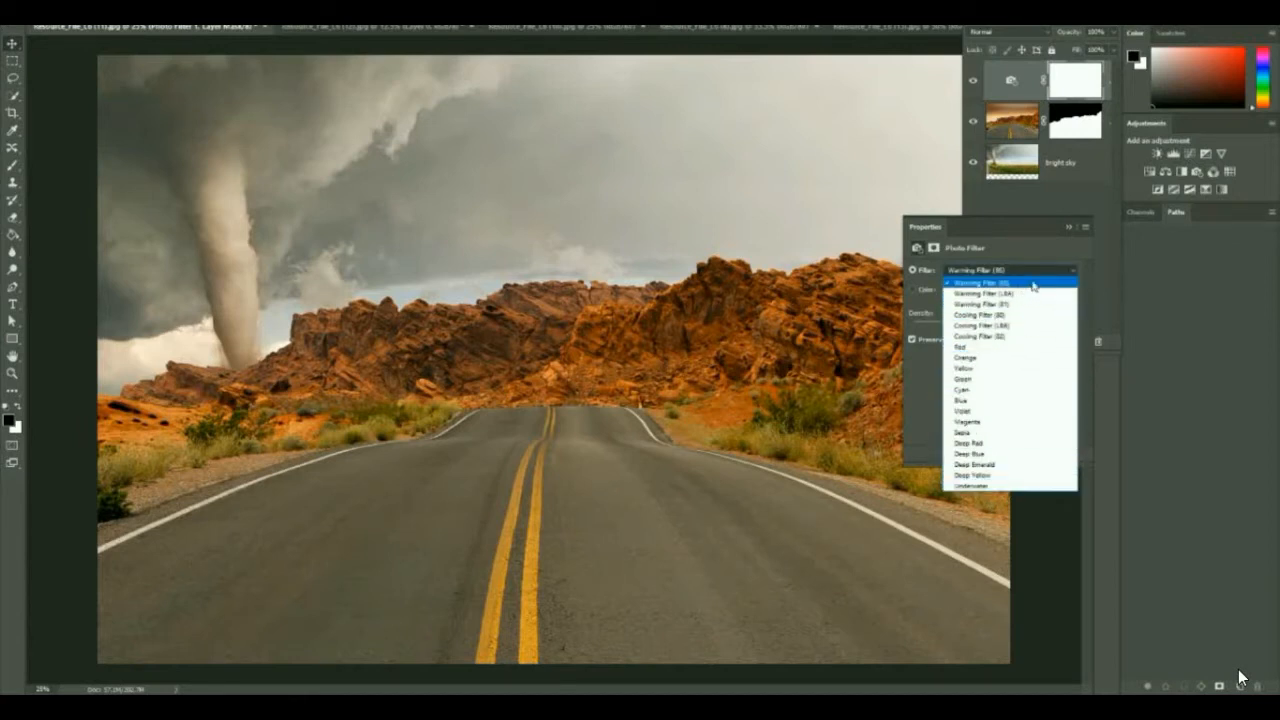
pyautogui.click(1056, 279)
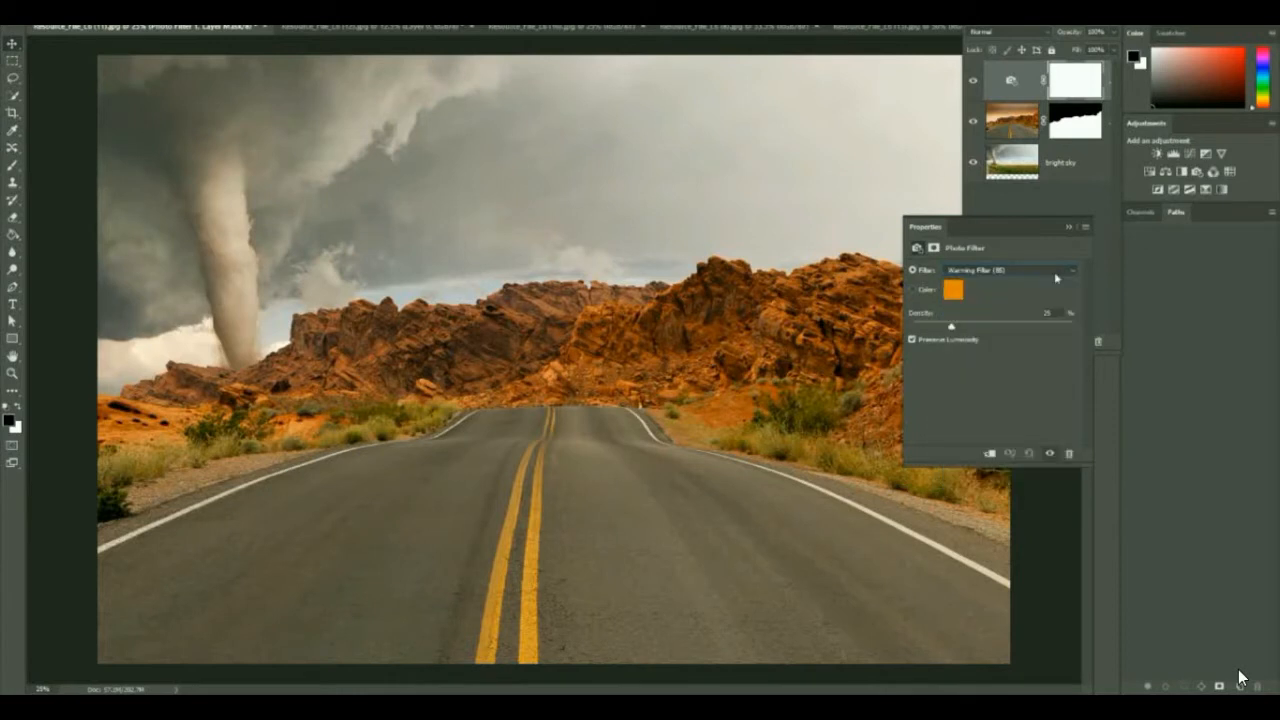
pyautogui.click(946, 292)
pyautogui.click(752, 118)
pyautogui.click(799, 189)
pyautogui.click(828, 156)
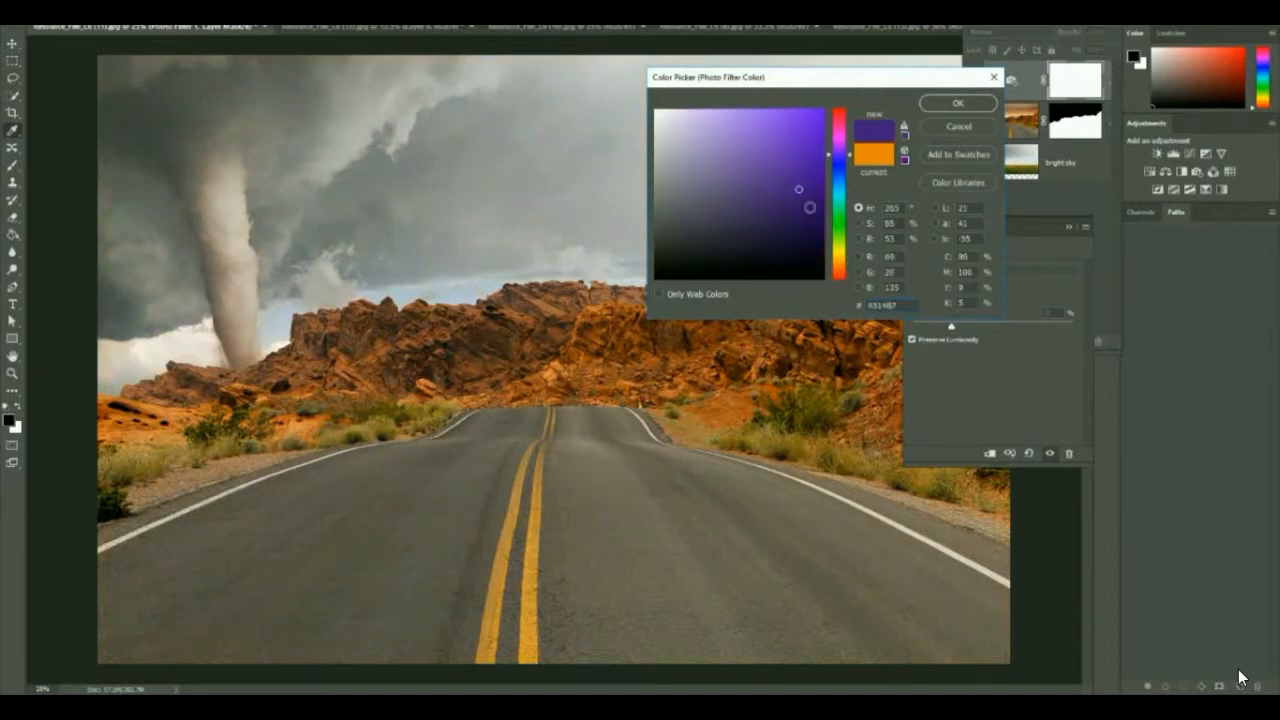
pyautogui.click(809, 207)
pyautogui.click(848, 224)
pyautogui.click(787, 121)
pyautogui.click(785, 191)
pyautogui.click(803, 245)
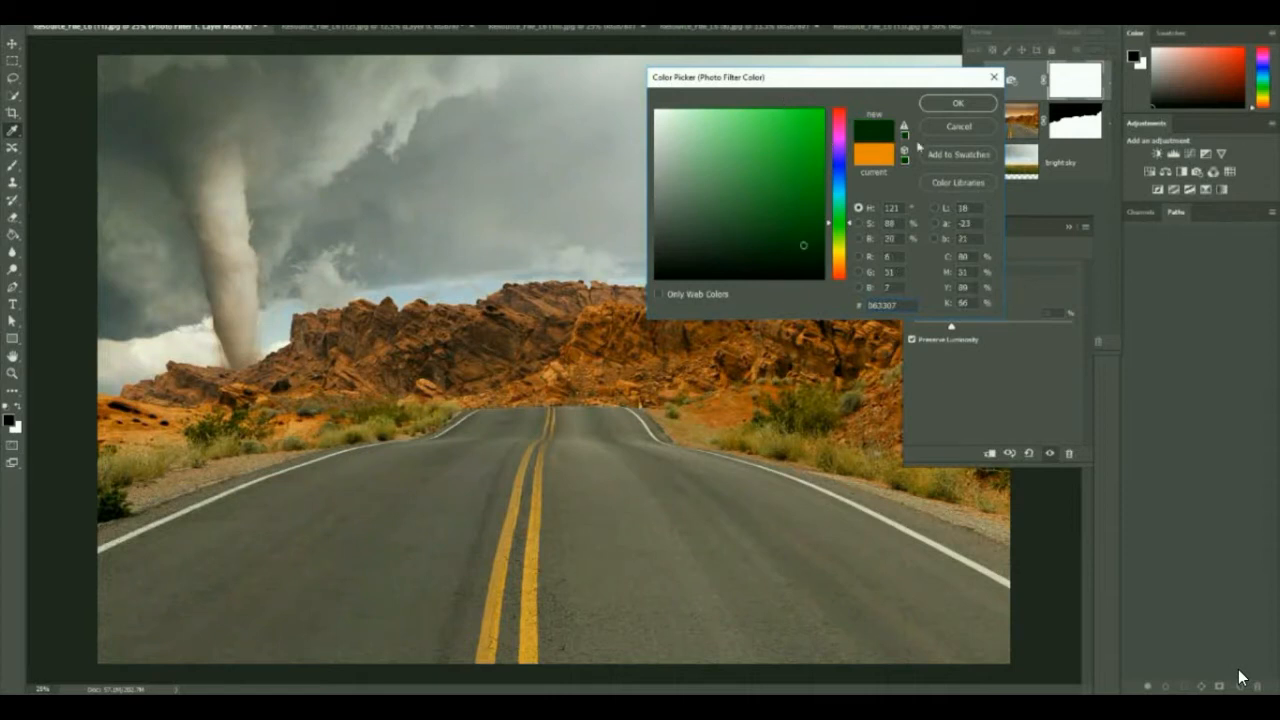
pyautogui.click(957, 131)
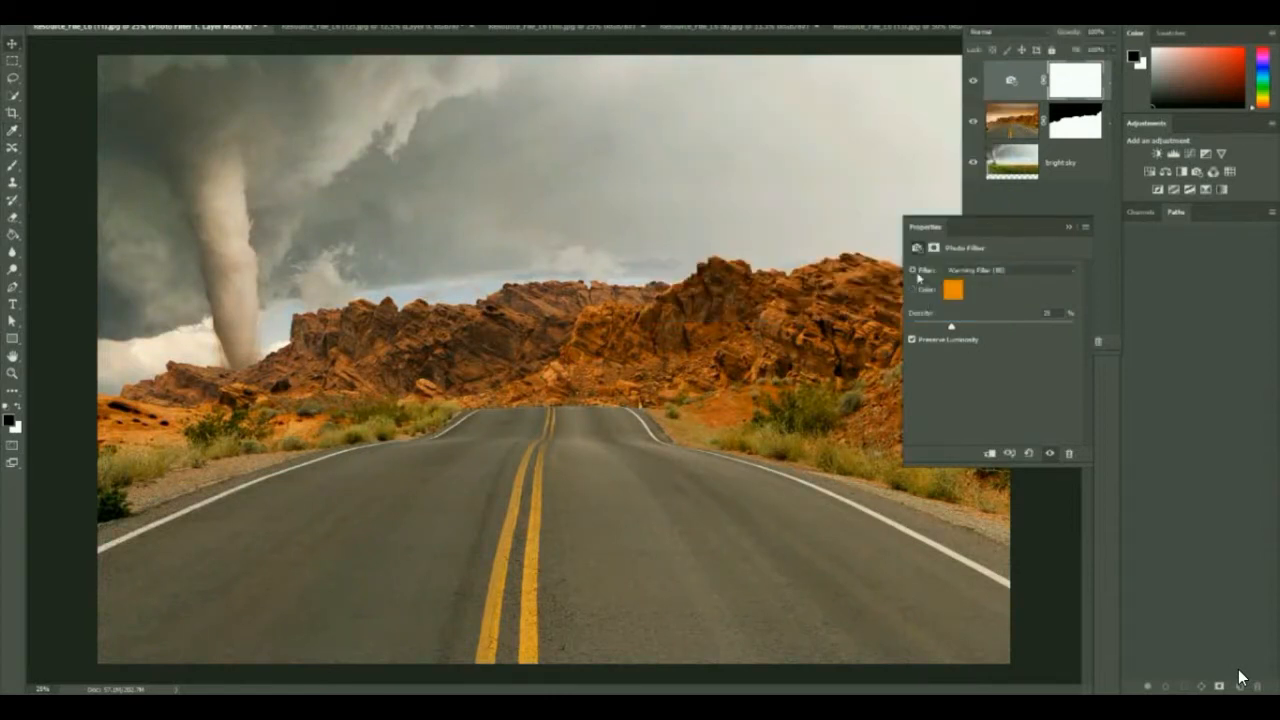
# - Switch the photo filter to Cooling Filter (80) and compare the composite with the adjustment hidden and shown
pyautogui.click(993, 272)
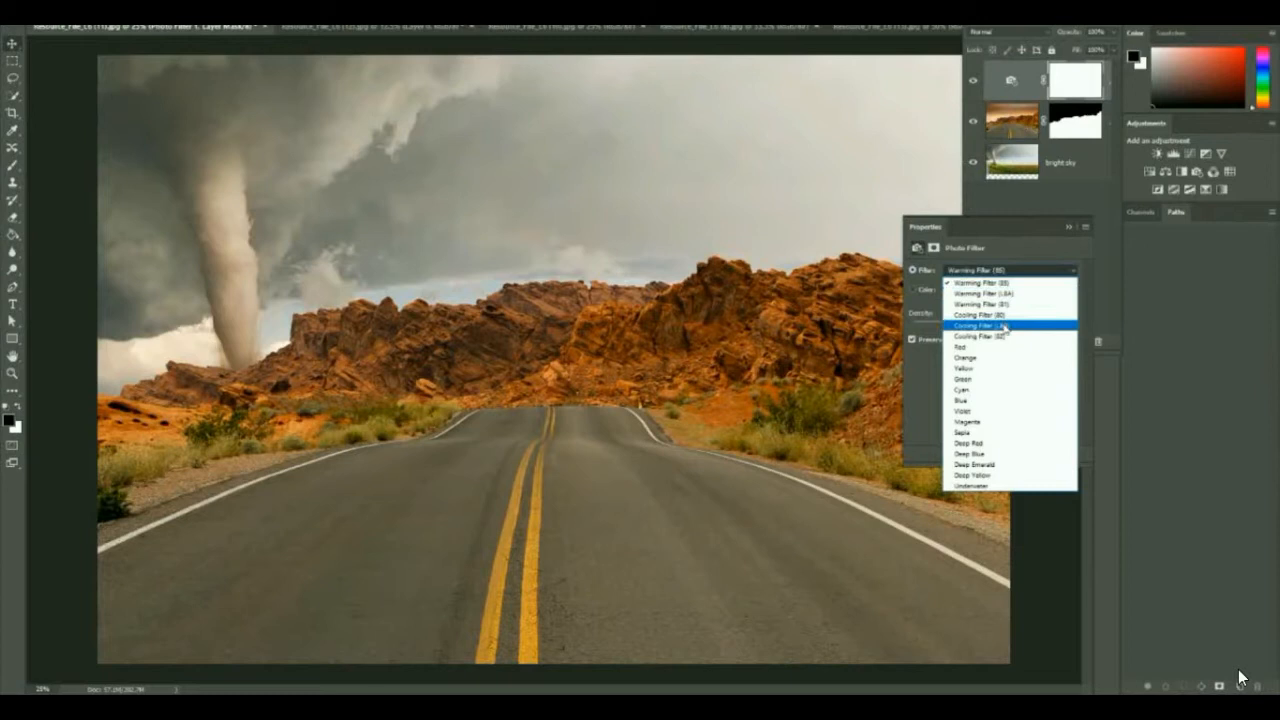
pyautogui.click(1005, 327)
pyautogui.click(1020, 272)
pyautogui.click(1004, 317)
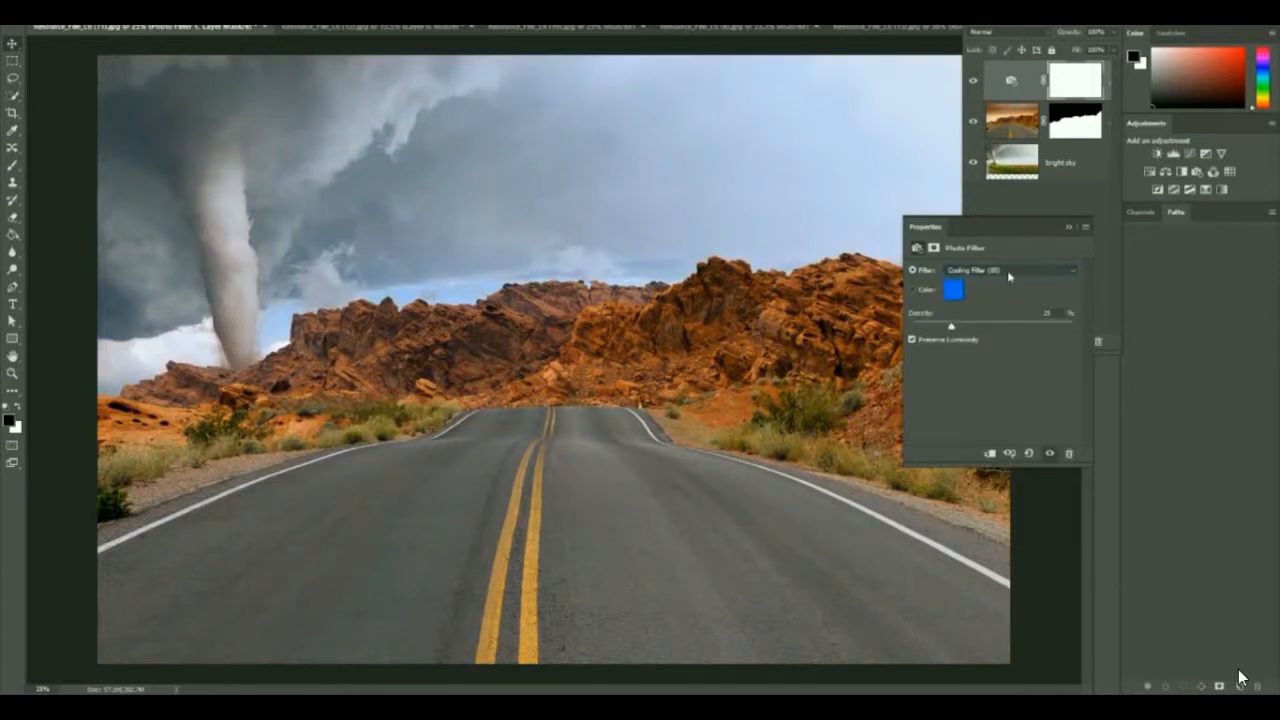
pyautogui.click(1070, 228)
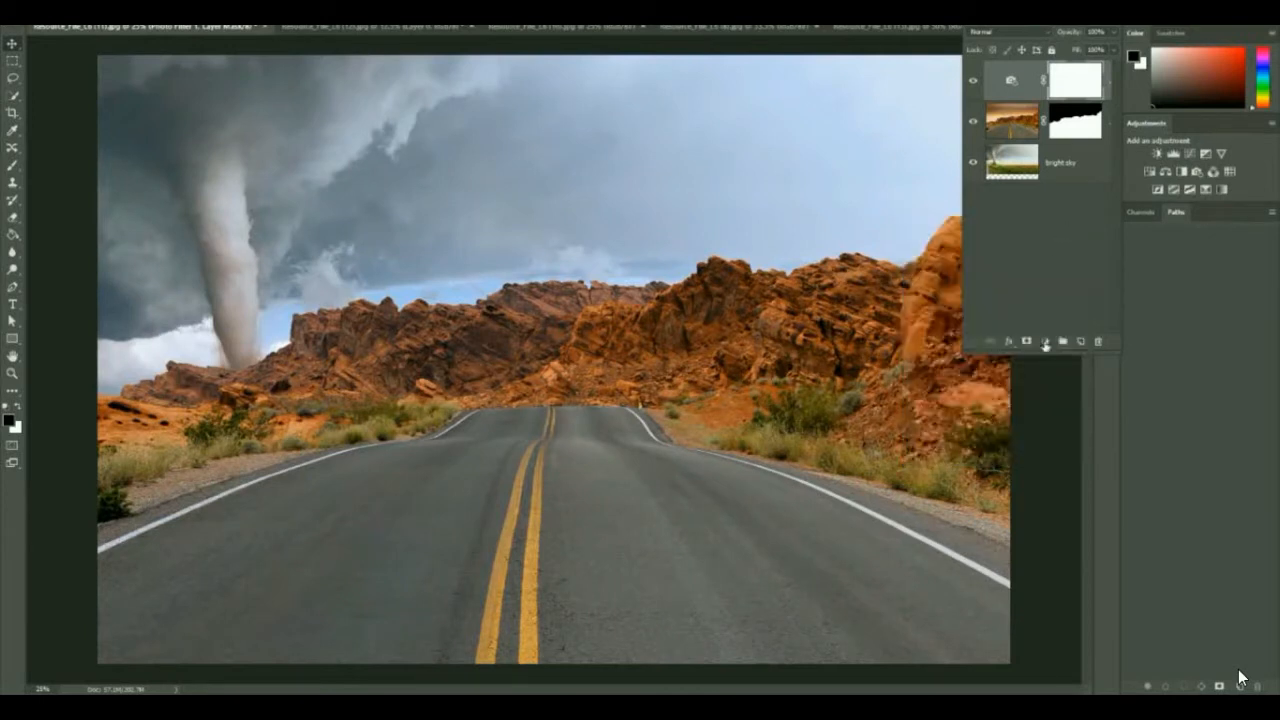
pyautogui.click(974, 81)
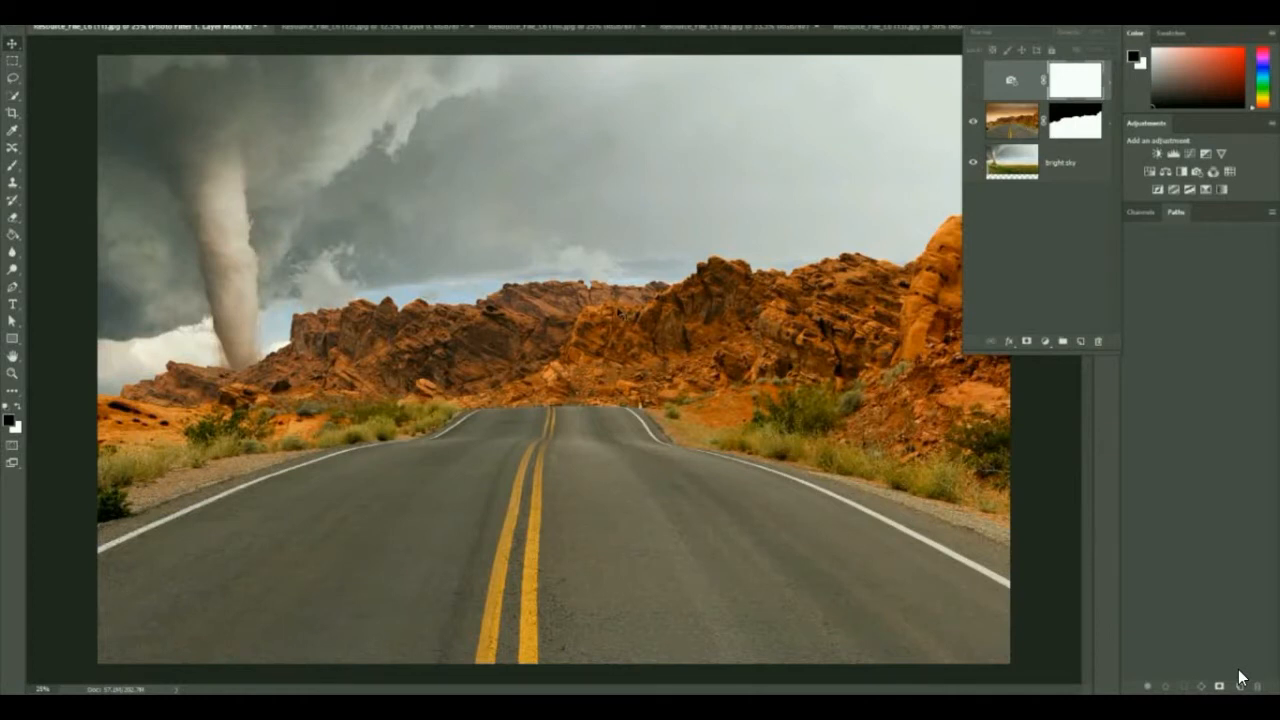
pyautogui.click(974, 81)
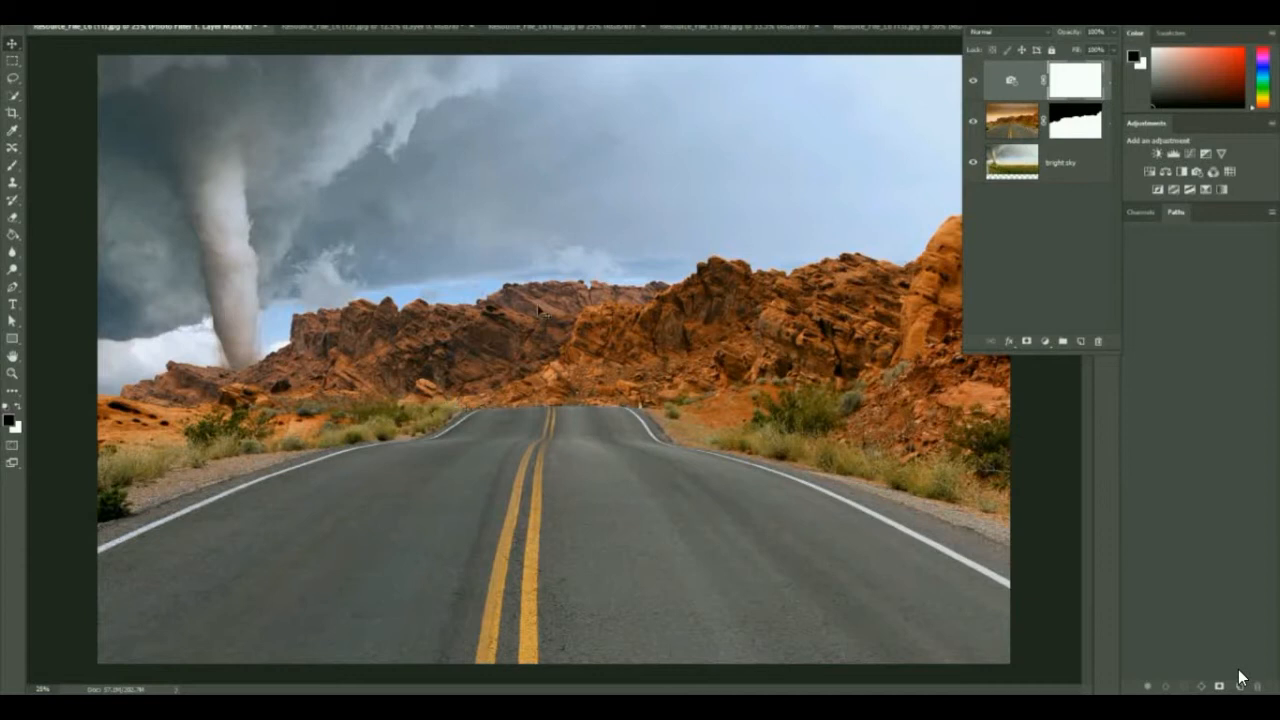
# - Look through the other open source images, including the starry night and lightning photos, and return to the desert road composite
pyautogui.click(535, 30)
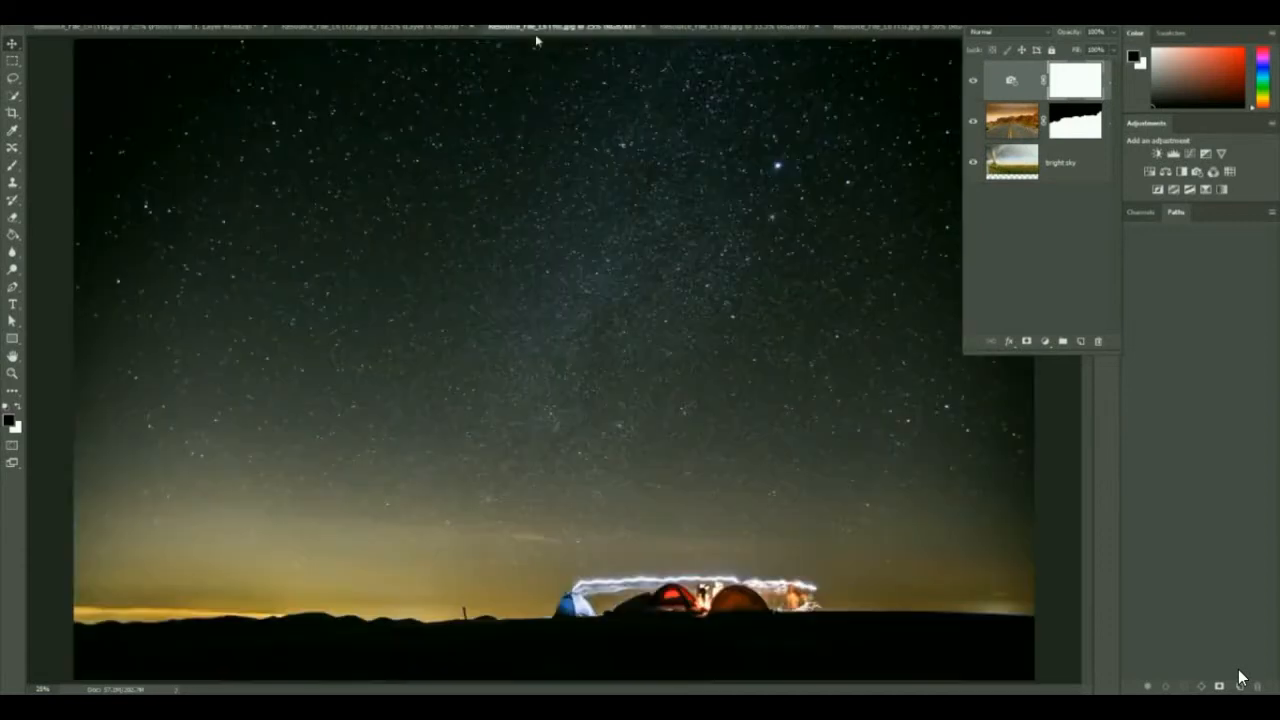
pyautogui.click(715, 30)
pyautogui.click(855, 30)
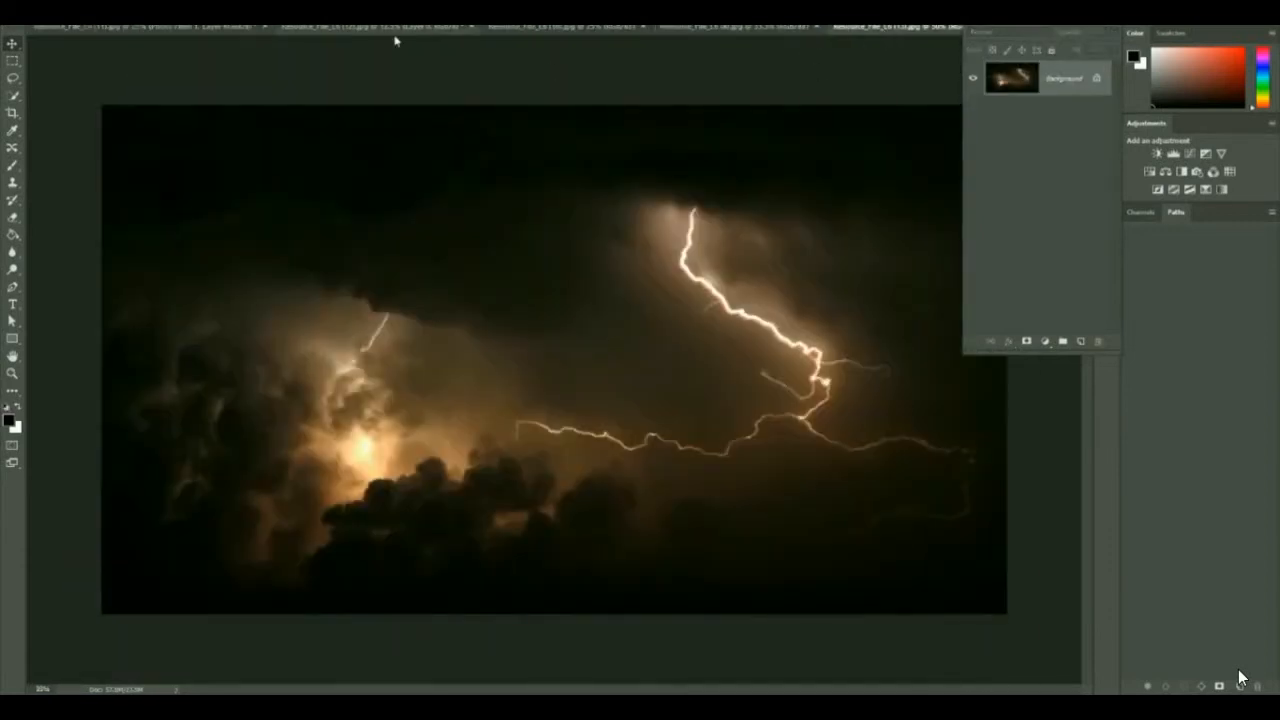
pyautogui.click(393, 30)
pyautogui.click(150, 27)
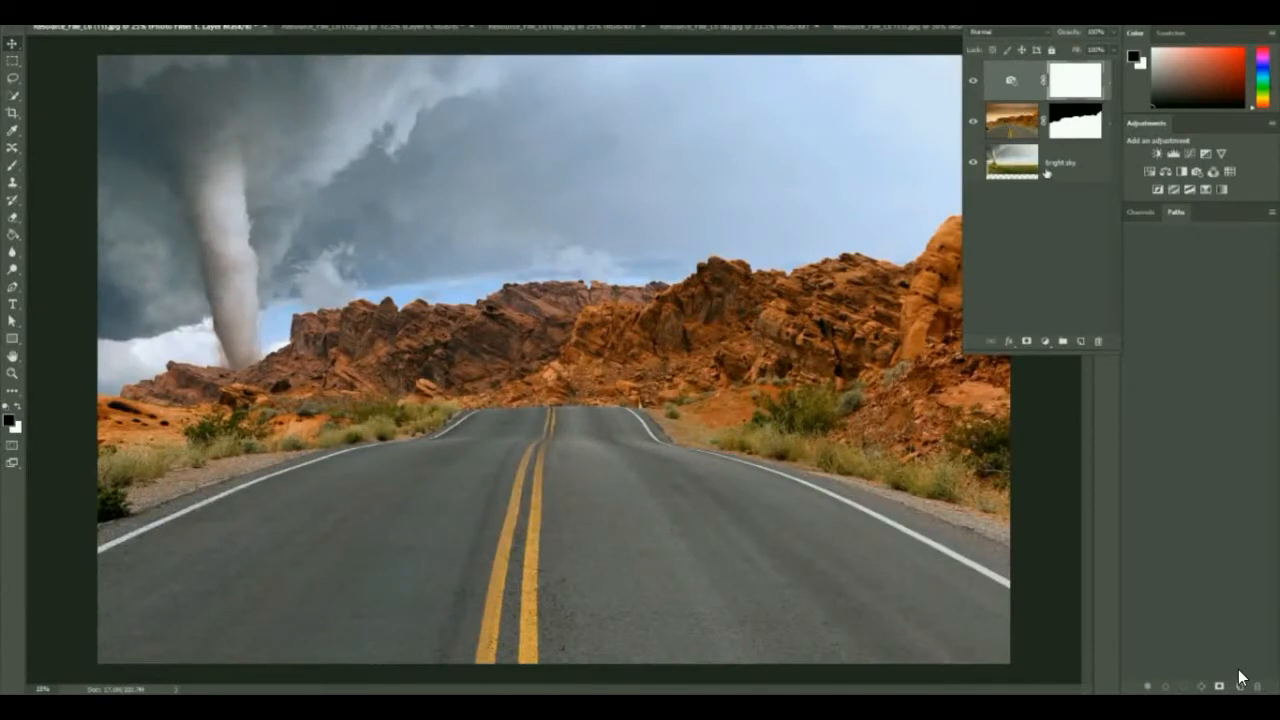
# - Delete the Photo Filter adjustment layer from the composite
pyautogui.click(1048, 172)
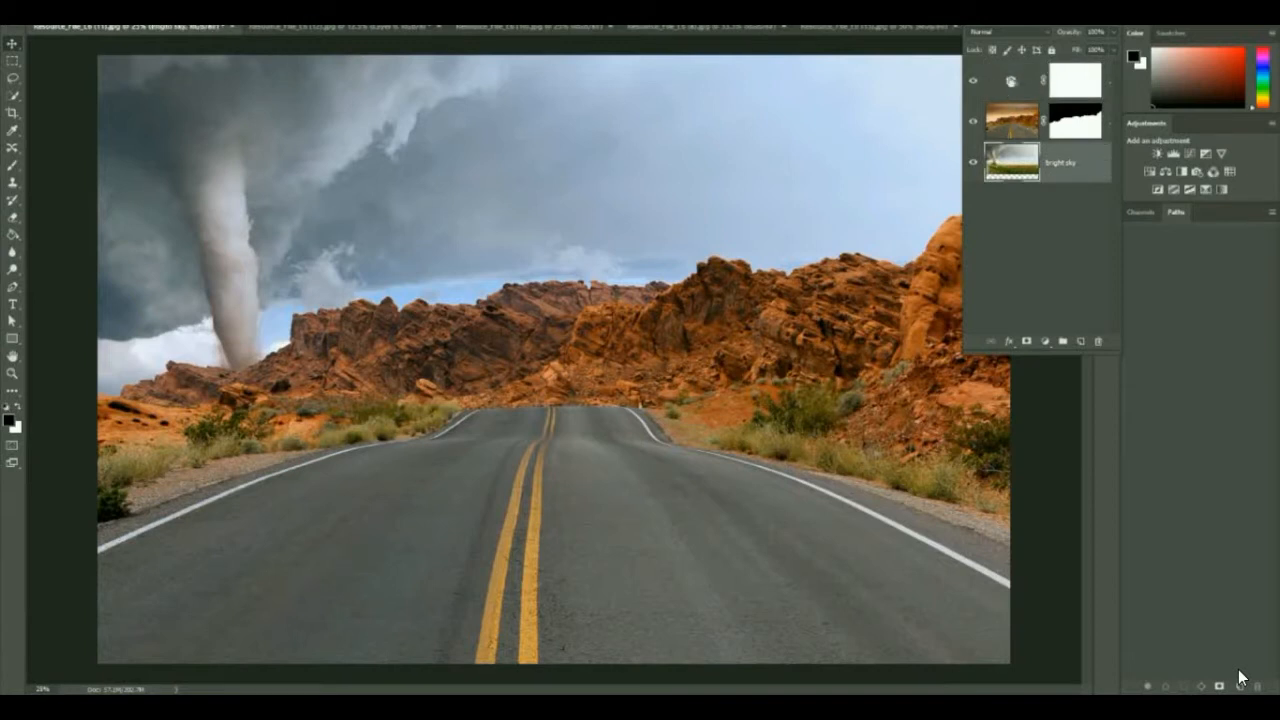
pyautogui.click(1016, 84)
pyautogui.moveTo(1020, 85); pyautogui.dragTo(1098, 342)
# - Delete the desert road layer's mask without applying it, and move the floating Layers panel clear of the image
pyautogui.click(1078, 84)
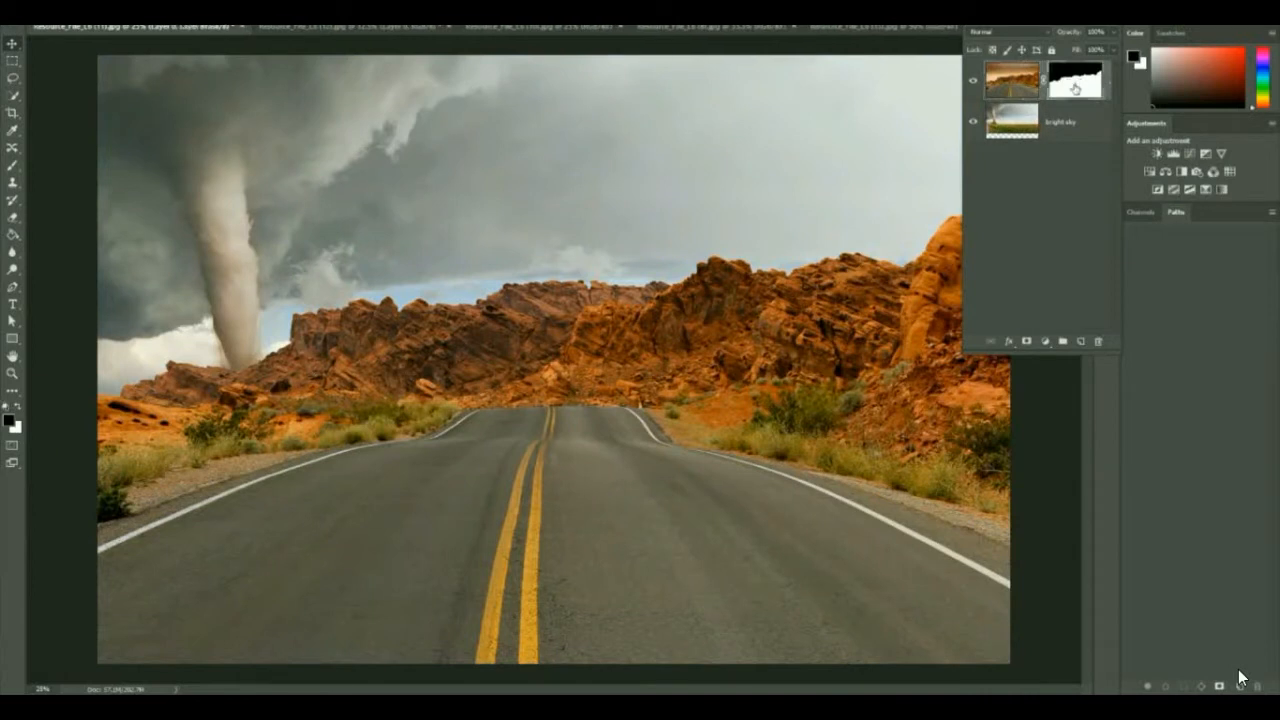
pyautogui.moveTo(1076, 82); pyautogui.dragTo(1098, 342)
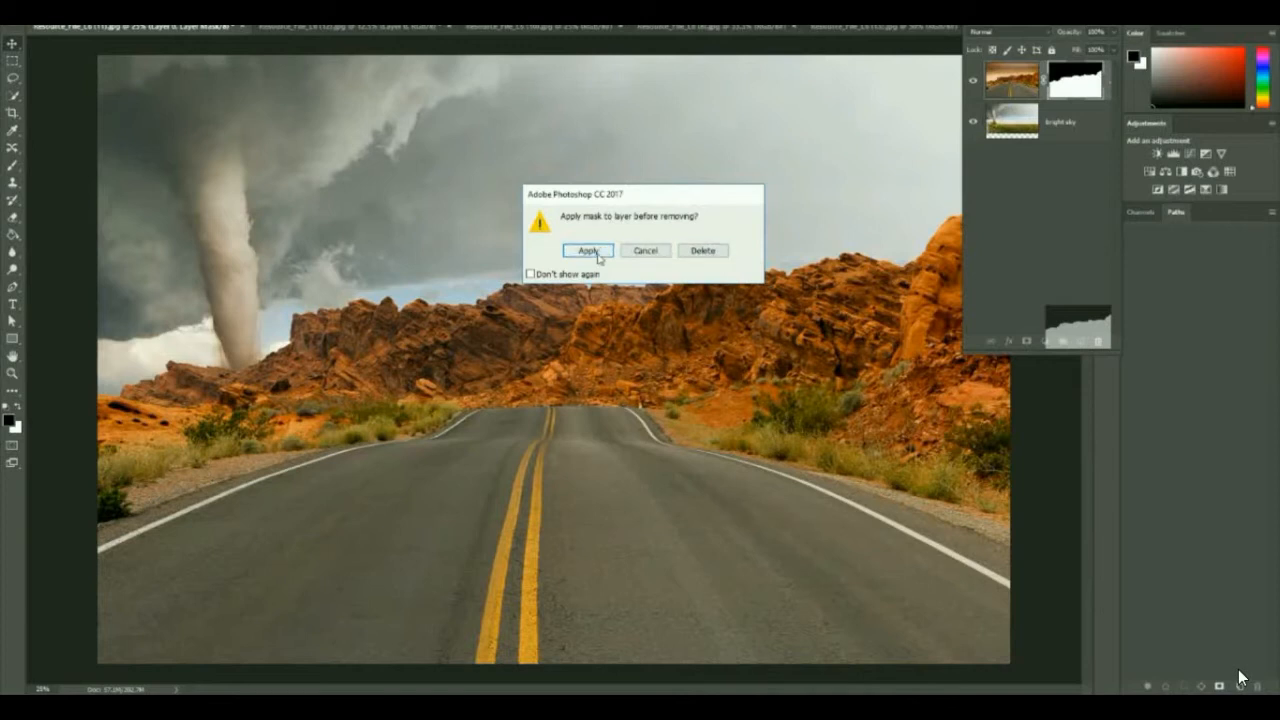
pyautogui.click(705, 251)
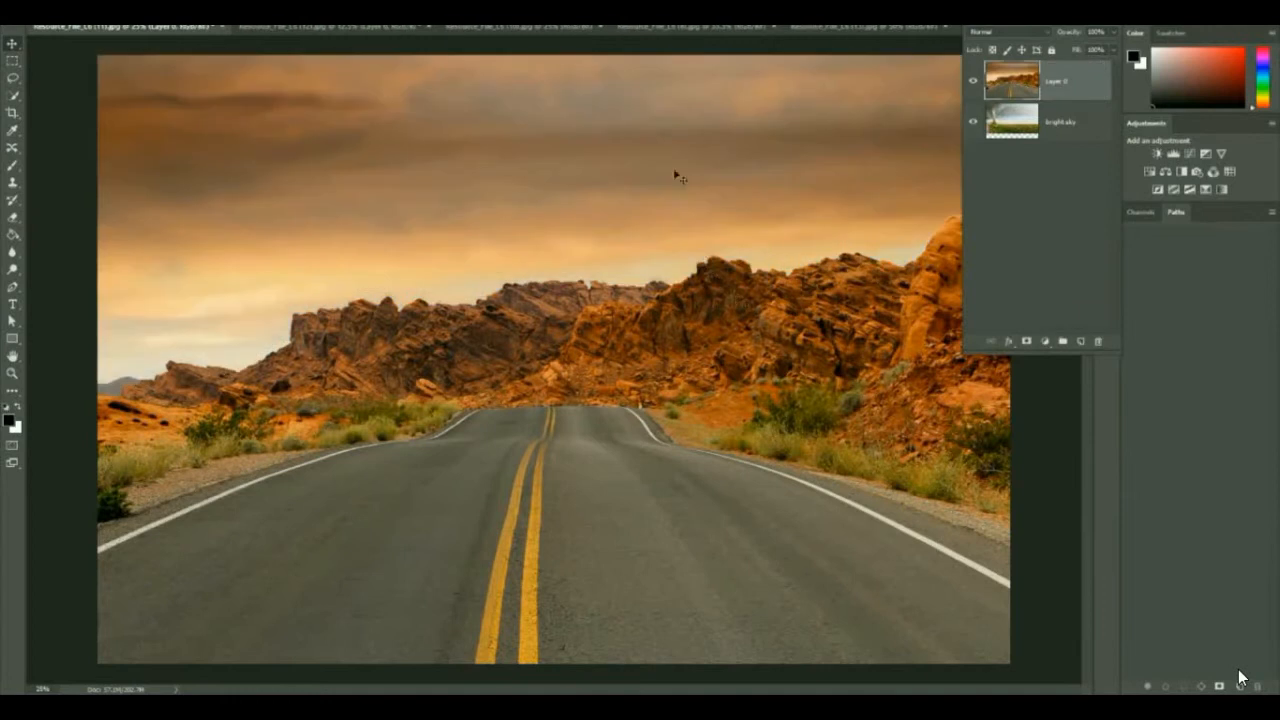
pyautogui.moveTo(1042, 16); pyautogui.dragTo(1111, 16)
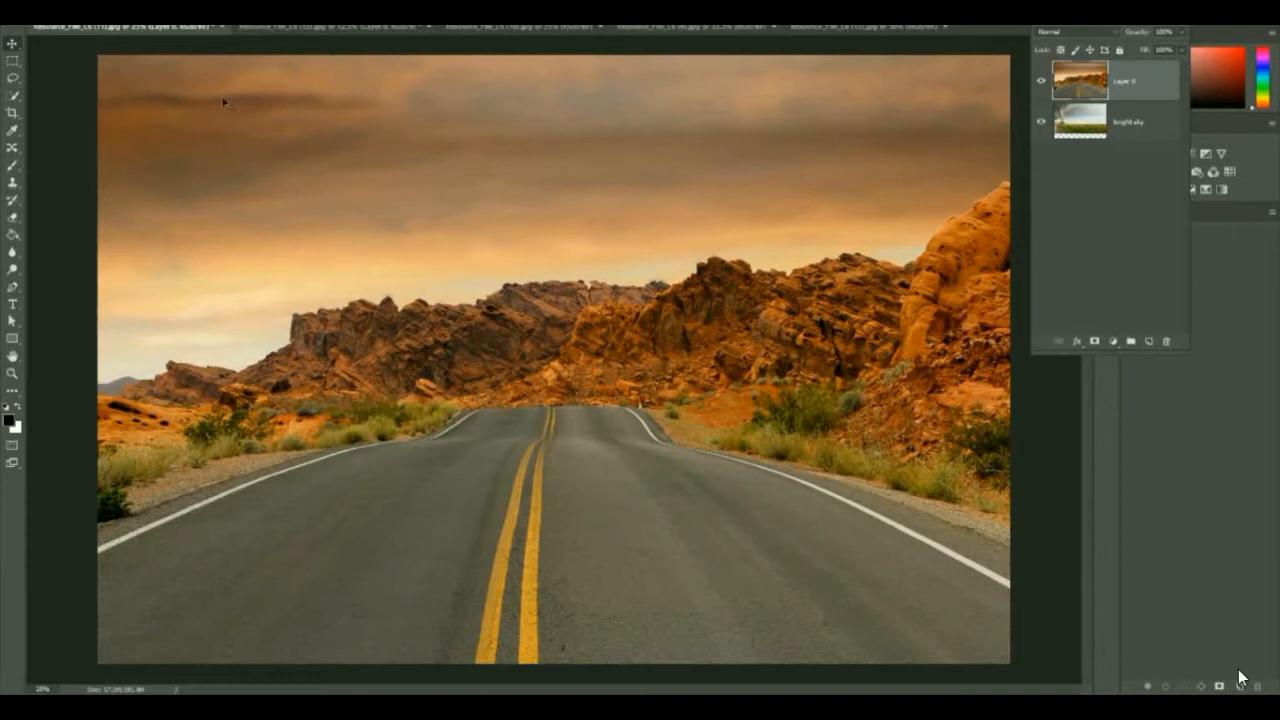
# - Select the road, shrubs and rock ridge below the sky on the desert road layer with the Quick Selection tool
pyautogui.click(14, 96)
pyautogui.moveTo(123, 518)
pyautogui.mouseDown()
pyautogui.moveTo(124, 506)
pyautogui.moveTo(206, 504)
pyautogui.moveTo(747, 535)
pyautogui.moveTo(900, 392)
pyautogui.mouseUp()
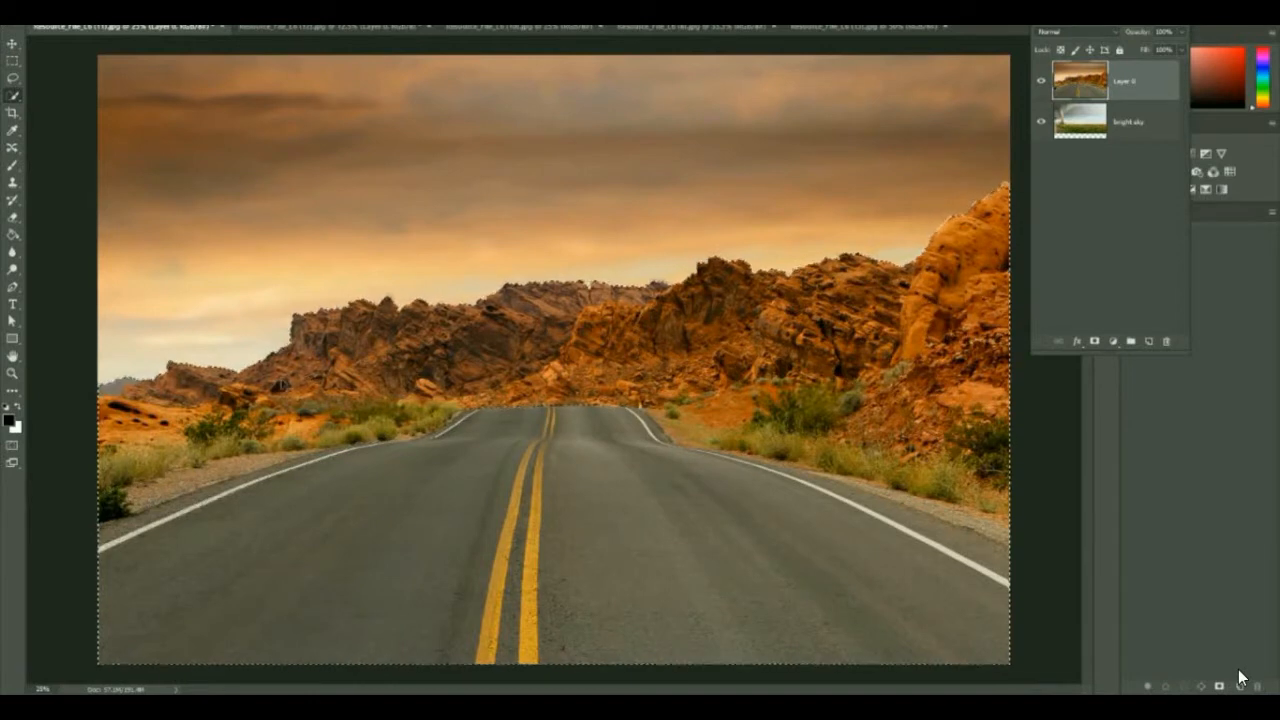
pyautogui.hotkey('ctrl', 's')
pyautogui.click(580, 389)
pyautogui.moveTo(163, 230); pyautogui.dragTo(180, 326)
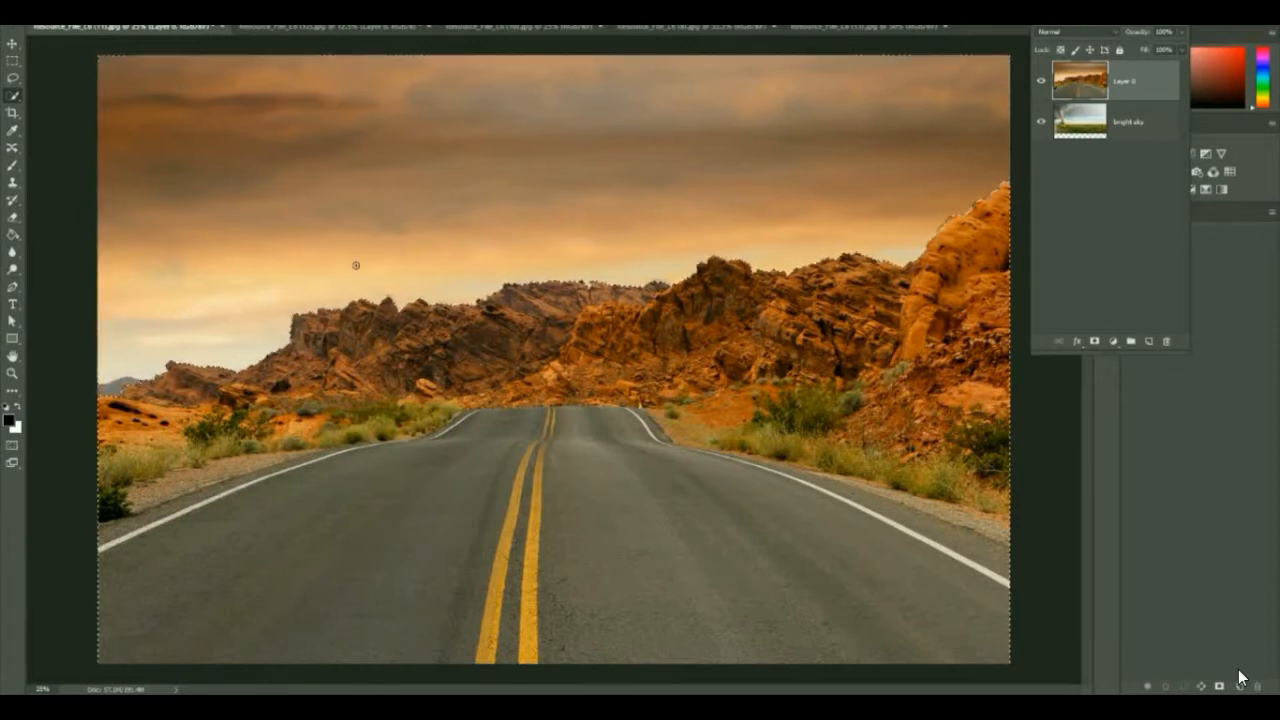
# - Try masking out the orange sky with the road and rock selection, and undo the mask to get the selection back
pyautogui.click(178, 4)
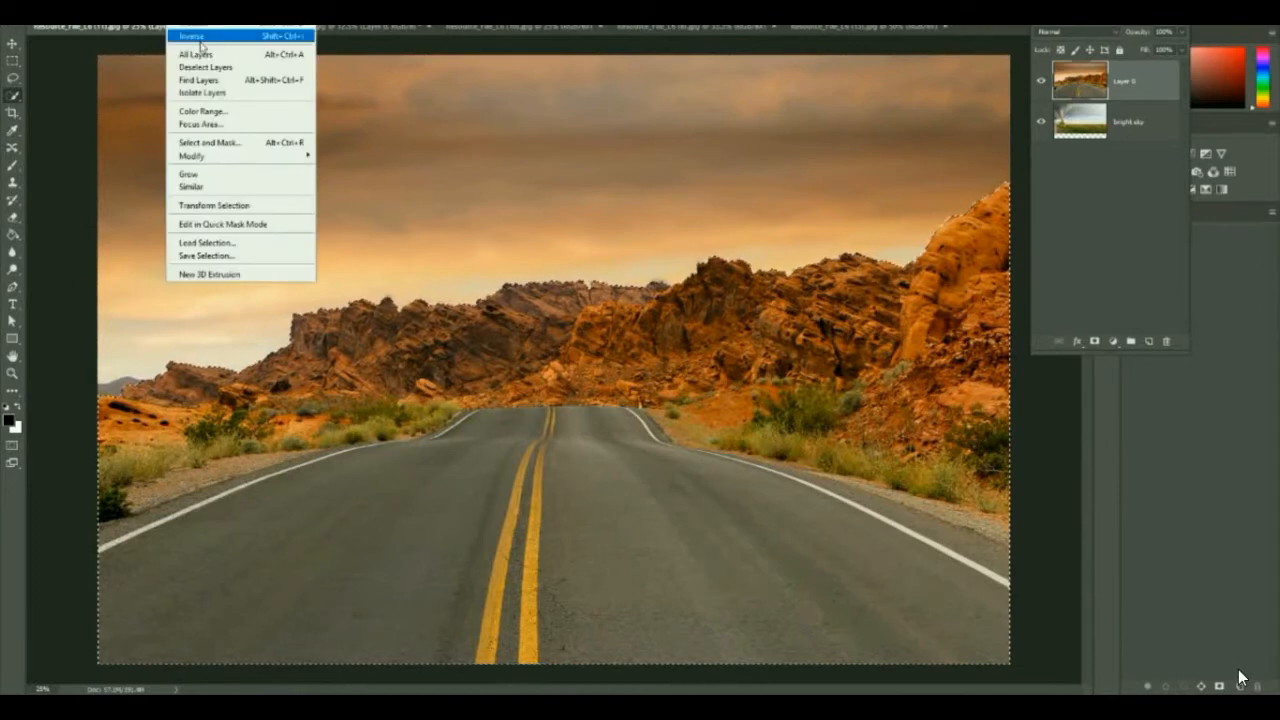
pyautogui.click(178, 4)
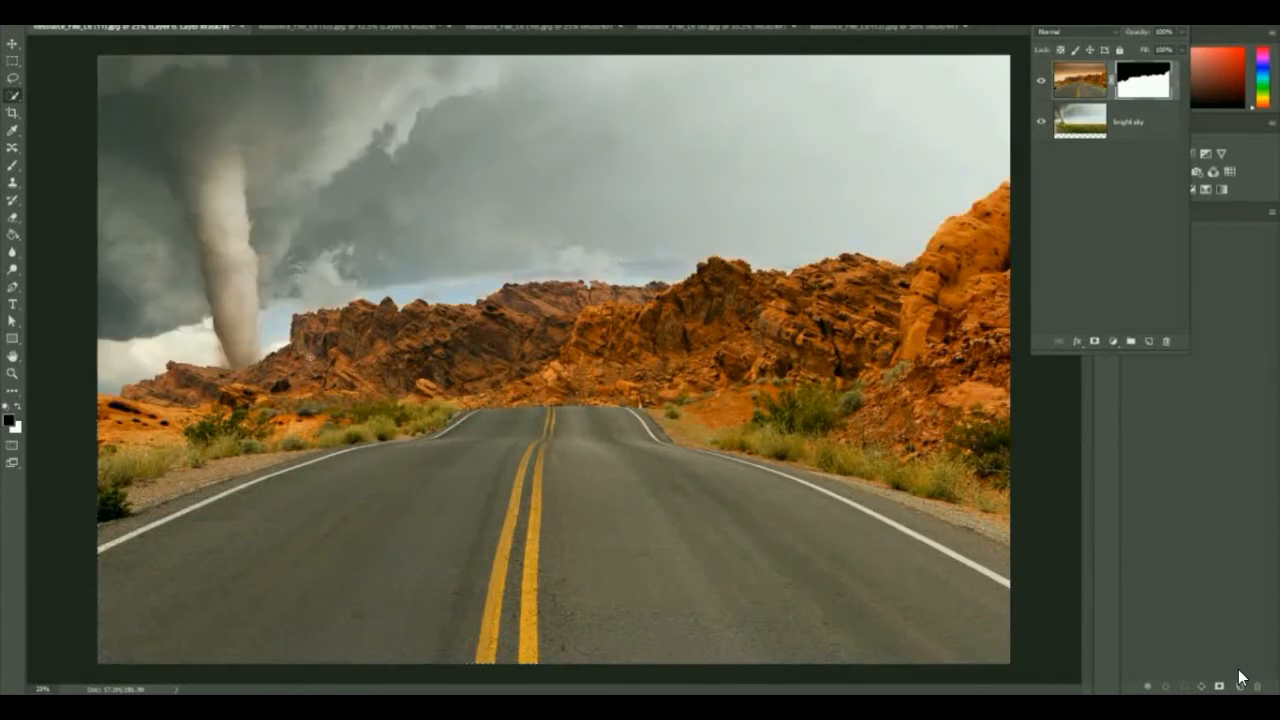
pyautogui.hotkey('ctrl', 'z')
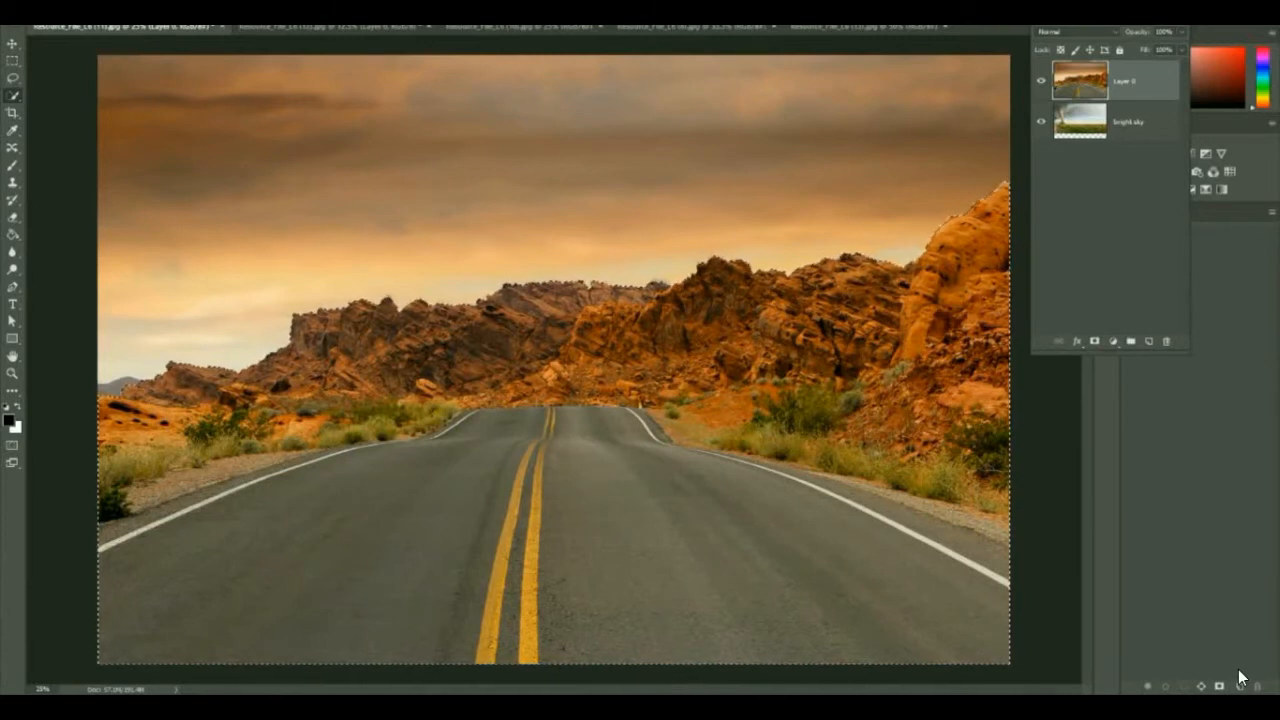
pyautogui.click(13, 77)
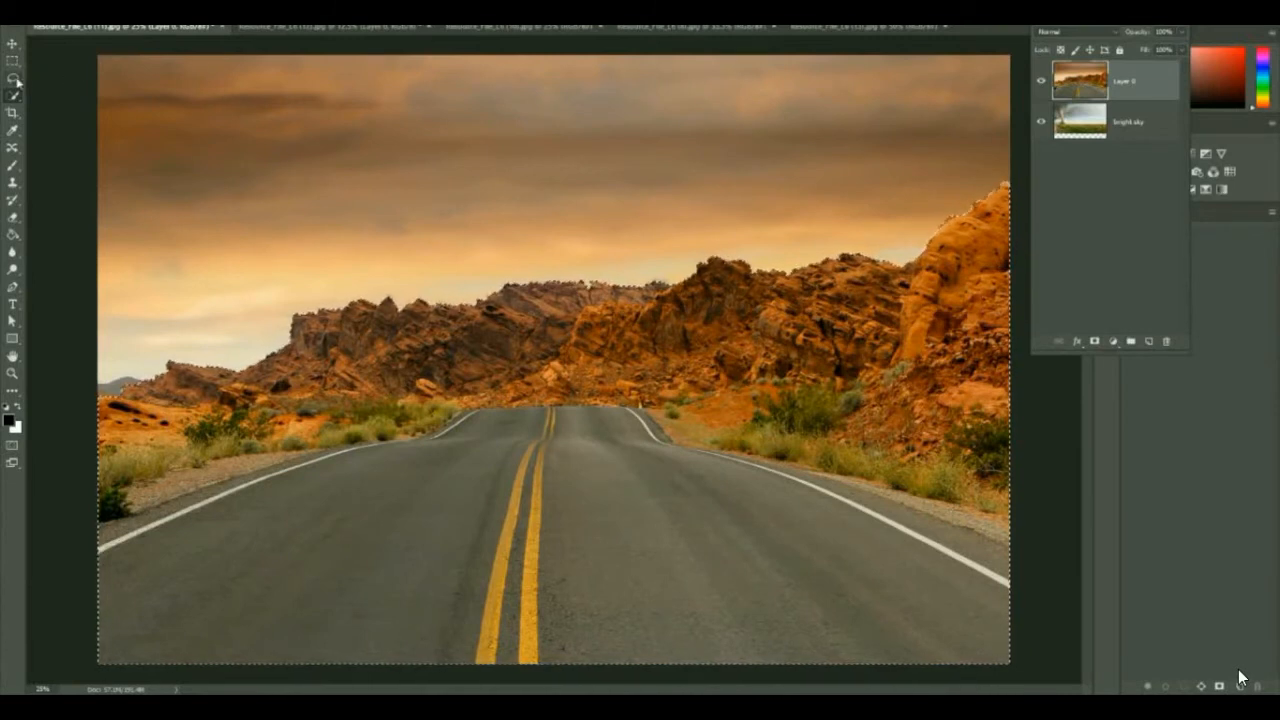
pyautogui.click(13, 61)
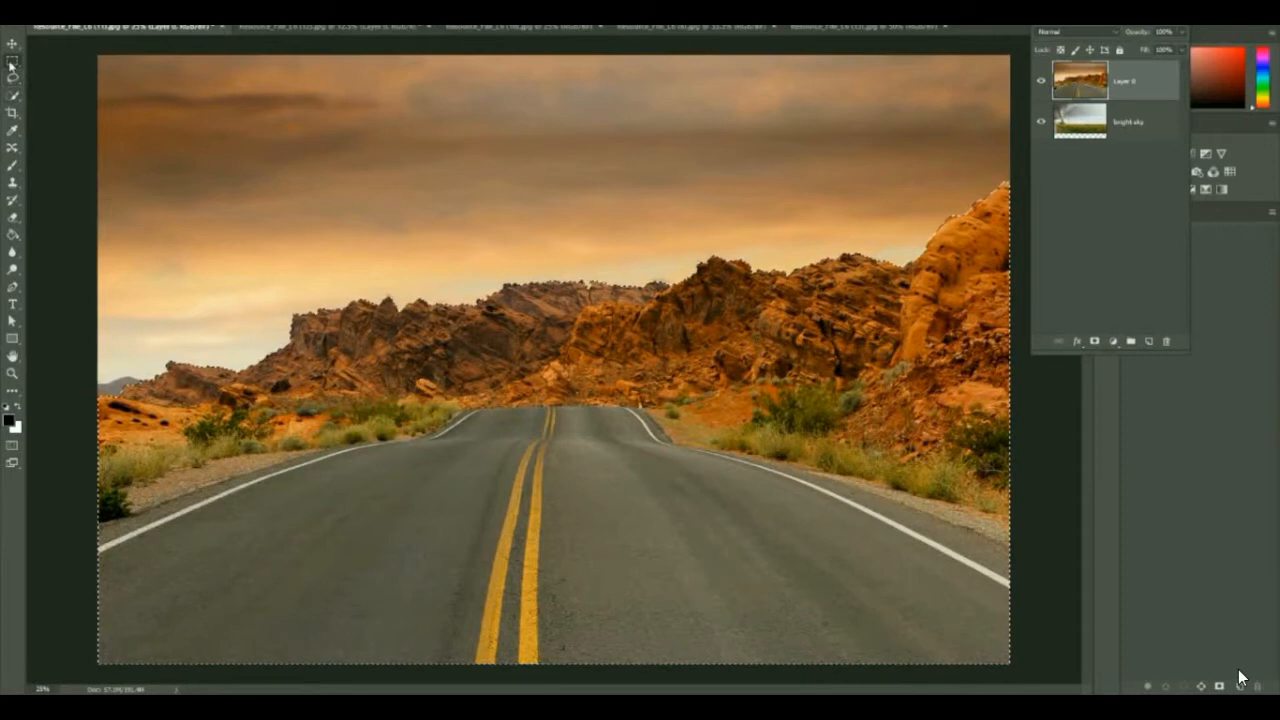
pyautogui.click(13, 77)
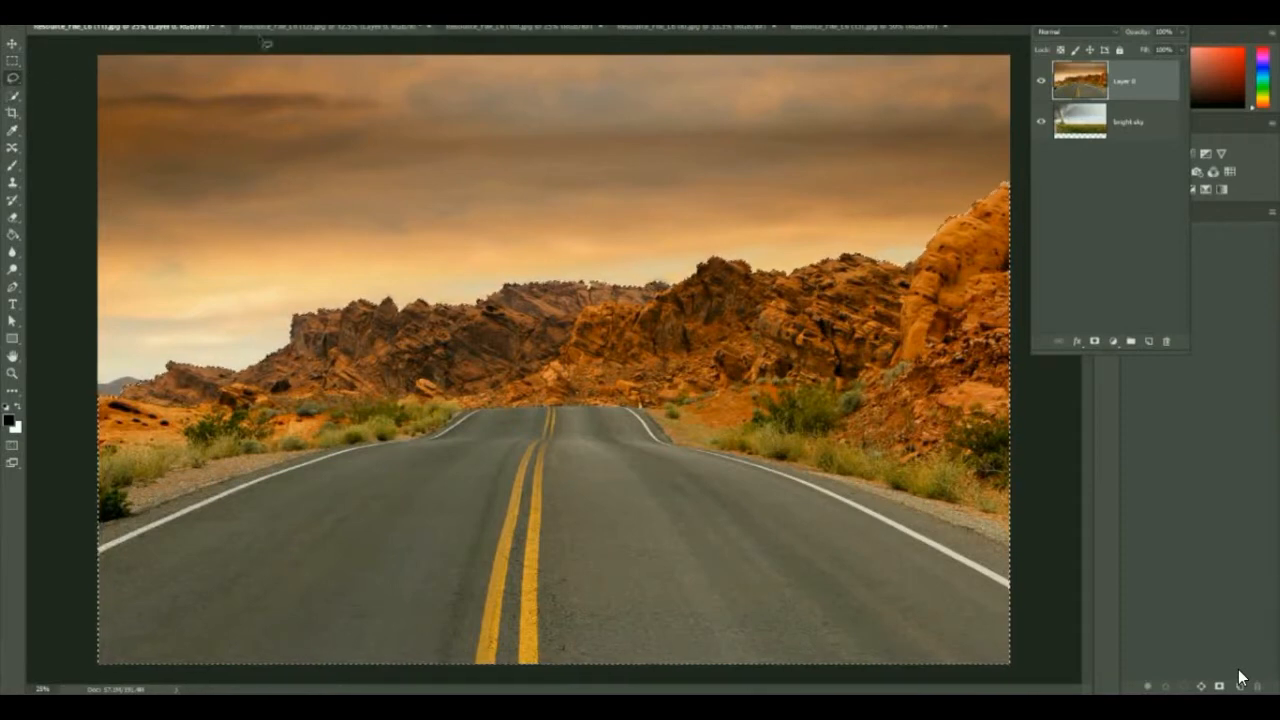
pyautogui.click(13, 95)
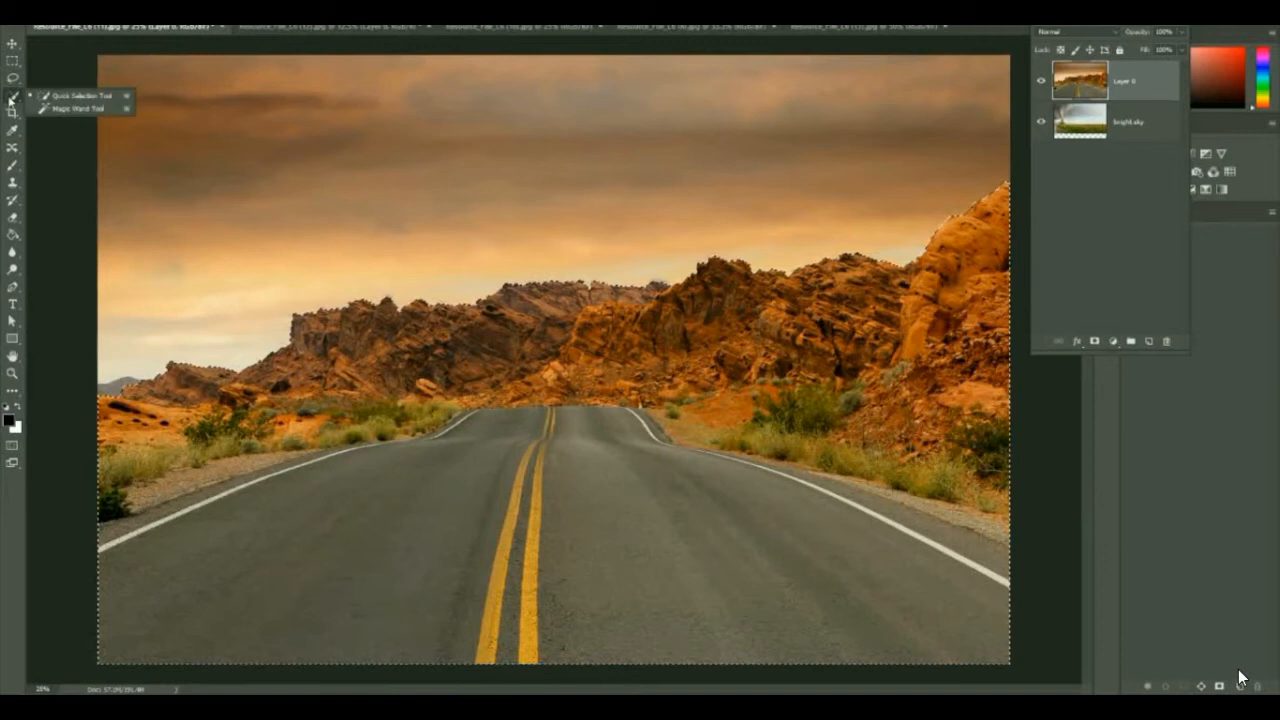
pyautogui.click(66, 98)
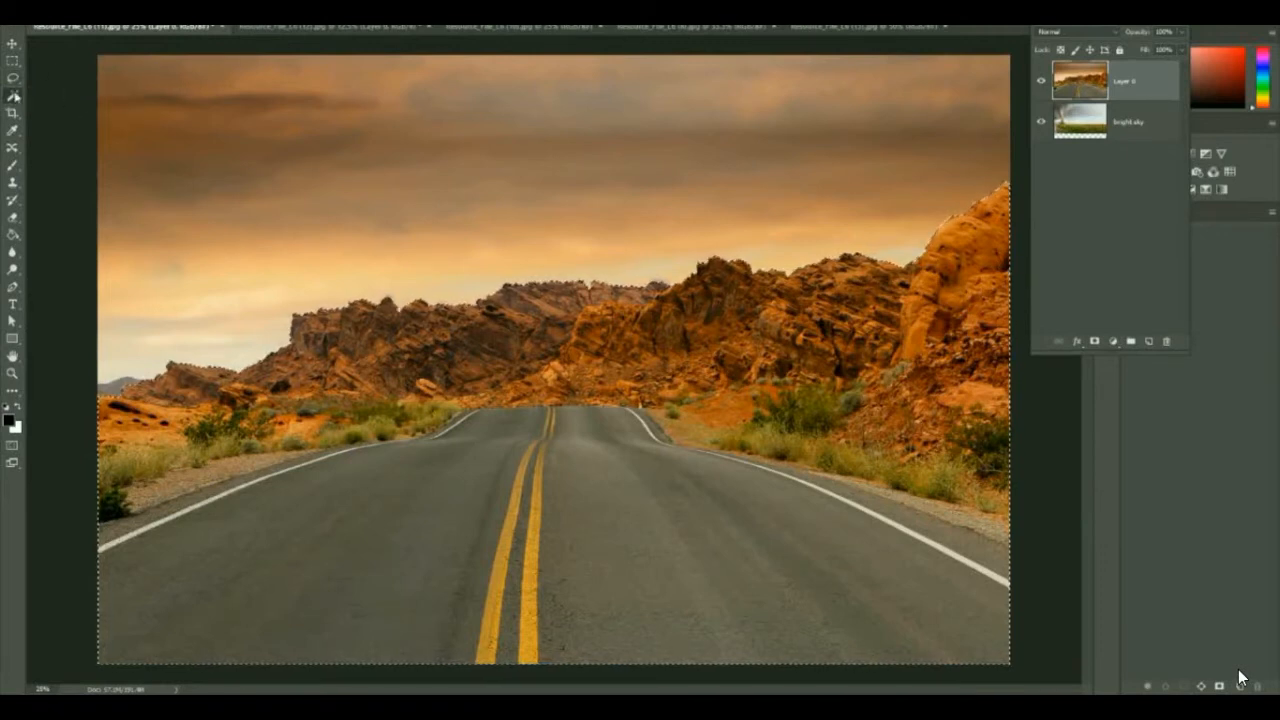
pyautogui.click(13, 95)
pyautogui.click(66, 107)
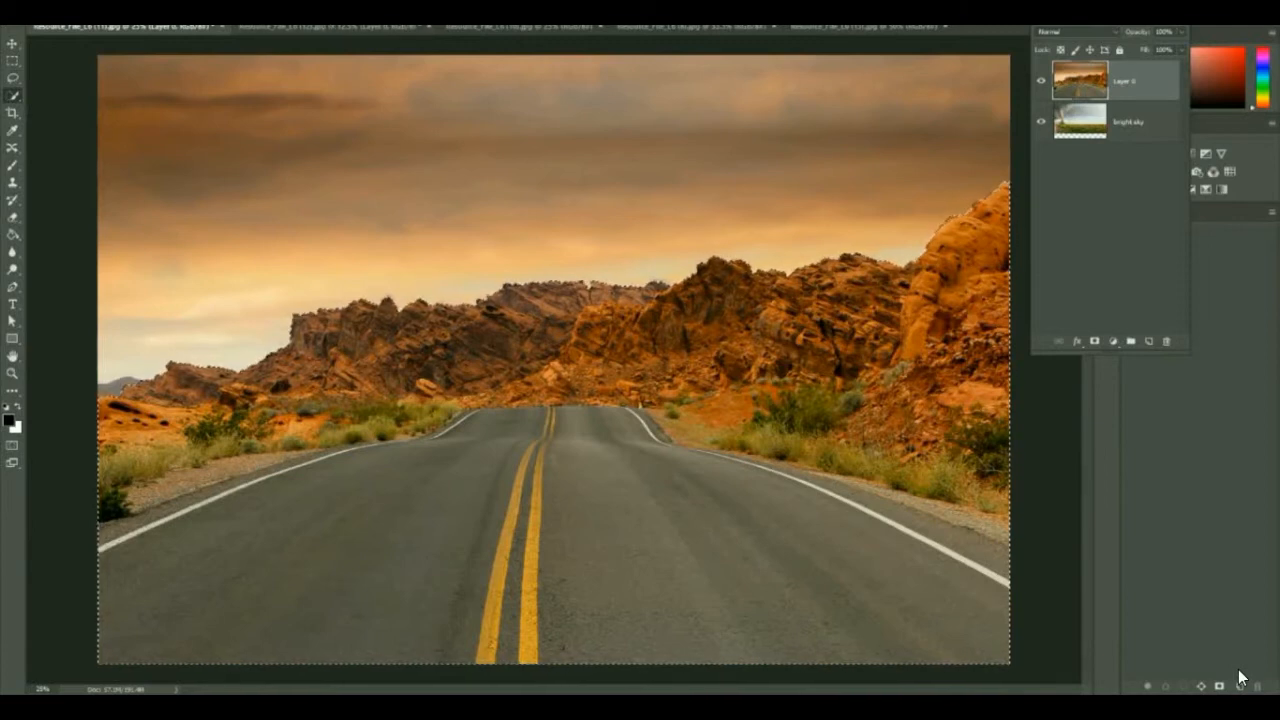
# - Open the road and rock selection in Select and Mask and choose the Refine Edge Brush
pyautogui.hotkey('alt', 's')
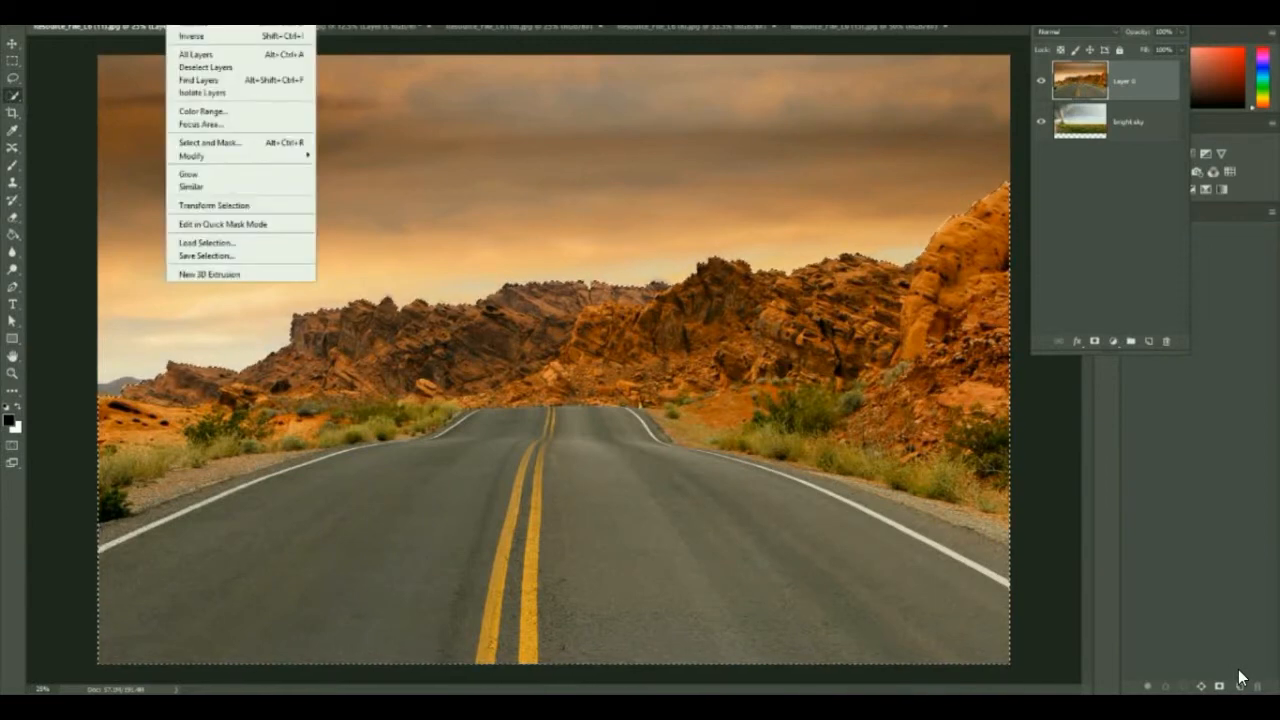
pyautogui.click(266, 143)
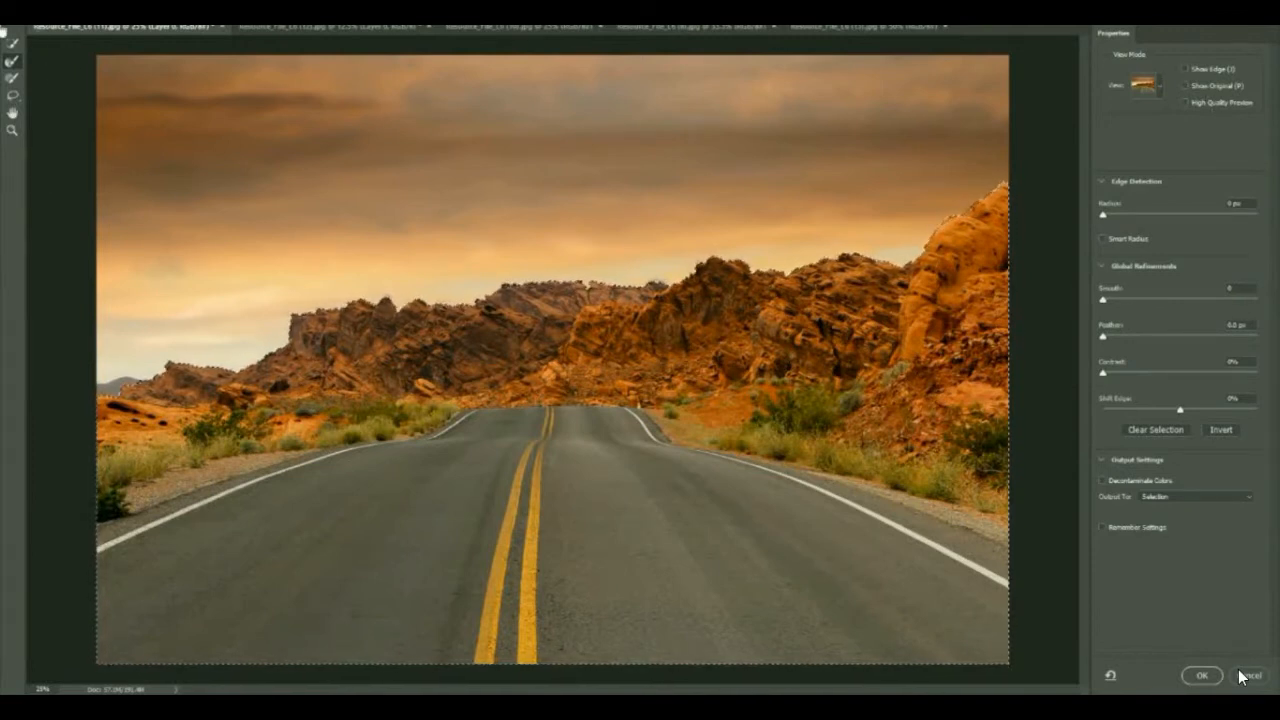
pyautogui.click(11, 61)
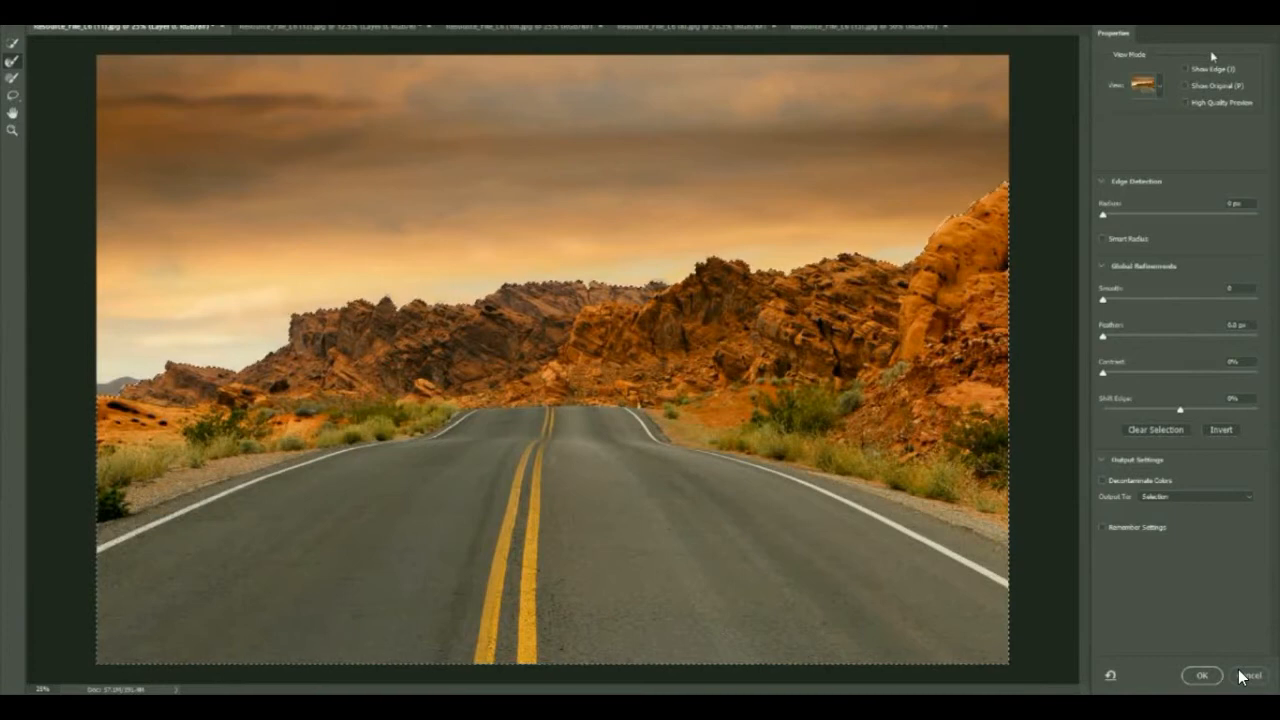
# - Preview the road and rock selection in Onion Skin and On Layers views, pick the Quick Selection tool, and return to Marching Ants view
pyautogui.click(1160, 92)
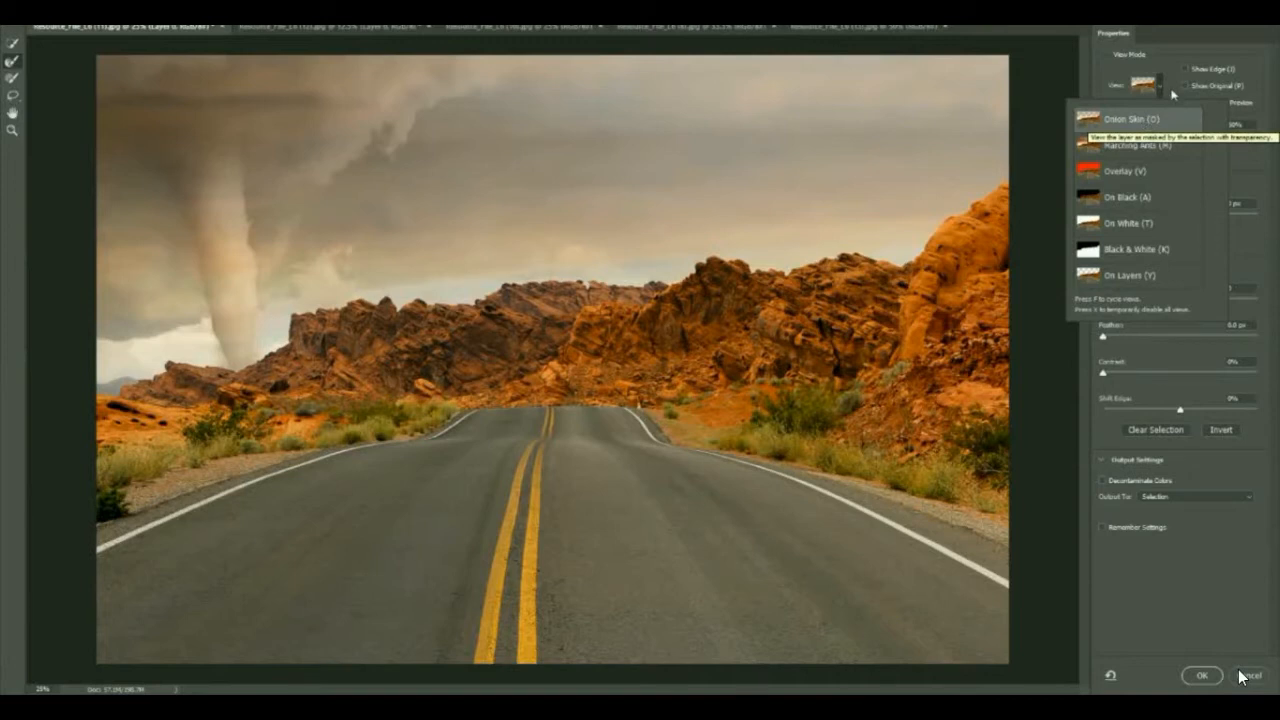
pyautogui.click(1238, 158)
pyautogui.click(1181, 140)
pyautogui.moveTo(1181, 140)
pyautogui.mouseDown()
pyautogui.moveTo(1131, 135)
pyautogui.moveTo(1262, 148)
pyautogui.moveTo(1150, 138)
pyautogui.moveTo(1176, 141)
pyautogui.mouseUp()
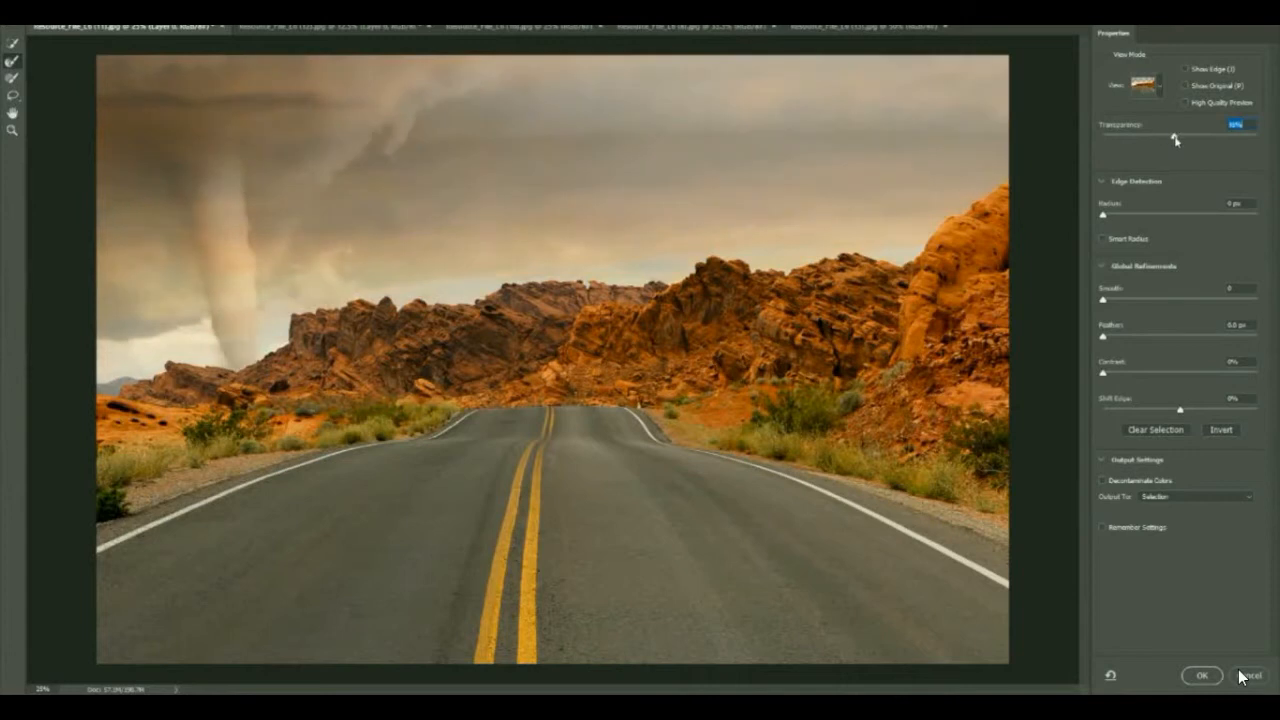
pyautogui.click(1165, 85)
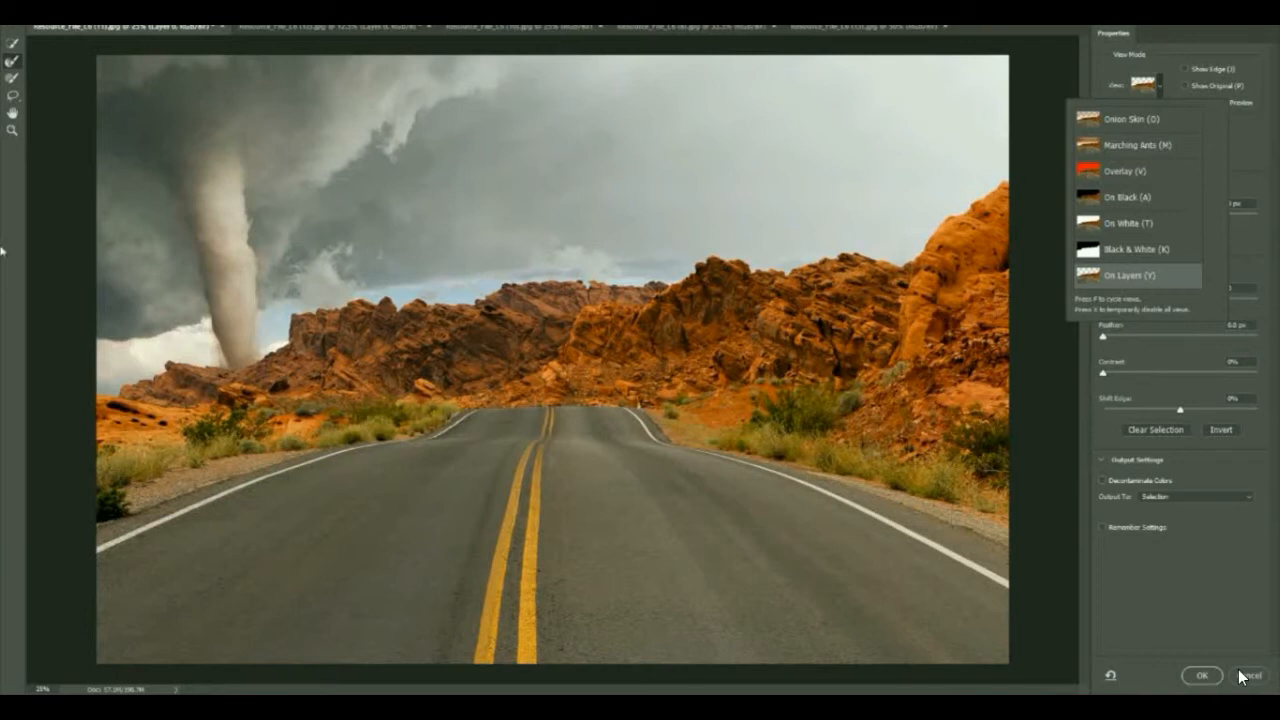
pyautogui.click(15, 46)
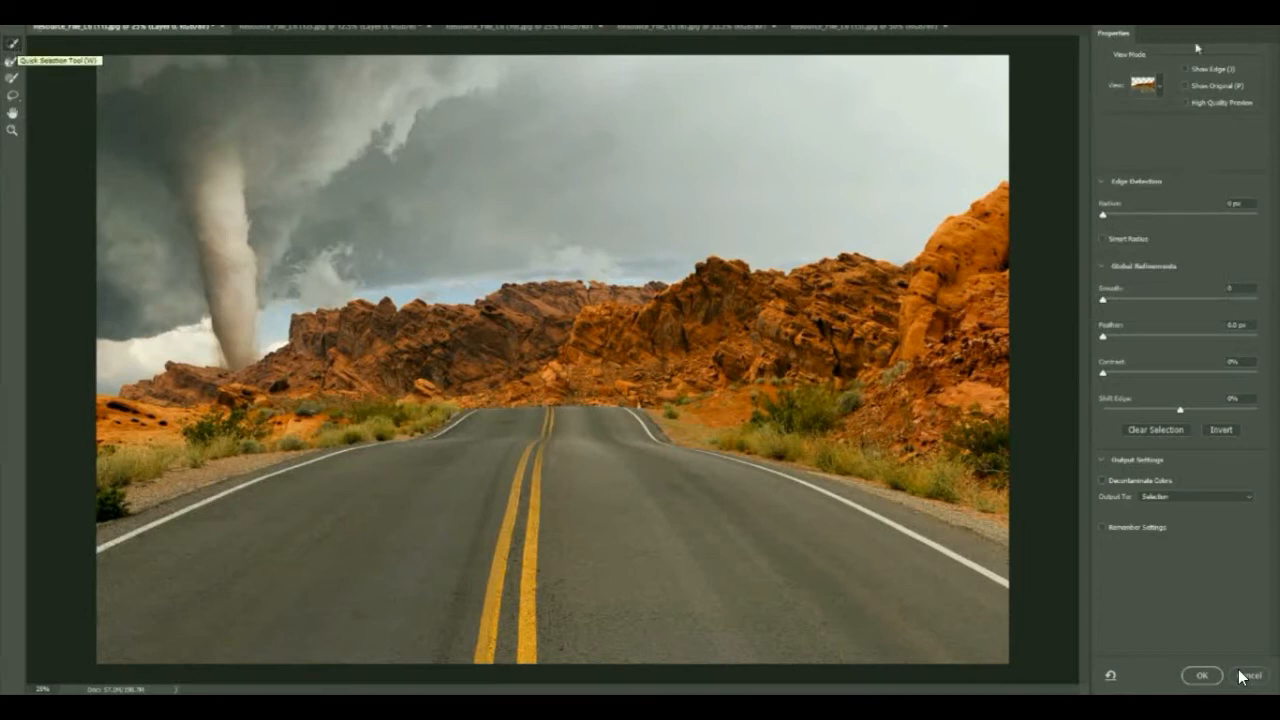
pyautogui.click(1160, 85)
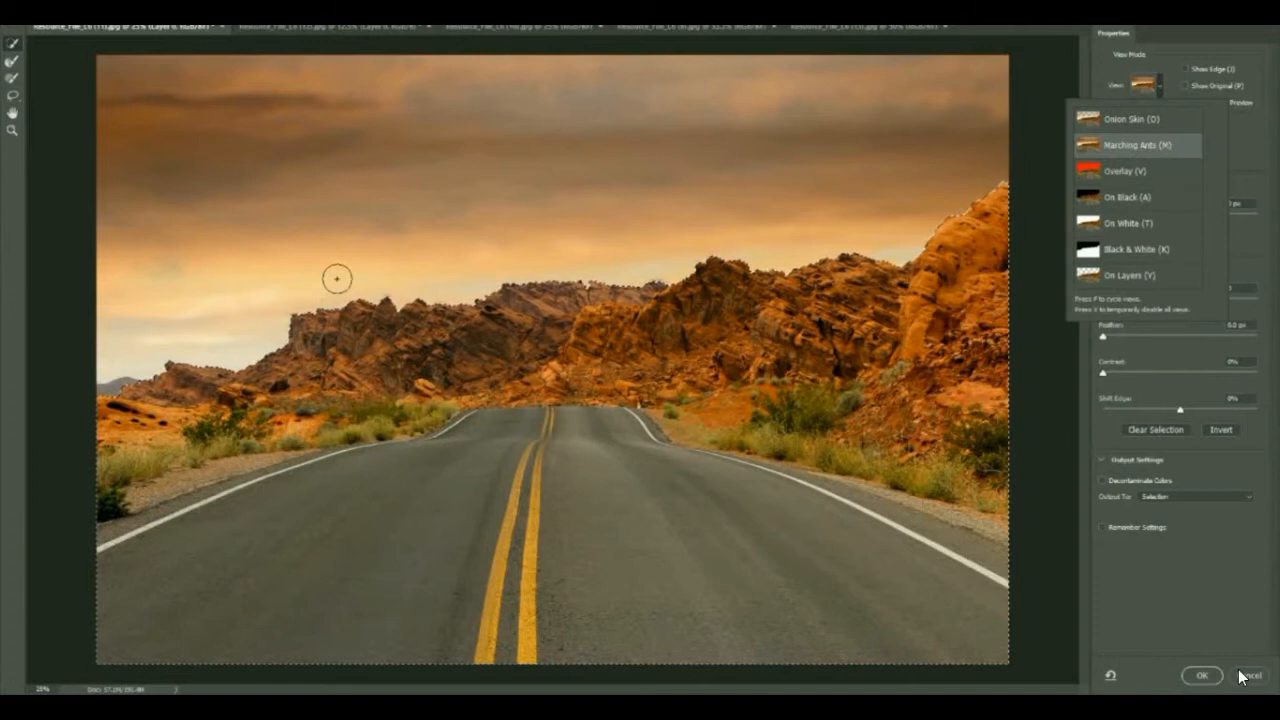
pyautogui.click(1245, 166)
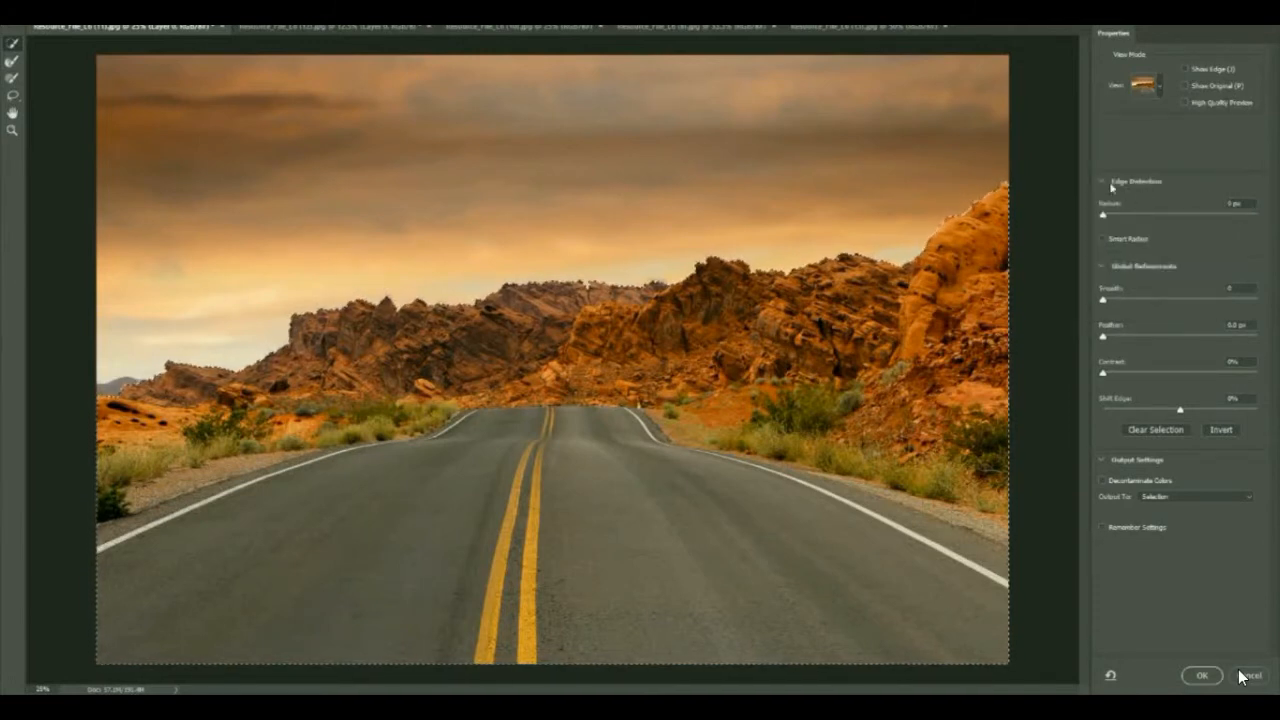
# - Enable Smart Radius with a small edge detection radius and check the selection edge along the central rock ridge
pyautogui.click(1104, 240)
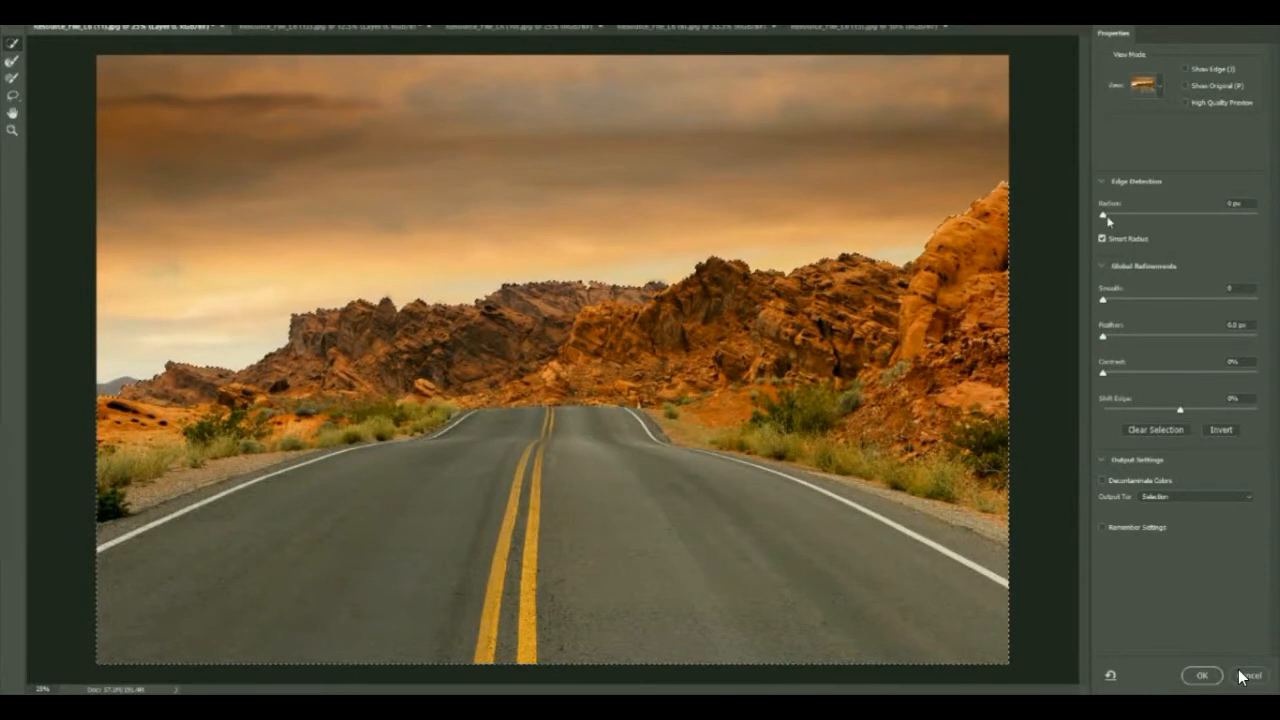
pyautogui.moveTo(1104, 214); pyautogui.dragTo(1130, 221)
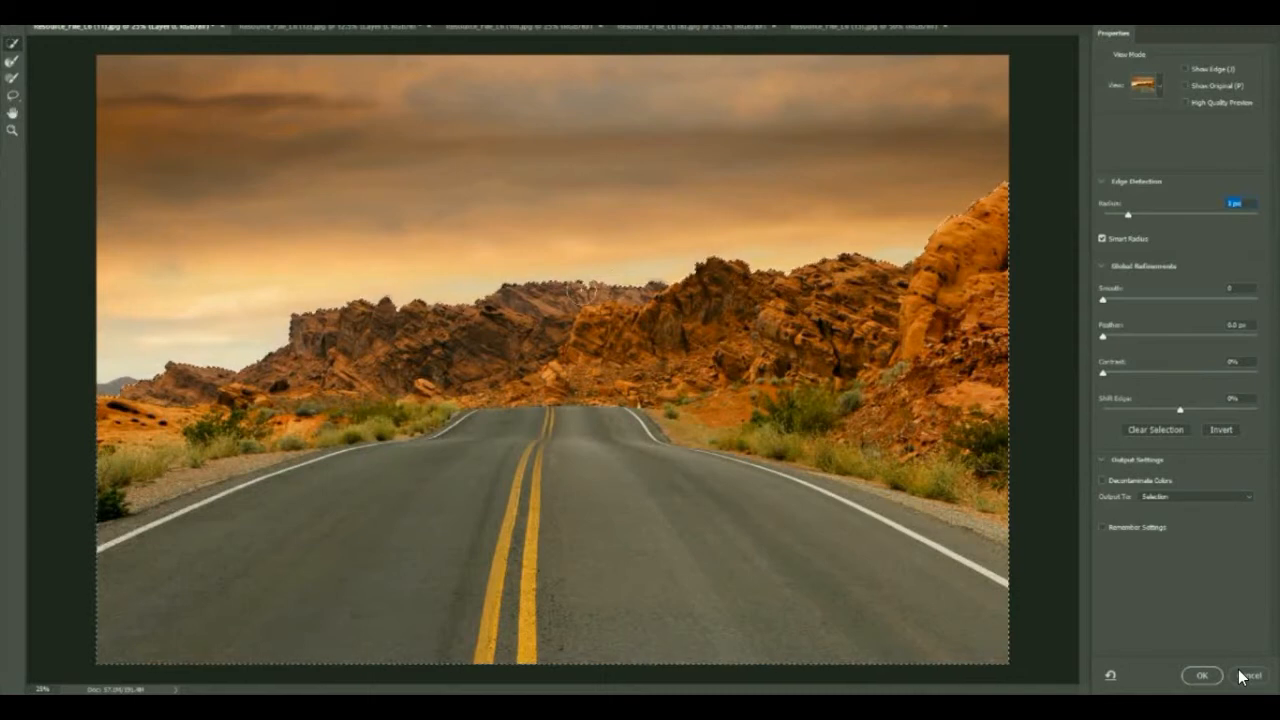
pyautogui.hotkey('ctrl', '+')
pyautogui.hotkey('ctrl', '+')
pyautogui.hotkey('ctrl', '+')
pyautogui.hotkey('ctrl', '+')
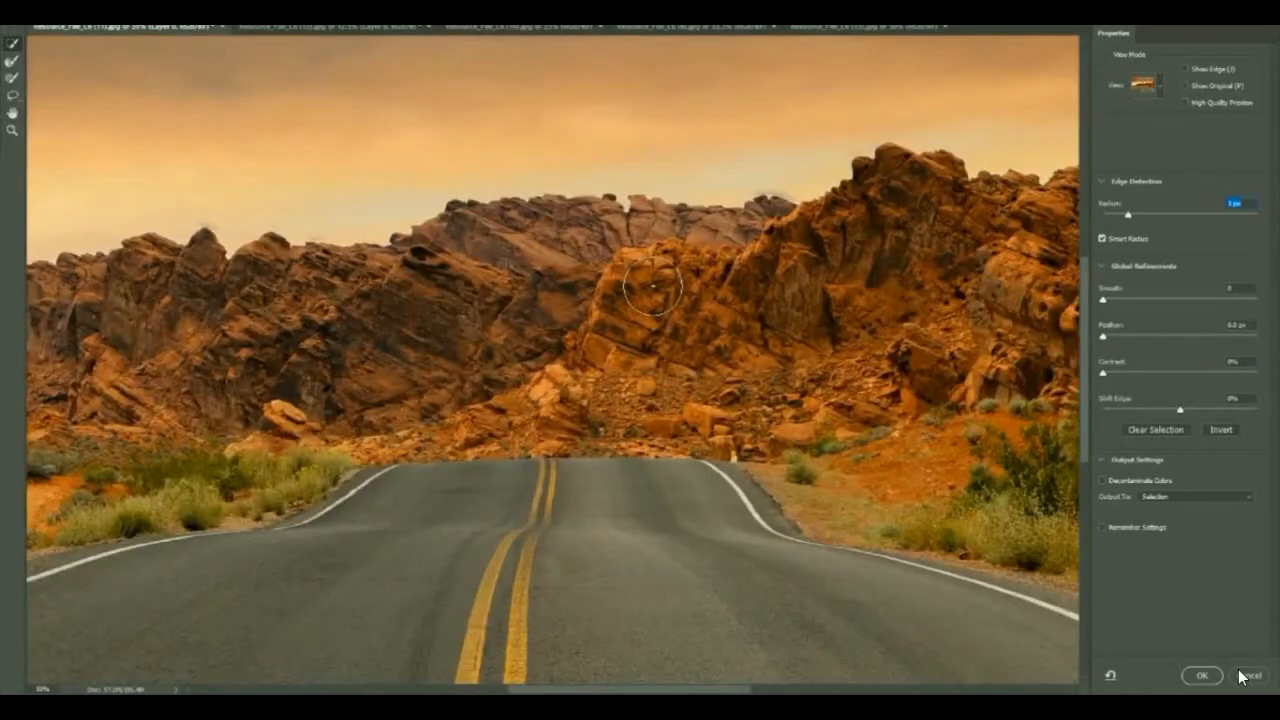
pyautogui.moveTo(743, 89); pyautogui.dragTo(673, 259)
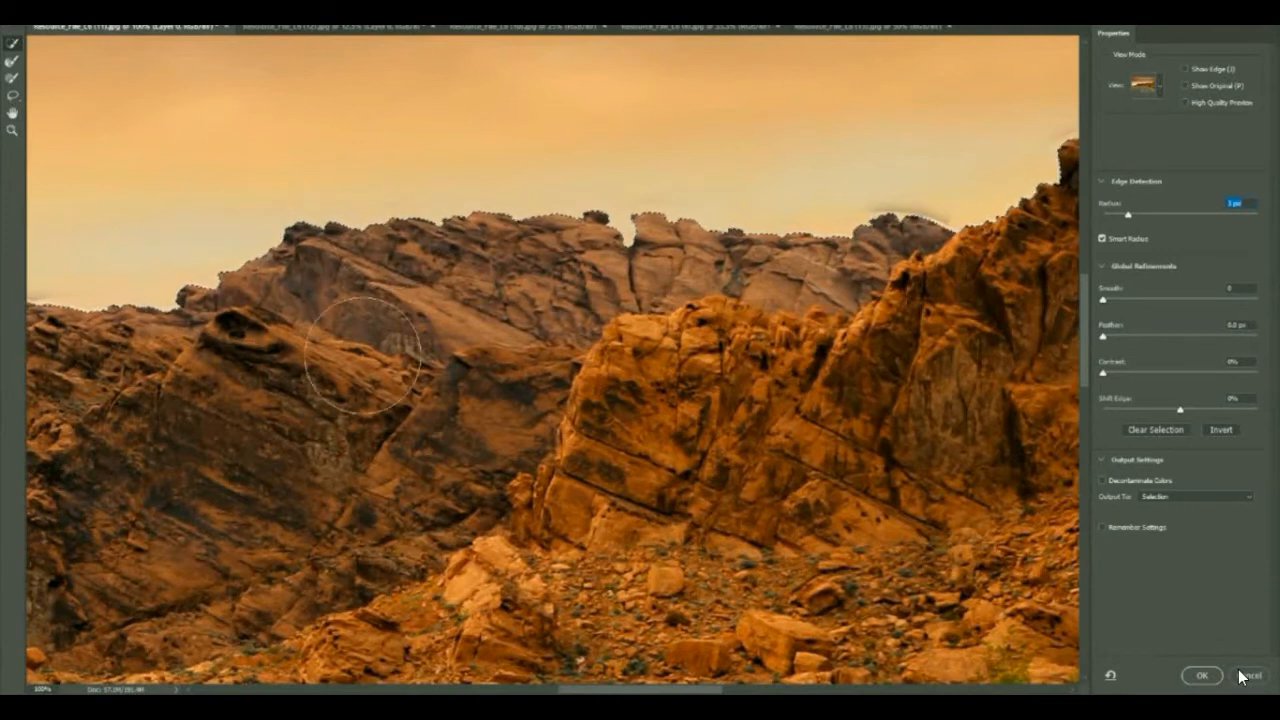
# - Try smoothing the ridge's selection edge and return Smooth to 0
pyautogui.click(1121, 299)
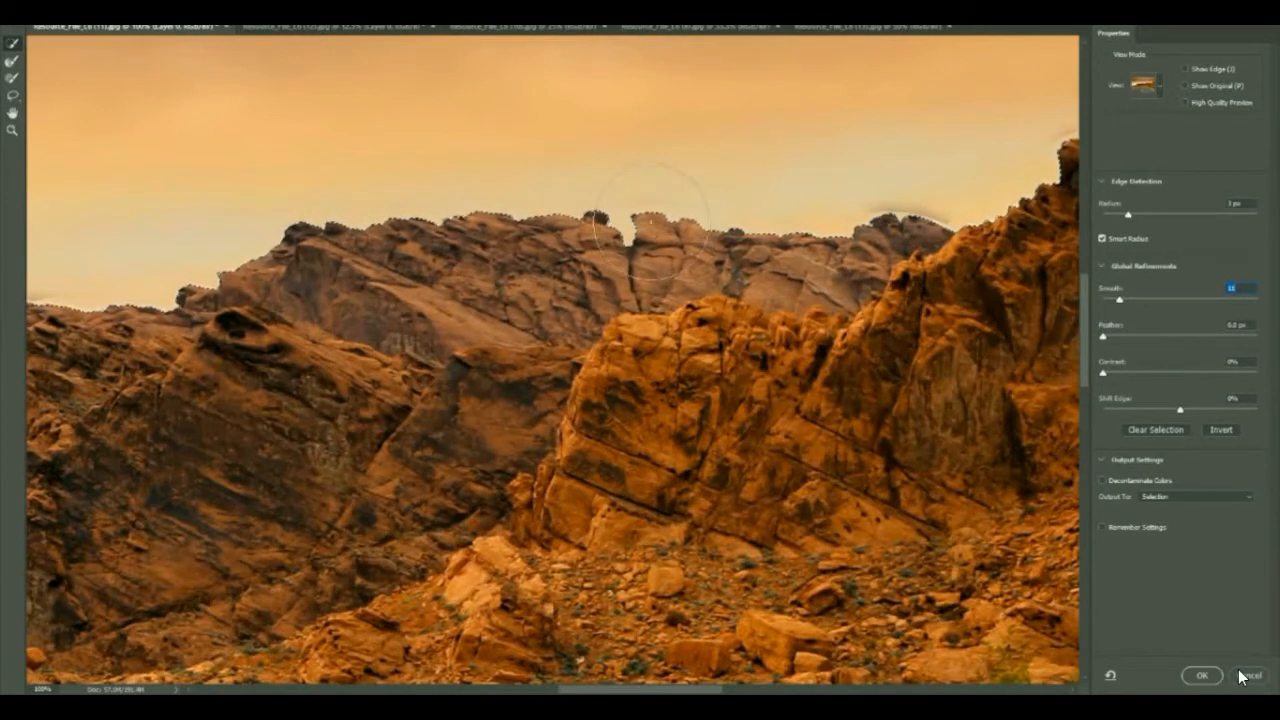
pyautogui.moveTo(1119, 300); pyautogui.dragTo(1078, 291)
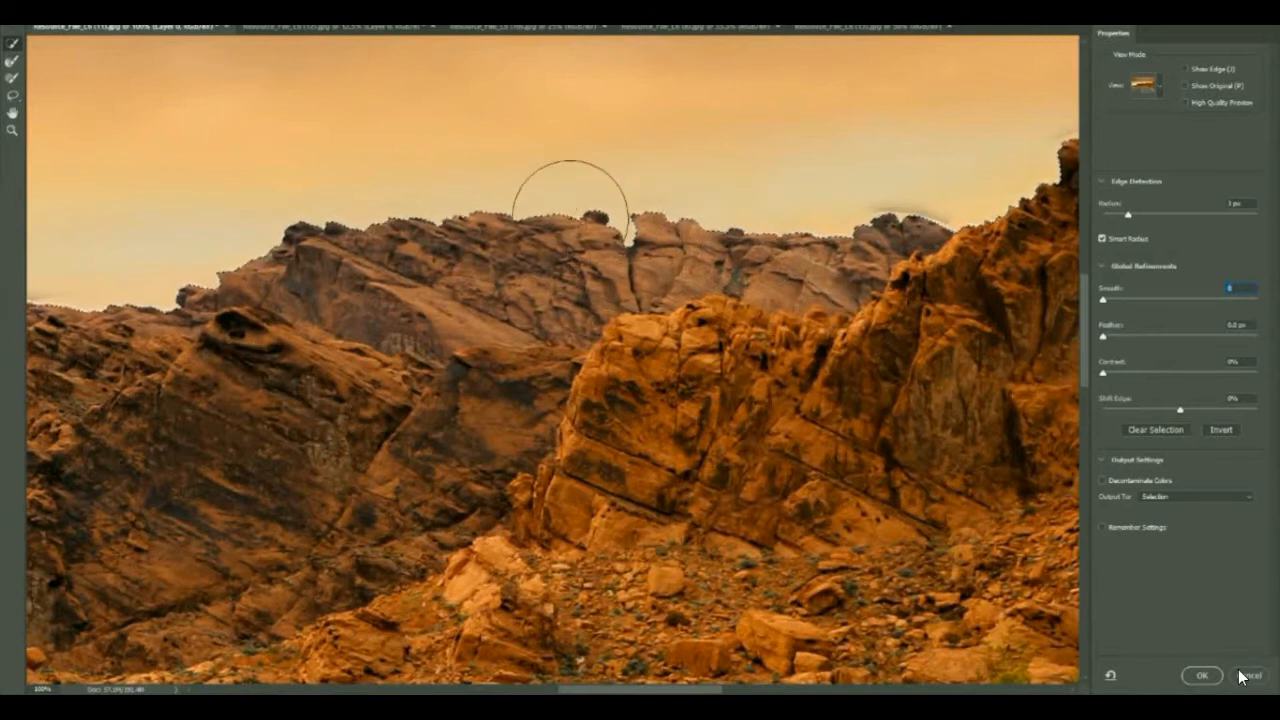
pyautogui.press('Tab')
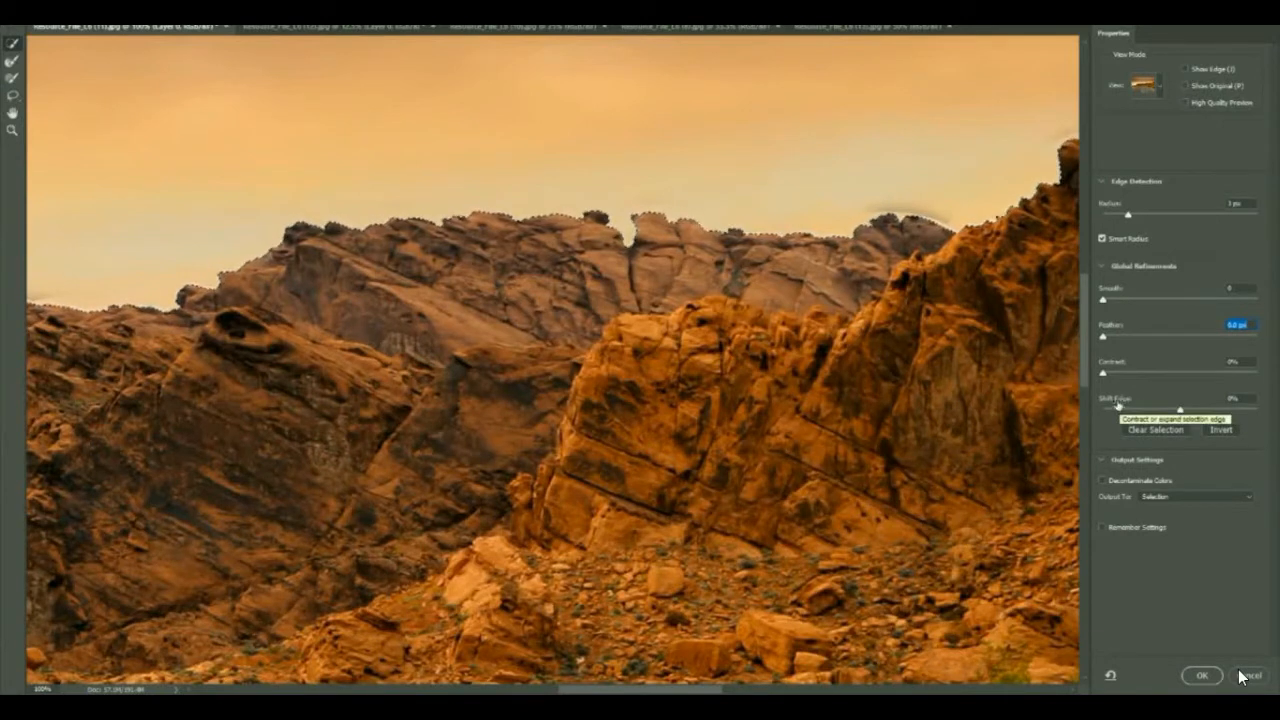
# - Try expanding the selection beyond the ridge outline by raising Shift Edge to +100%
pyautogui.hotkey('ctrl', '+')
pyautogui.hotkey('ctrl', '+')
pyautogui.moveTo(704, 140); pyautogui.dragTo(634, 417)
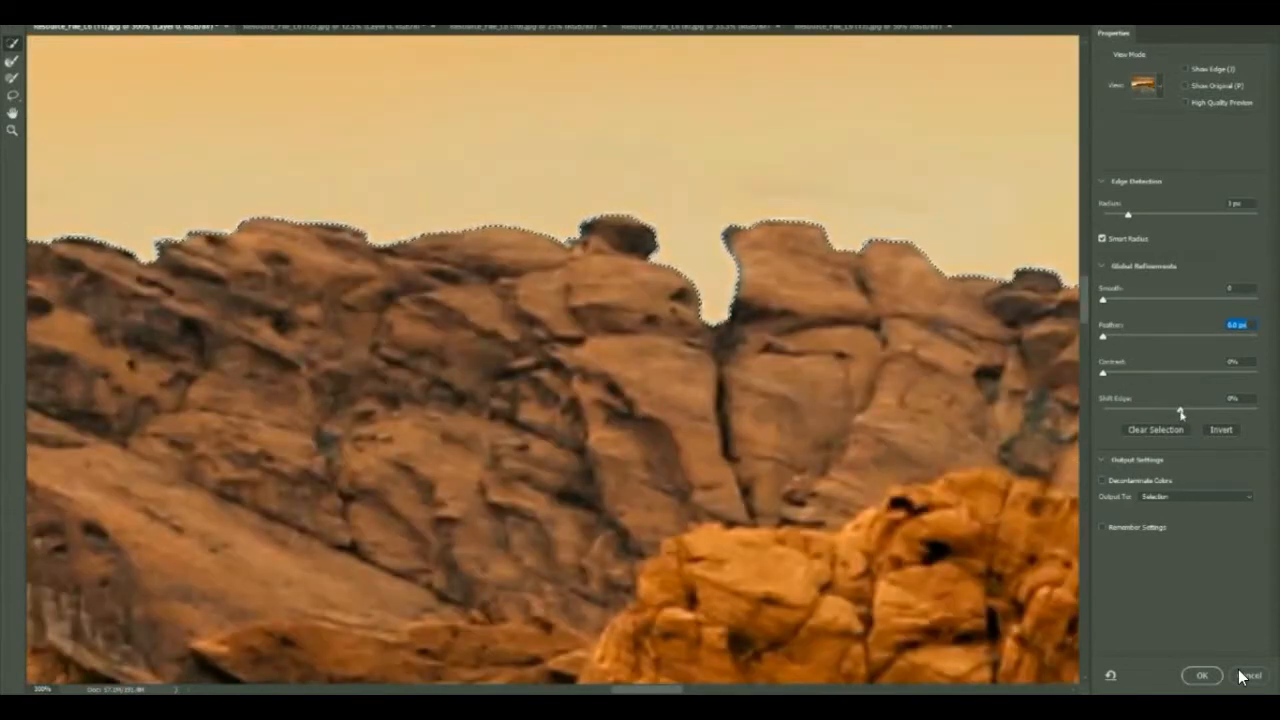
pyautogui.click(1180, 413)
pyautogui.moveTo(1180, 413); pyautogui.dragTo(1218, 413)
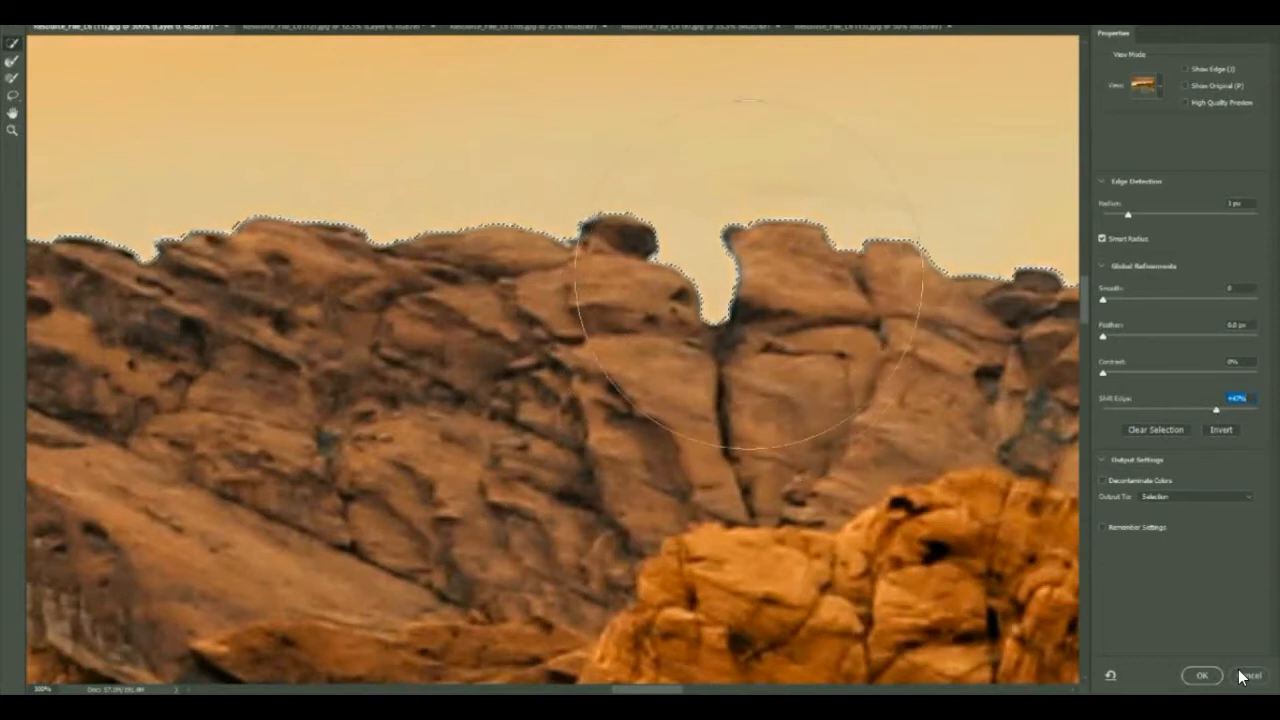
pyautogui.moveTo(1216, 412); pyautogui.dragTo(1257, 412)
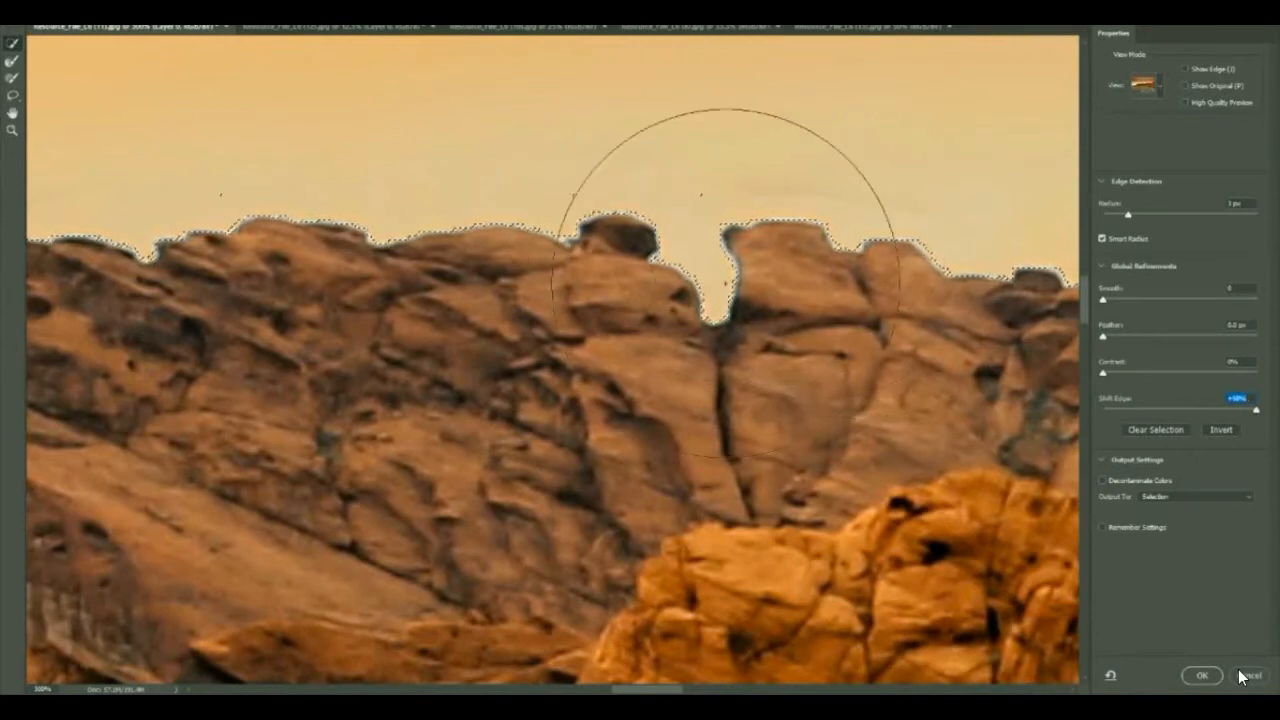
# - Contract the selection edge inward along the ridge by setting Shift Edge to -25%
pyautogui.moveTo(1251, 415); pyautogui.dragTo(1122, 412)
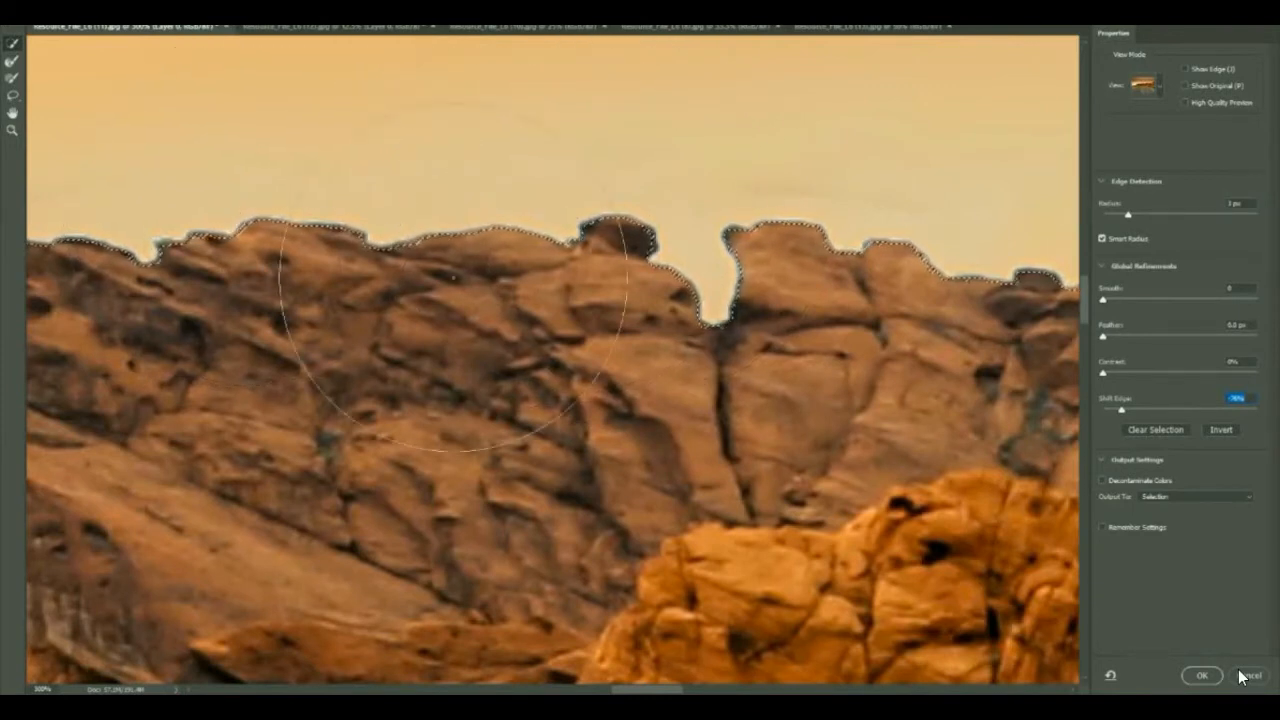
pyautogui.moveTo(1121, 411); pyautogui.dragTo(1148, 413)
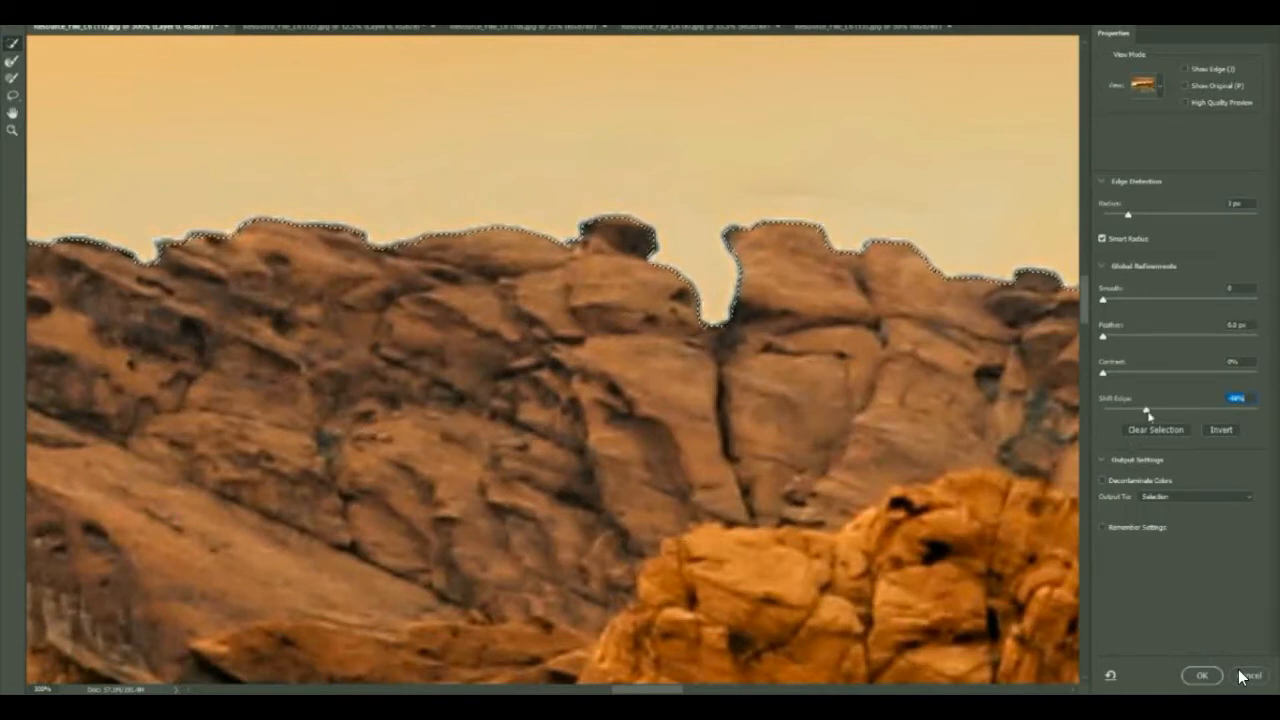
pyautogui.moveTo(1149, 413); pyautogui.dragTo(1161, 413)
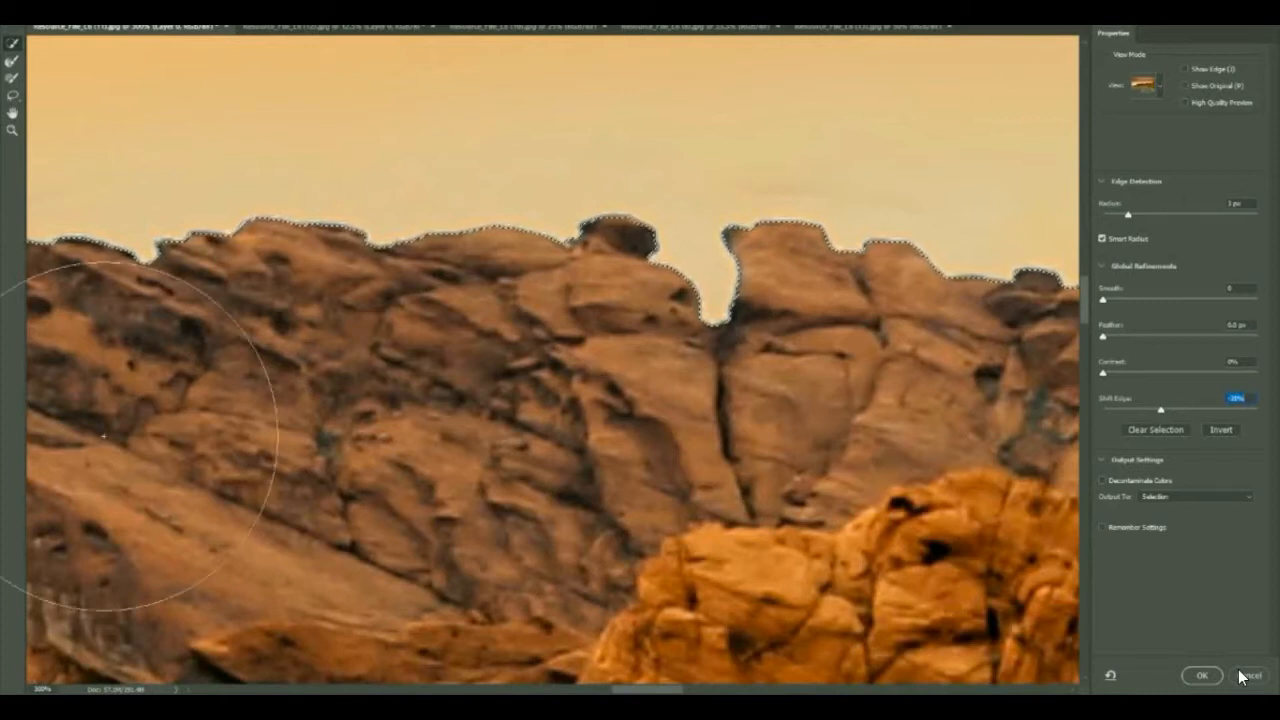
# - Examine the contracted selection edge along the rock ridge down to the slope near the distant hills
pyautogui.moveTo(208, 333); pyautogui.dragTo(782, 352)
pyautogui.moveTo(246, 352); pyautogui.dragTo(397, 269)
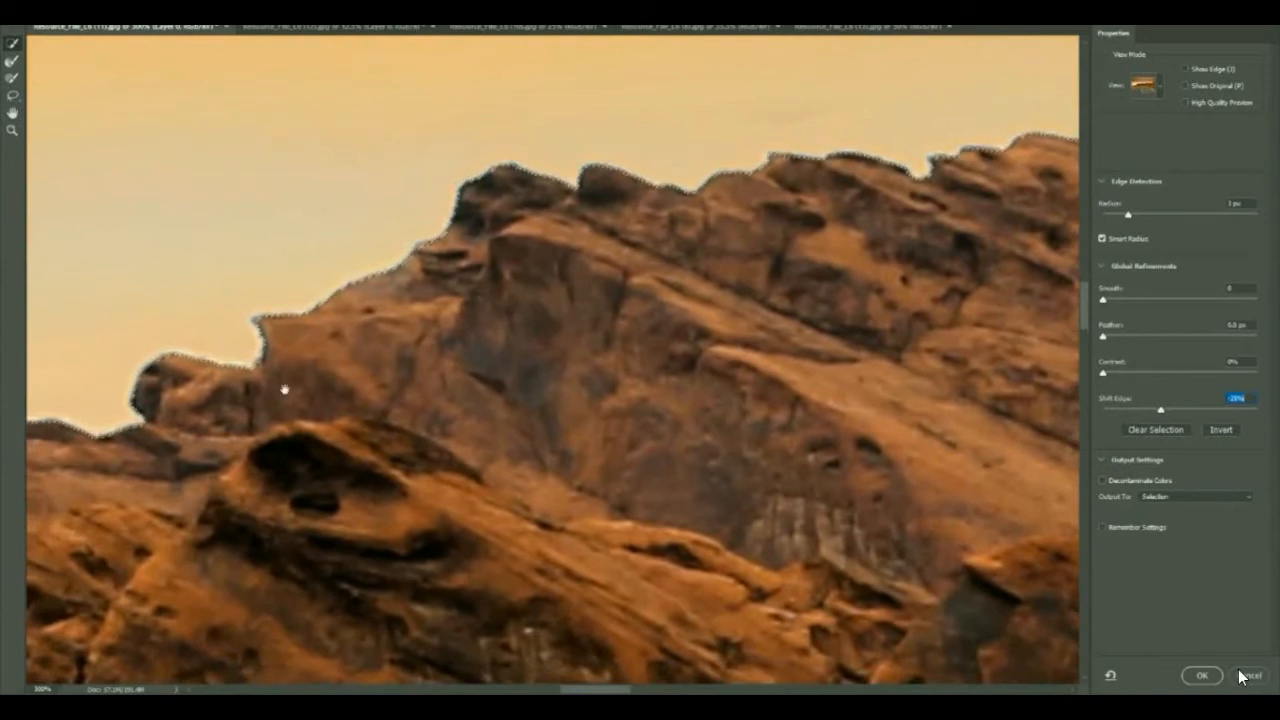
pyautogui.moveTo(283, 383); pyautogui.dragTo(523, 257)
pyautogui.moveTo(273, 318); pyautogui.dragTo(757, 269)
pyautogui.moveTo(246, 235); pyautogui.dragTo(791, 191)
pyautogui.moveTo(246, 292); pyautogui.dragTo(978, 178)
pyautogui.moveTo(205, 332); pyautogui.dragTo(609, 126)
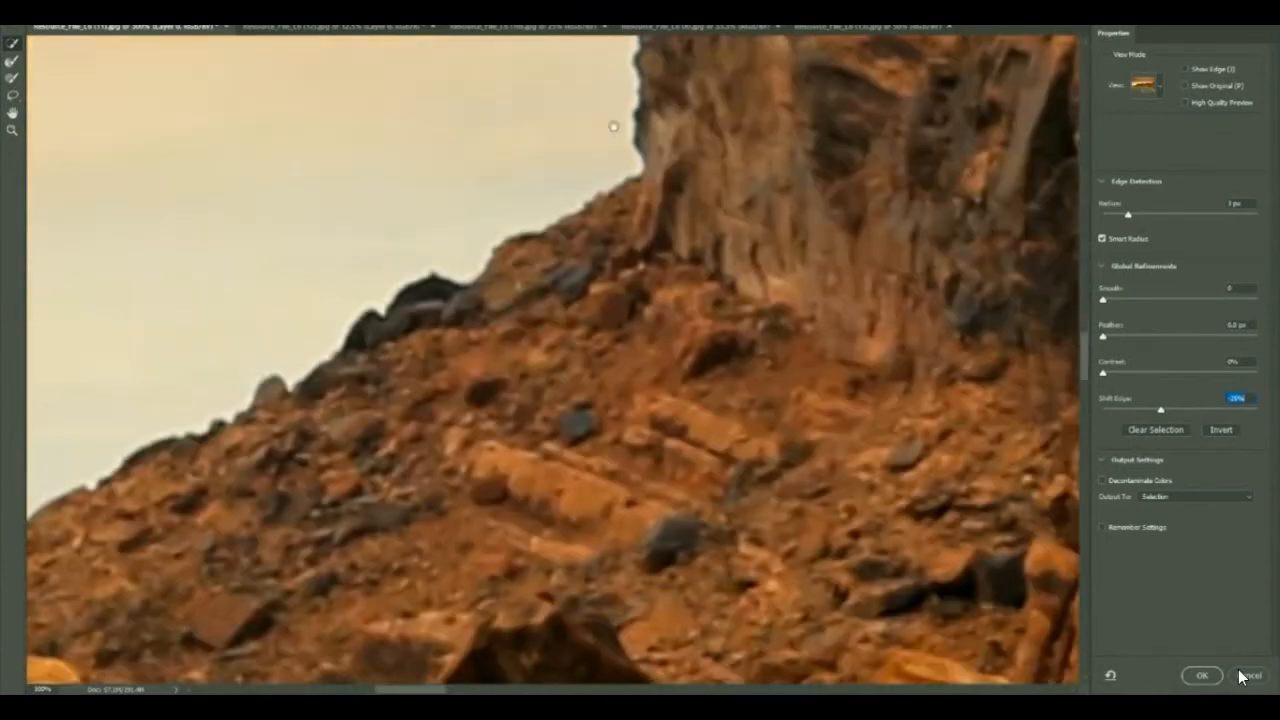
pyautogui.moveTo(720, 490); pyautogui.dragTo(737, 380)
pyautogui.moveTo(227, 281)
pyautogui.mouseDown()
pyautogui.moveTo(253, 221)
pyautogui.moveTo(771, 334)
pyautogui.moveTo(620, 323)
pyautogui.moveTo(457, 457)
pyautogui.moveTo(575, 278)
pyautogui.moveTo(791, 271)
pyautogui.moveTo(343, 334)
pyautogui.mouseUp()
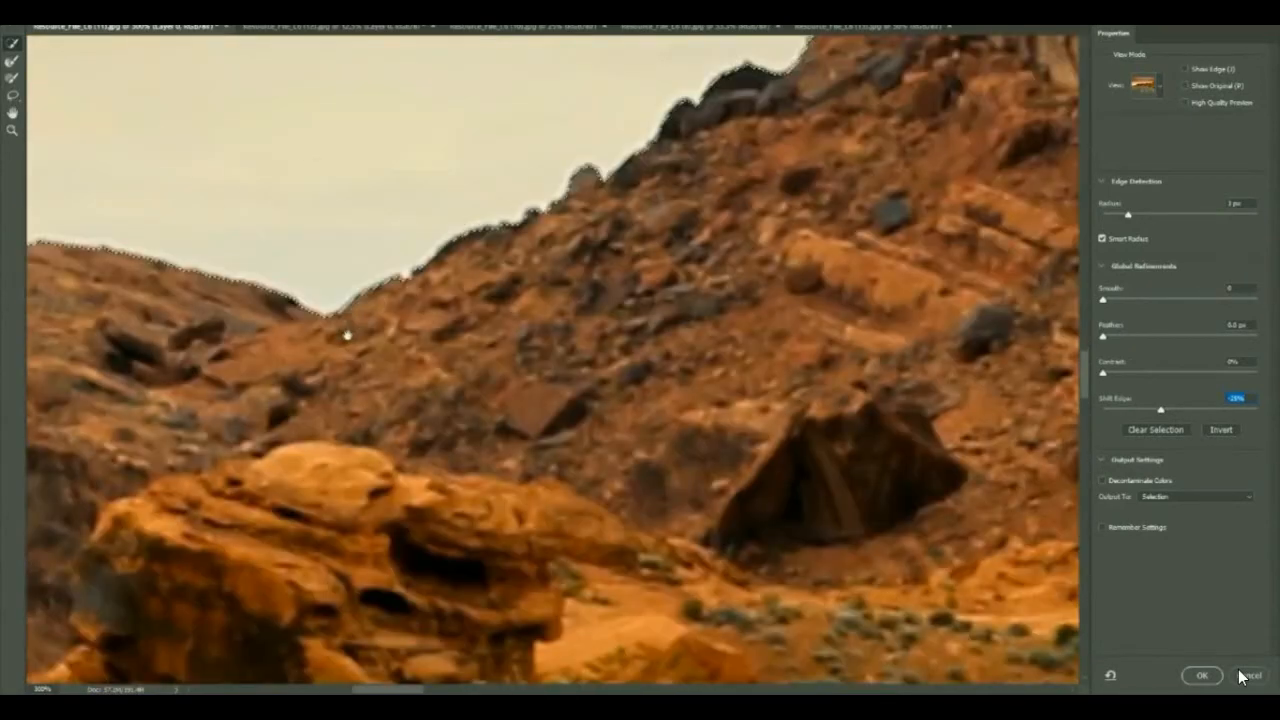
pyautogui.hotkey('ctrl', '-')
pyautogui.hotkey('ctrl', '-')
pyautogui.hotkey('ctrl', '-')
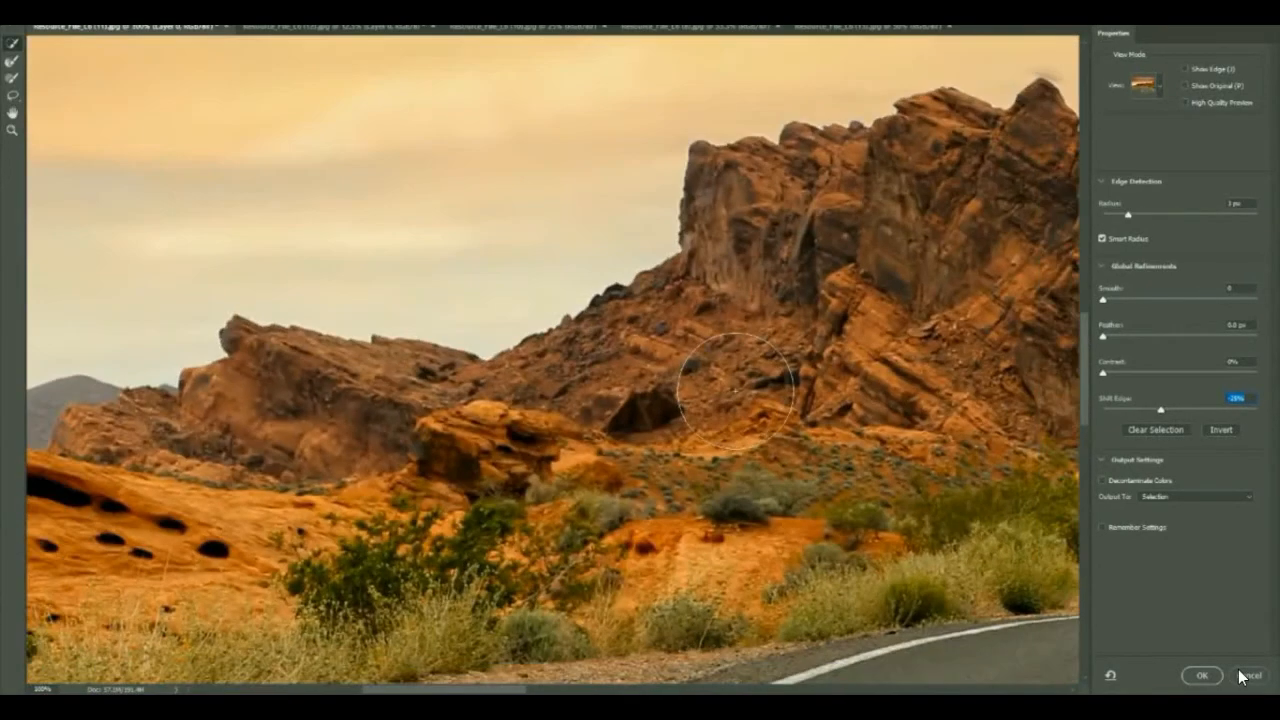
pyautogui.hotkey('ctrl', '-')
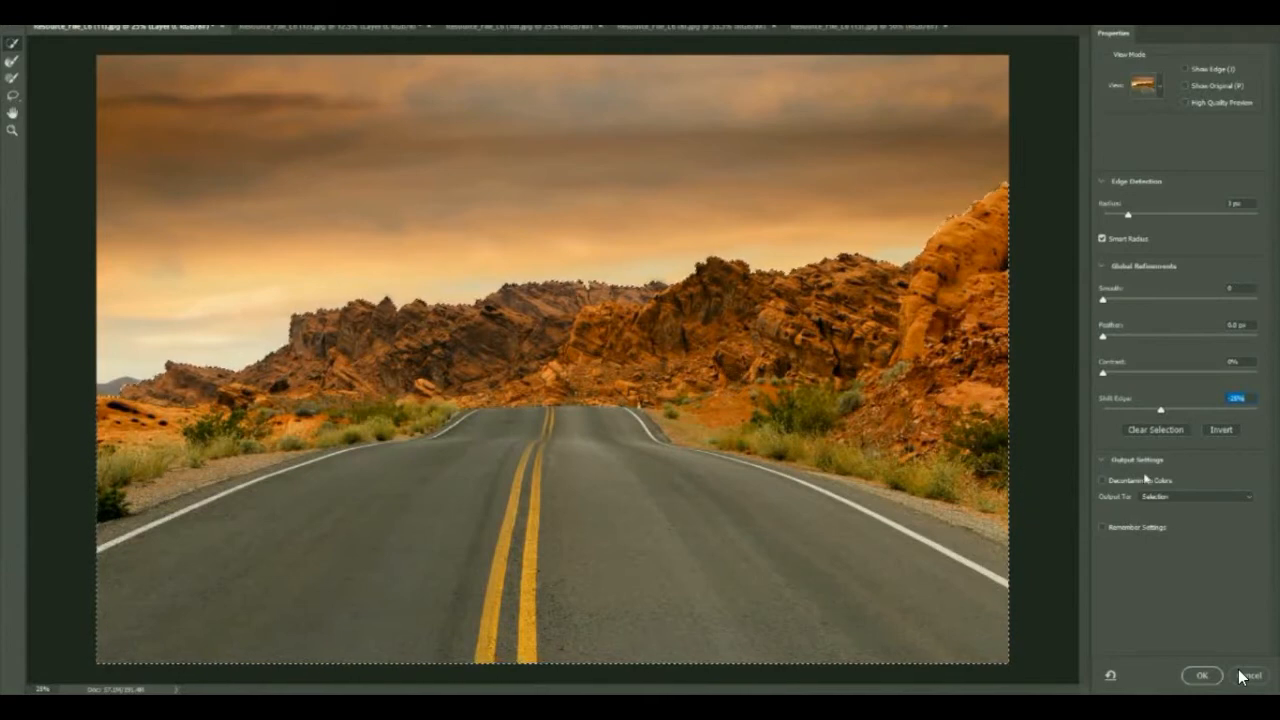
# - Output the refined selection as a layer mask on the desert road layer
pyautogui.click(1217, 500)
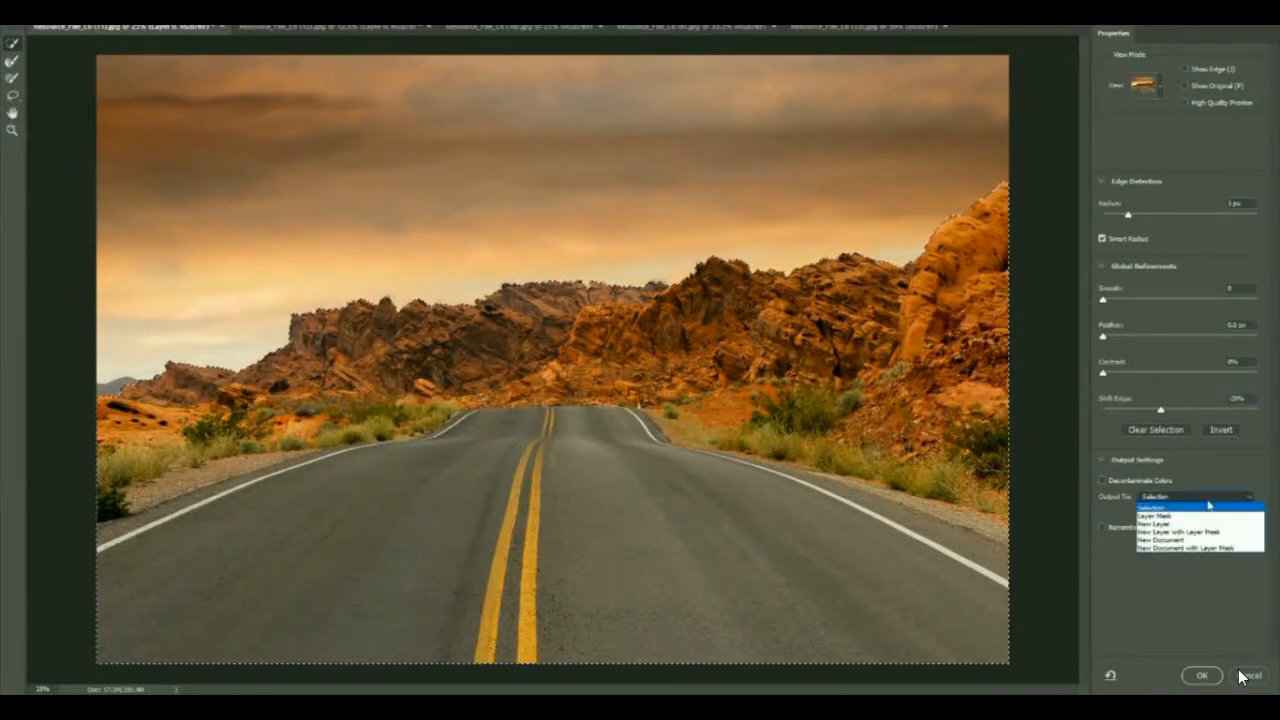
pyautogui.click(1130, 465)
pyautogui.click(1185, 499)
pyautogui.click(1185, 499)
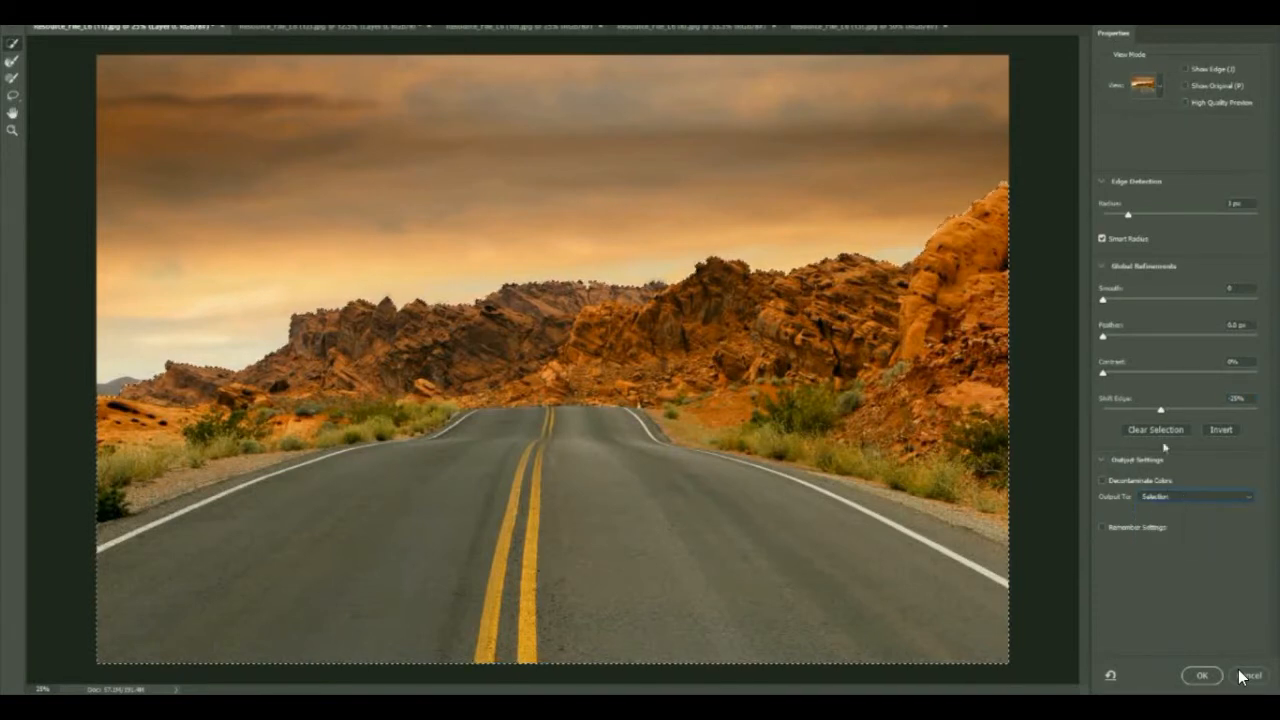
pyautogui.click(1192, 501)
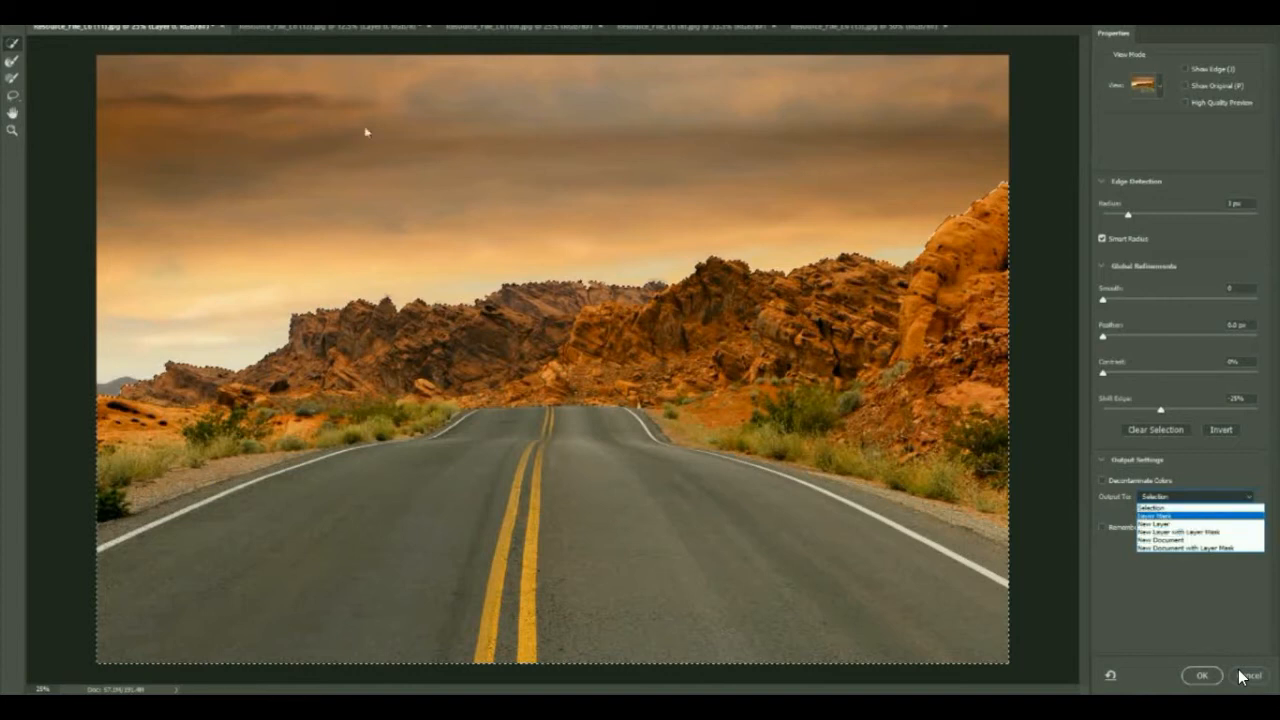
pyautogui.click(1171, 516)
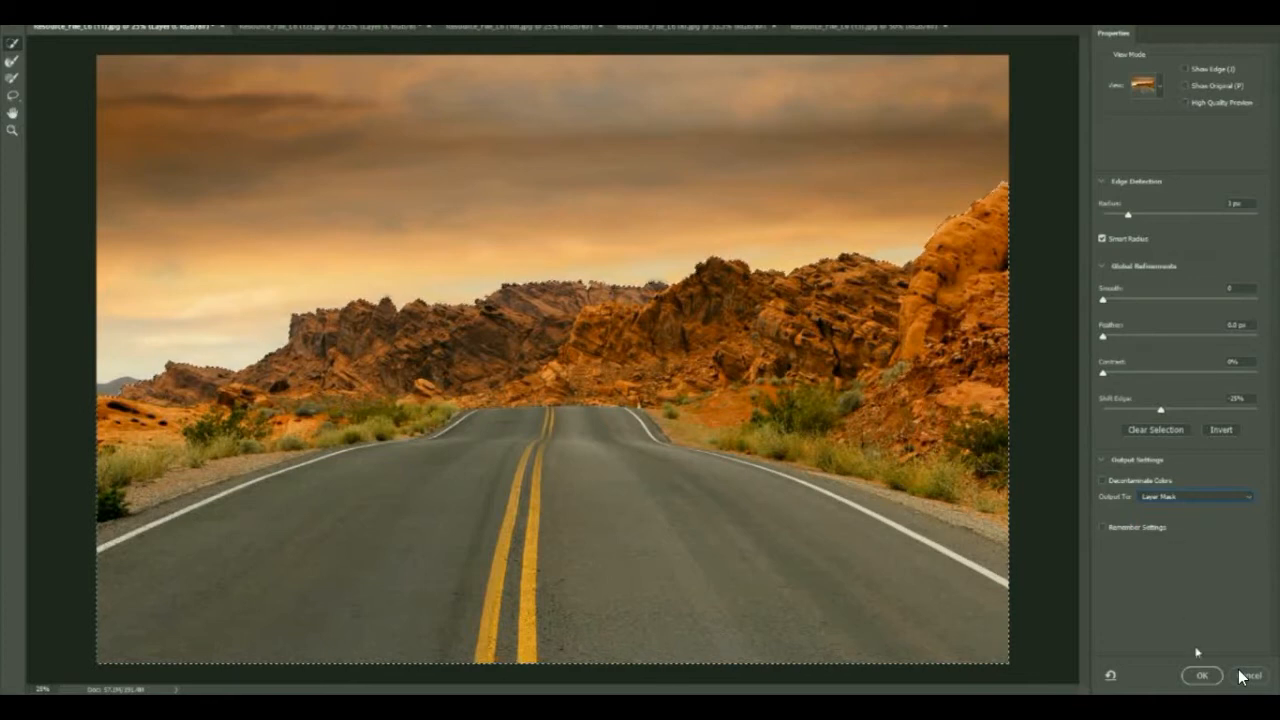
pyautogui.click(1205, 678)
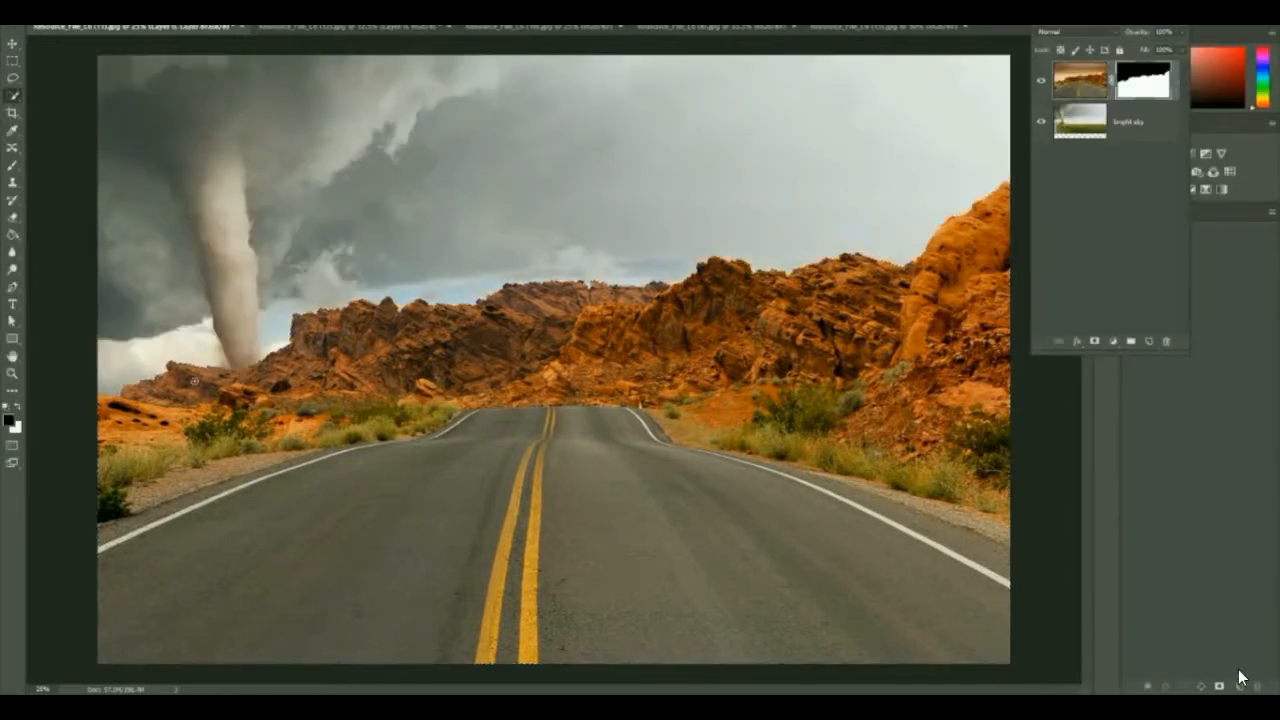
# - Examine the masked ridge edge against the stormy sky up close, especially around the base of the tornado
pyautogui.hotkey('ctrl', '+')
pyautogui.hotkey('ctrl', '+')
pyautogui.hotkey('ctrl', '+')
pyautogui.hotkey('ctrl', '+')
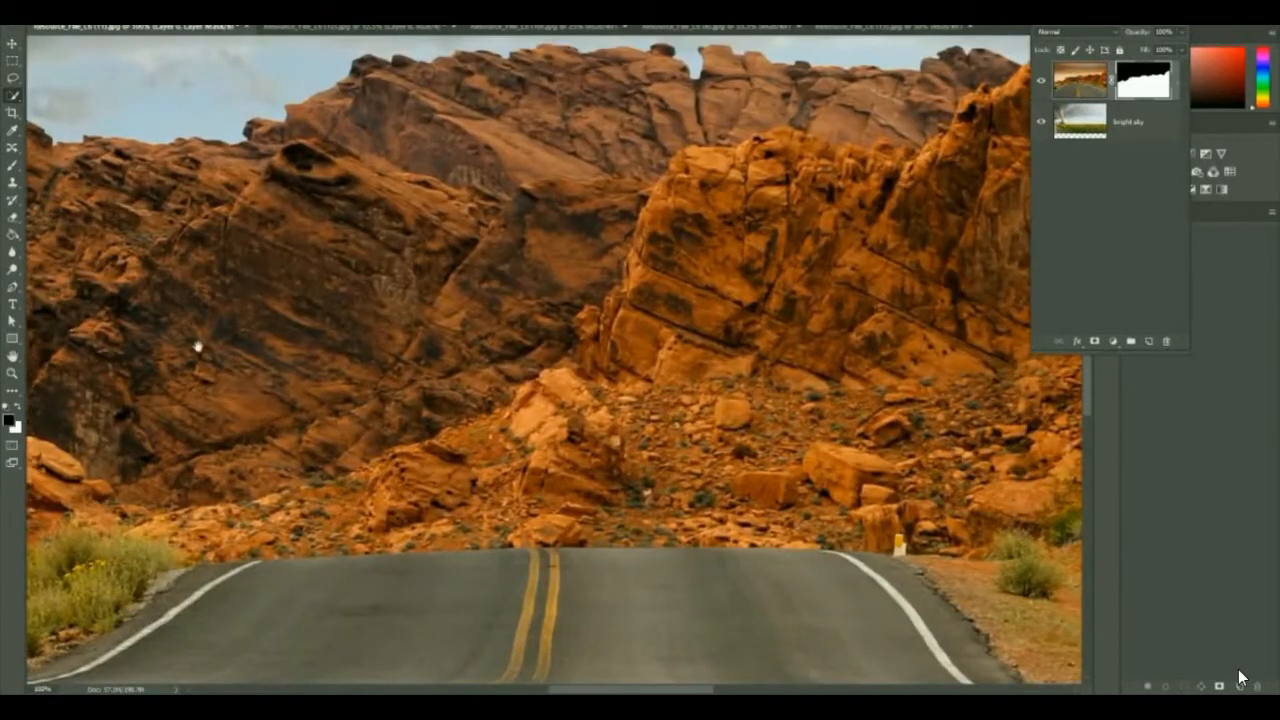
pyautogui.moveTo(197, 346); pyautogui.dragTo(843, 366)
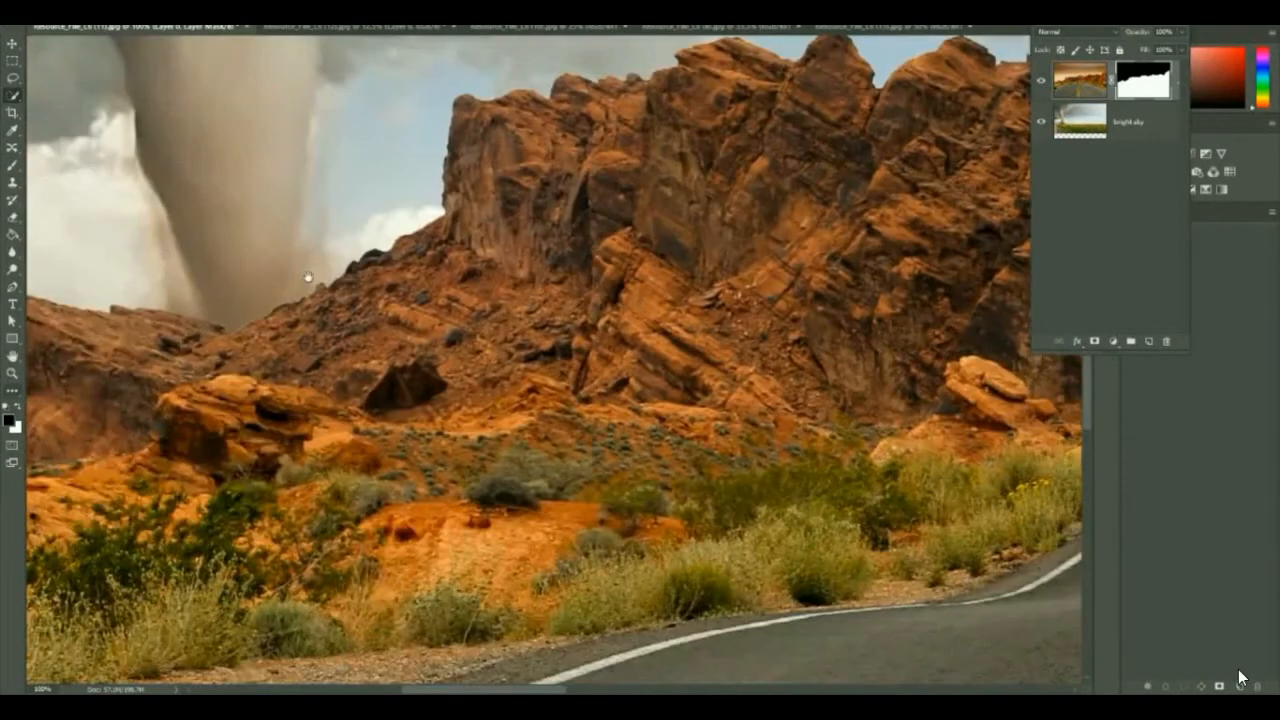
pyautogui.hotkey('ctrl', '+')
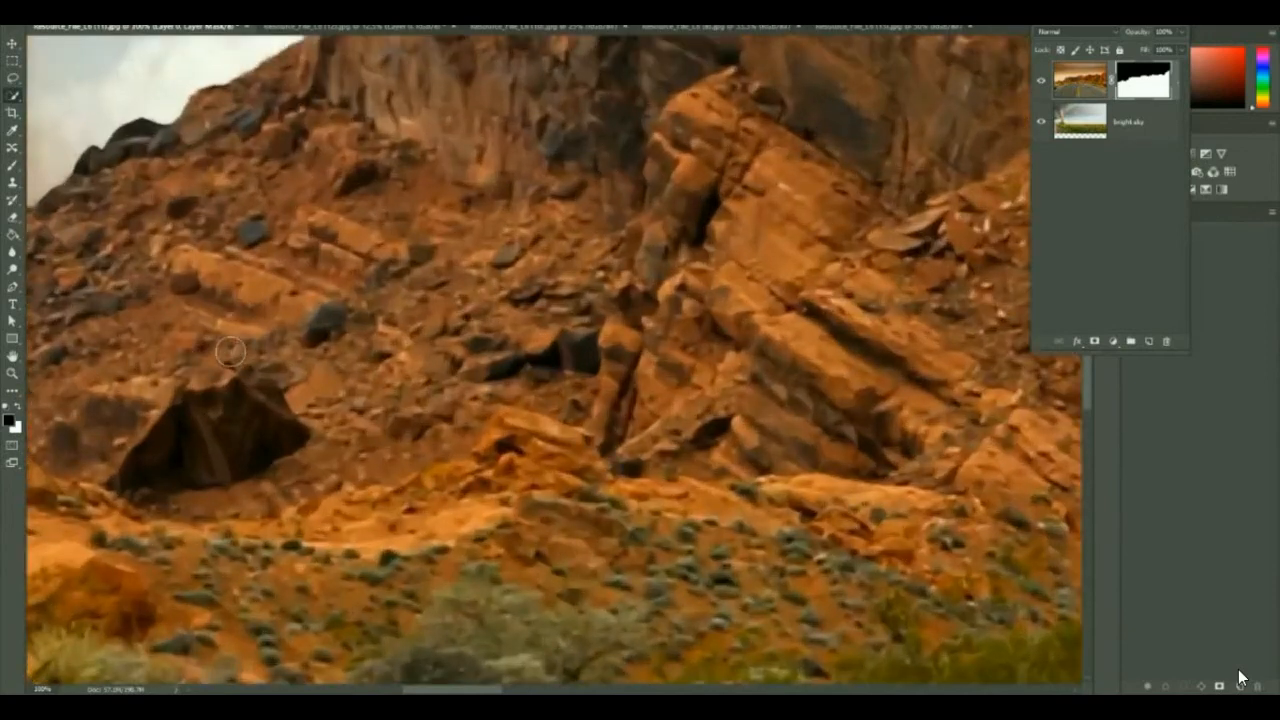
pyautogui.moveTo(121, 321)
pyautogui.mouseDown()
pyautogui.moveTo(757, 237)
pyautogui.moveTo(839, 271)
pyautogui.mouseUp()
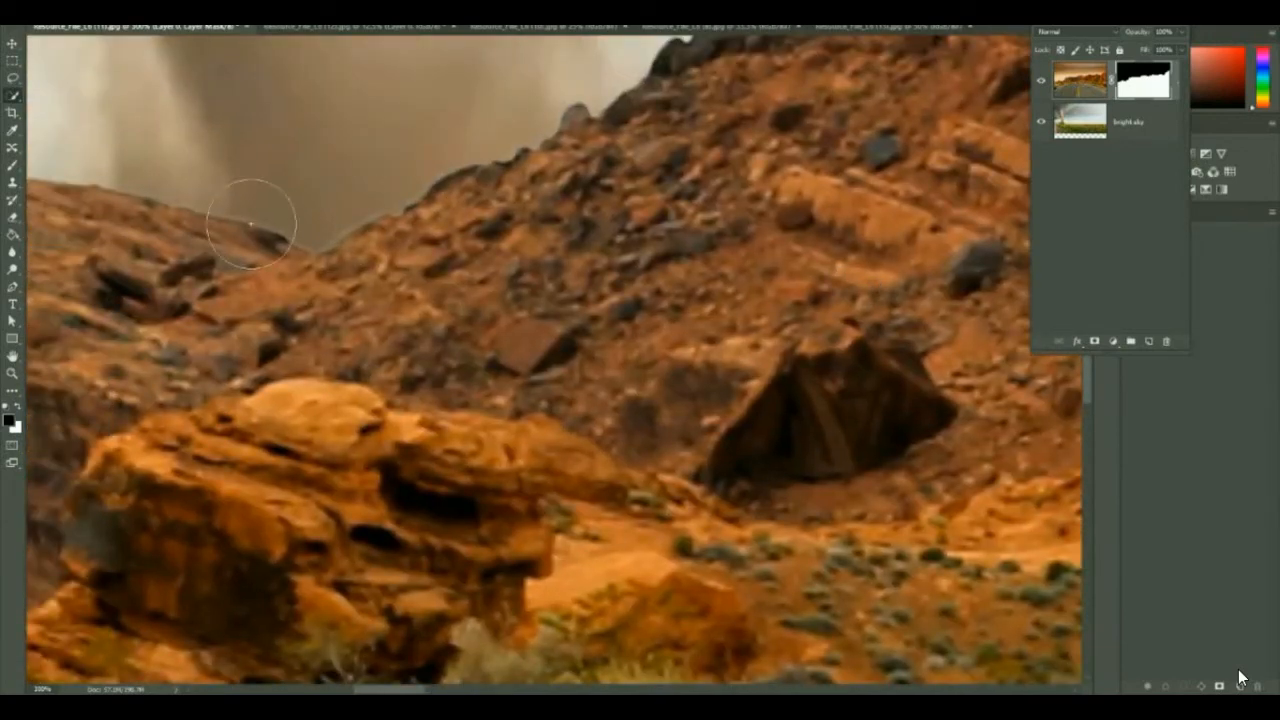
pyautogui.hotkey('ctrl', '-')
pyautogui.hotkey('ctrl', '-')
pyautogui.hotkey('ctrl', '-')
pyautogui.hotkey('ctrl', '-')
pyautogui.hotkey('ctrl', '-')
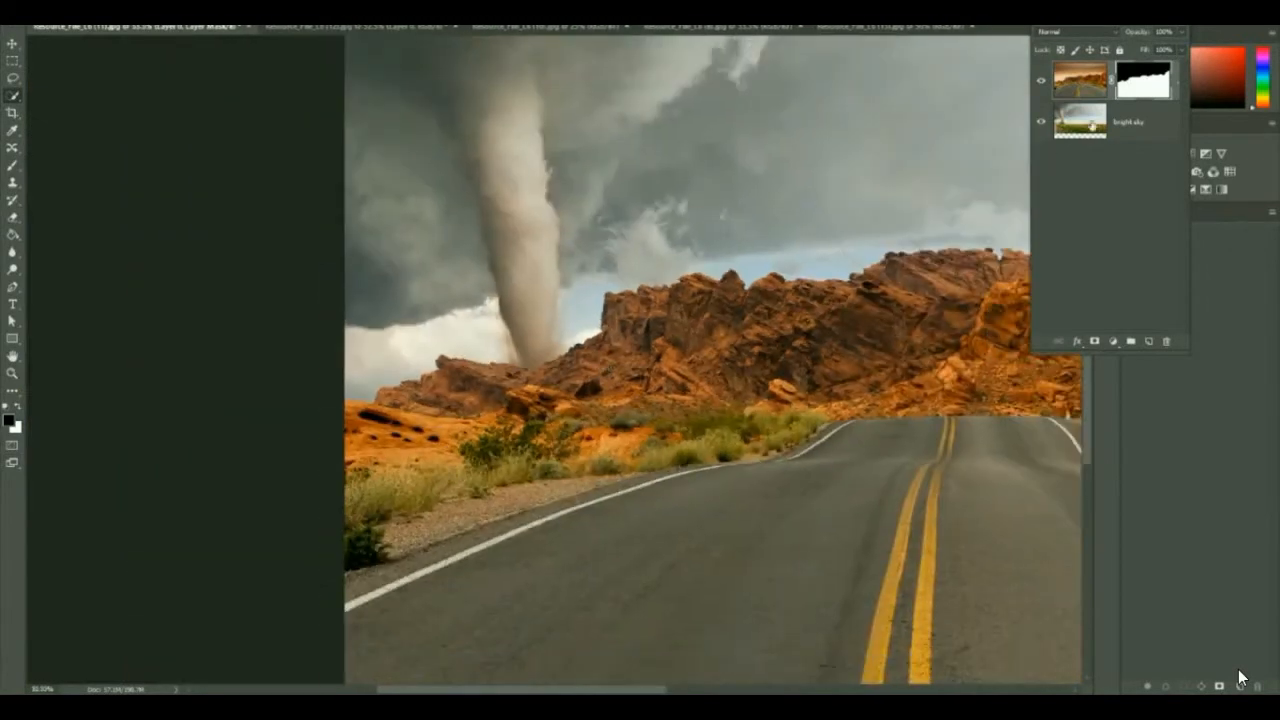
# - Contract the edge of the desert road layer's mask by setting Shift Edge to -60%
pyautogui.doubleClick(1135, 90)
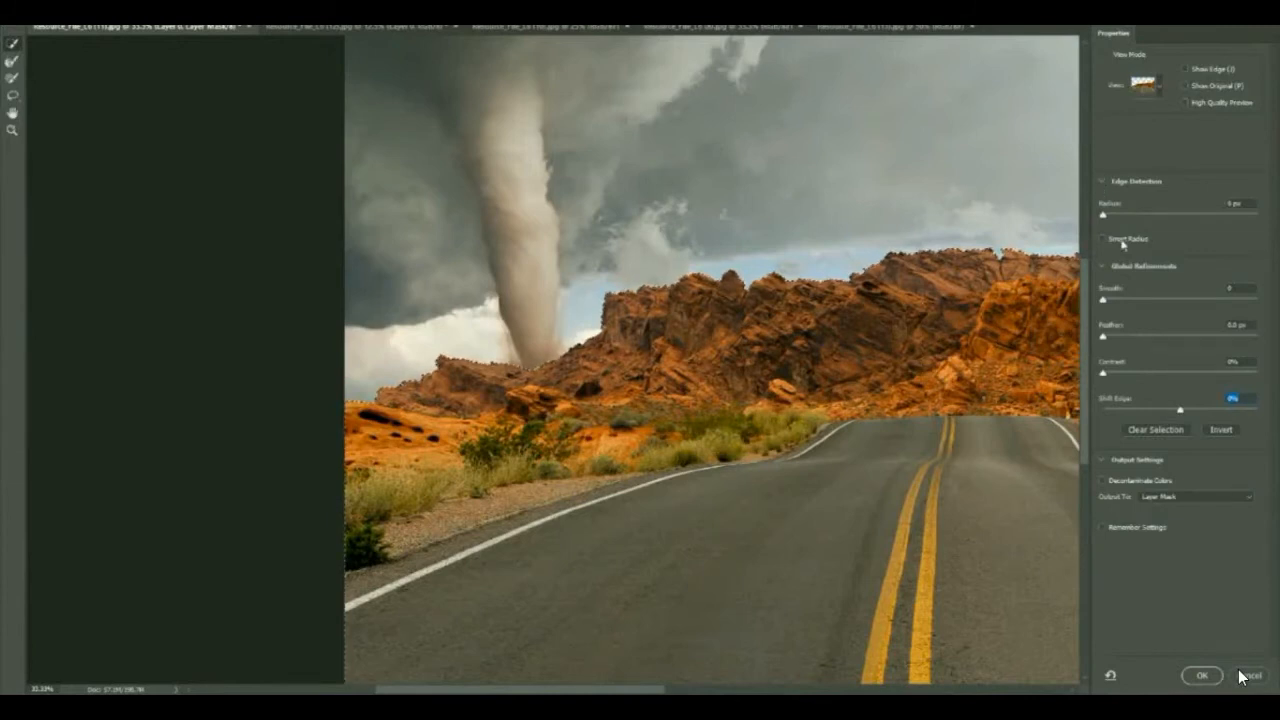
pyautogui.moveTo(1181, 413); pyautogui.dragTo(1134, 412)
pyautogui.click(1202, 675)
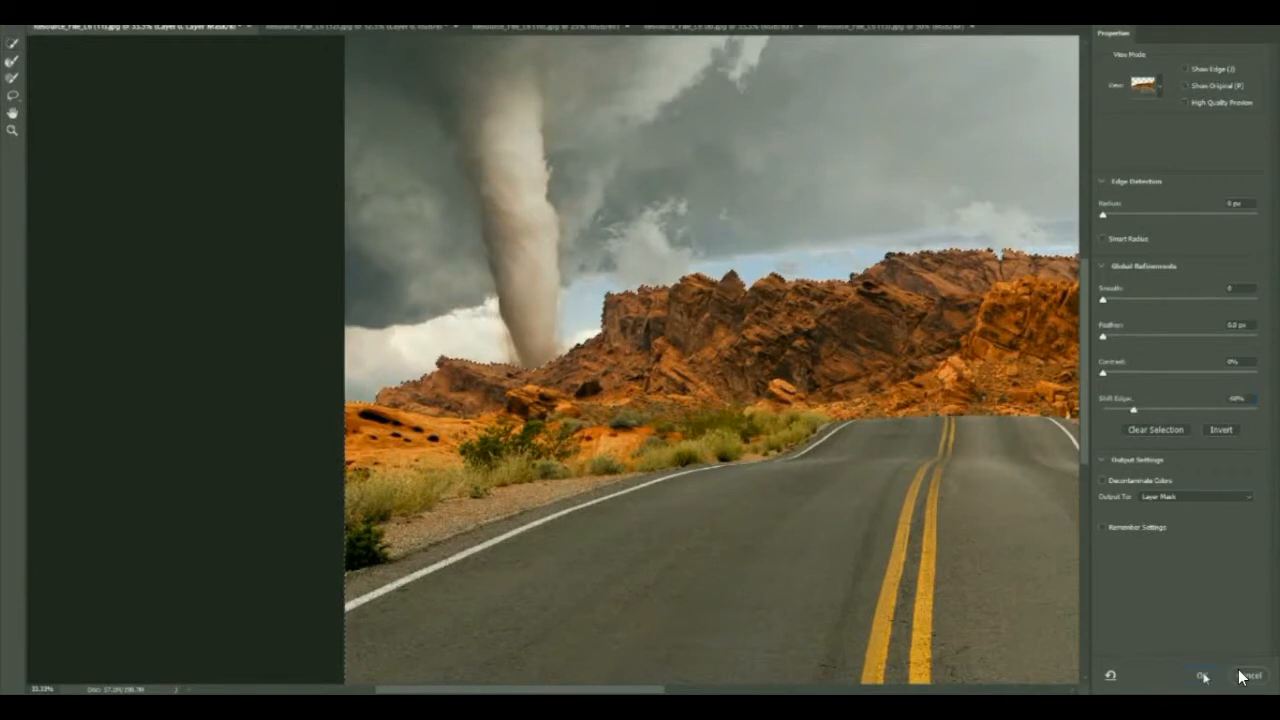
# - Smooth the desert road layer's mask edge by setting Smooth to 12 and check the ridge against the tornado sky
pyautogui.hotkey('ctrl', '+')
pyautogui.hotkey('ctrl', '+')
pyautogui.hotkey('ctrl', '+')
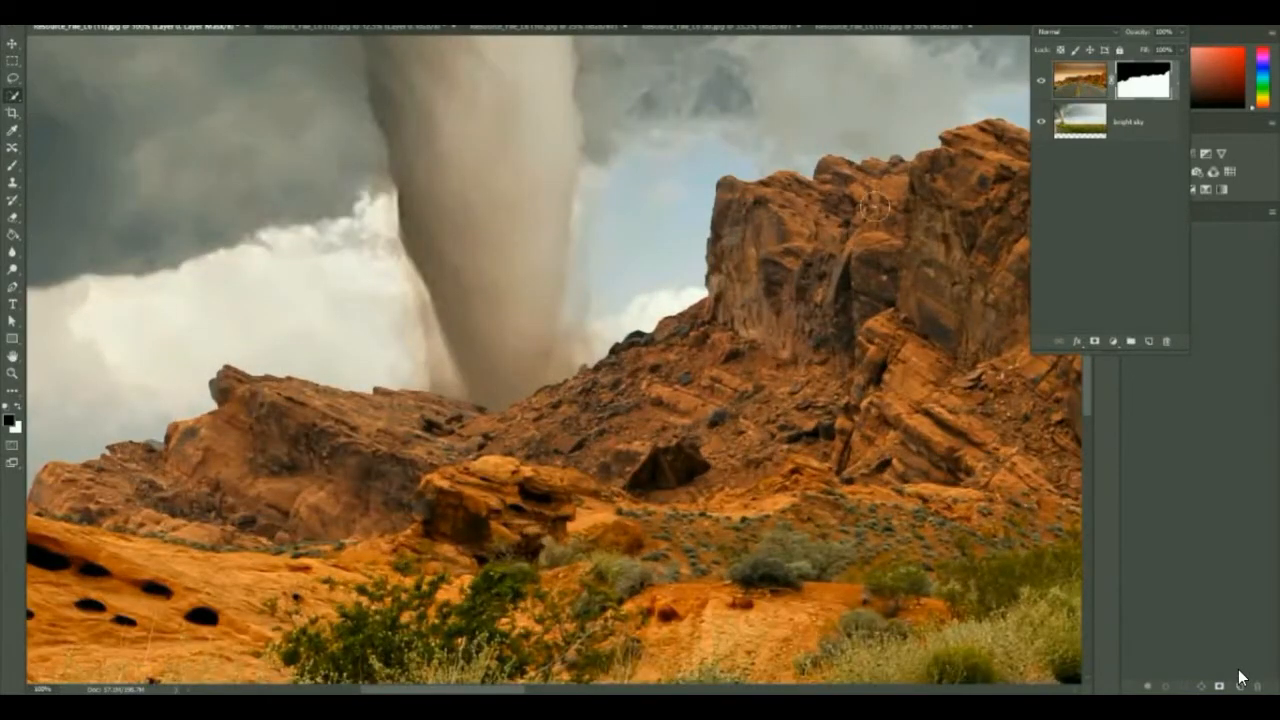
pyautogui.doubleClick(1149, 70)
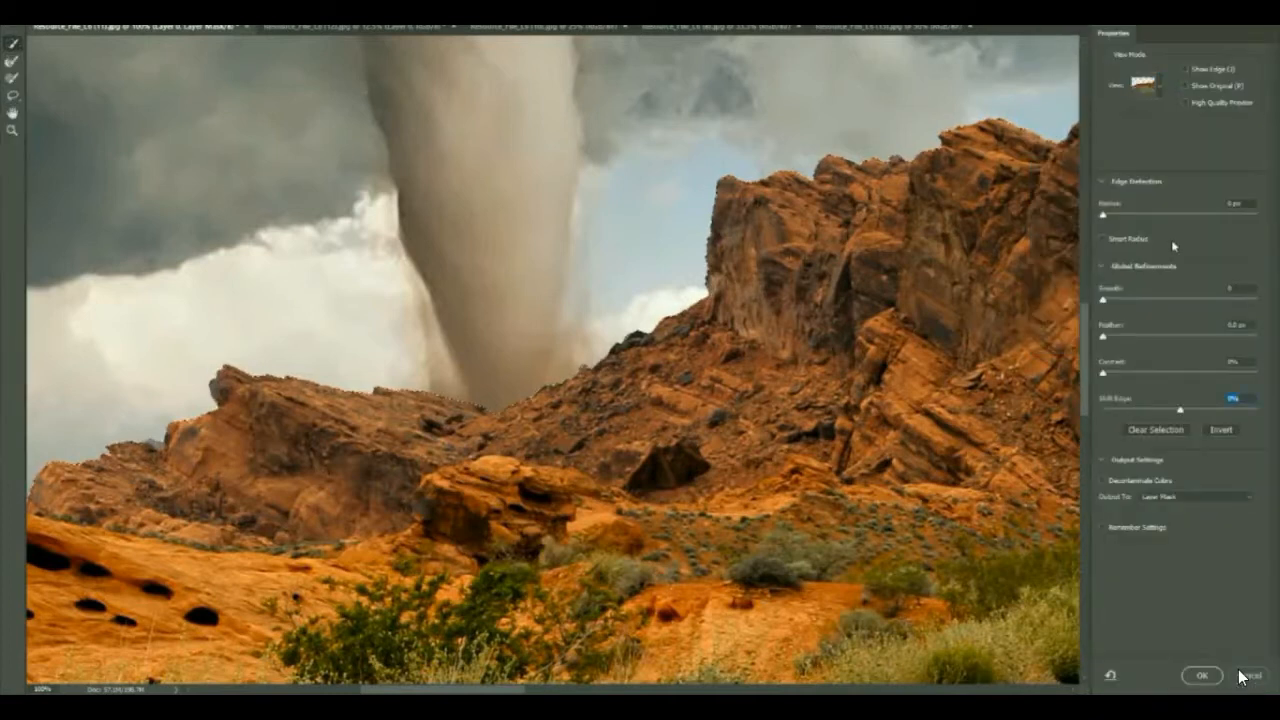
pyautogui.moveTo(1104, 302); pyautogui.dragTo(1122, 301)
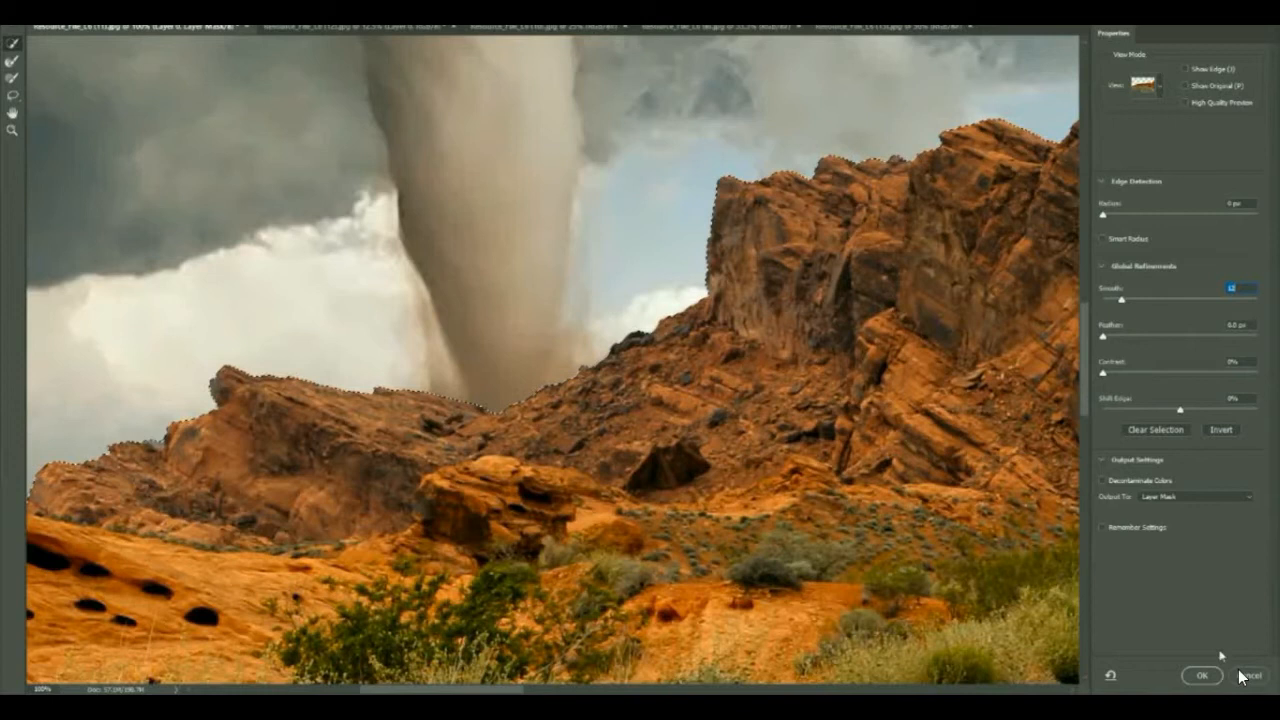
pyautogui.click(1205, 676)
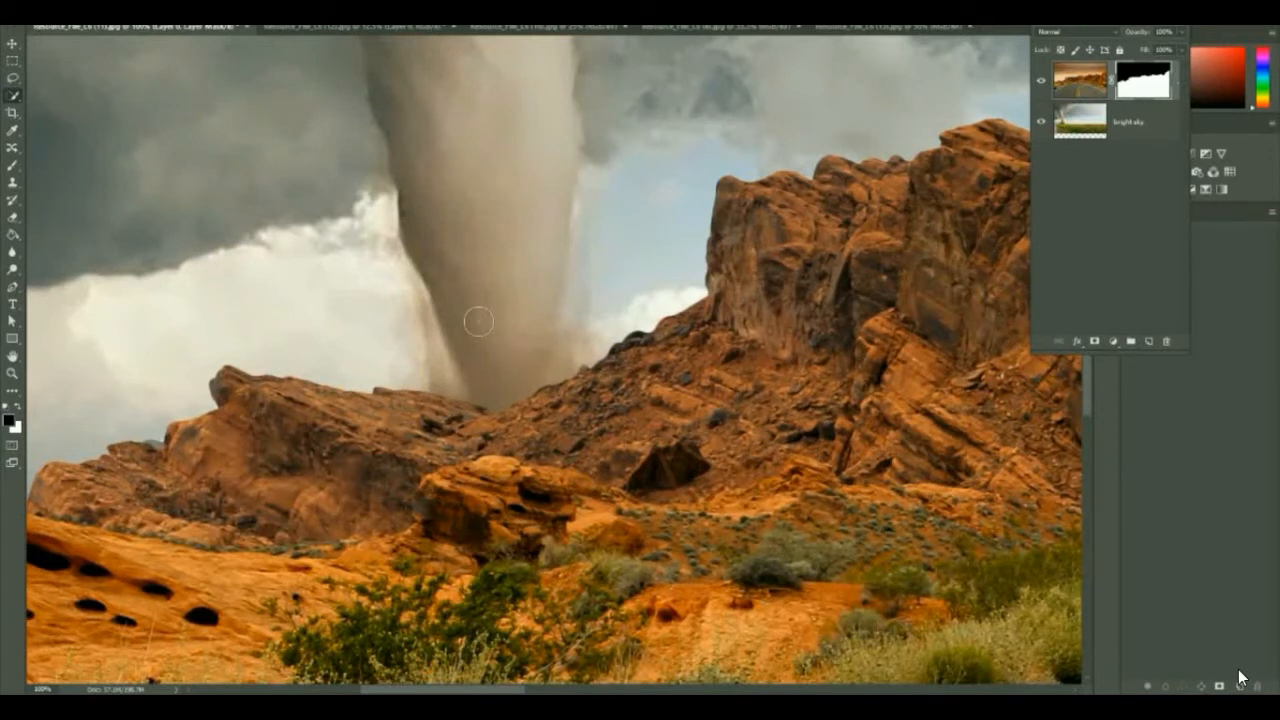
pyautogui.hotkey('ctrl', '-')
pyautogui.hotkey('ctrl', '-')
pyautogui.hotkey('ctrl', '-')
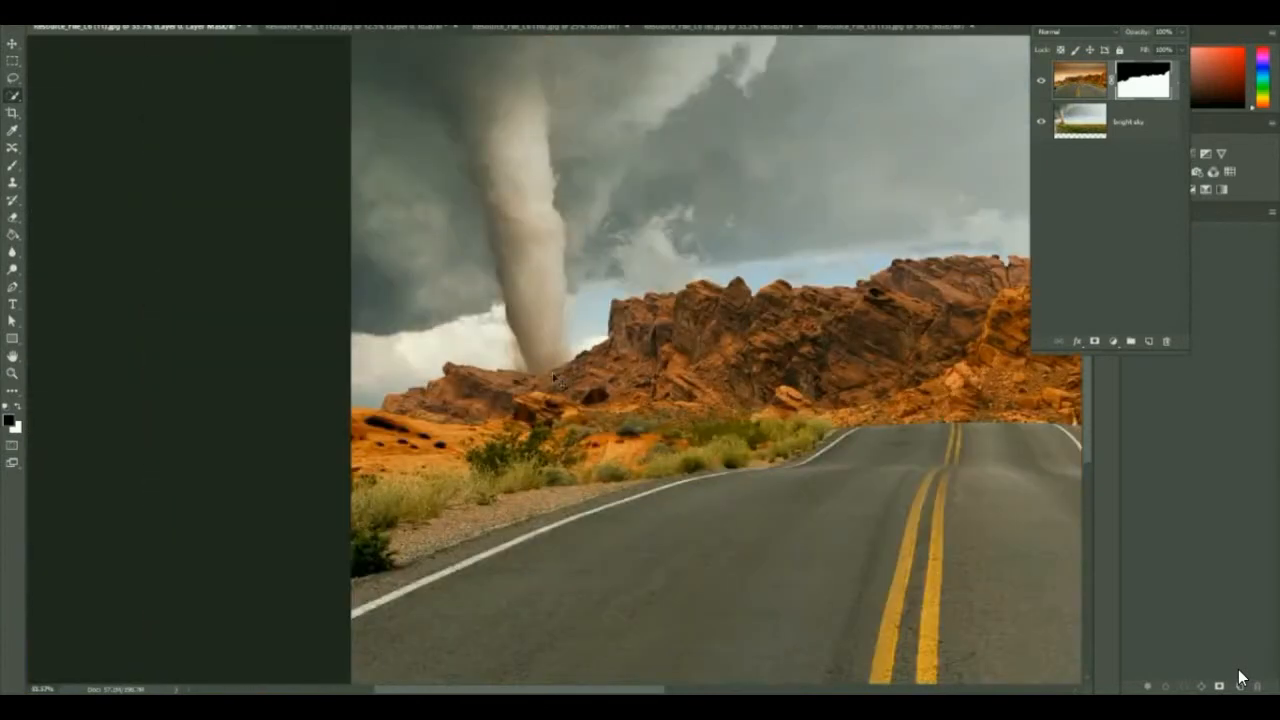
pyautogui.hotkey('ctrl', '-')
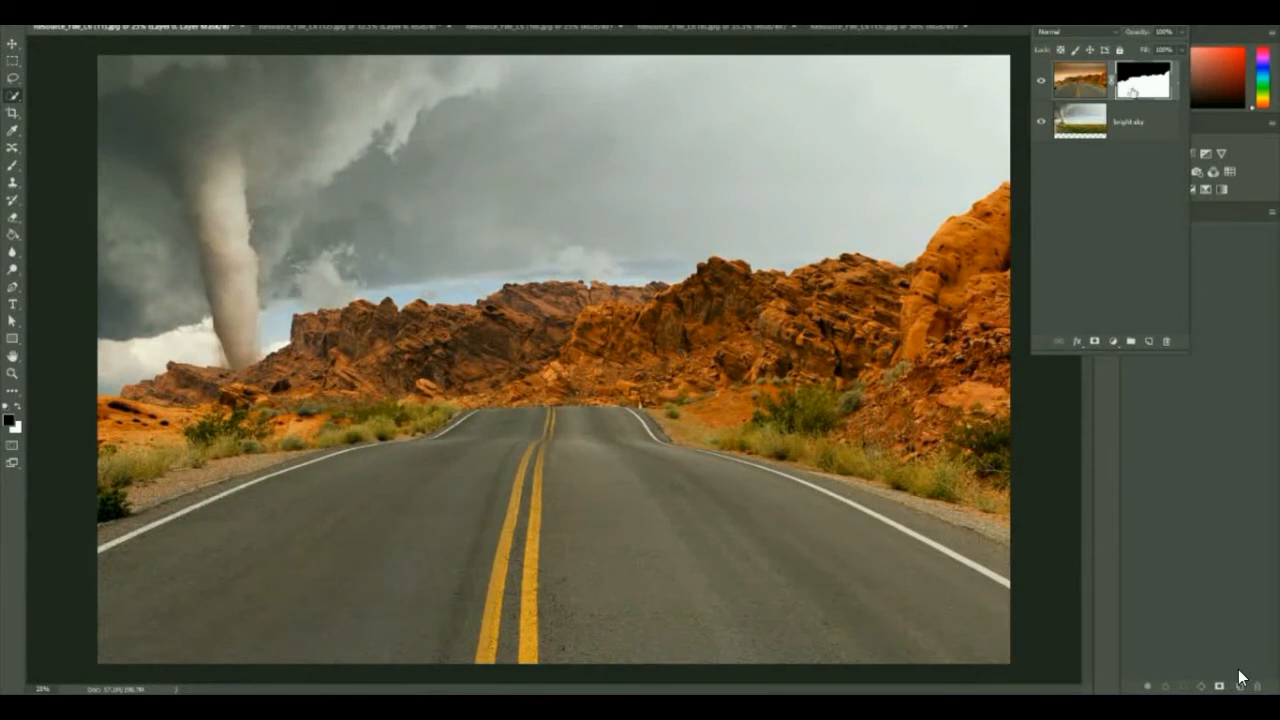
# - Copy the starry night photo into the desert road document as a new layer covering the whole canvas
pyautogui.click(300, 28)
pyautogui.hotkey('ctrl', 'Tab')
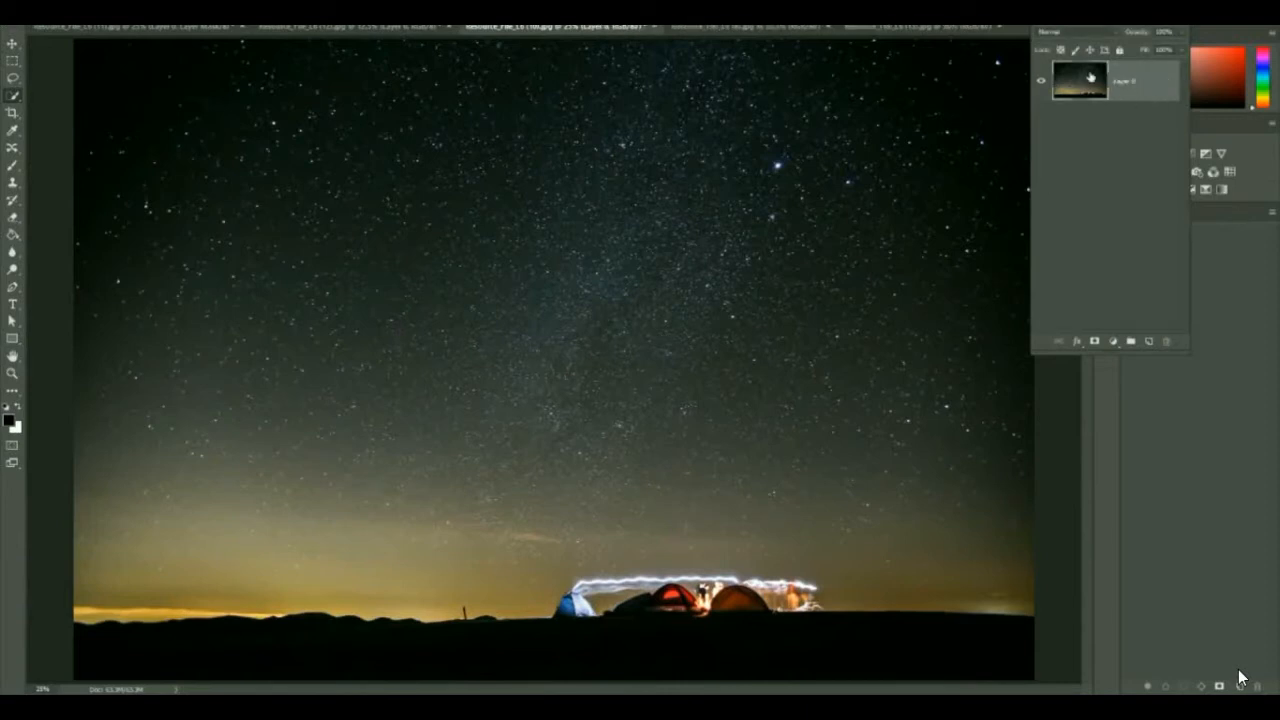
pyautogui.click(12, 44)
pyautogui.moveTo(290, 210); pyautogui.dragTo(525, 255)
pyautogui.moveTo(757, 227); pyautogui.dragTo(600, 193)
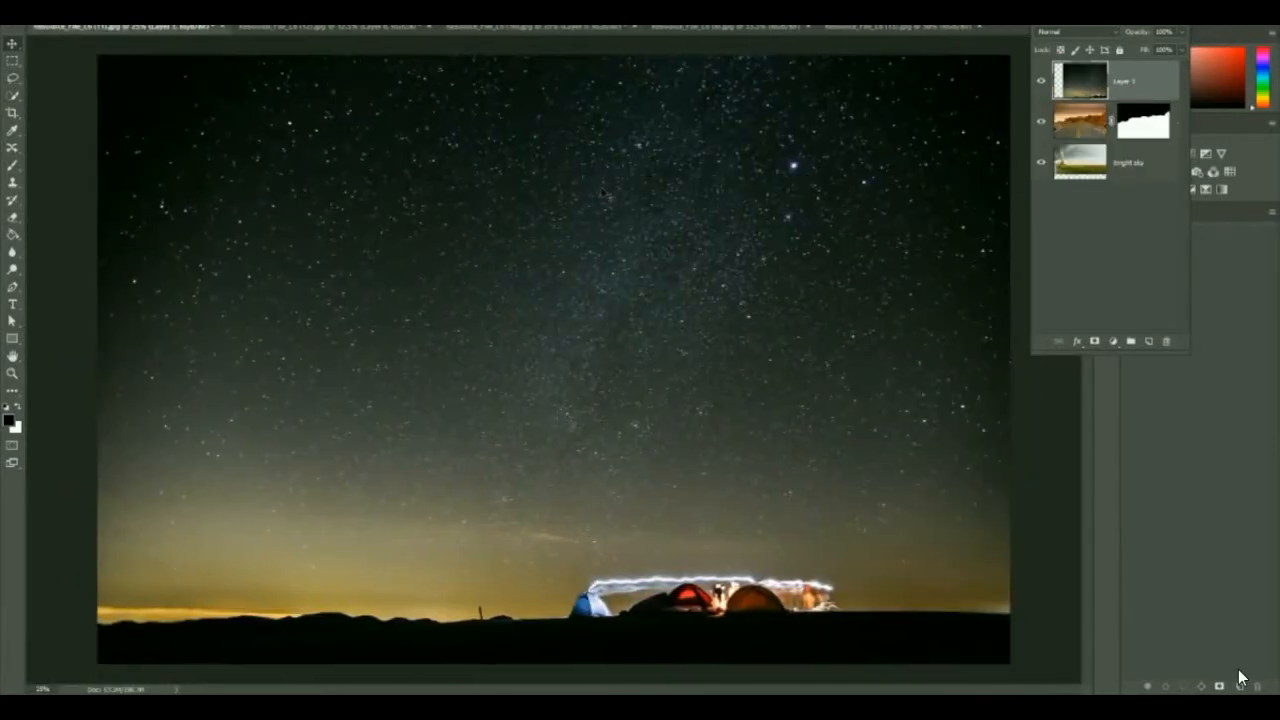
# - Place the starry sky layer between the desert road and bright sky layers and rename it night
pyautogui.moveTo(1130, 82); pyautogui.dragTo(1134, 166)
pyautogui.doubleClick(1125, 122)
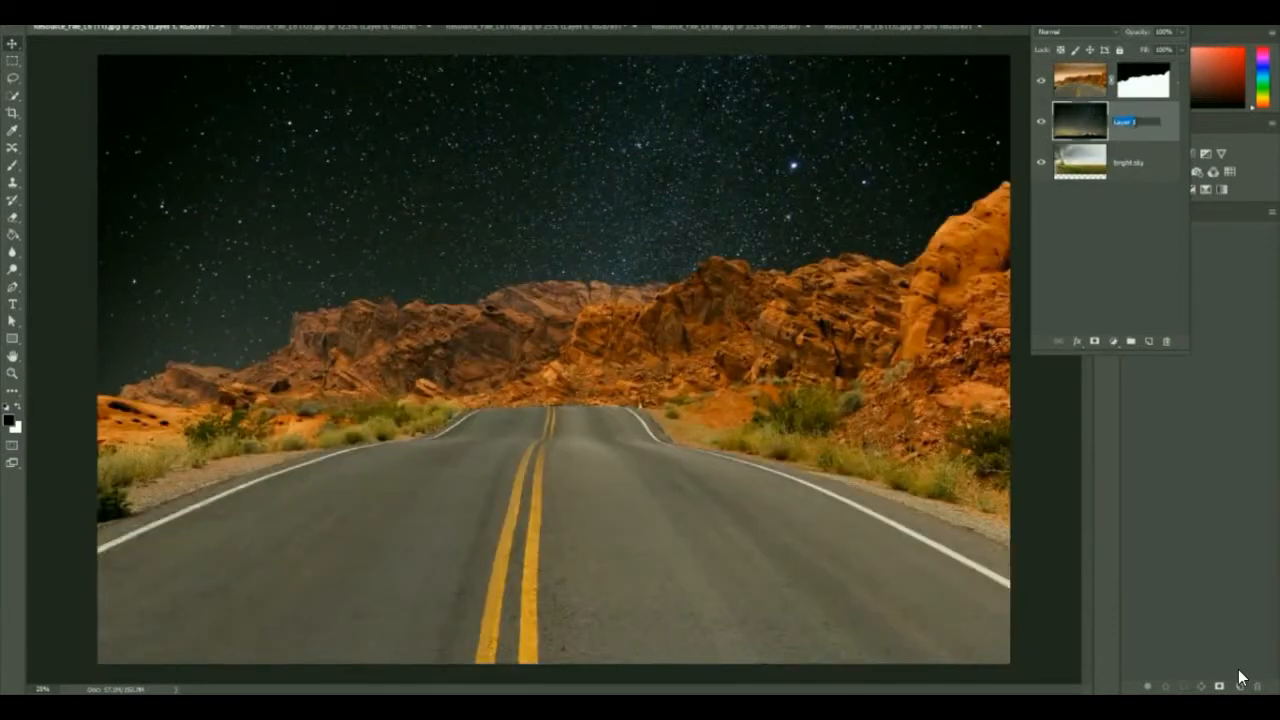
pyautogui.write('night')
pyautogui.press('Return')
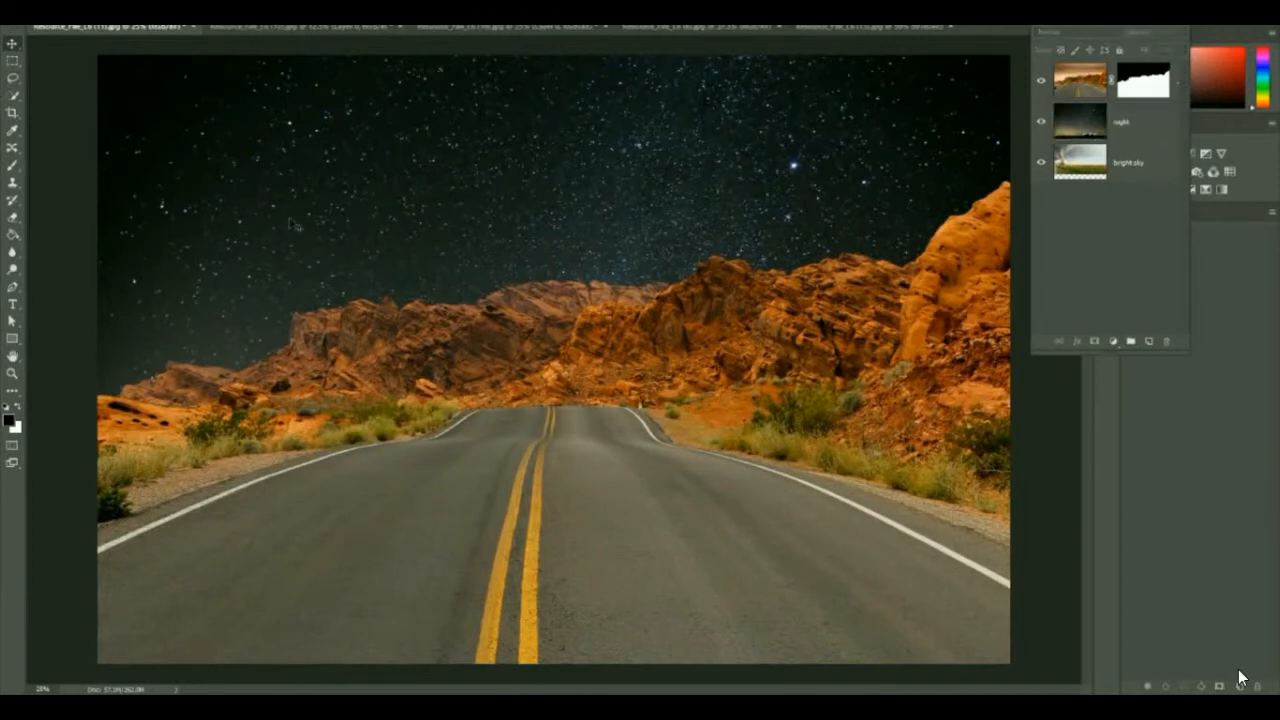
# - Shift the night layer slightly up and to the left behind the ridge and compare the composite with it hidden
pyautogui.click(441, 235)
pyautogui.click(641, 251)
pyautogui.click(1129, 125)
pyautogui.moveTo(512, 266); pyautogui.dragTo(472, 220)
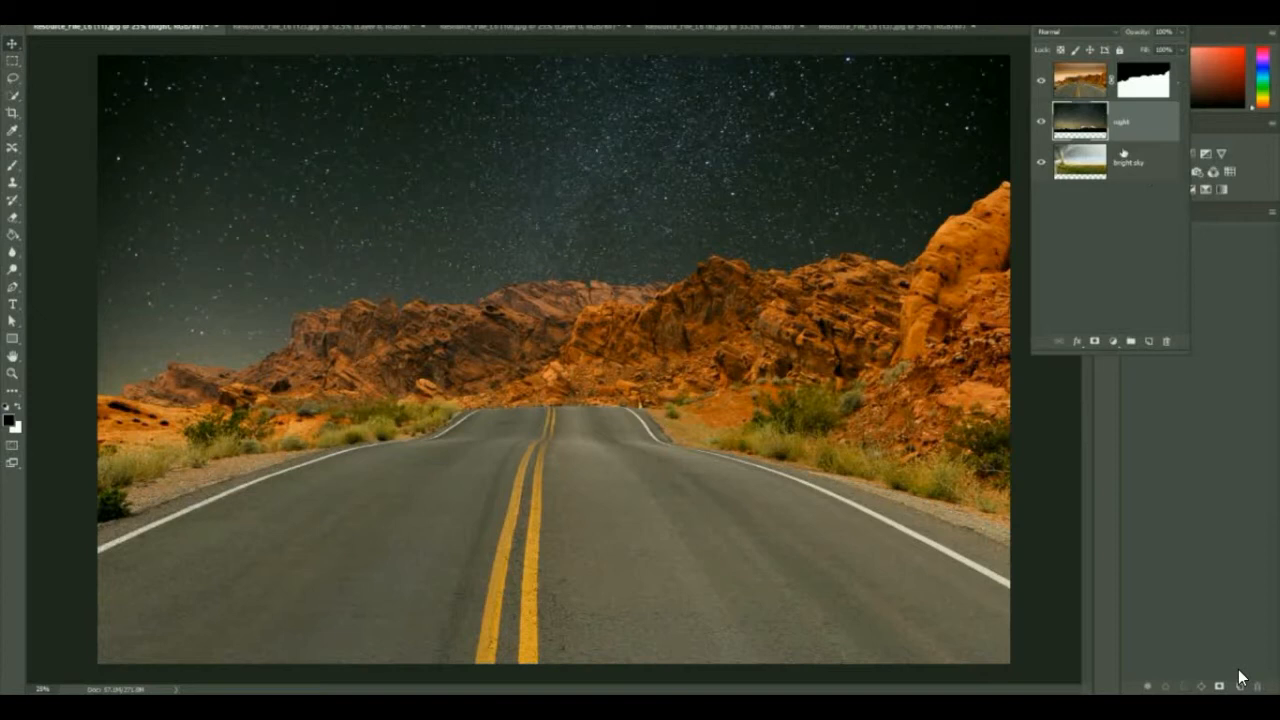
pyautogui.click(1042, 121)
pyautogui.click(1042, 121)
# - Add a Photo Filter adjustment layer directly above the desert road layer
pyautogui.click(1112, 207)
pyautogui.click(1137, 131)
pyautogui.click(1097, 90)
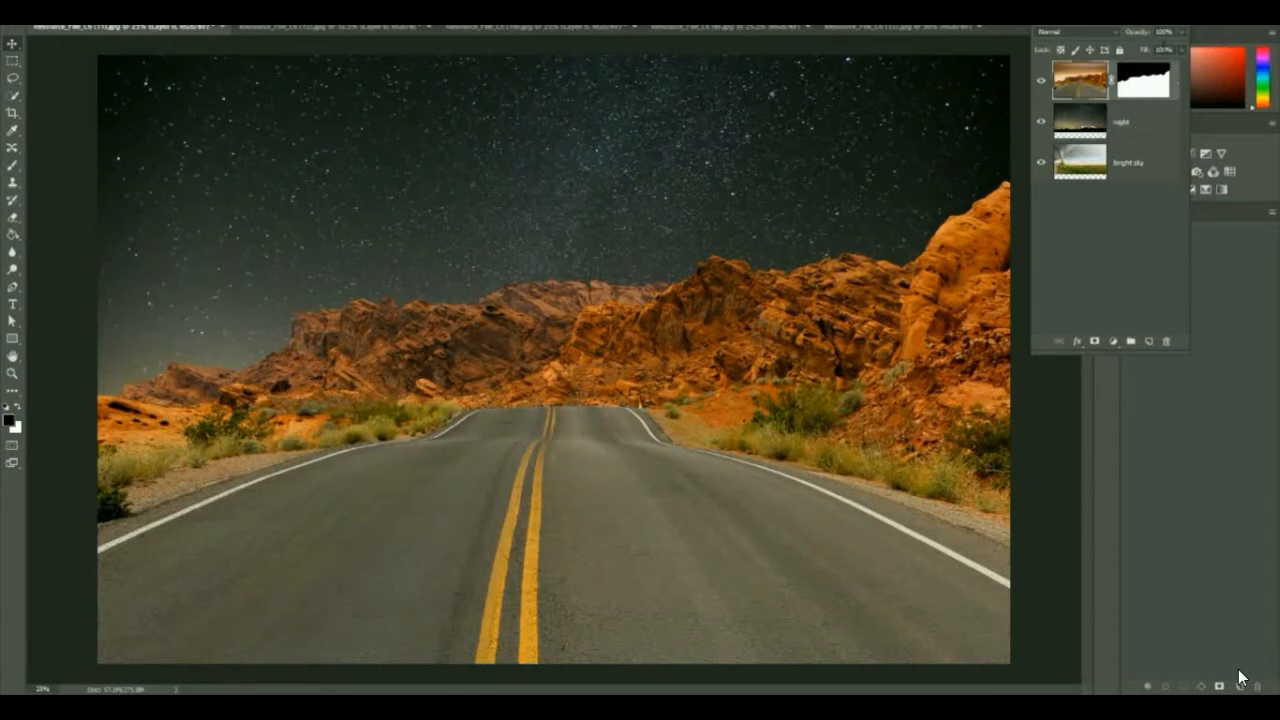
pyautogui.click(1240, 170)
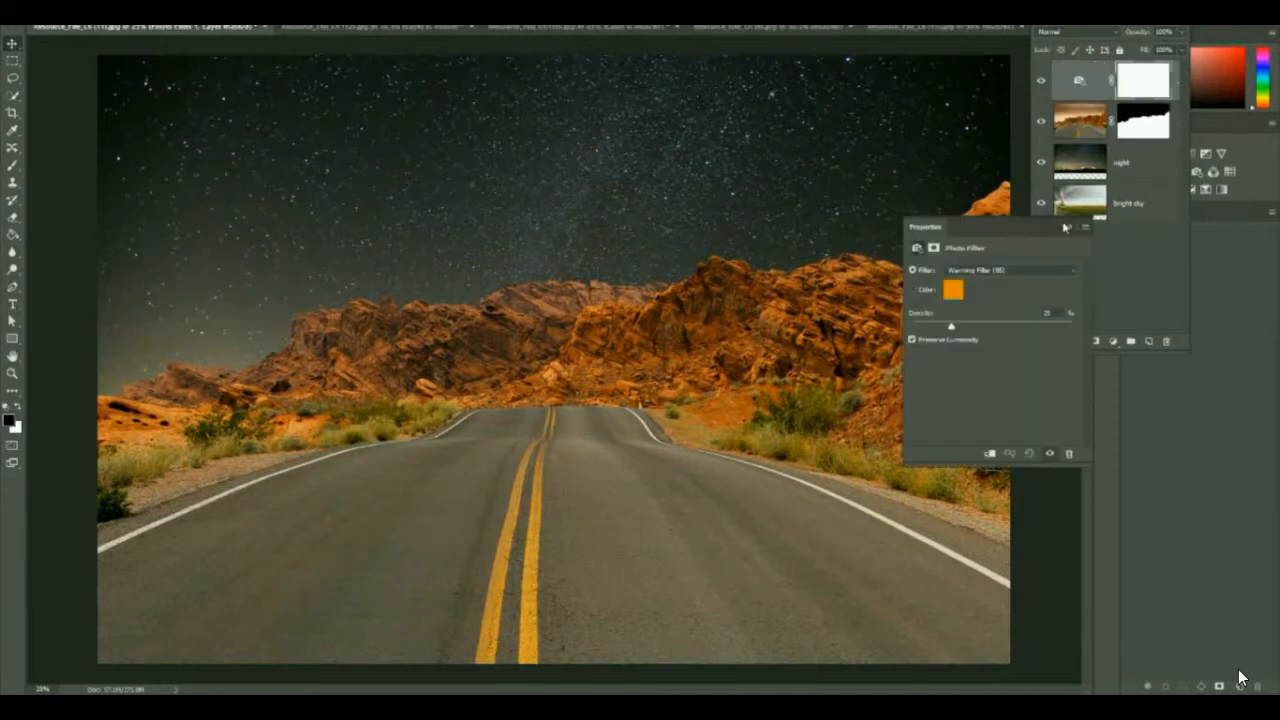
# - Try the Warming Filter (LBA), Cooling Filter (80) and Cooling Filter (LBB) presets with an increased density on the photo filter
pyautogui.click(968, 272)
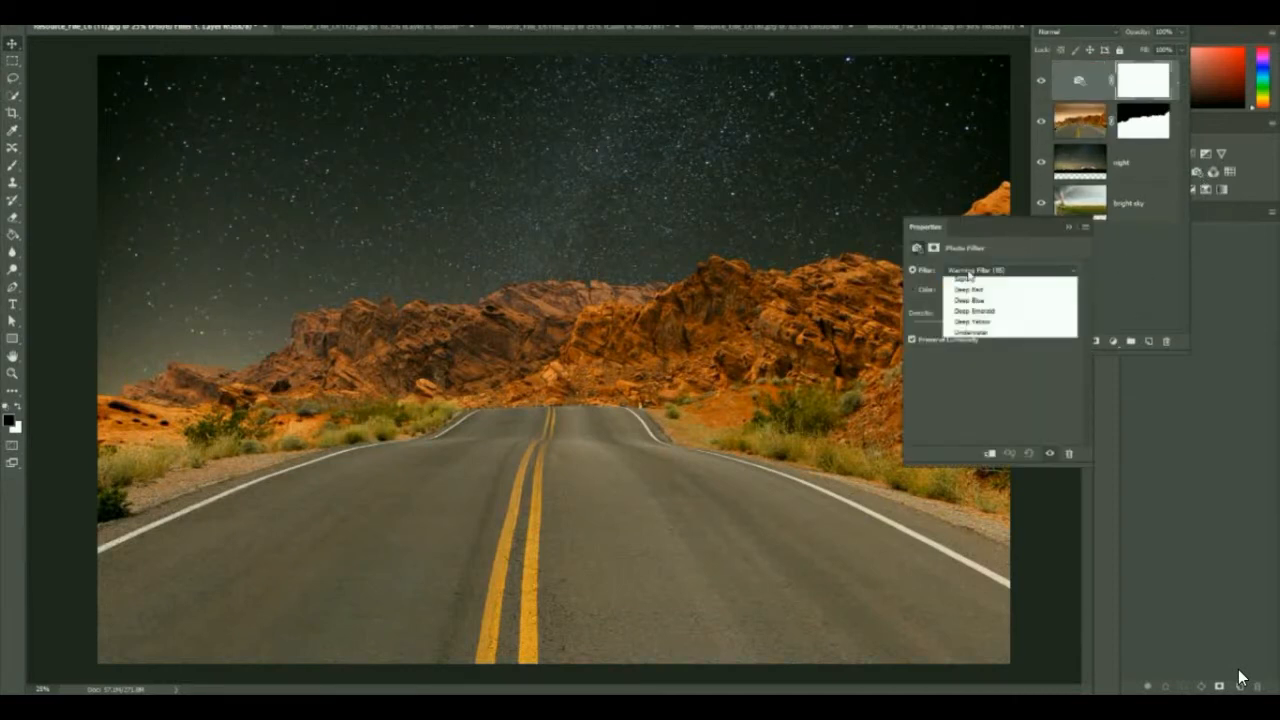
pyautogui.click(978, 295)
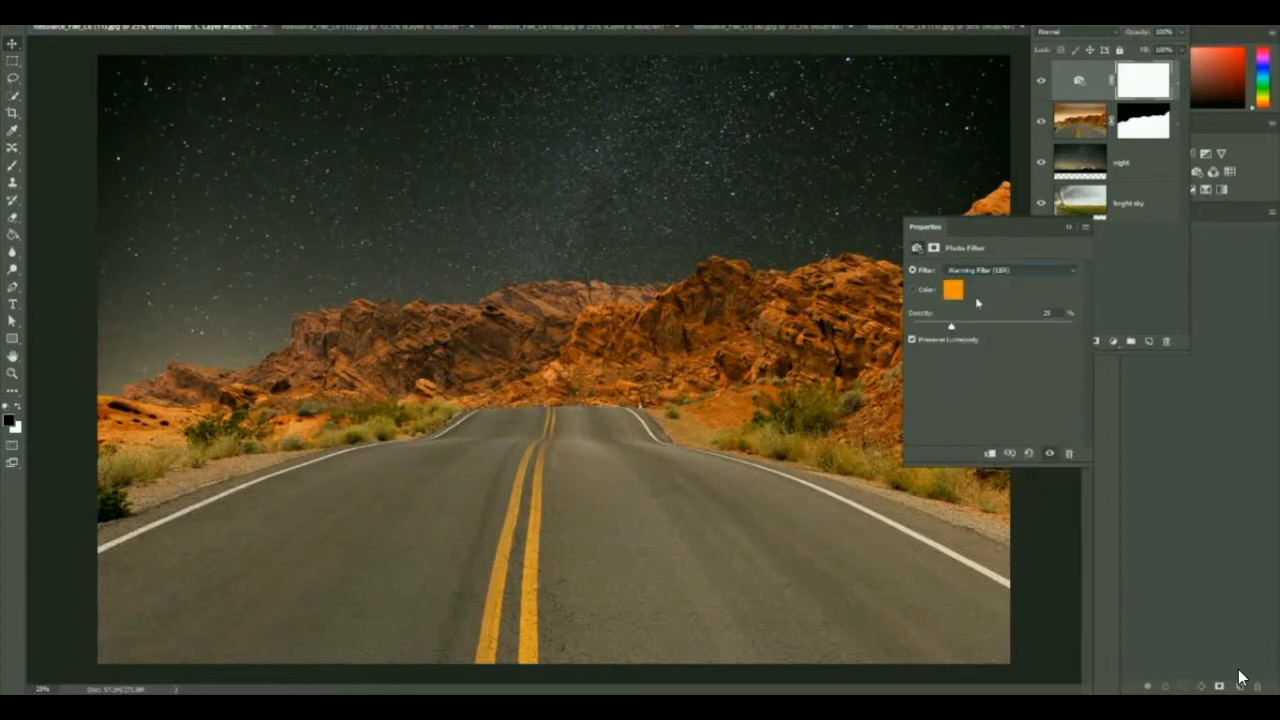
pyautogui.click(1006, 270)
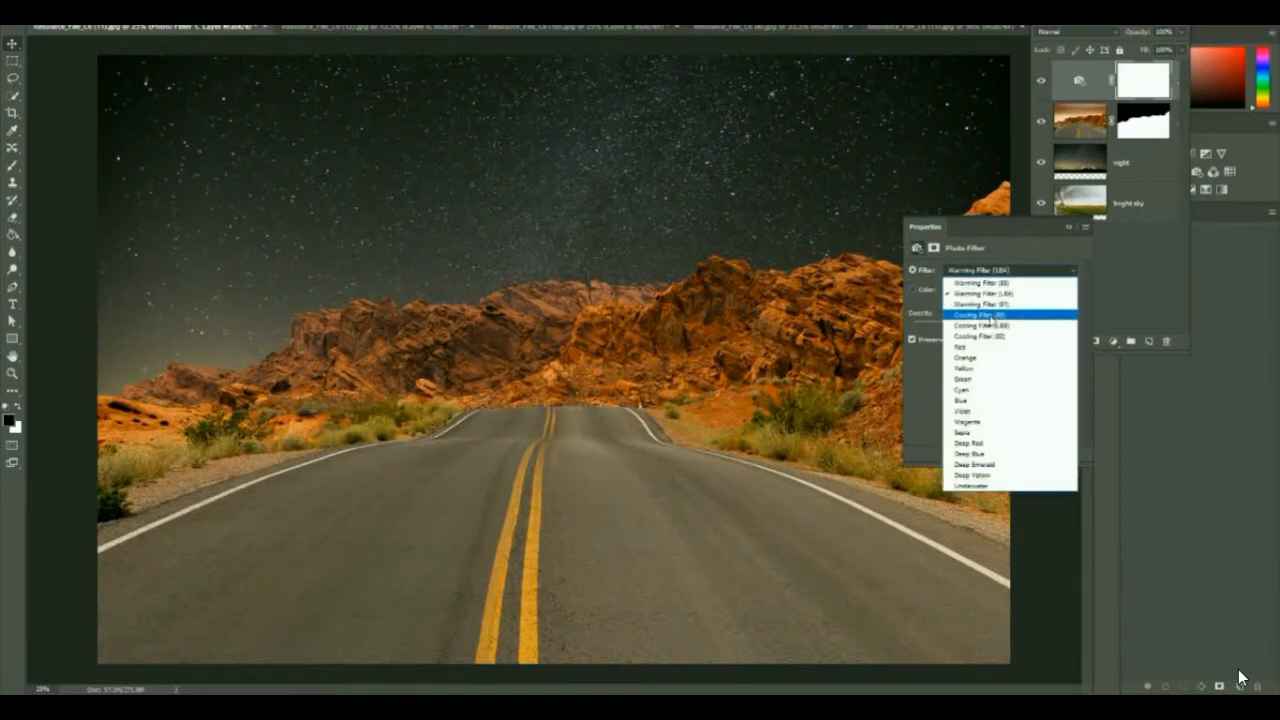
pyautogui.click(990, 316)
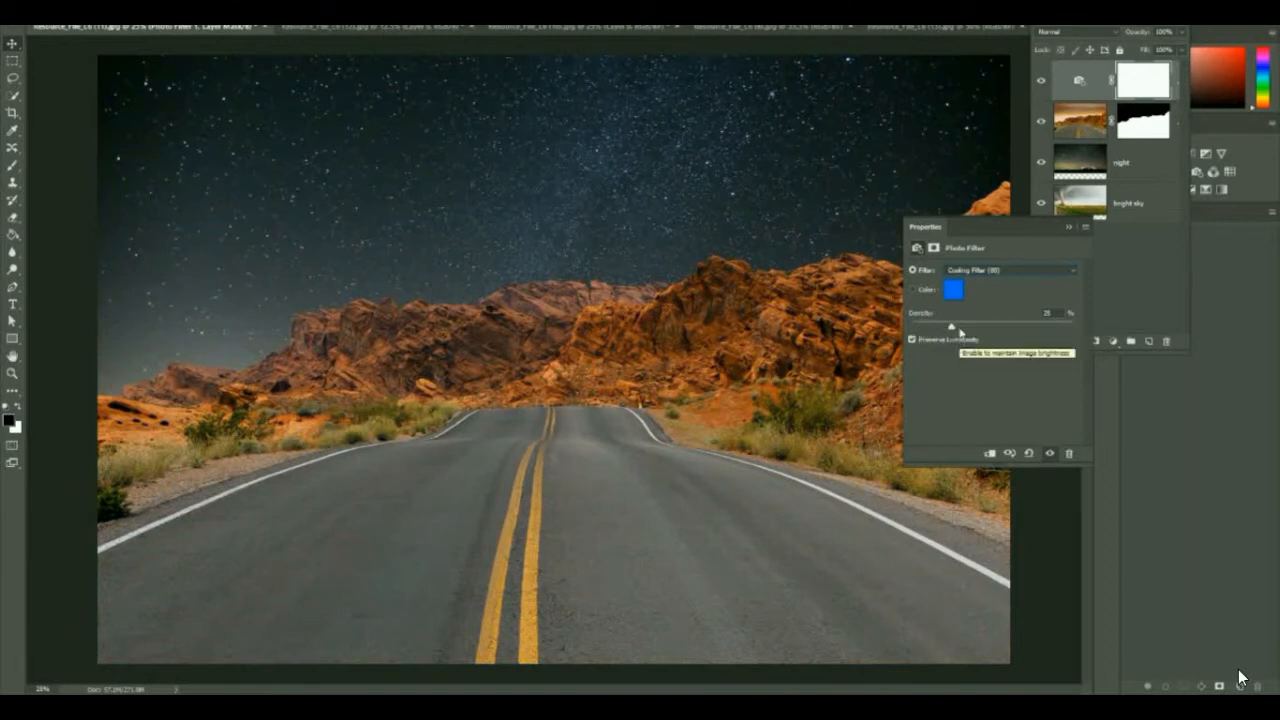
pyautogui.moveTo(955, 328); pyautogui.dragTo(983, 331)
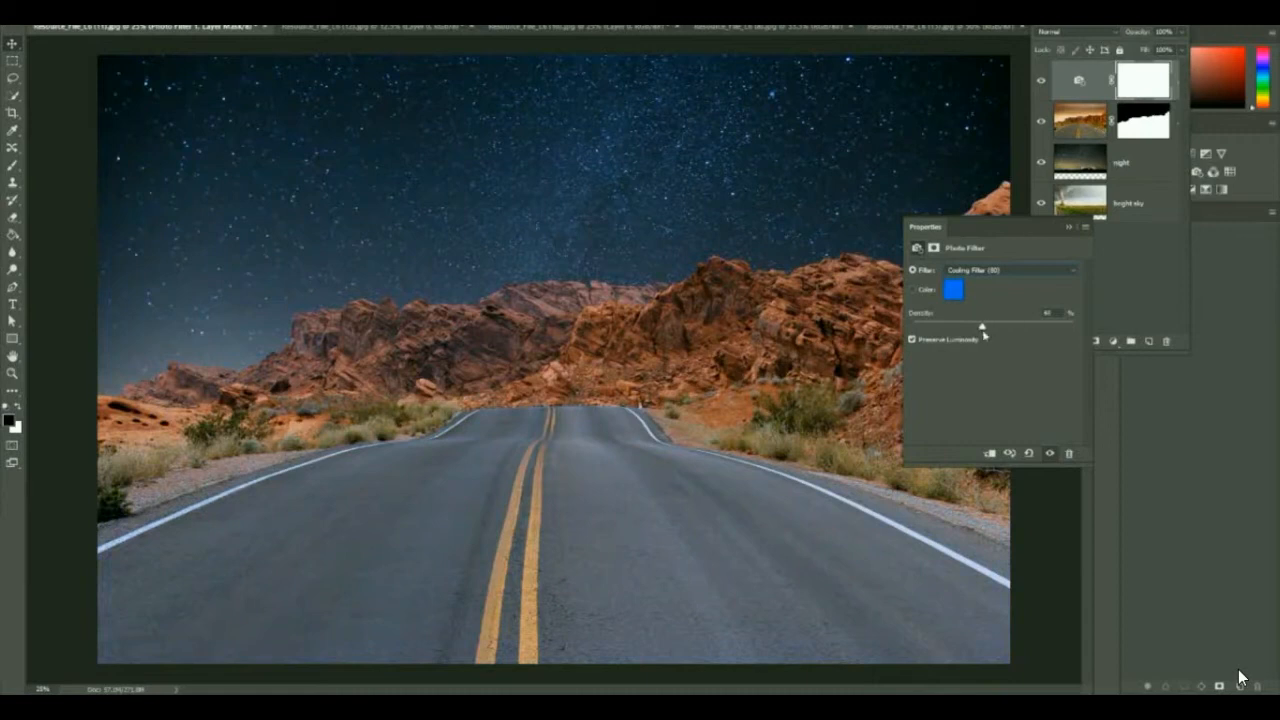
pyautogui.click(1059, 273)
pyautogui.click(1020, 325)
# - Set the photo filter to Magenta and reduce its density for a subtle tint over the whole scene
pyautogui.click(1027, 268)
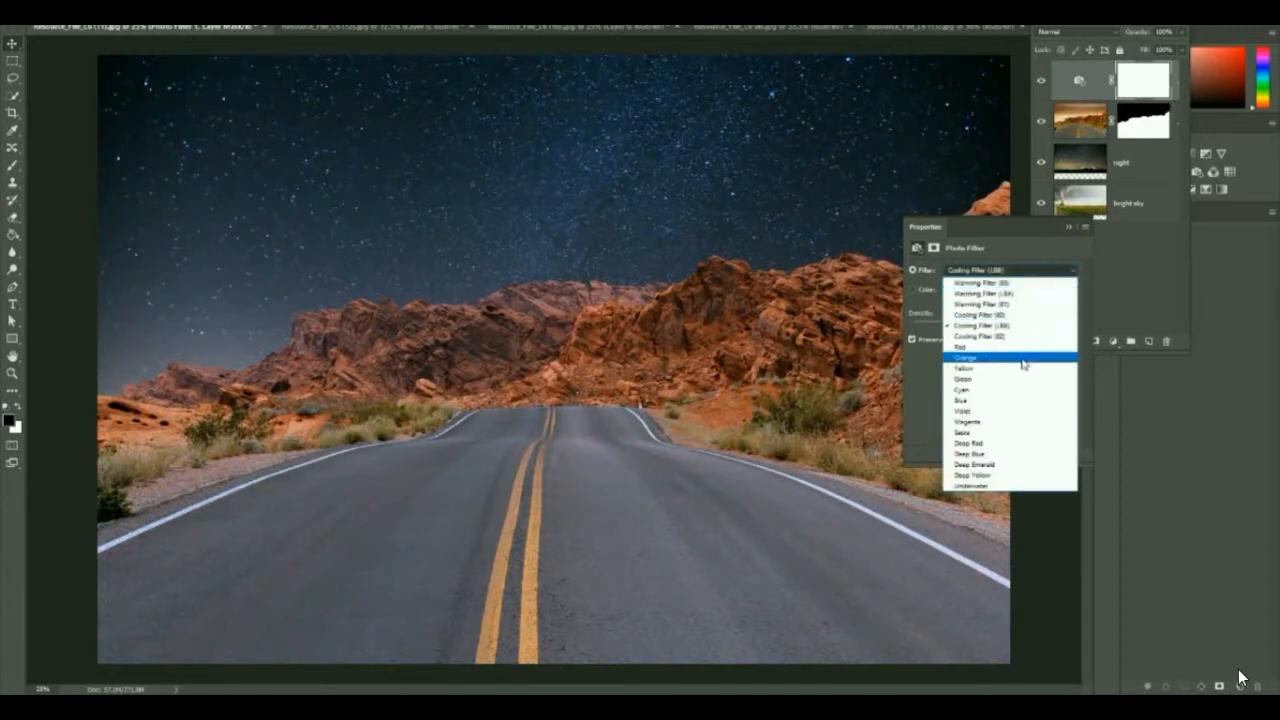
pyautogui.click(983, 423)
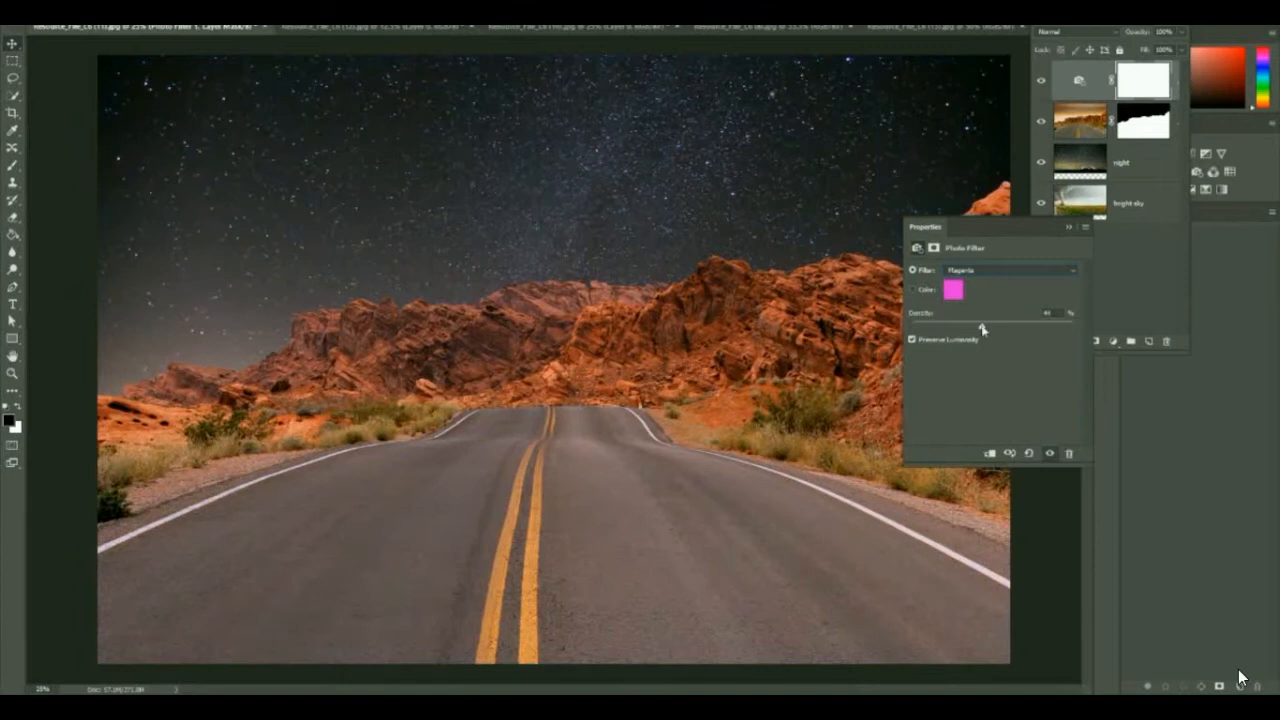
pyautogui.moveTo(971, 326)
pyautogui.mouseDown()
pyautogui.moveTo(946, 324)
pyautogui.moveTo(960, 329)
pyautogui.mouseUp()
pyautogui.click(1108, 308)
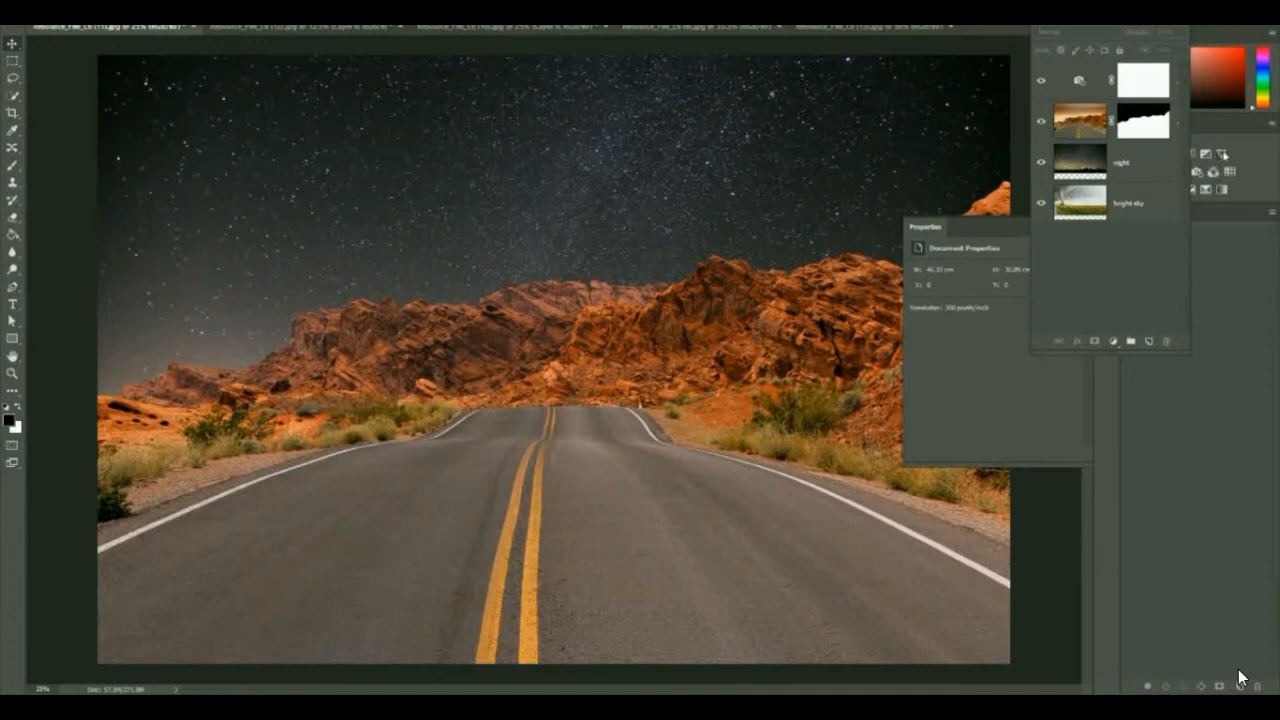
# - Add a Levels adjustment above the photo filter, lowering the output white level and raising the input black level to darken the scene
pyautogui.click(1133, 78)
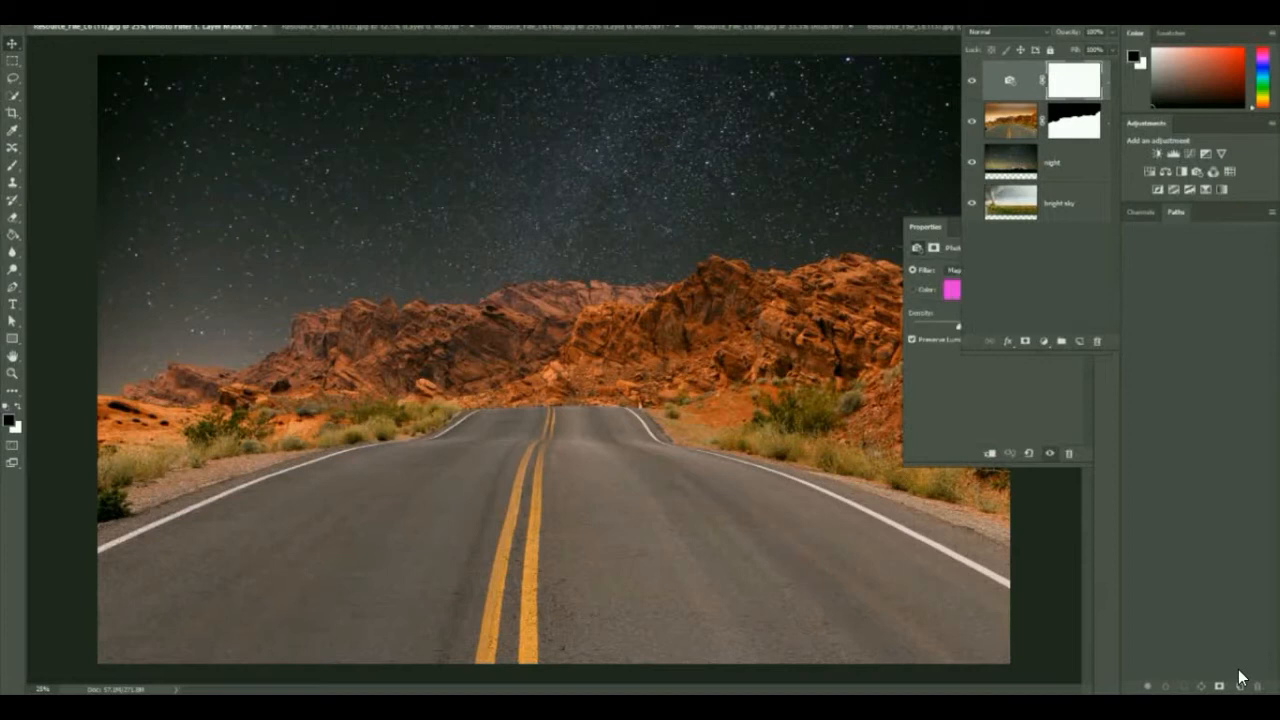
pyautogui.click(1174, 154)
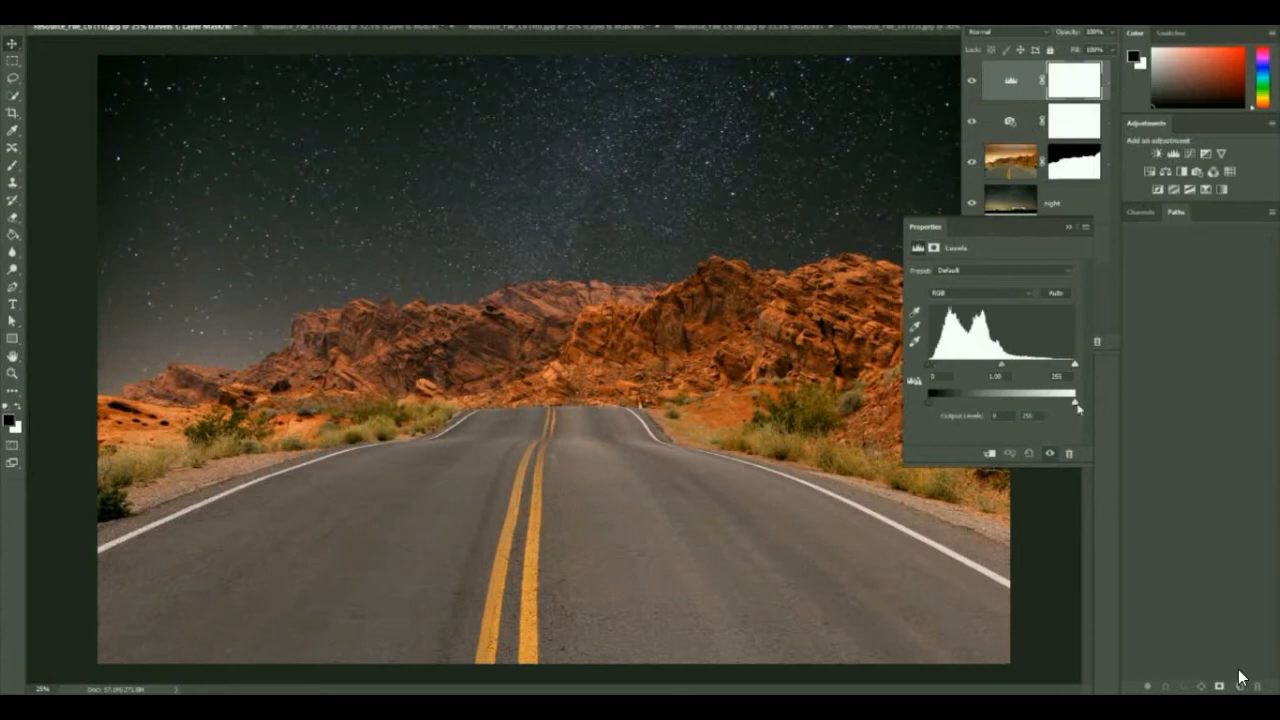
pyautogui.moveTo(1076, 402); pyautogui.dragTo(1049, 404)
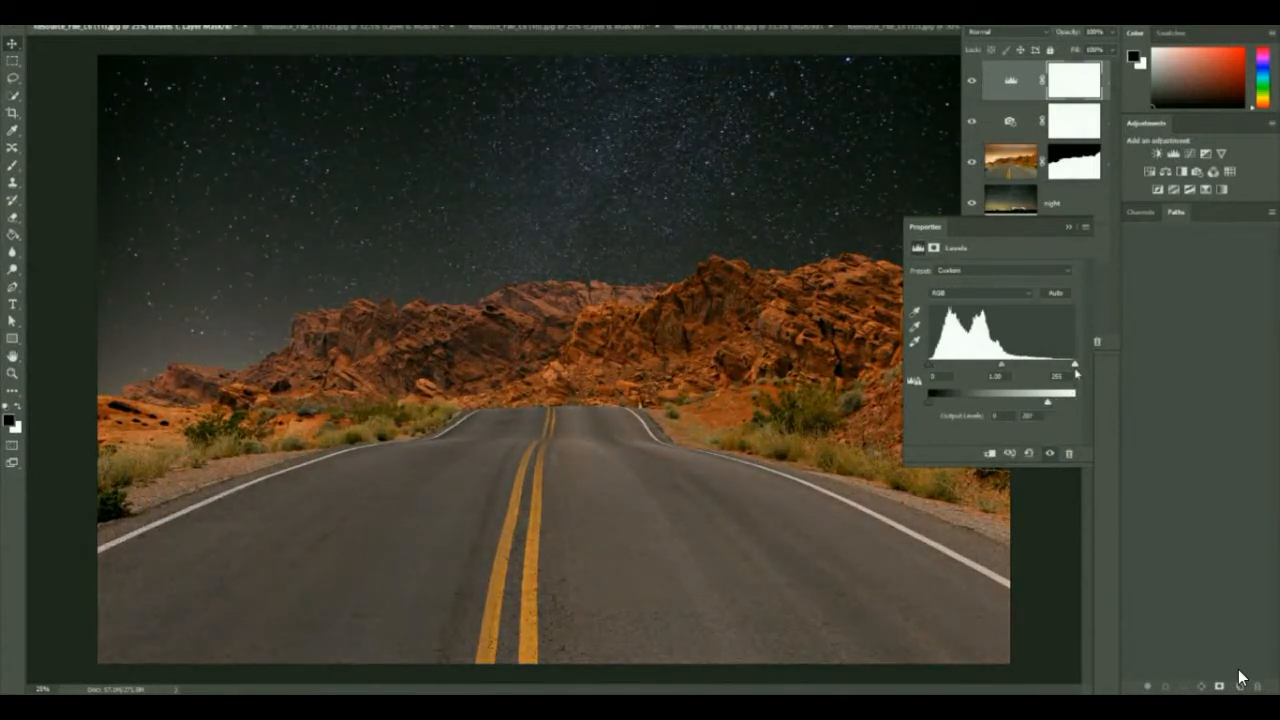
pyautogui.moveTo(933, 367); pyautogui.dragTo(938, 369)
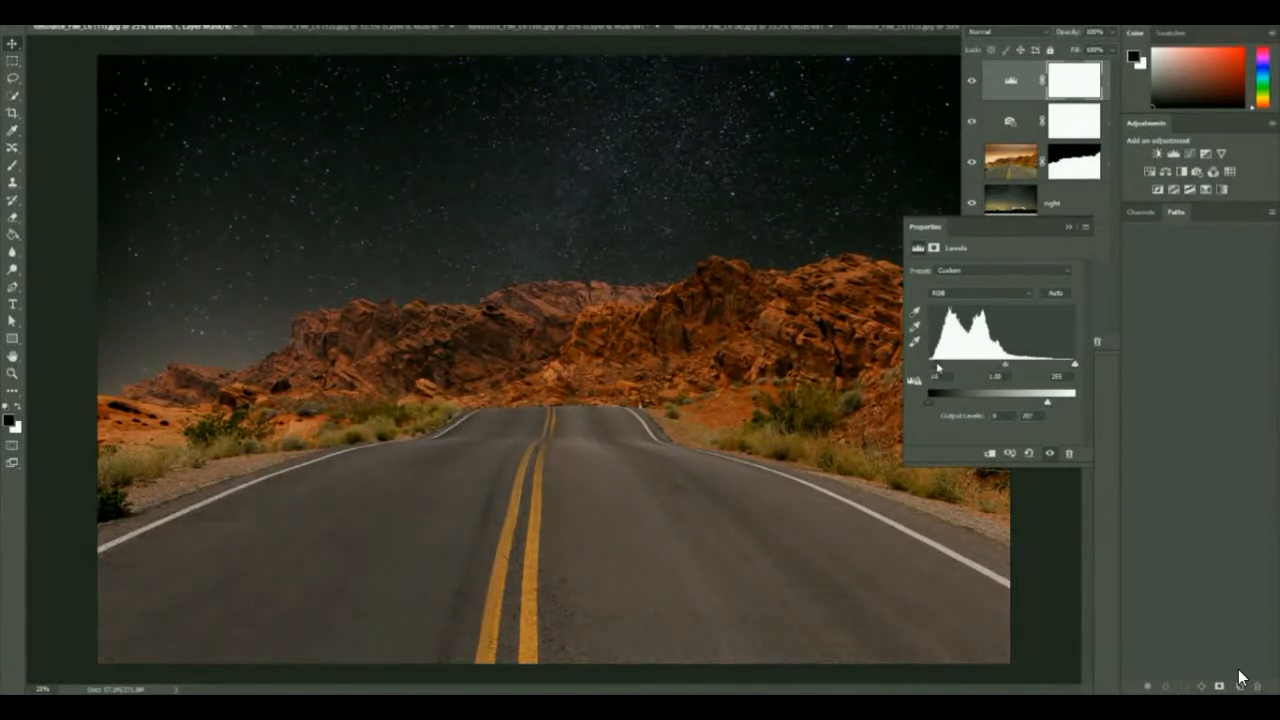
pyautogui.click(1069, 227)
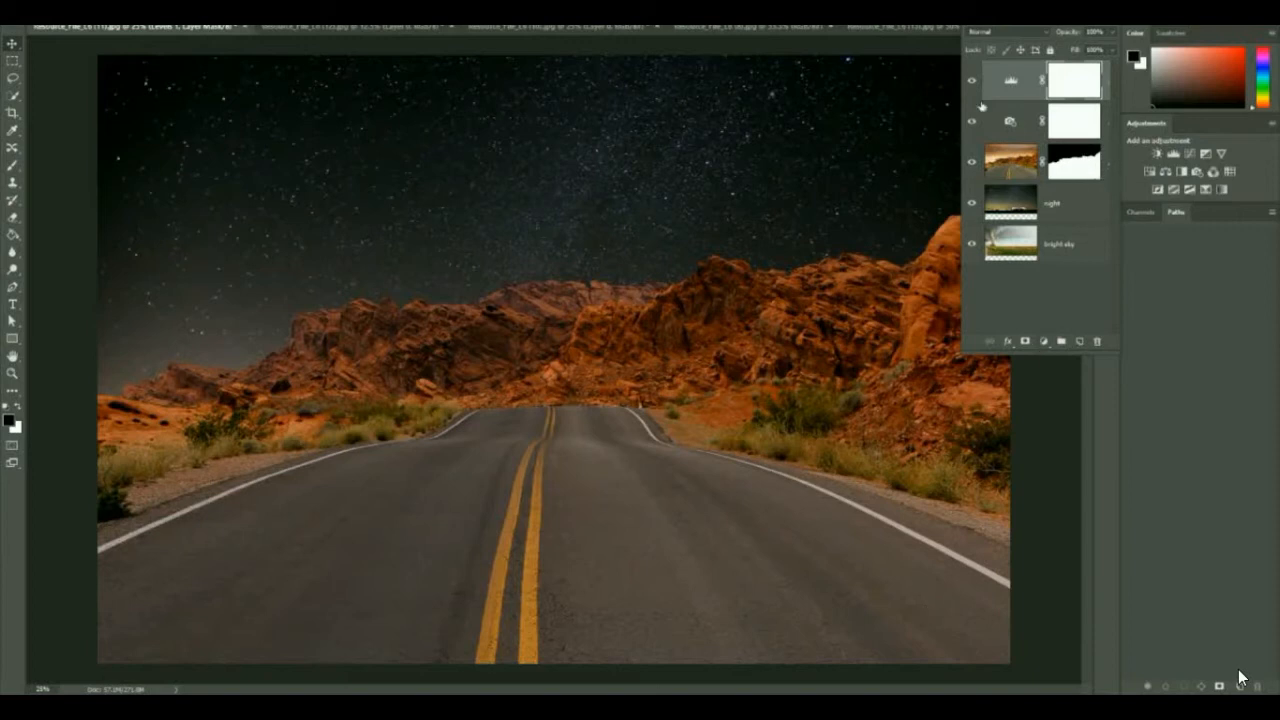
# - Compare the adjustments on the tornado sky by hiding the night layer, and show the night layer again
pyautogui.click(1016, 130)
pyautogui.click(1013, 88)
pyautogui.click(972, 205)
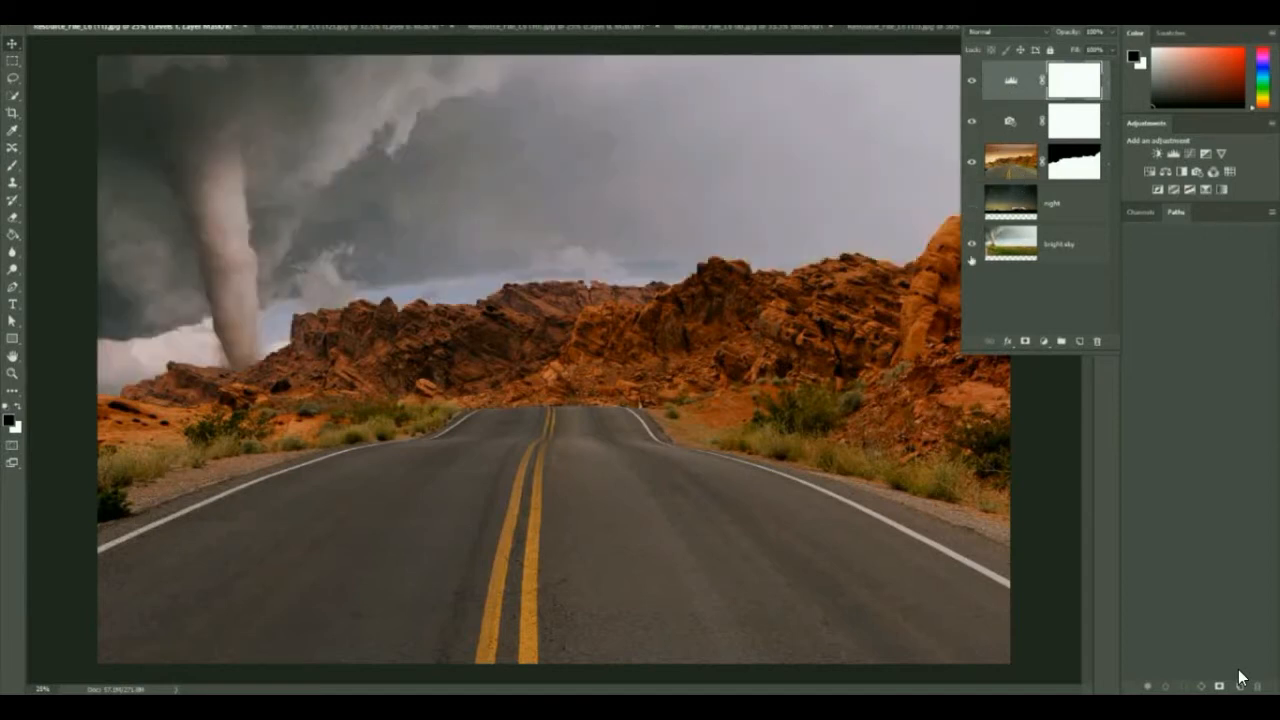
pyautogui.click(1010, 245)
pyautogui.click(971, 204)
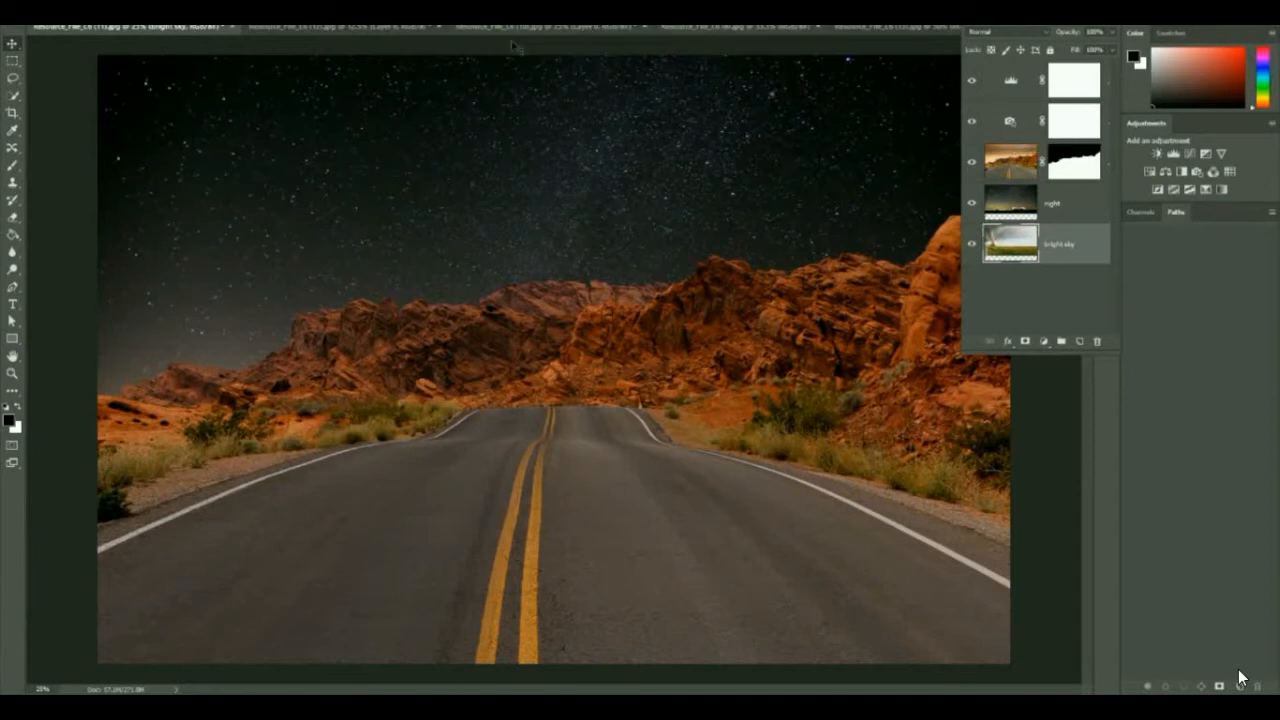
# - Duplicate the lightning photo's background layer into Resource_File_L6 (11).jpg and return to that road composite
pyautogui.click(738, 28)
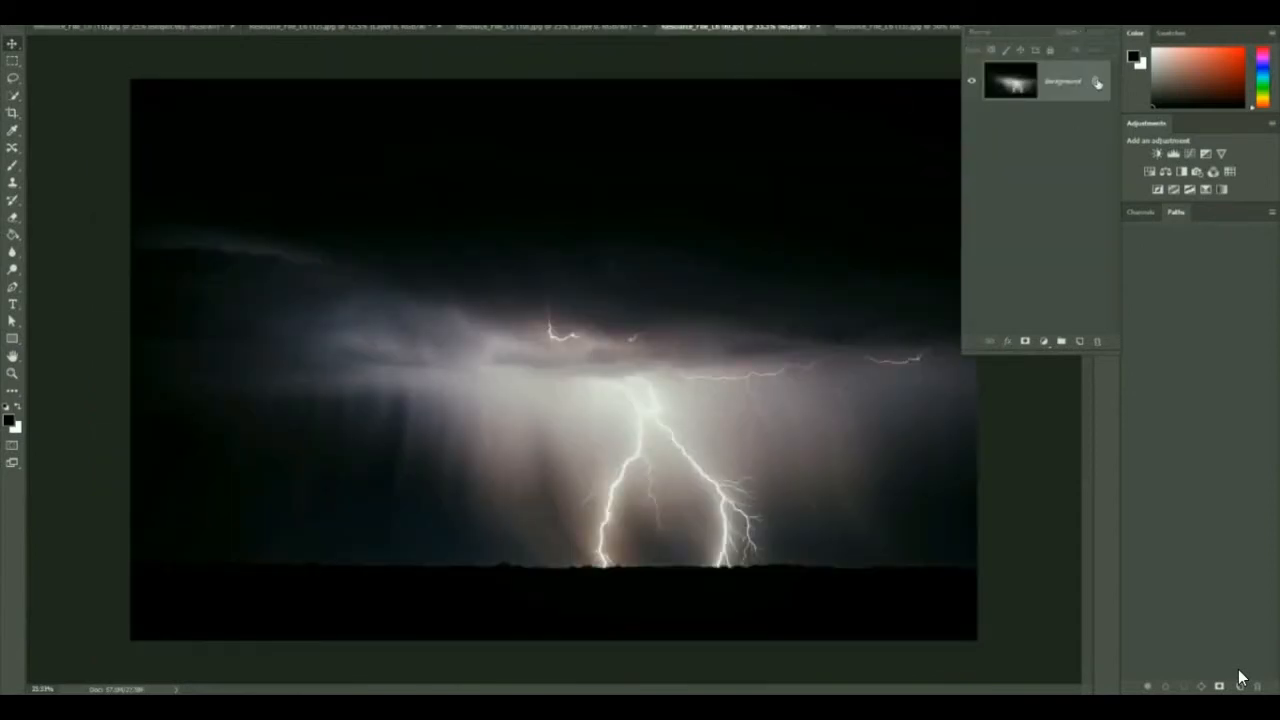
pyautogui.rightClick(1053, 89)
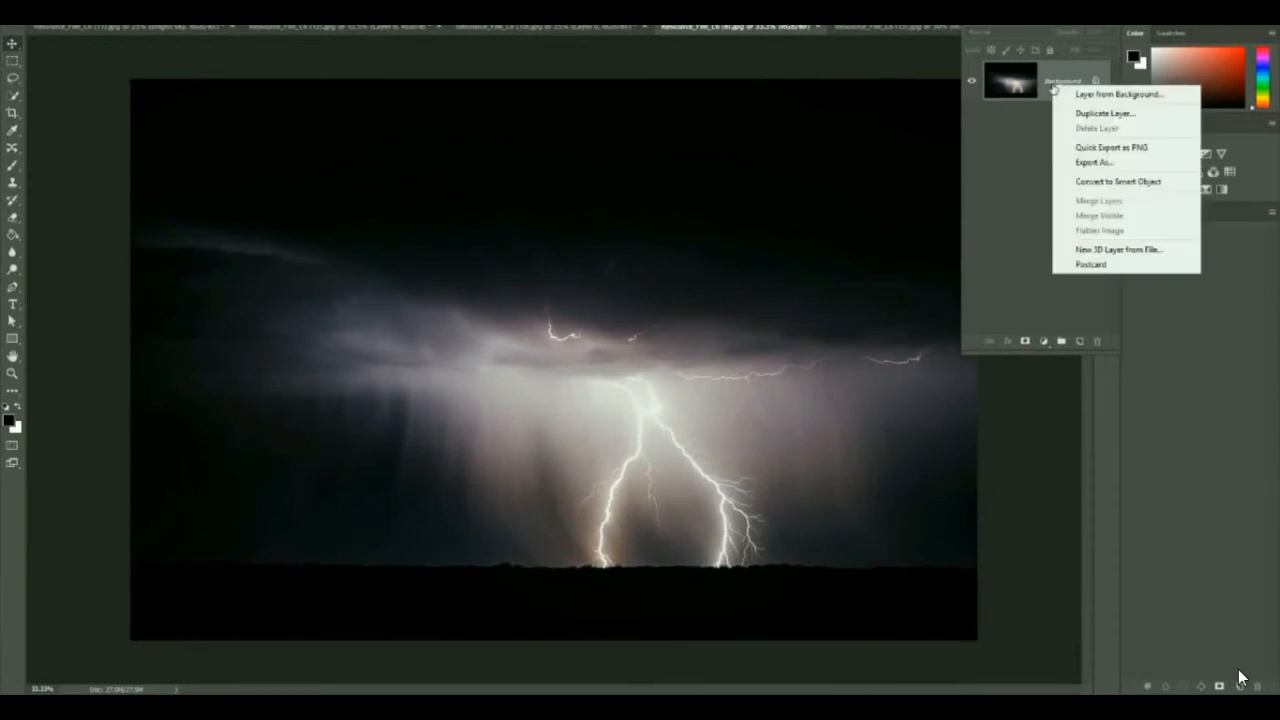
pyautogui.click(1093, 115)
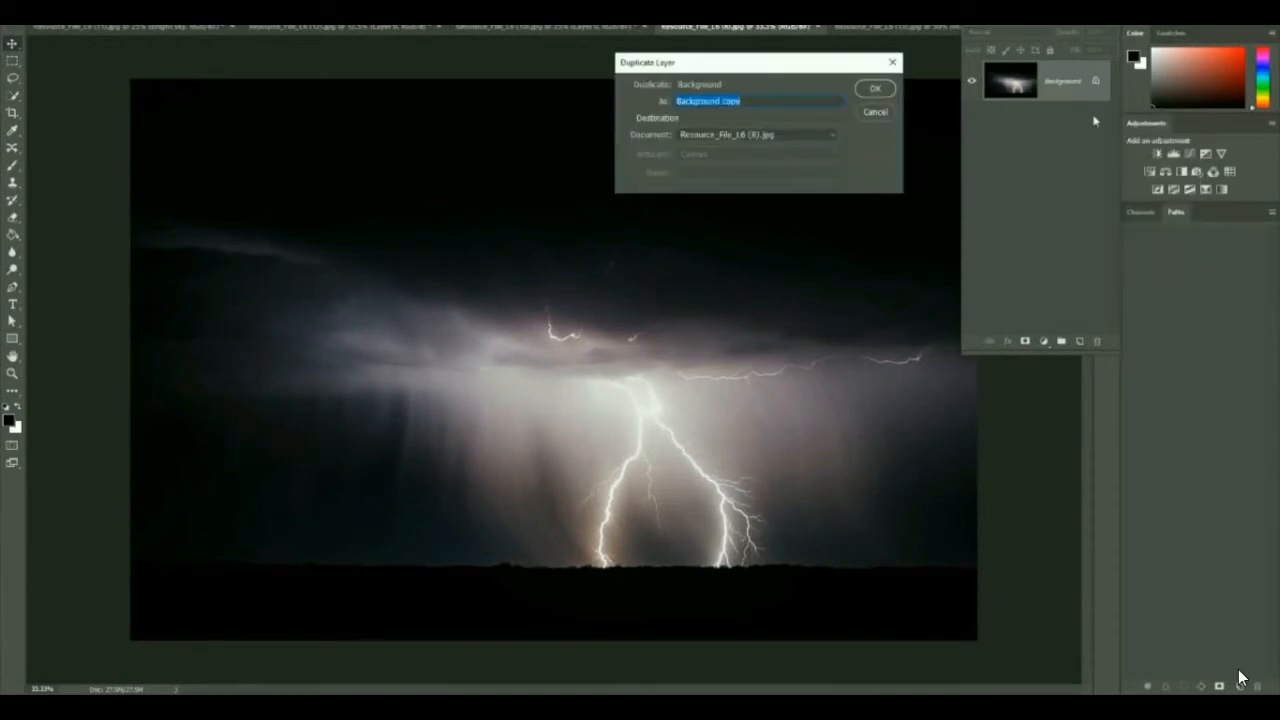
pyautogui.click(822, 137)
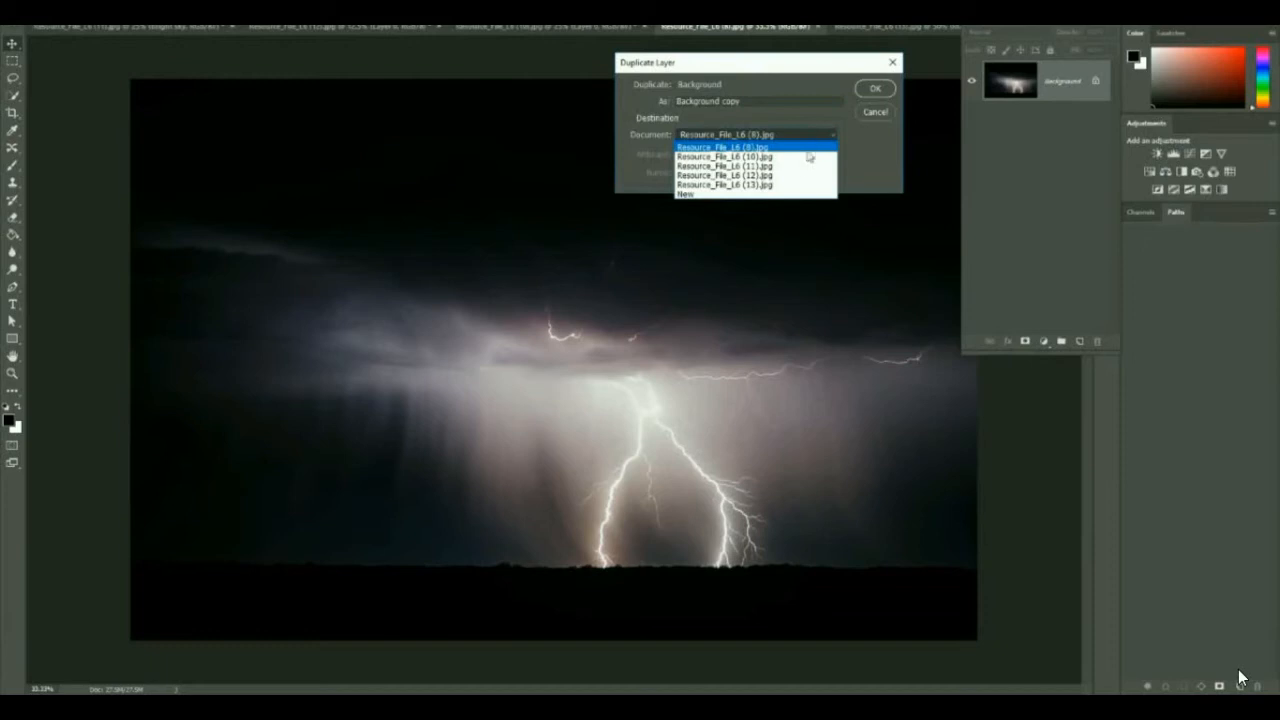
pyautogui.click(797, 168)
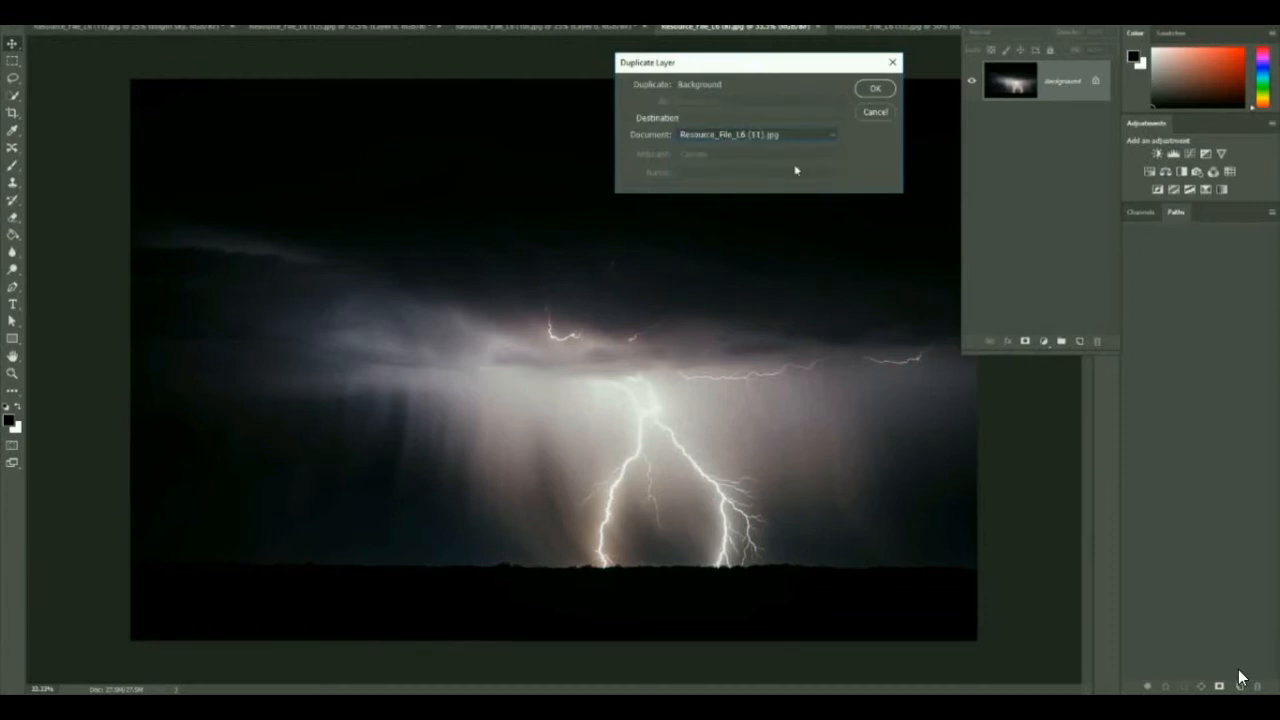
pyautogui.click(873, 92)
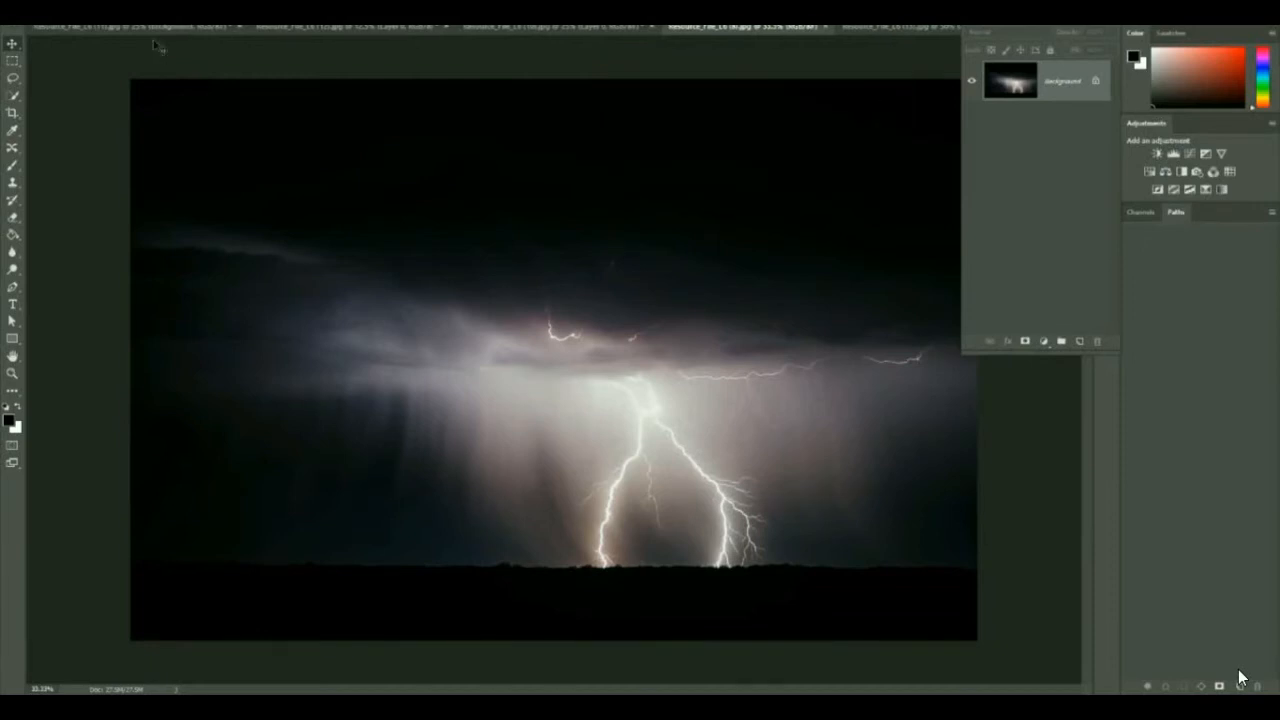
pyautogui.click(148, 29)
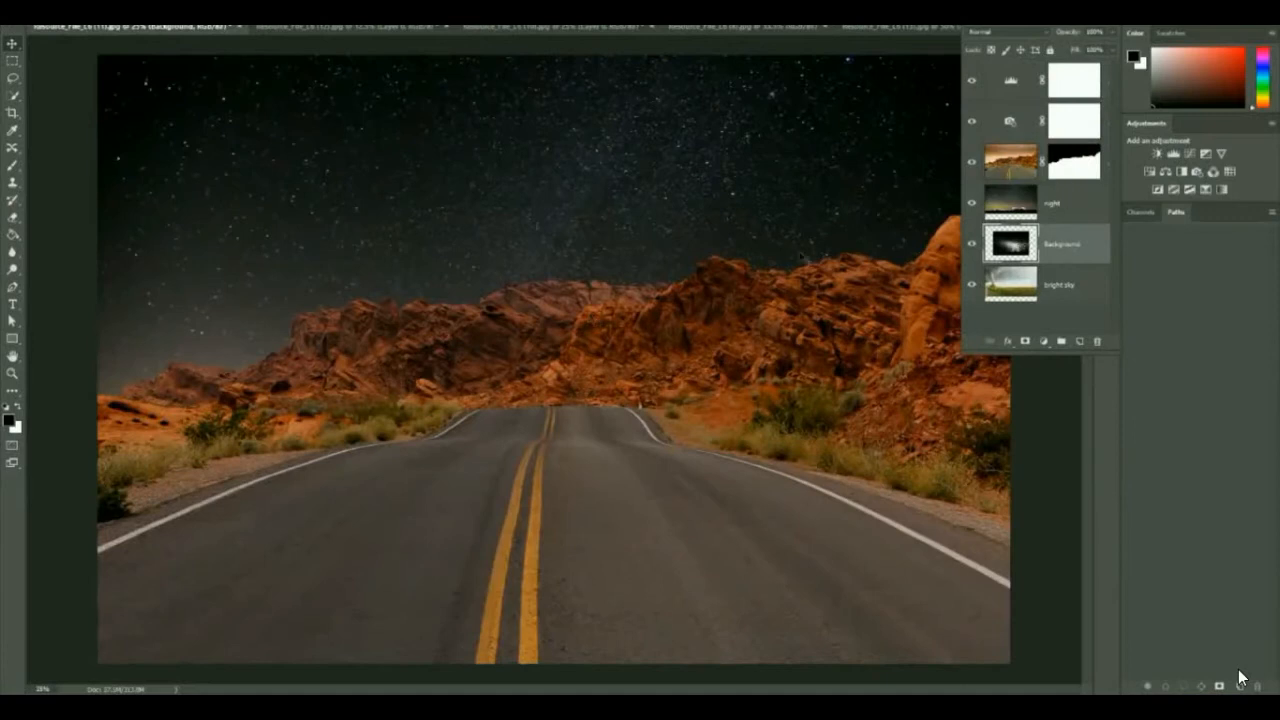
# - Hide the night and bright sky layers, and scale the lightning layer up to span the full width of the scene
pyautogui.click(971, 204)
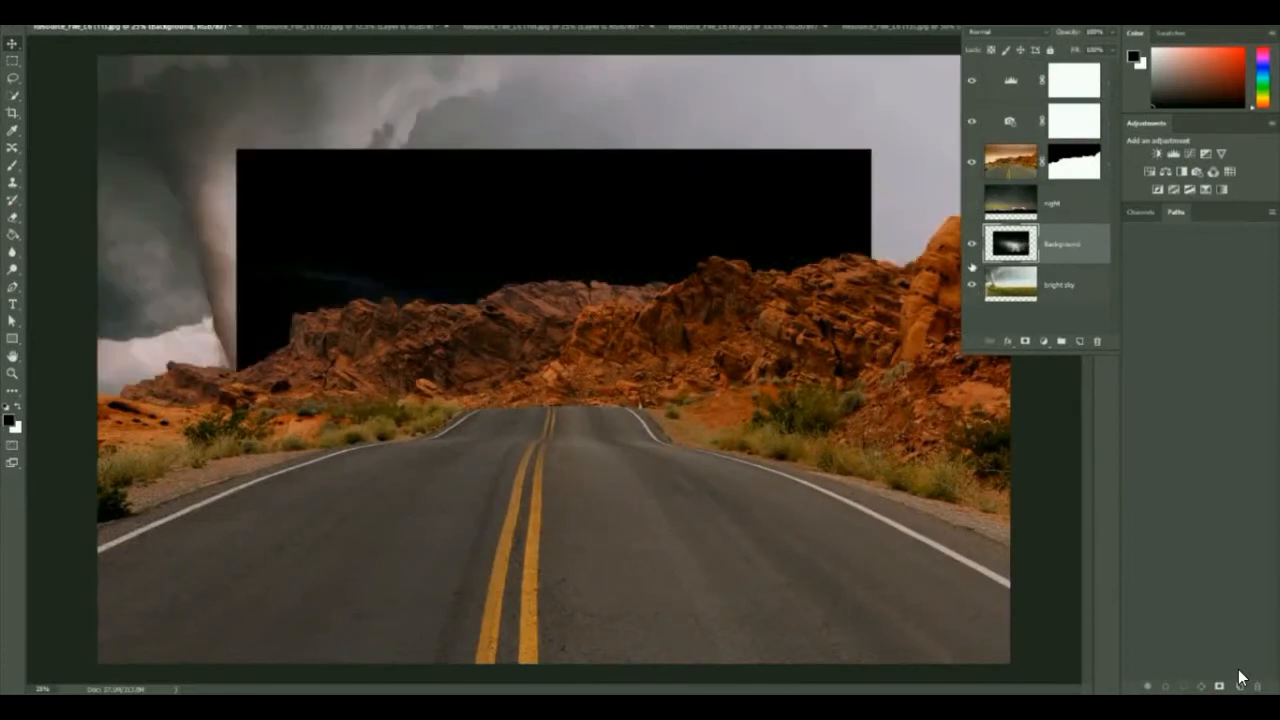
pyautogui.click(971, 284)
pyautogui.hotkey('ctrl', 't')
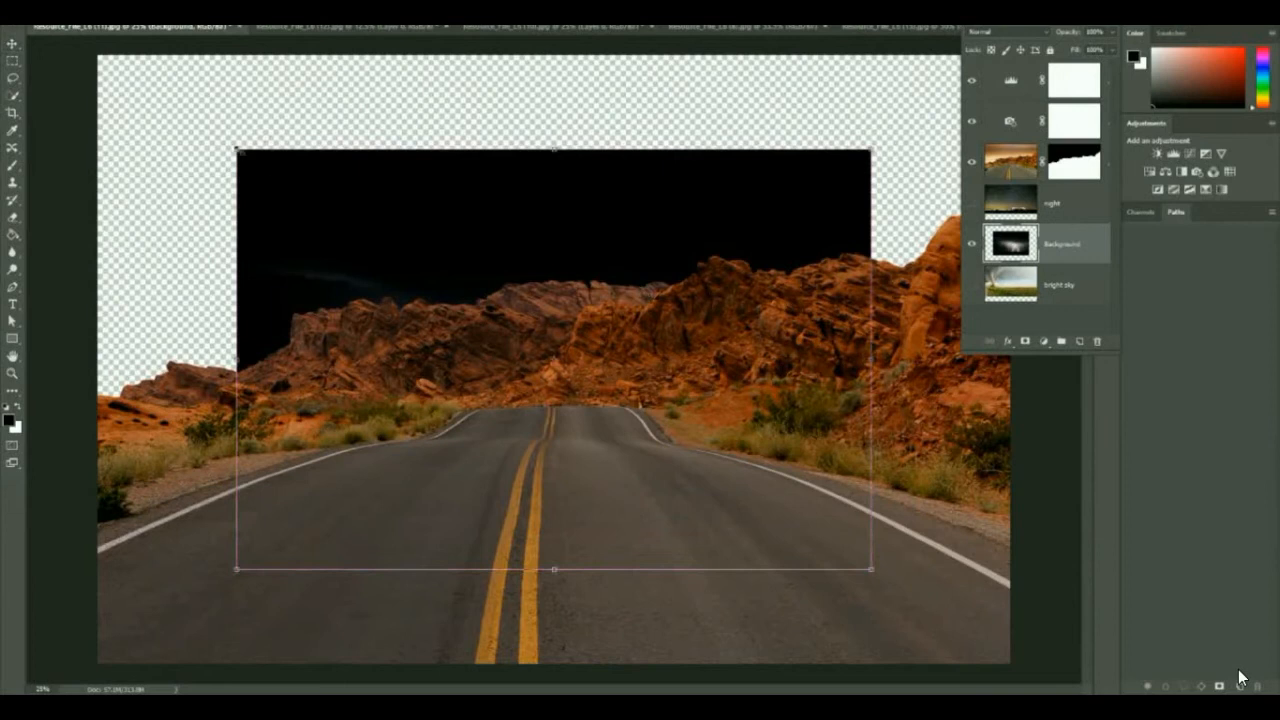
pyautogui.moveTo(237, 150); pyautogui.dragTo(81, 46)
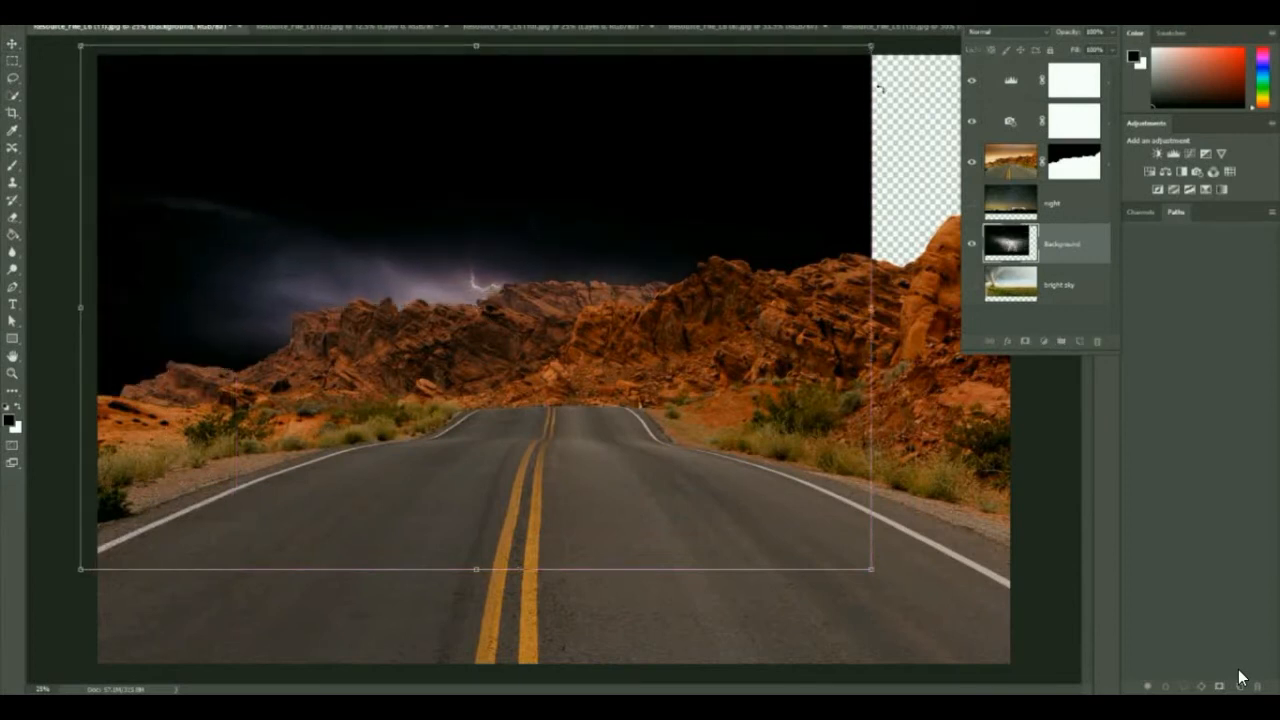
pyautogui.moveTo(872, 46); pyautogui.dragTo(1012, 47)
pyautogui.press('Return')
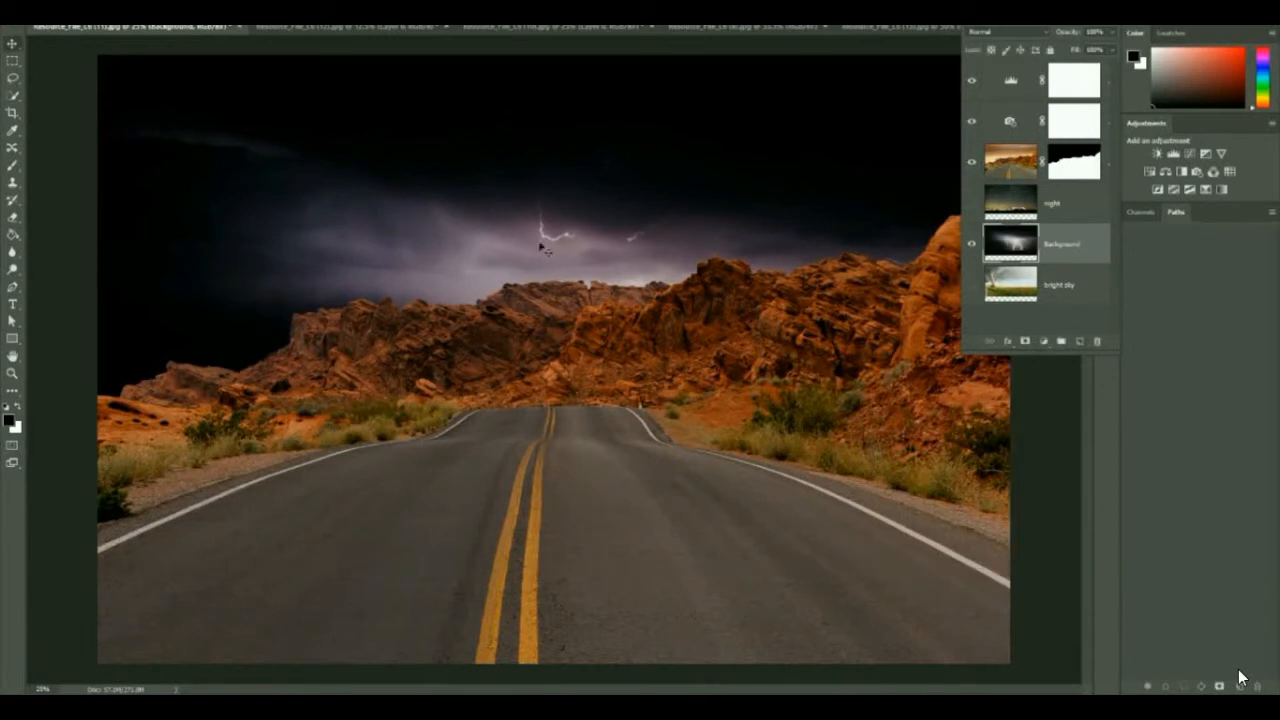
# - Move the lightning image up so the bolts strike above the mountains, and place its layer above the night layer
pyautogui.moveTo(558, 262); pyautogui.dragTo(565, 105)
pyautogui.moveTo(659, 248)
pyautogui.mouseDown()
pyautogui.moveTo(643, 211)
pyautogui.moveTo(628, 245)
pyautogui.moveTo(641, 251)
pyautogui.mouseUp()
pyautogui.moveTo(1062, 210); pyautogui.dragTo(1066, 196)
# - Rename the lightning layer as purple
pyautogui.moveTo(1067, 20); pyautogui.dragTo(1185, 20)
pyautogui.doubleClick(1182, 203)
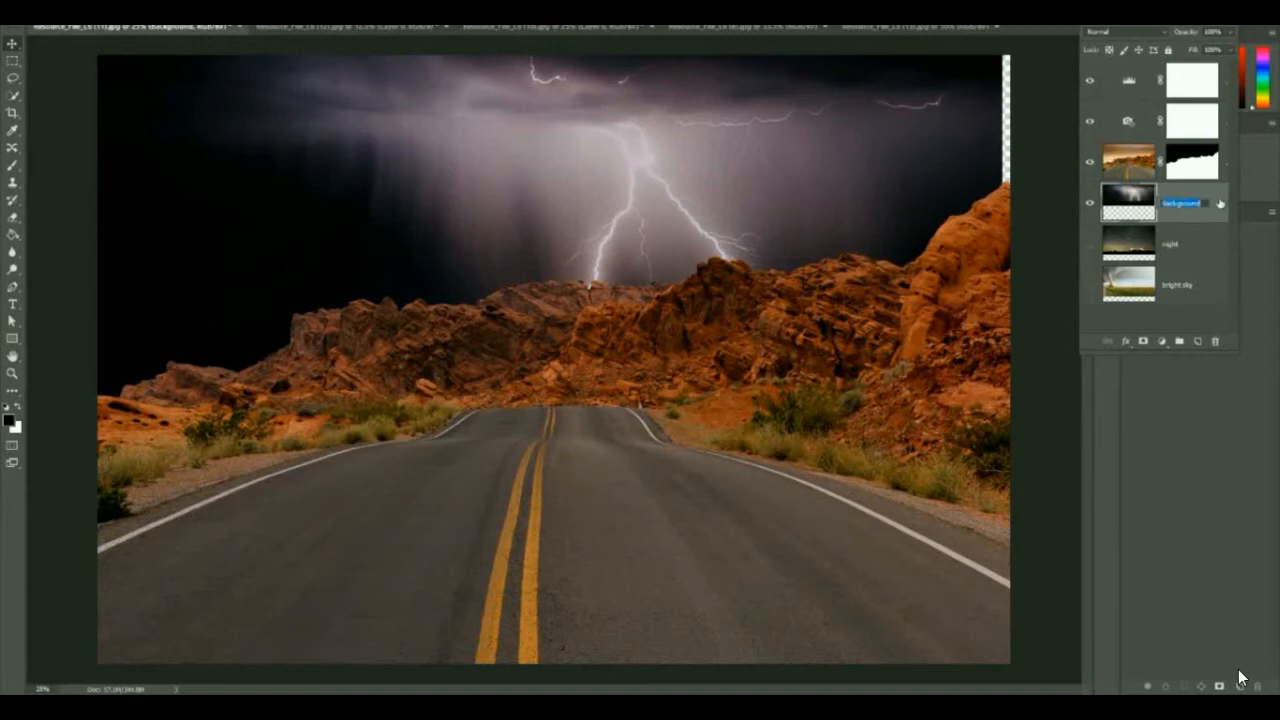
pyautogui.write('epi')
pyautogui.press('Return')
# - Enlarge the purple layer to cover the transparent gap at the sky's right edge, and shift it slightly left
pyautogui.hotkey('ctrl', 't')
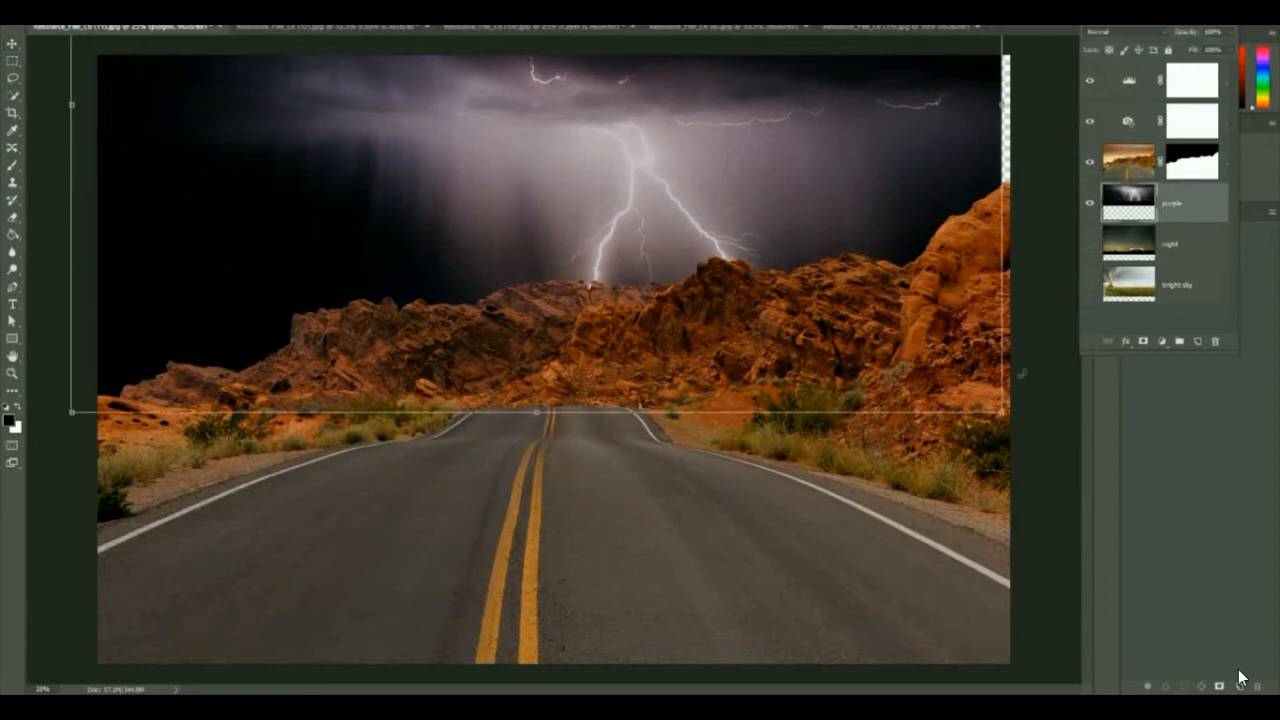
pyautogui.moveTo(1003, 412); pyautogui.dragTo(1053, 476)
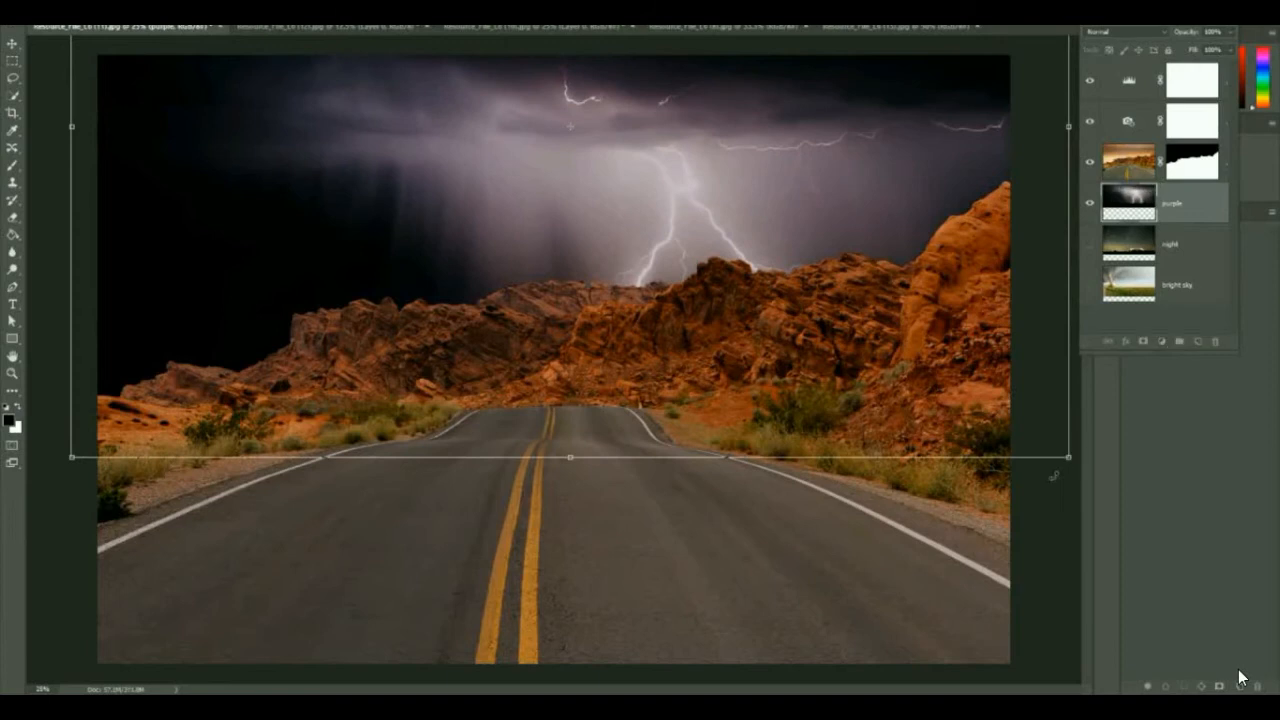
pyautogui.press('Return')
pyautogui.moveTo(760, 194); pyautogui.dragTo(728, 188)
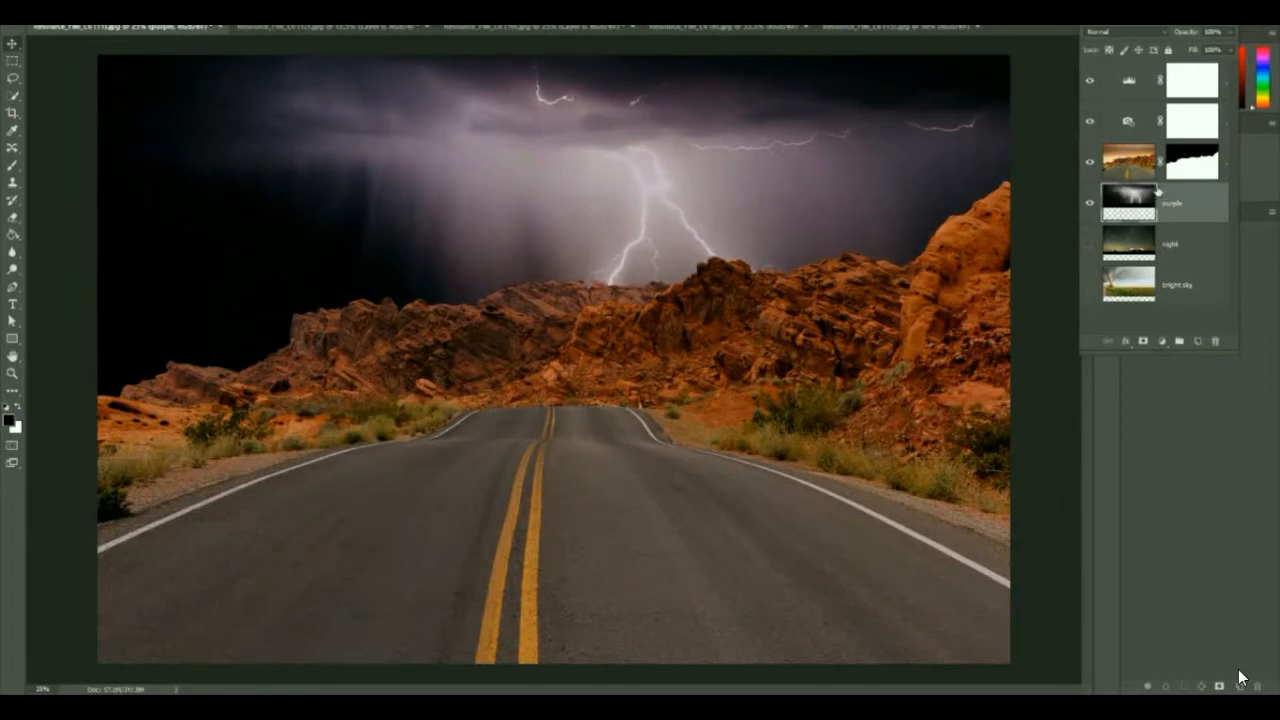
# - Delete the Levels and Photo Filter adjustment layers
pyautogui.click(1112, 88)
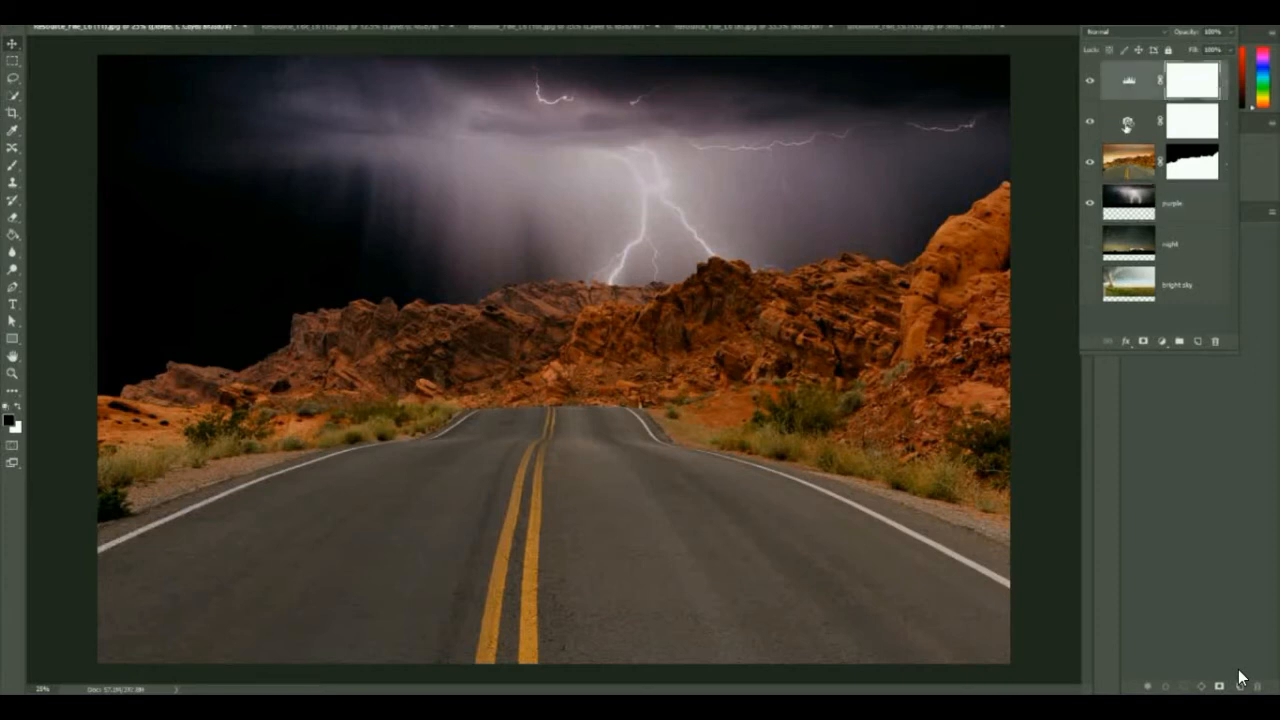
pyautogui.keyDown('shift'); pyautogui.click(1126, 124); pyautogui.keyUp('shift')
pyautogui.moveTo(1109, 122); pyautogui.dragTo(1215, 341)
# - Add a Color Balance adjustment layer above the masked road layer
pyautogui.moveTo(1165, 14); pyautogui.dragTo(1029, 14)
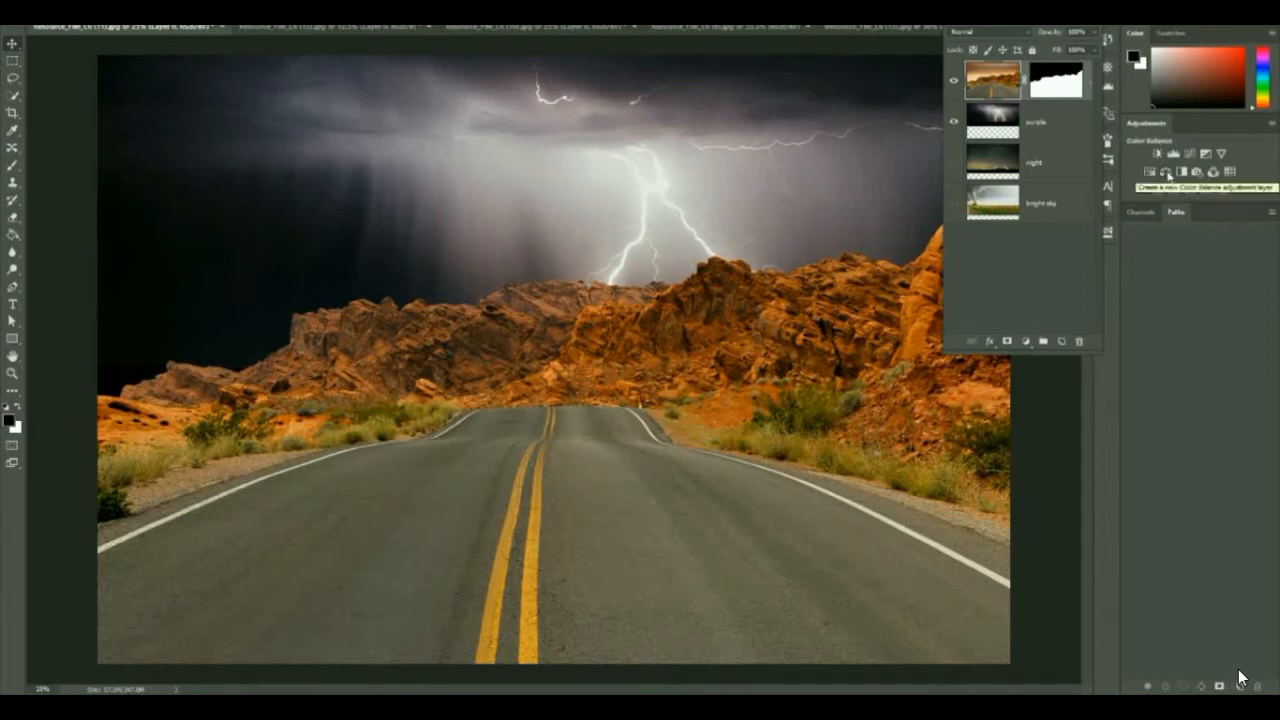
pyautogui.click(1168, 173)
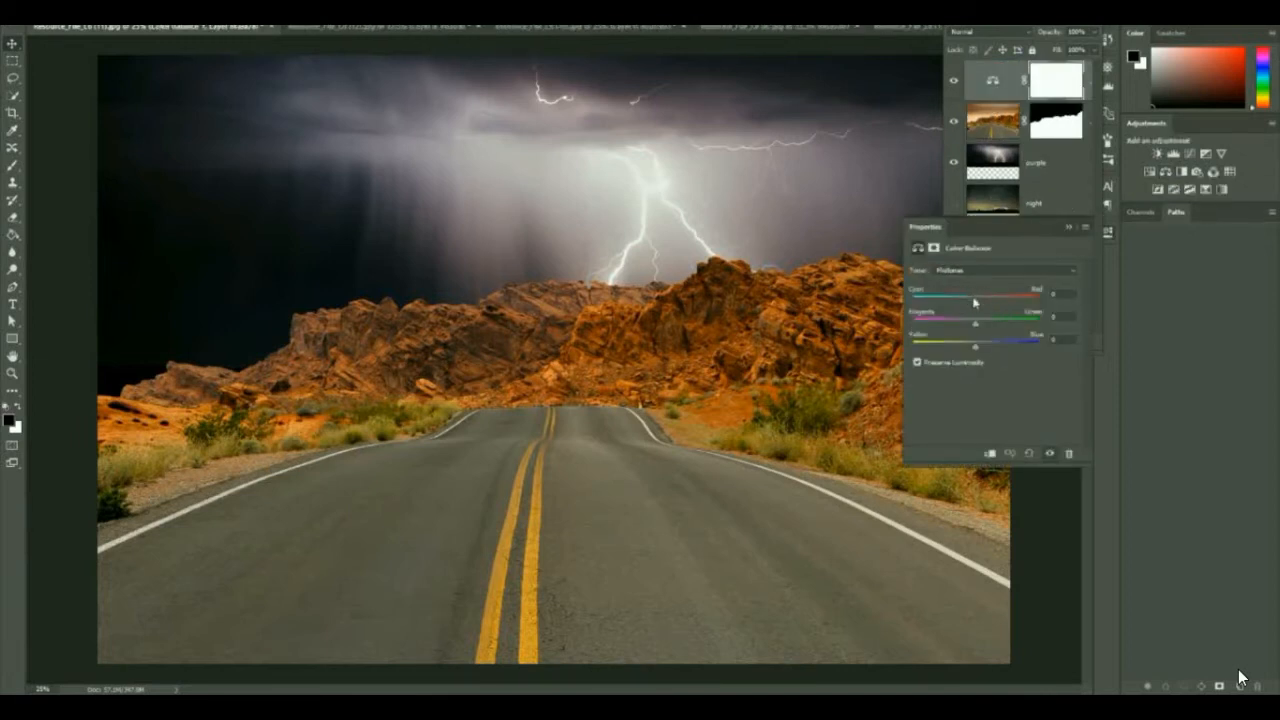
# - Try shifting the Color Balance midtones toward blue and toward yellow on the whole image, and reset all three values to 0
pyautogui.moveTo(977, 305)
pyautogui.mouseDown()
pyautogui.moveTo(930, 304)
pyautogui.moveTo(987, 302)
pyautogui.moveTo(946, 303)
pyautogui.moveTo(975, 305)
pyautogui.moveTo(960, 329)
pyautogui.moveTo(1004, 326)
pyautogui.moveTo(974, 326)
pyautogui.mouseUp()
pyautogui.moveTo(978, 305); pyautogui.dragTo(998, 354)
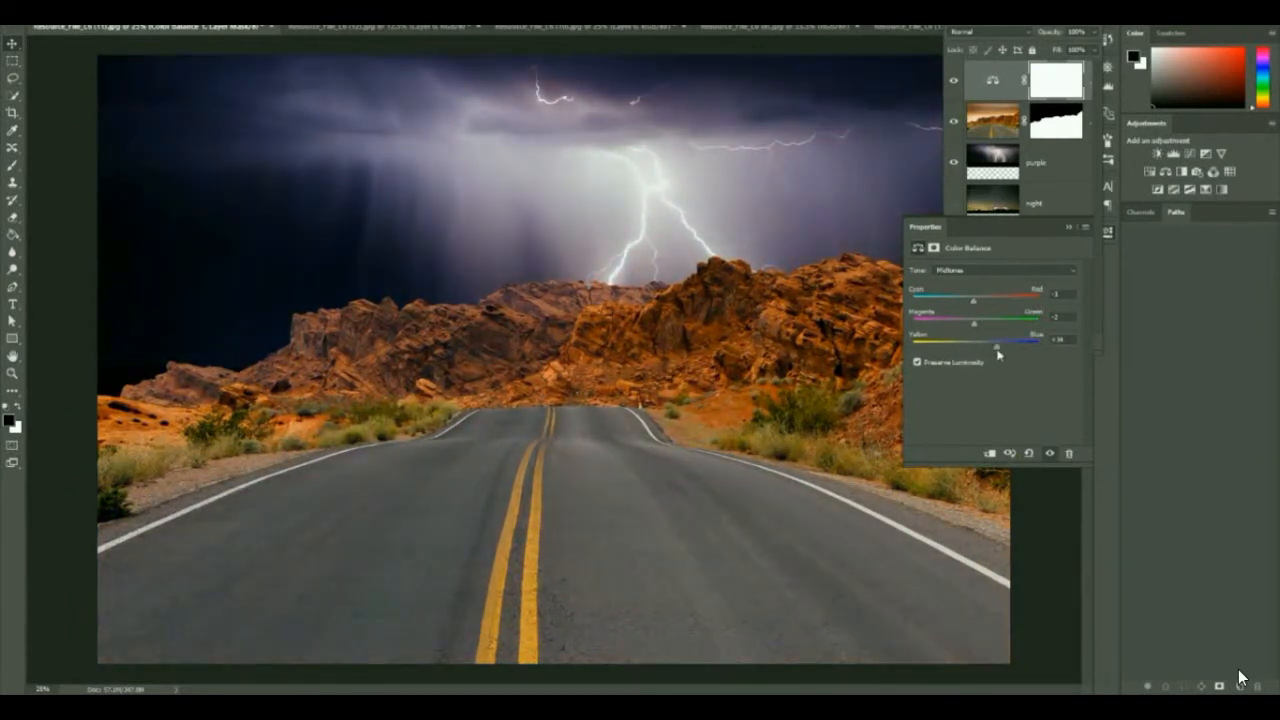
pyautogui.moveTo(997, 354)
pyautogui.mouseDown()
pyautogui.moveTo(956, 326)
pyautogui.moveTo(975, 301)
pyautogui.moveTo(972, 349)
pyautogui.mouseUp()
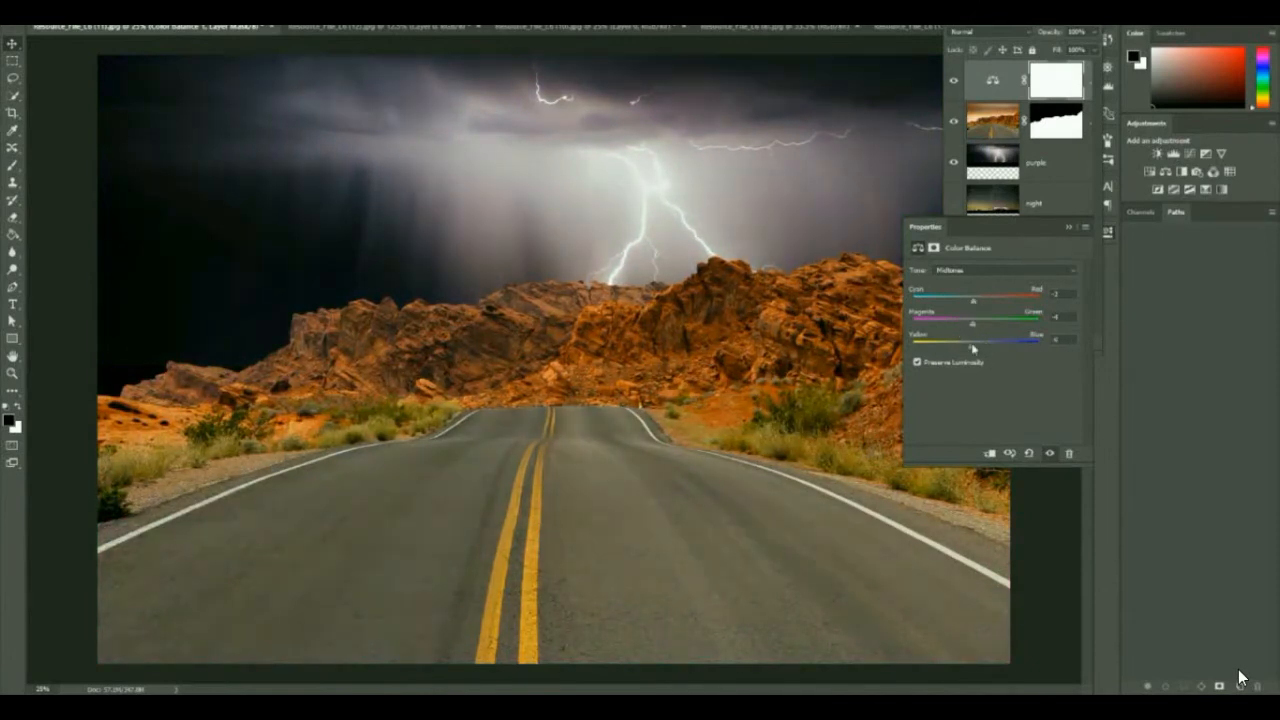
pyautogui.write('000')
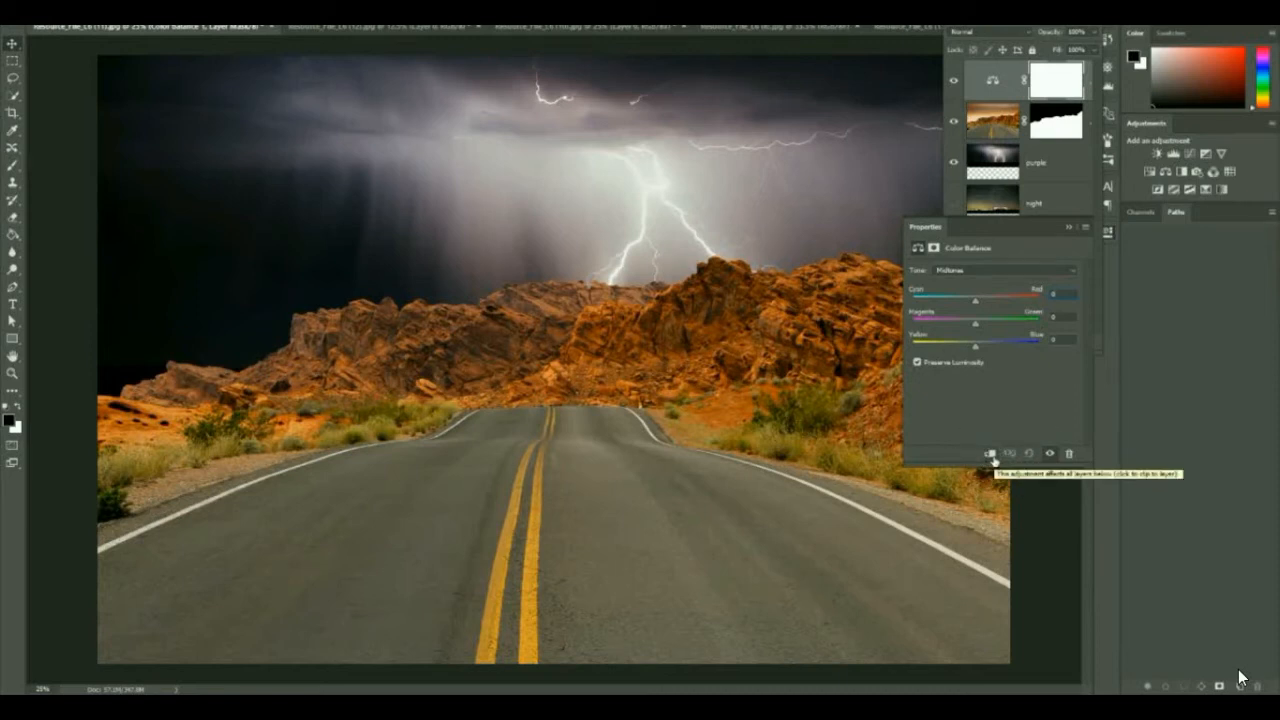
# - Clip the Color Balance adjustment to the road layer directly below with a clipping mask
pyautogui.click(991, 455)
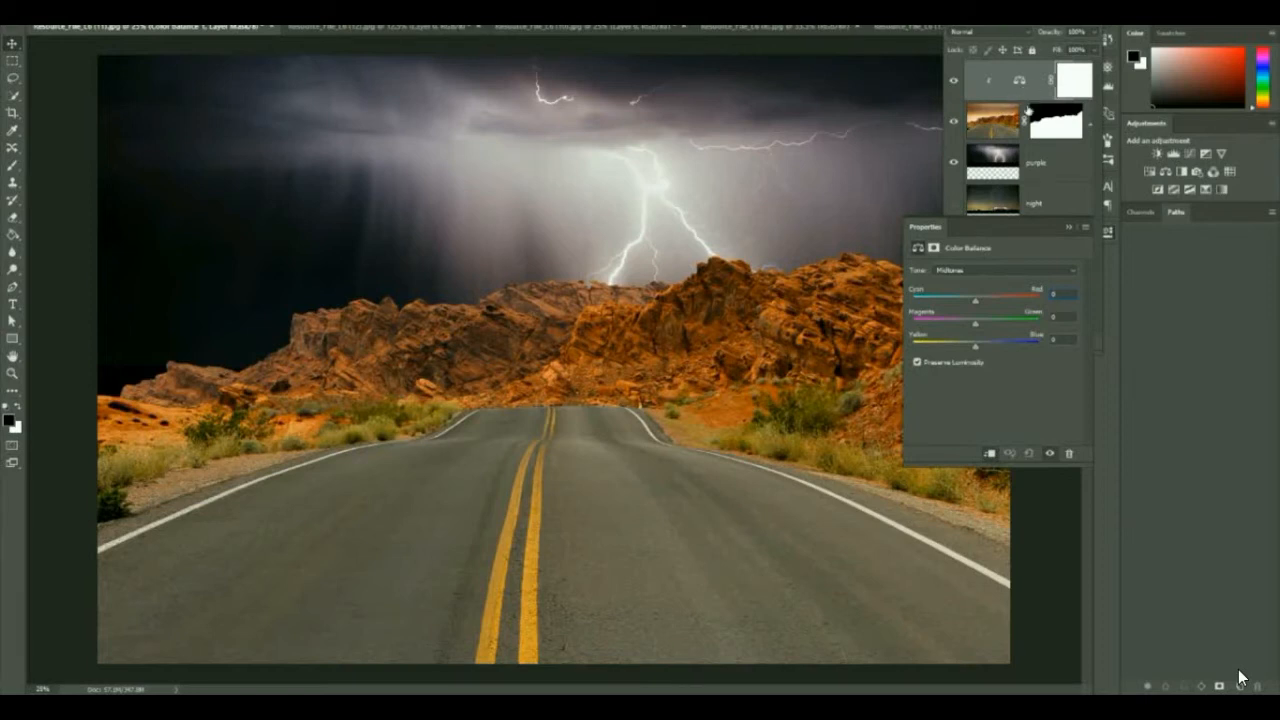
pyautogui.click(990, 82)
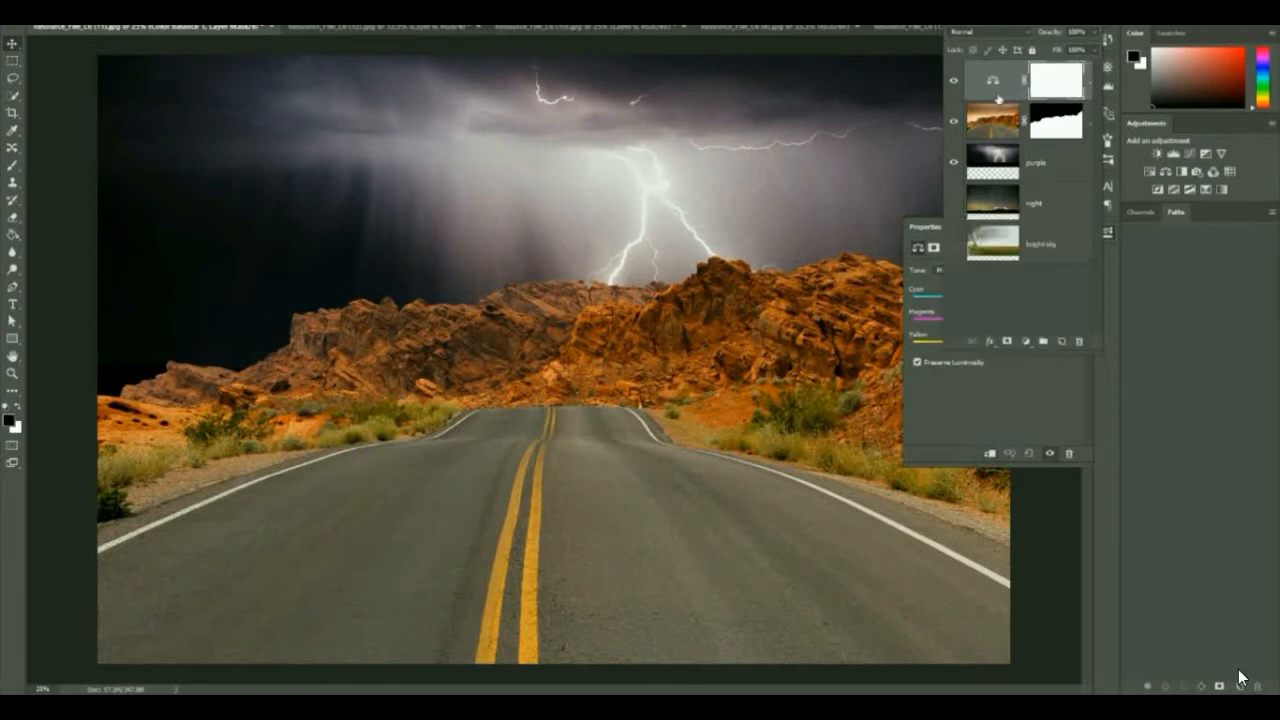
pyautogui.rightClick(998, 94)
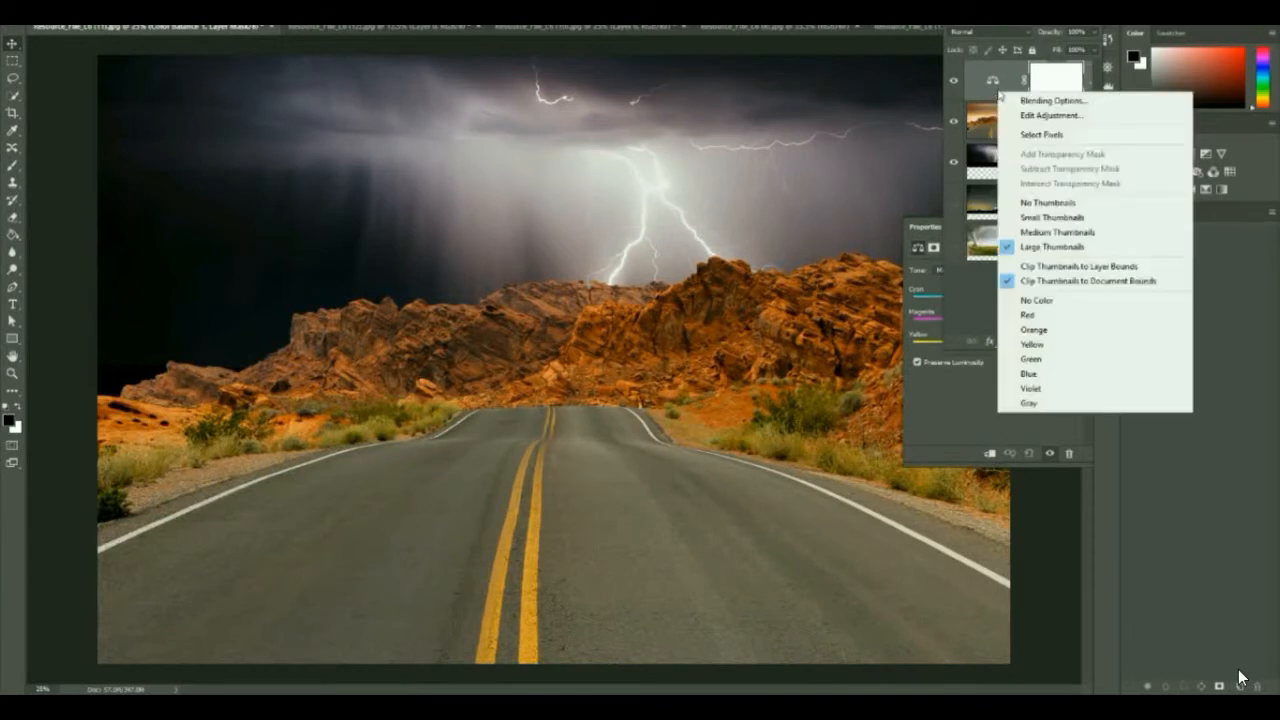
pyautogui.click(1090, 84)
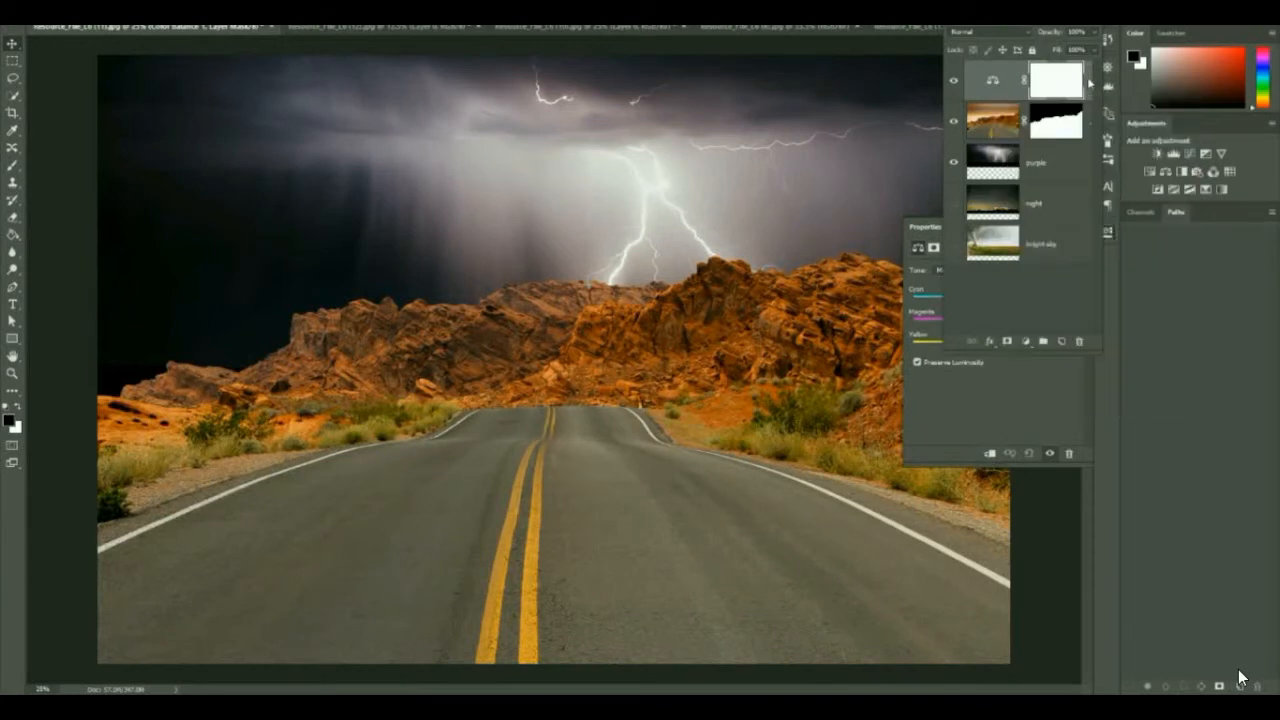
pyautogui.rightClick(1090, 76)
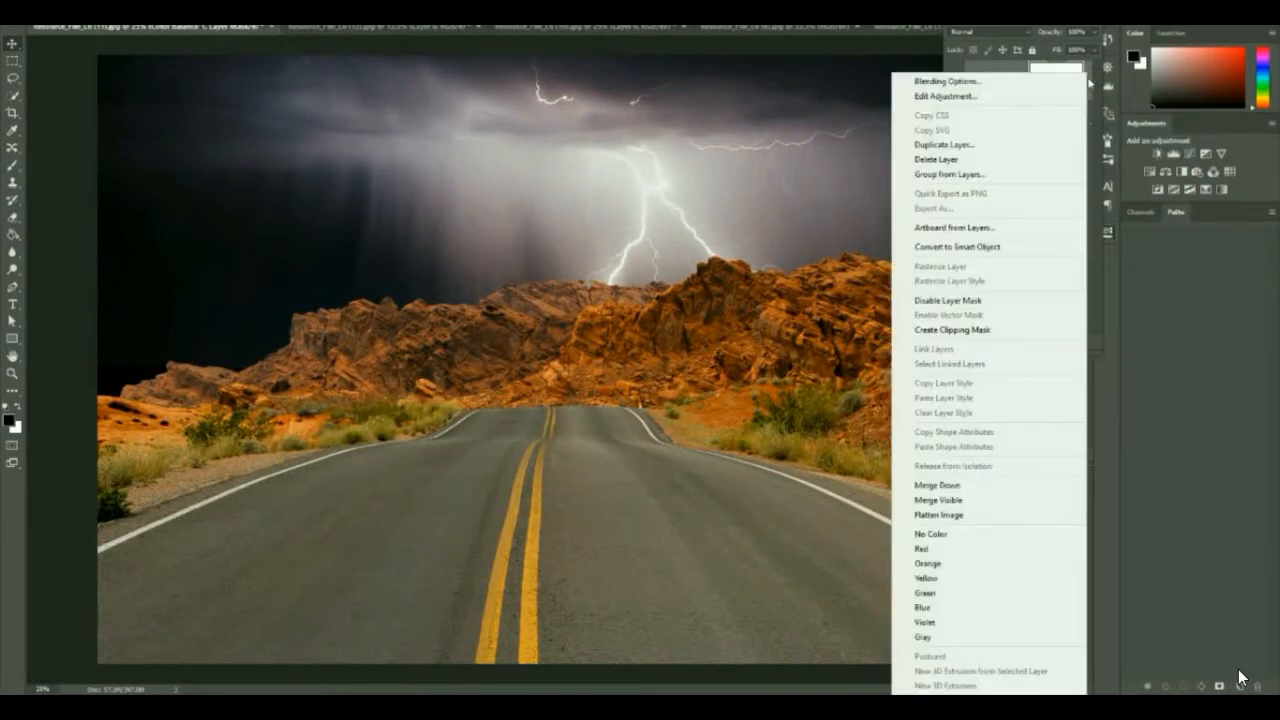
pyautogui.click(988, 334)
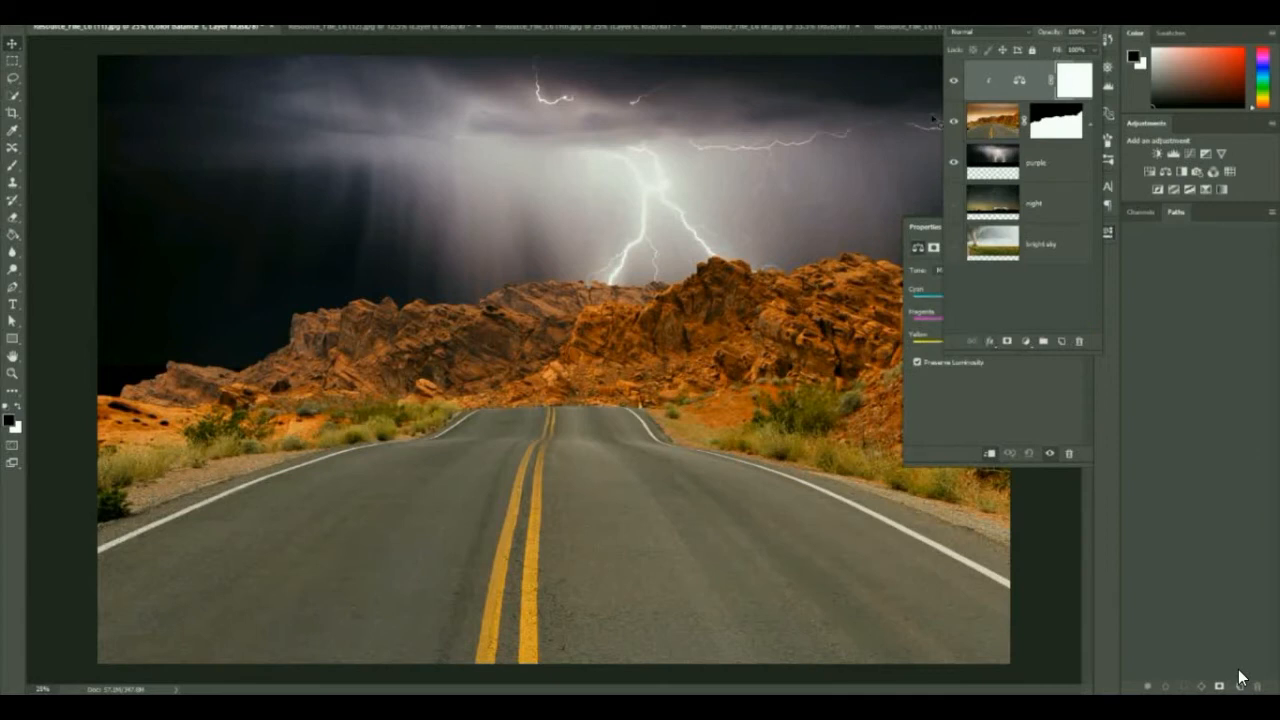
# - Shift the clipped Color Balance midtones to about -50 toward cyan, -45 toward magenta and +18 toward blue
pyautogui.click(1016, 86)
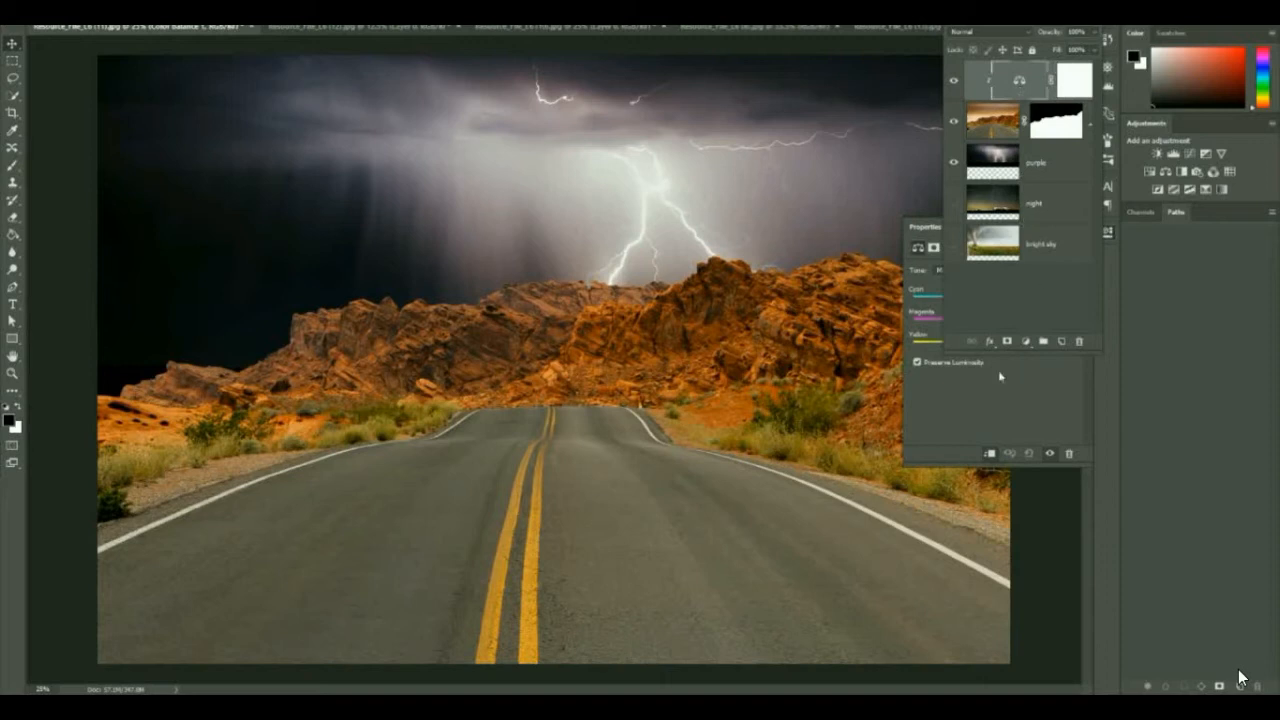
pyautogui.click(1012, 400)
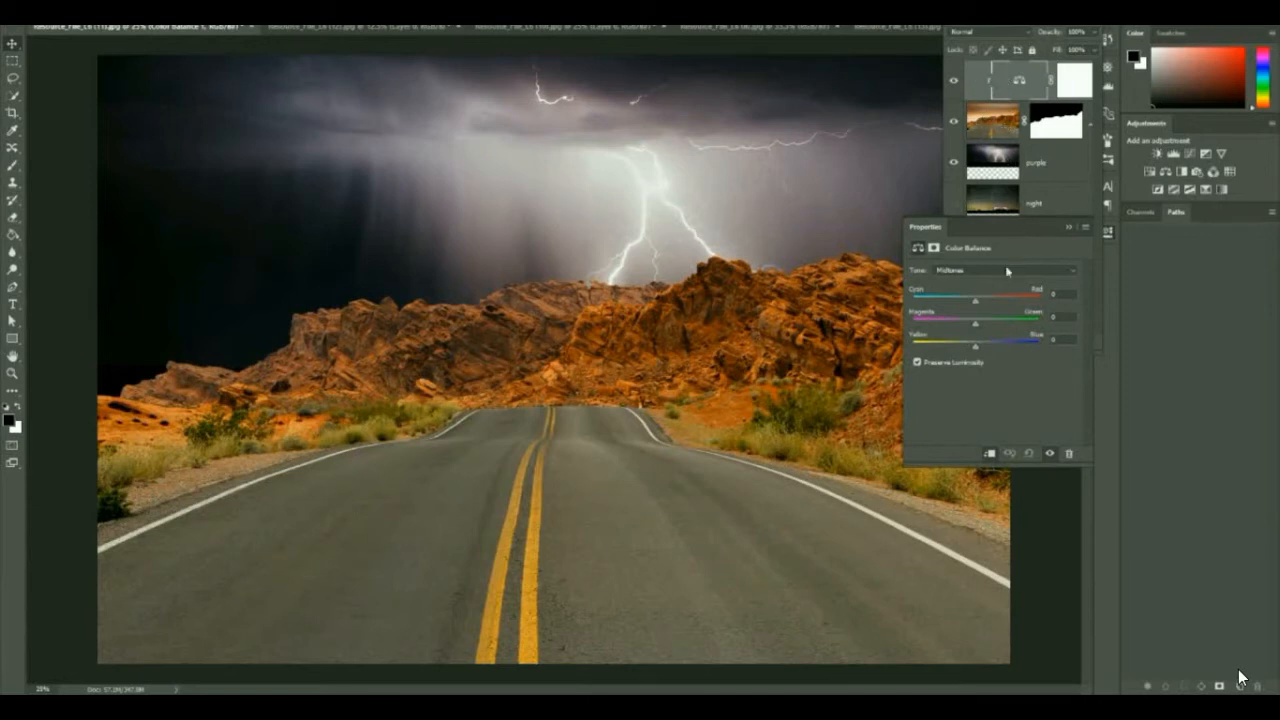
pyautogui.moveTo(977, 327)
pyautogui.mouseDown()
pyautogui.moveTo(963, 326)
pyautogui.moveTo(987, 349)
pyautogui.mouseUp()
pyautogui.moveTo(977, 302)
pyautogui.mouseDown()
pyautogui.moveTo(960, 305)
pyautogui.moveTo(994, 310)
pyautogui.moveTo(952, 302)
pyautogui.mouseUp()
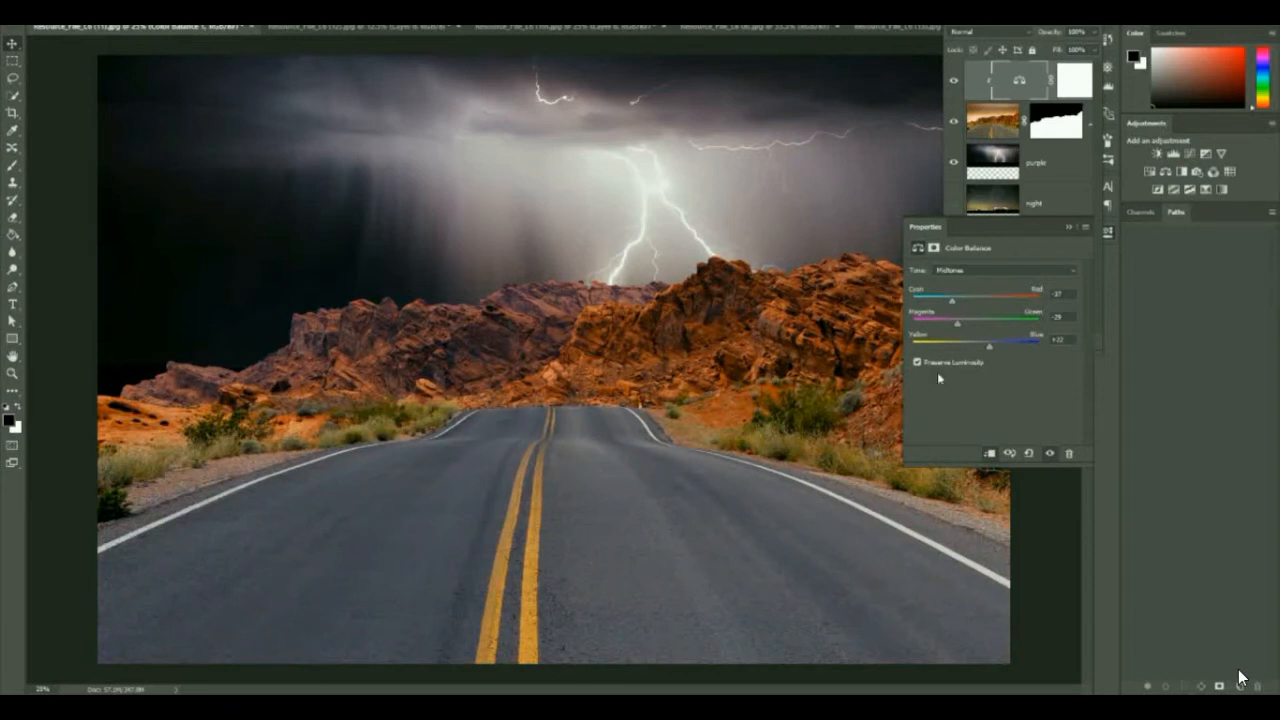
pyautogui.moveTo(957, 324); pyautogui.dragTo(989, 357)
pyautogui.moveTo(956, 302); pyautogui.dragTo(945, 305)
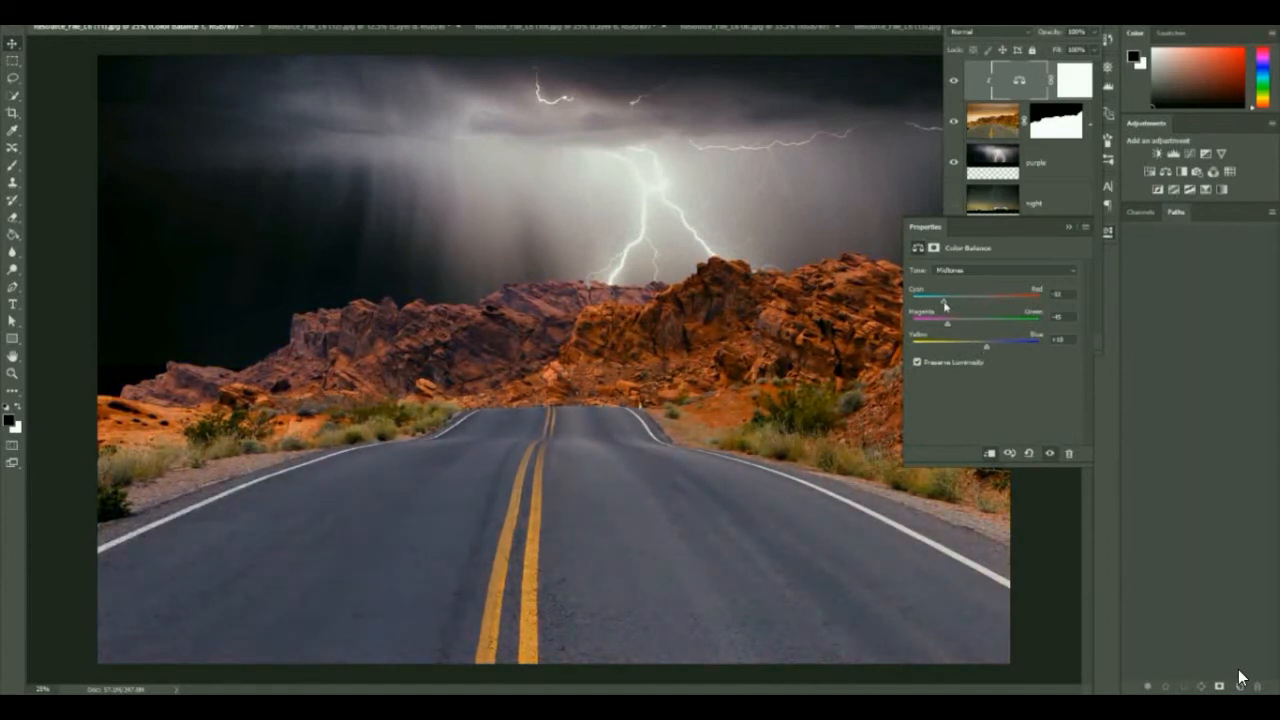
pyautogui.click(1066, 228)
# - Compare the road scene with and without the Color Balance adjustment, leaving the adjustment visible
pyautogui.click(953, 82)
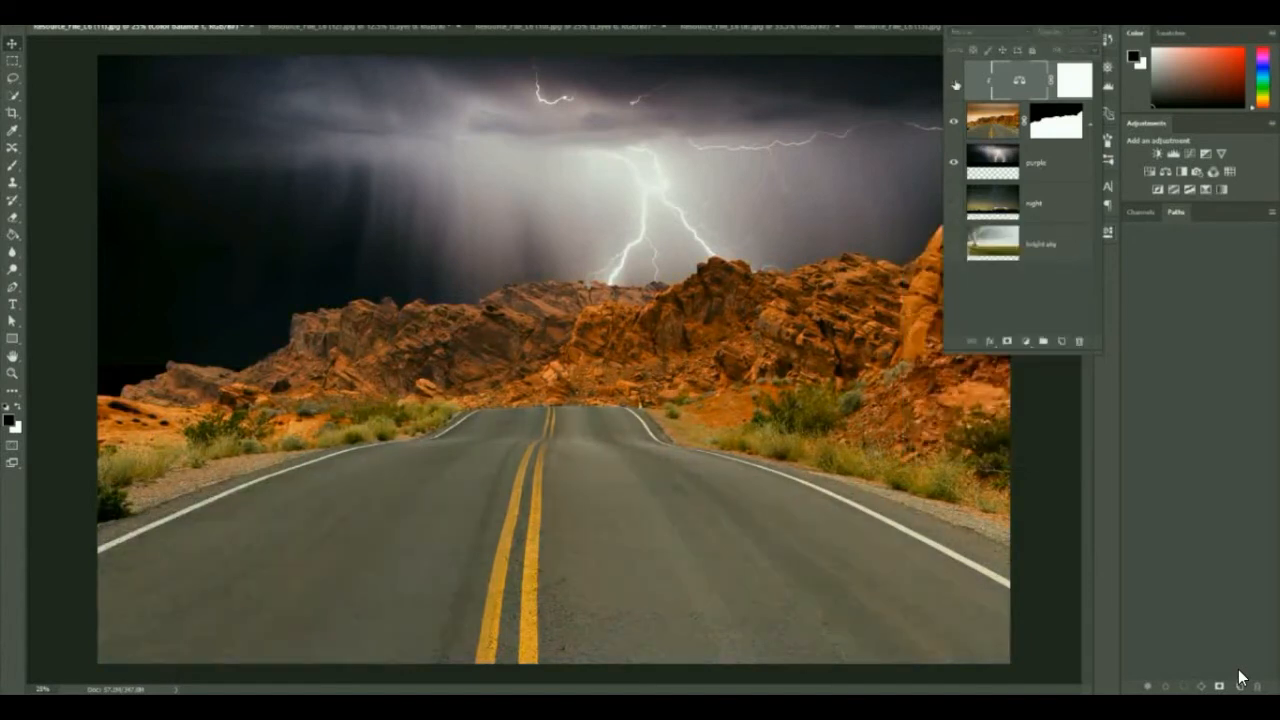
pyautogui.click(954, 83)
pyautogui.click(954, 83)
pyautogui.click(954, 83)
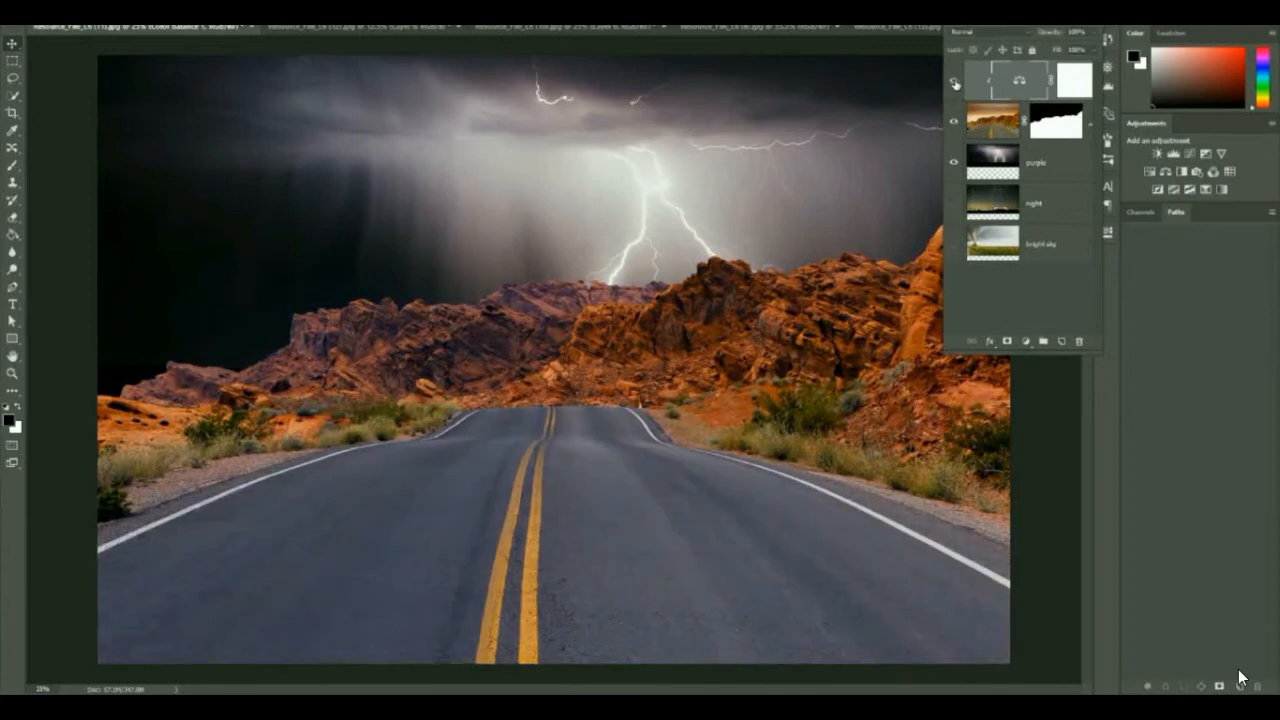
pyautogui.click(955, 83)
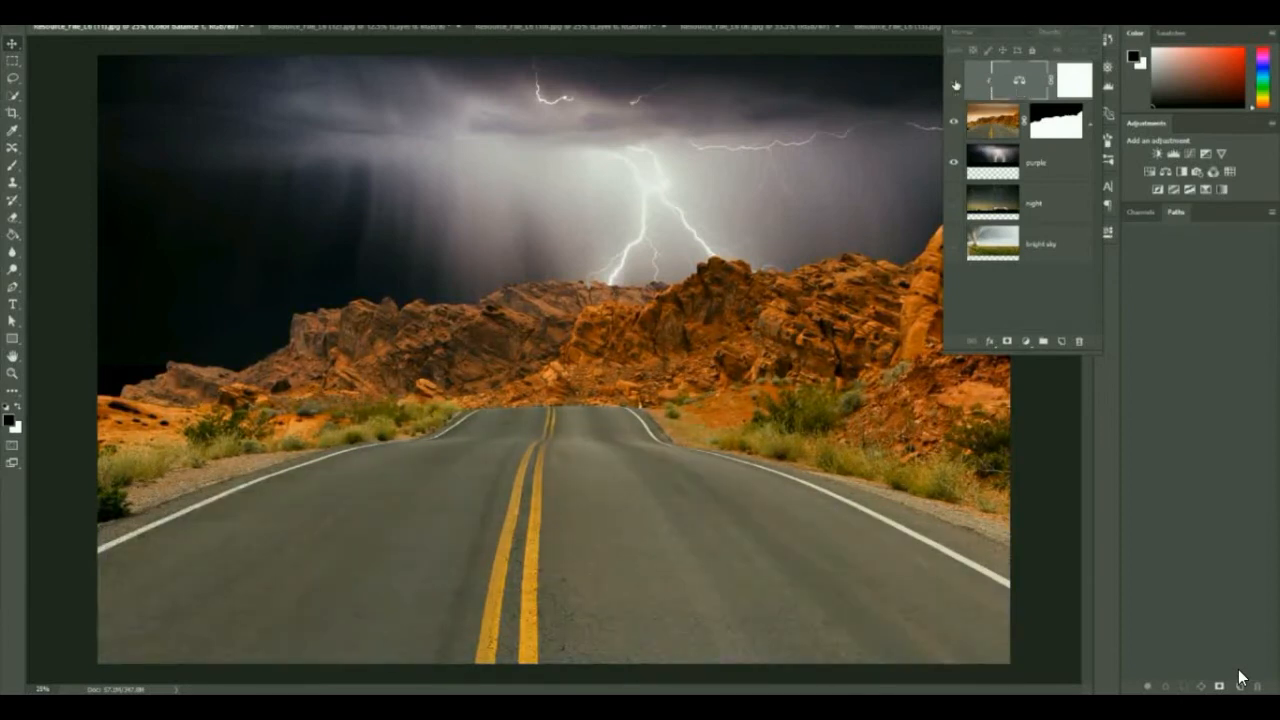
pyautogui.click(955, 83)
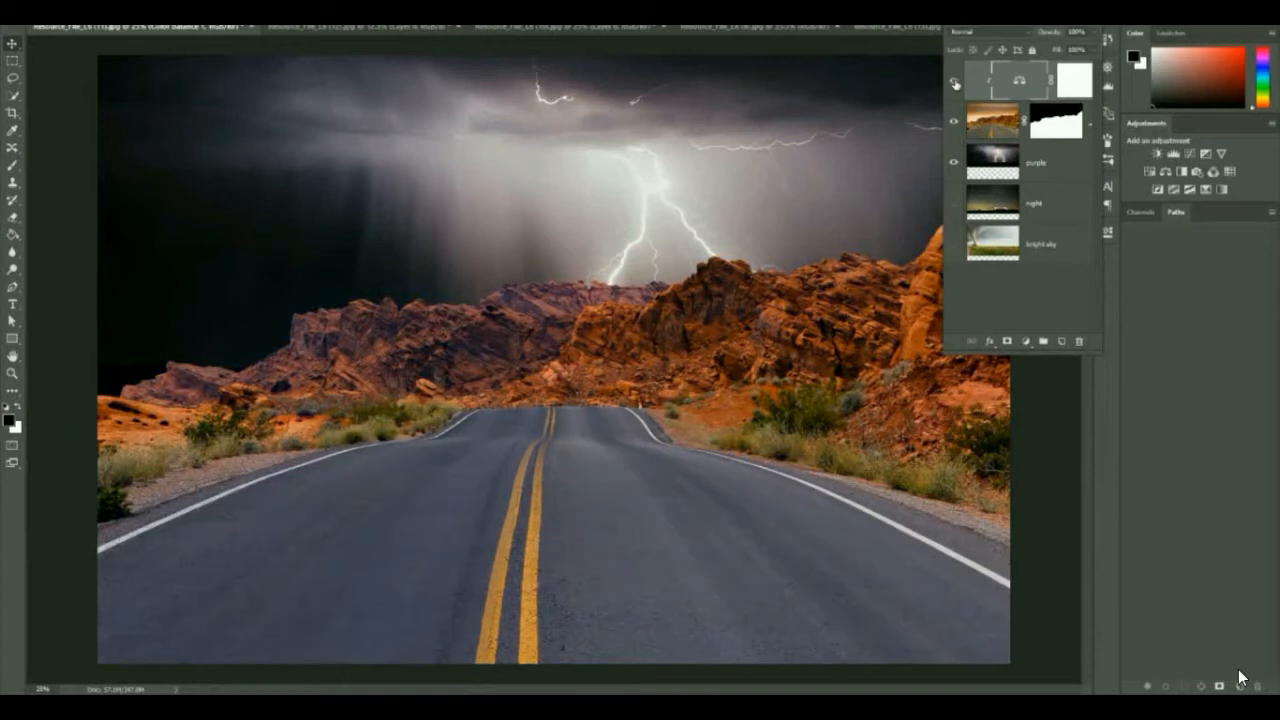
# - Toggle the clipped Color Balance adjustment off and on to check its effect on the road and rocks
pyautogui.click(955, 83)
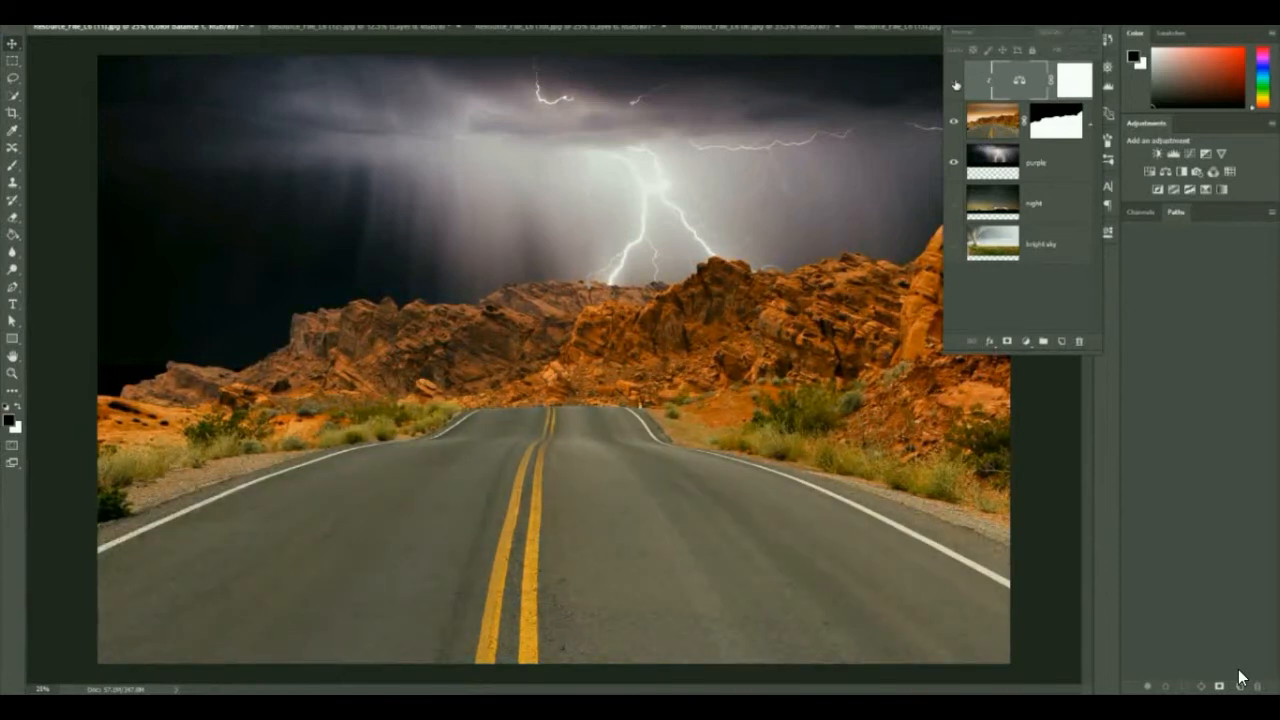
pyautogui.click(955, 83)
pyautogui.click(955, 83)
pyautogui.click(955, 84)
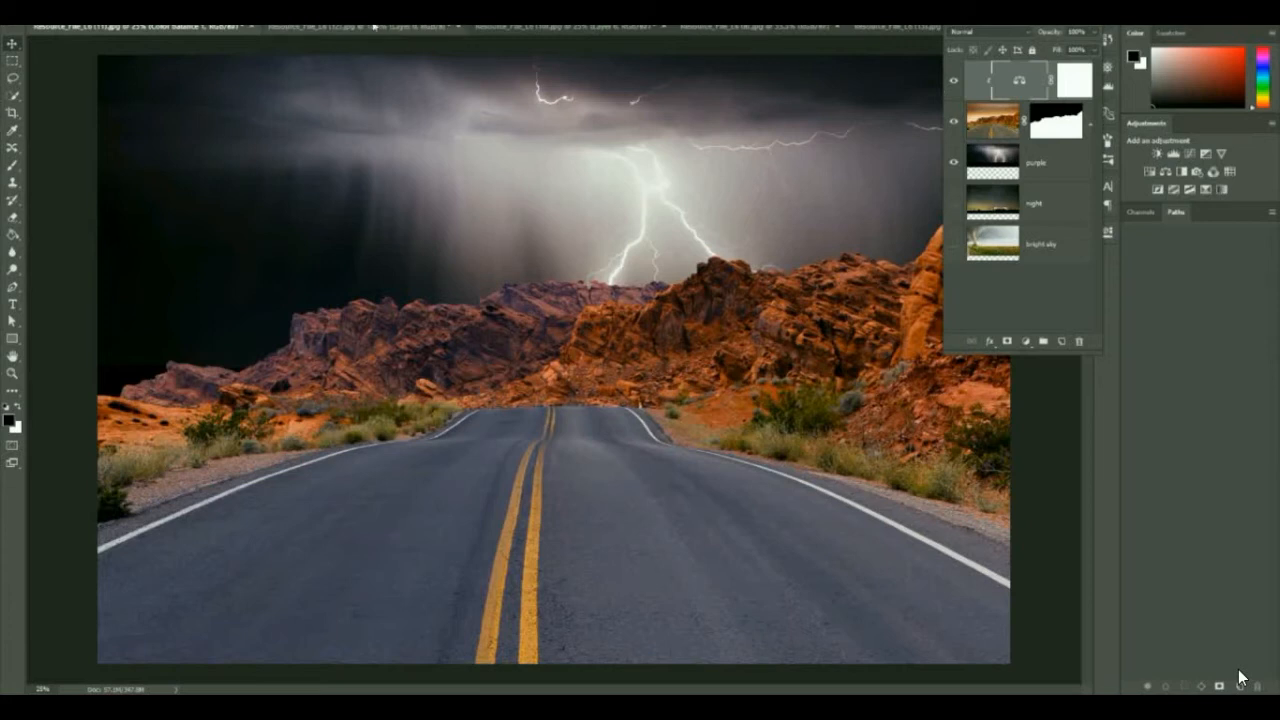
# - Close the tornado, starry night and lightning source images without saving their changes
pyautogui.click(430, 28)
pyautogui.click(460, 28)
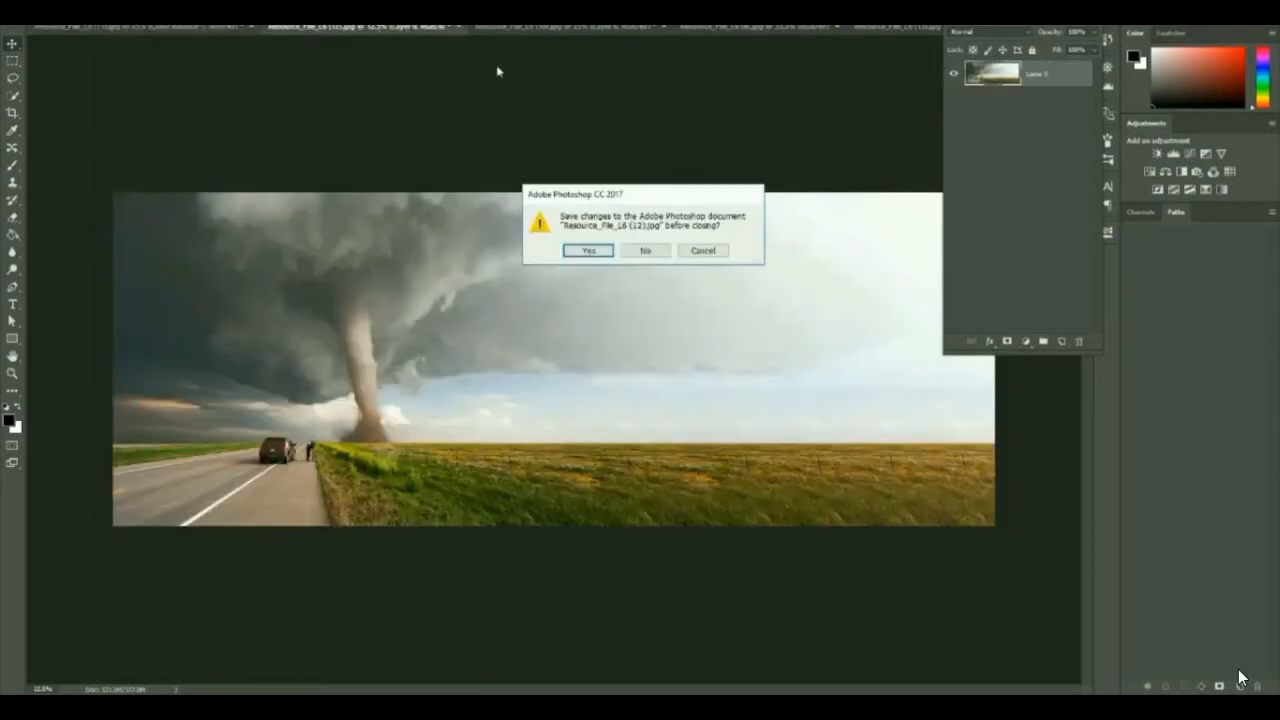
pyautogui.click(645, 250)
pyautogui.click(445, 30)
pyautogui.click(460, 28)
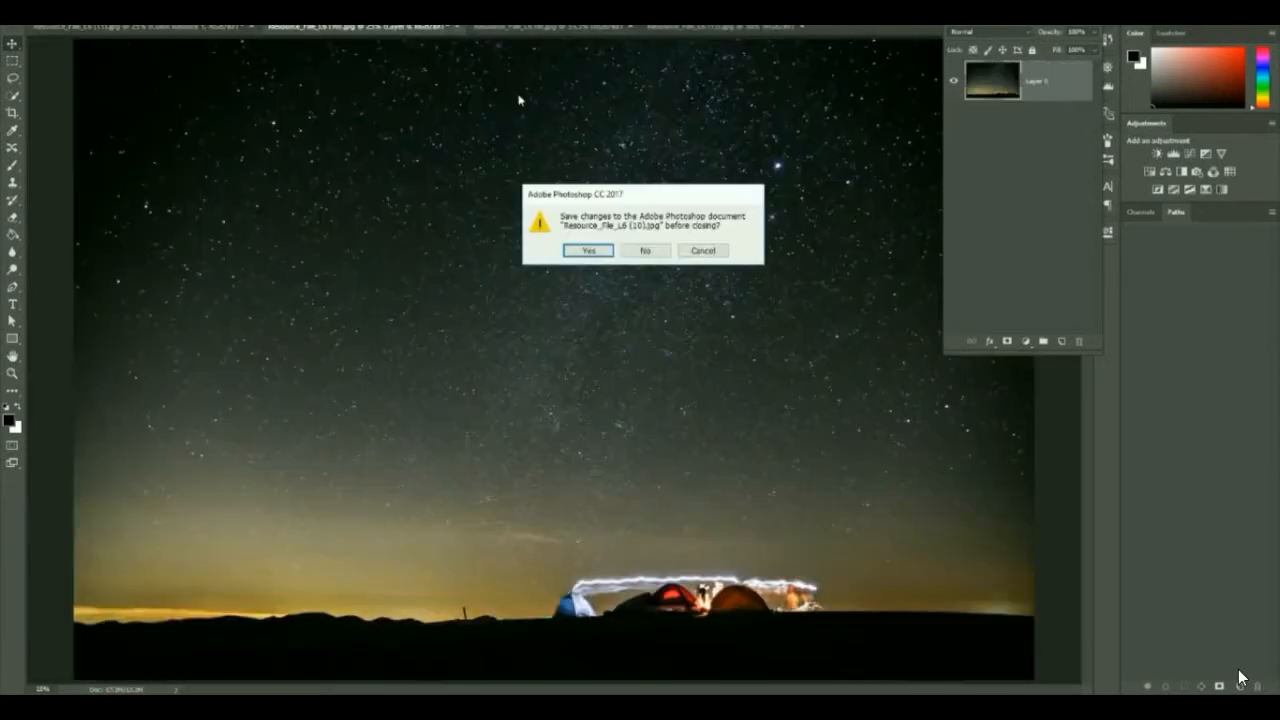
pyautogui.click(645, 250)
pyautogui.click(398, 28)
pyautogui.click(423, 27)
pyautogui.click(422, 28)
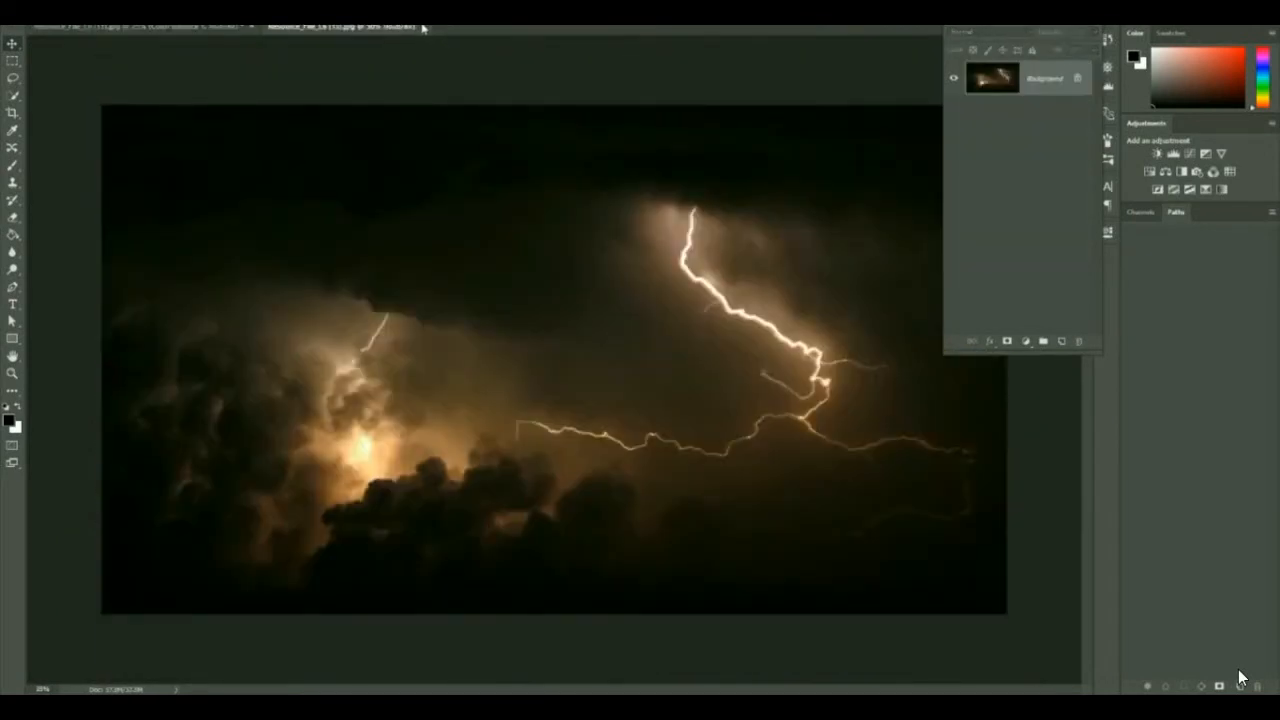
pyautogui.click(422, 27)
# - Open the water image Resource_File_L6 (14) together with the coffee cup image Resource_File_L6 (15)
pyautogui.click(33, 2)
pyautogui.click(50, 9)
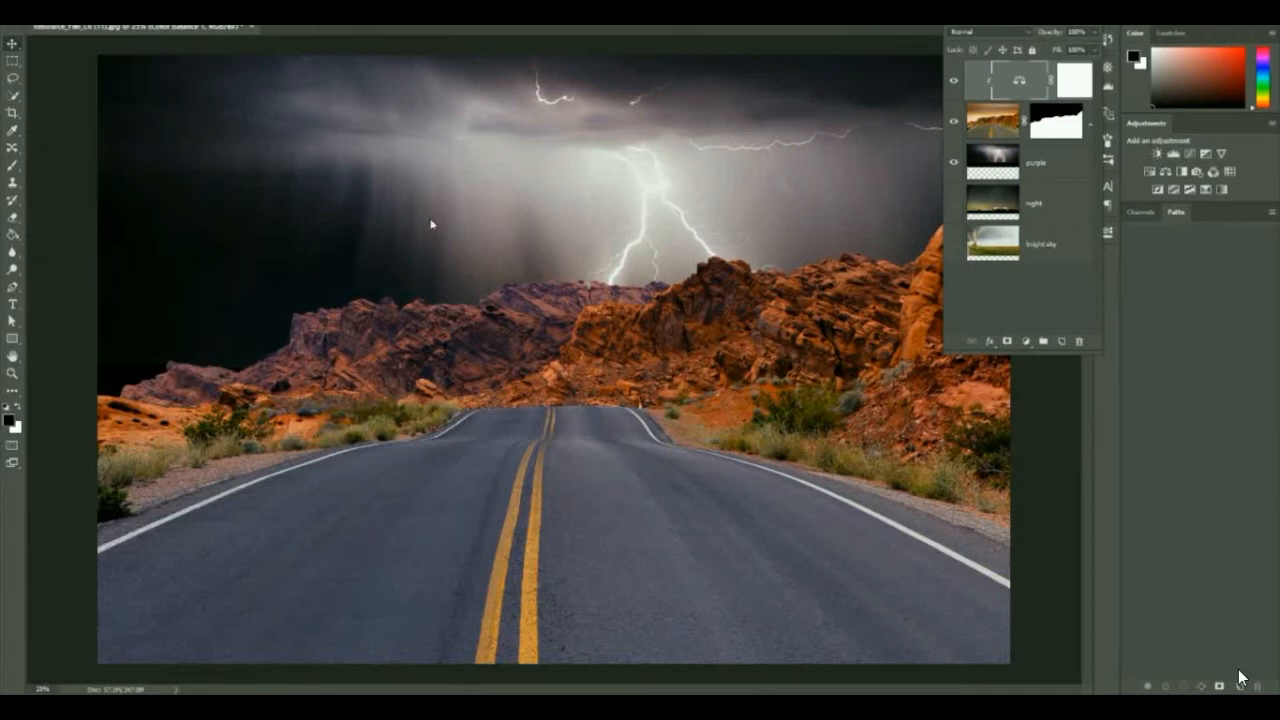
pyautogui.scroll(-3, 404, 206)
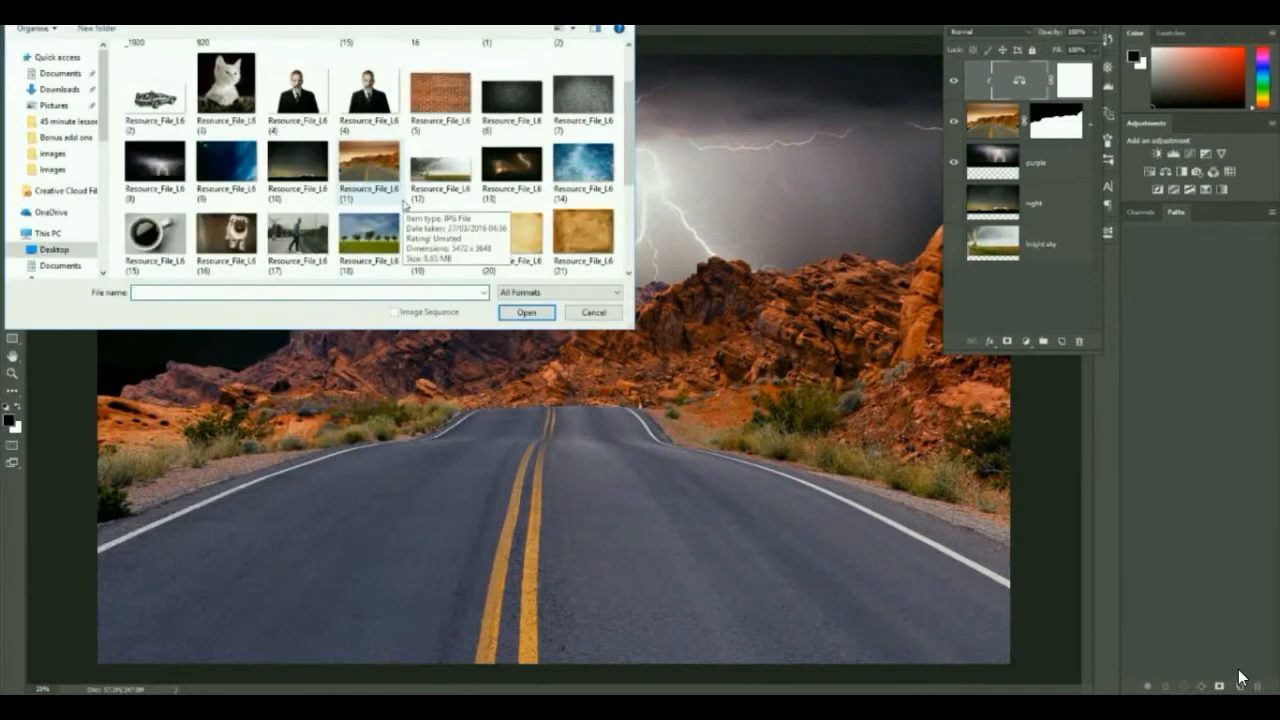
pyautogui.click(155, 147)
pyautogui.keyDown('ctrl'); pyautogui.click(583, 78); pyautogui.keyUp('ctrl')
pyautogui.click(536, 314)
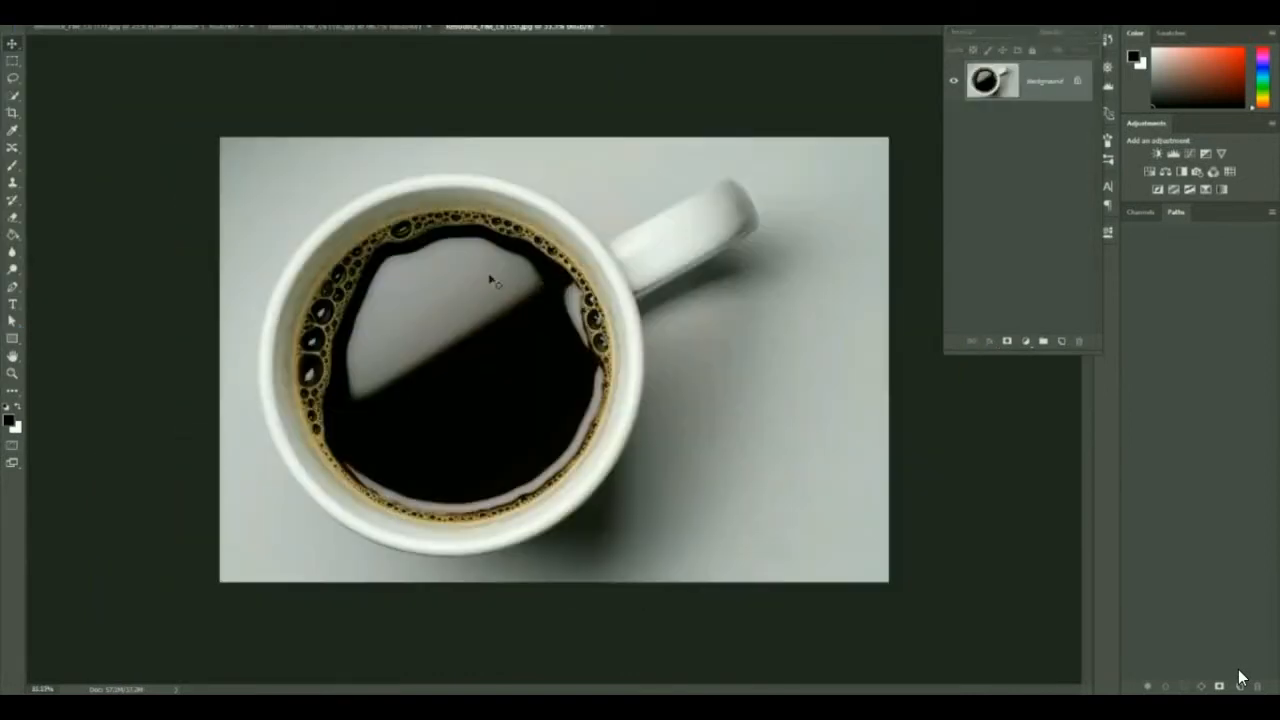
# - Unlock the water image's background layer and move it onto the coffee cup image as a new layer
pyautogui.click(322, 30)
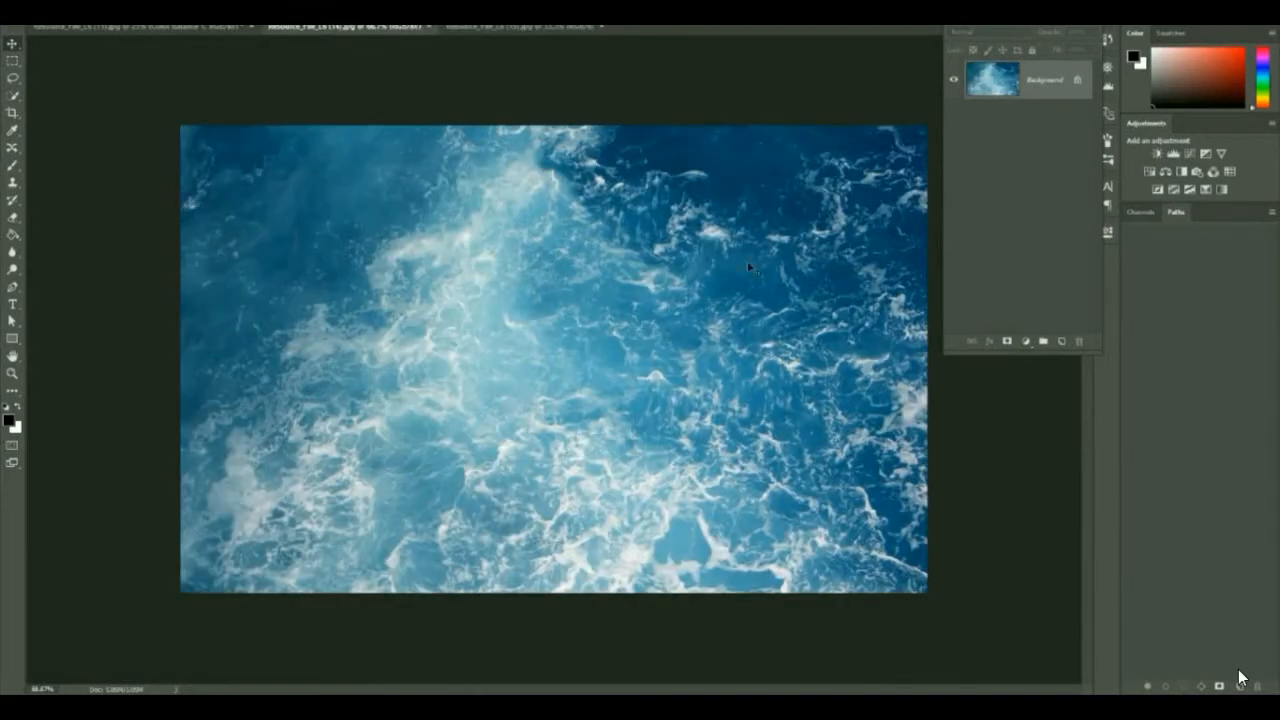
pyautogui.click(1077, 80)
pyautogui.moveTo(480, 308); pyautogui.dragTo(478, 351)
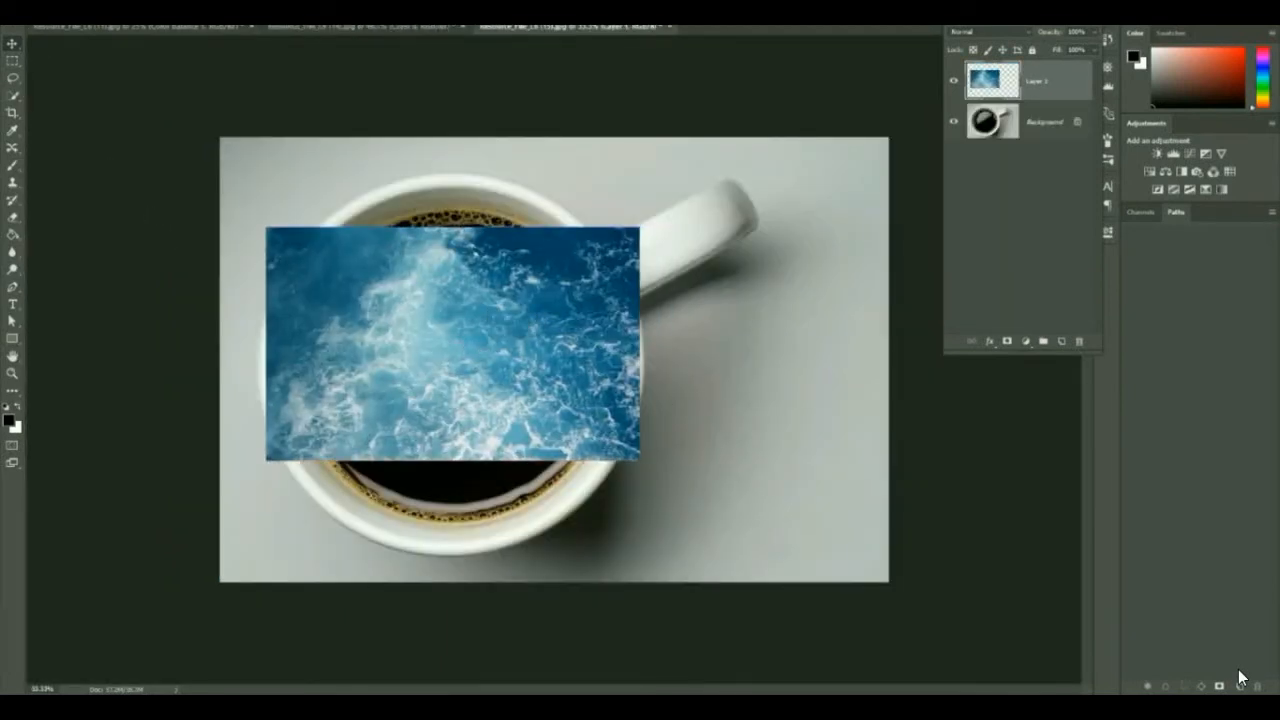
# - Scale up the water layer until it covers the coffee inside the cup, and hide the layer
pyautogui.hotkey('ctrl', 't')
pyautogui.moveTo(267, 228); pyautogui.dragTo(226, 182)
pyautogui.moveTo(644, 466); pyautogui.dragTo(765, 538)
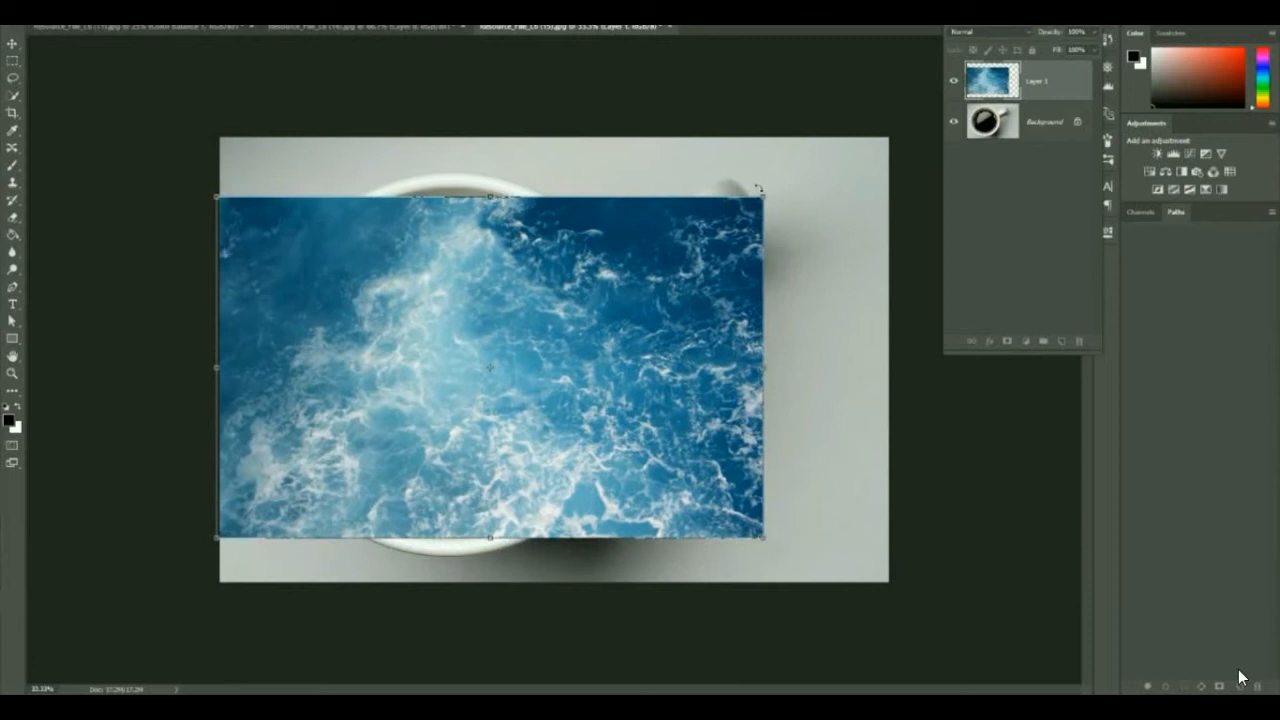
pyautogui.moveTo(764, 197); pyautogui.dragTo(775, 189)
pyautogui.moveTo(595, 321); pyautogui.dragTo(585, 317)
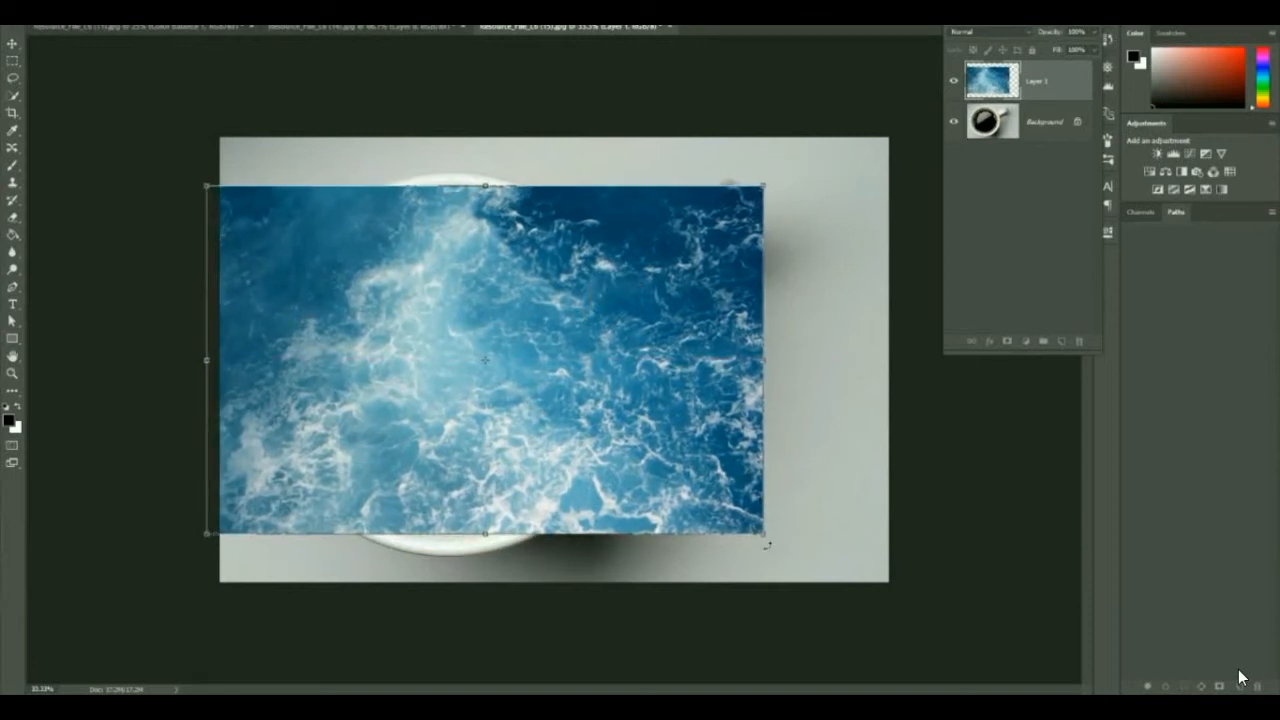
pyautogui.moveTo(767, 536); pyautogui.dragTo(789, 548)
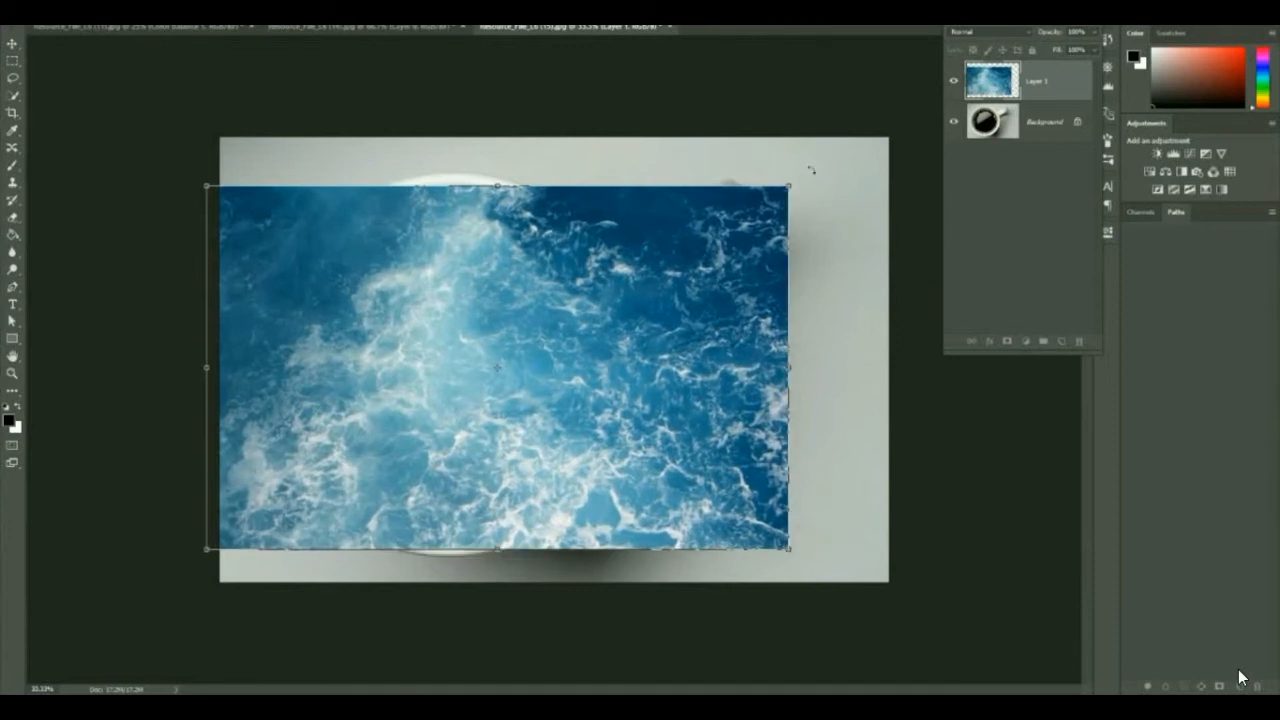
pyautogui.moveTo(789, 185); pyautogui.dragTo(797, 180)
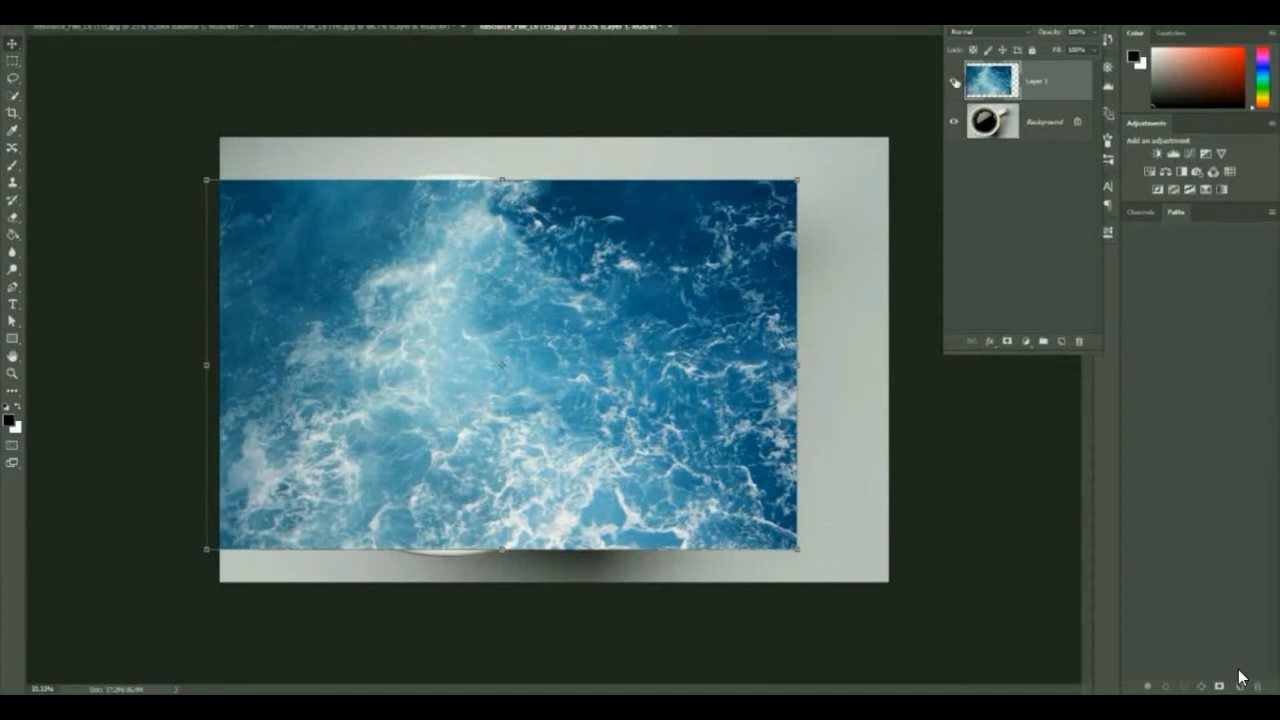
pyautogui.click(954, 81)
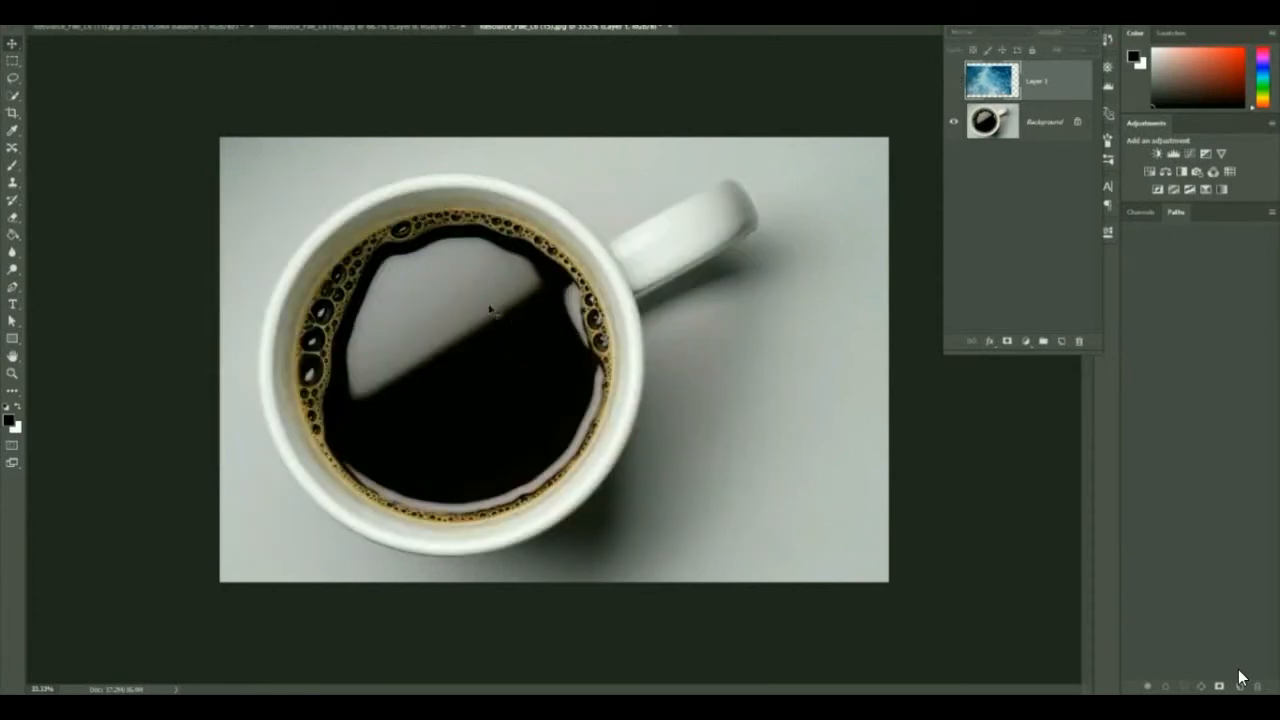
# - Try to select the coffee surface with the Quick Selection tool, working on the Background layer
pyautogui.click(12, 95)
pyautogui.moveTo(387, 379)
pyautogui.mouseDown()
pyautogui.moveTo(367, 298)
pyautogui.moveTo(450, 228)
pyautogui.moveTo(417, 239)
pyautogui.mouseUp()
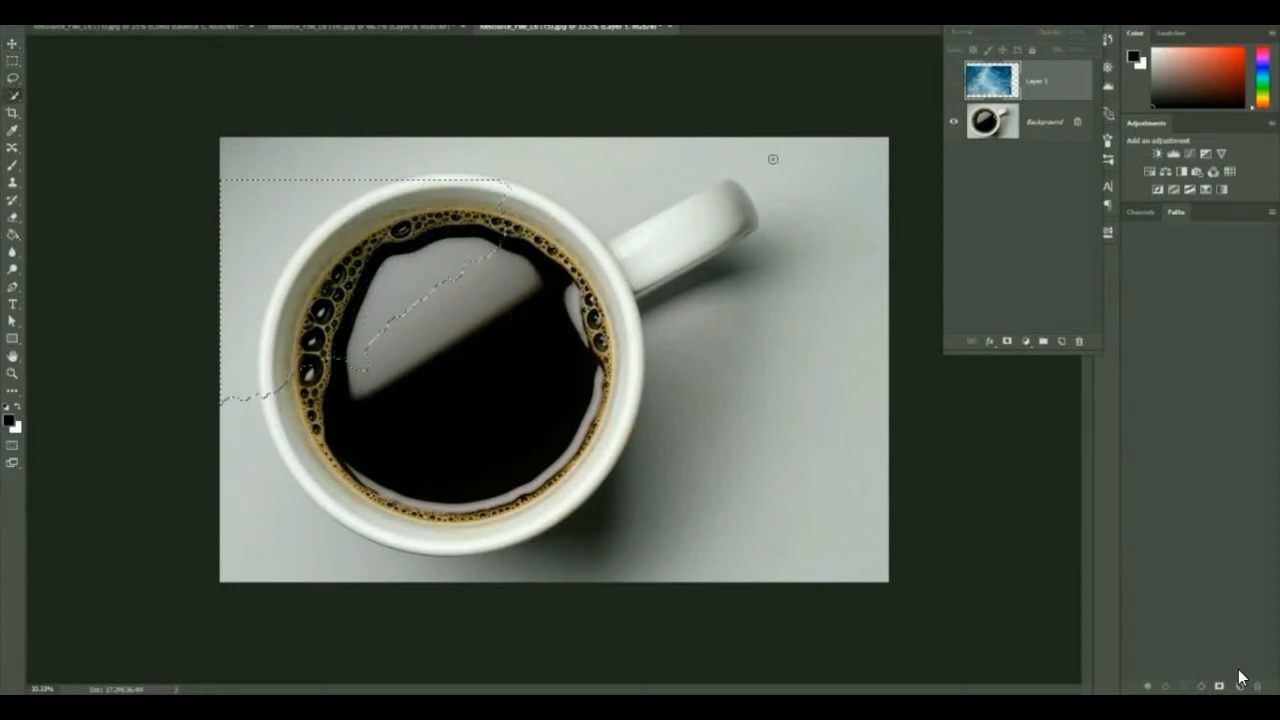
pyautogui.click(1045, 121)
pyautogui.moveTo(474, 311)
pyautogui.mouseDown()
pyautogui.moveTo(361, 278)
pyautogui.moveTo(340, 303)
pyautogui.moveTo(362, 264)
pyautogui.moveTo(451, 225)
pyautogui.mouseUp()
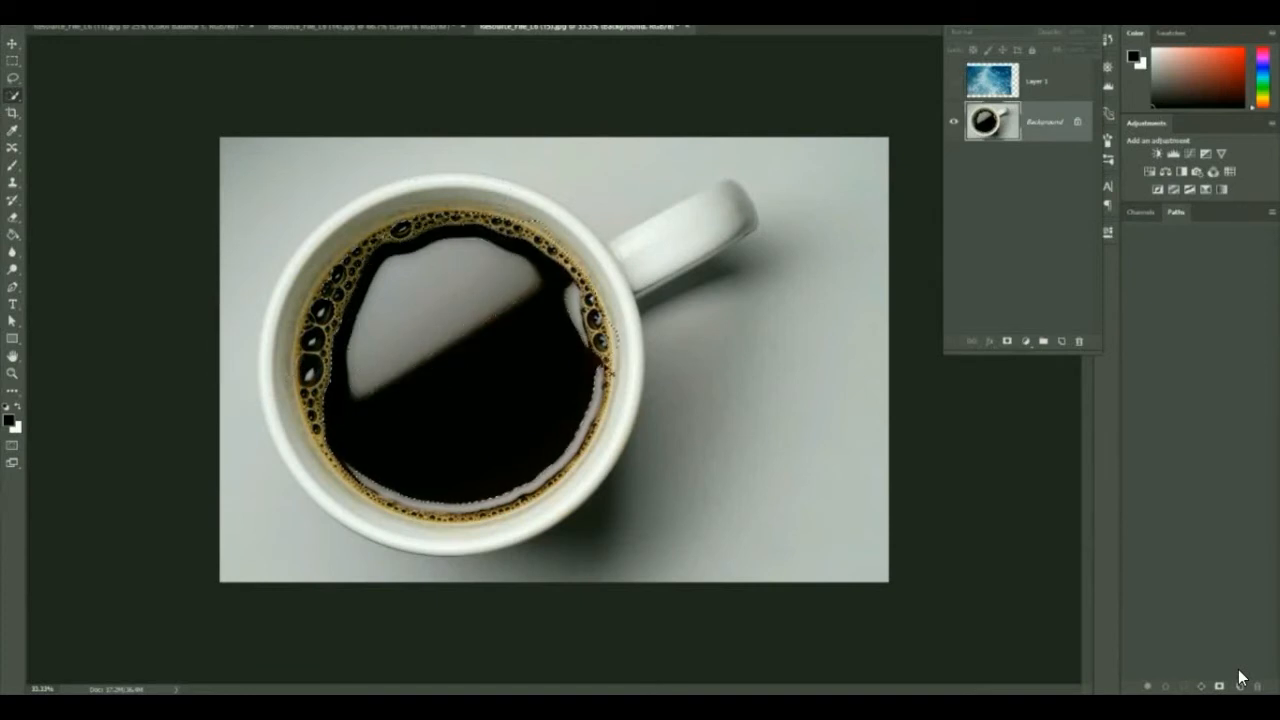
# - Draw an elliptical marquee selection around the coffee surface and align it with the cup's inner edge
pyautogui.click(14, 61)
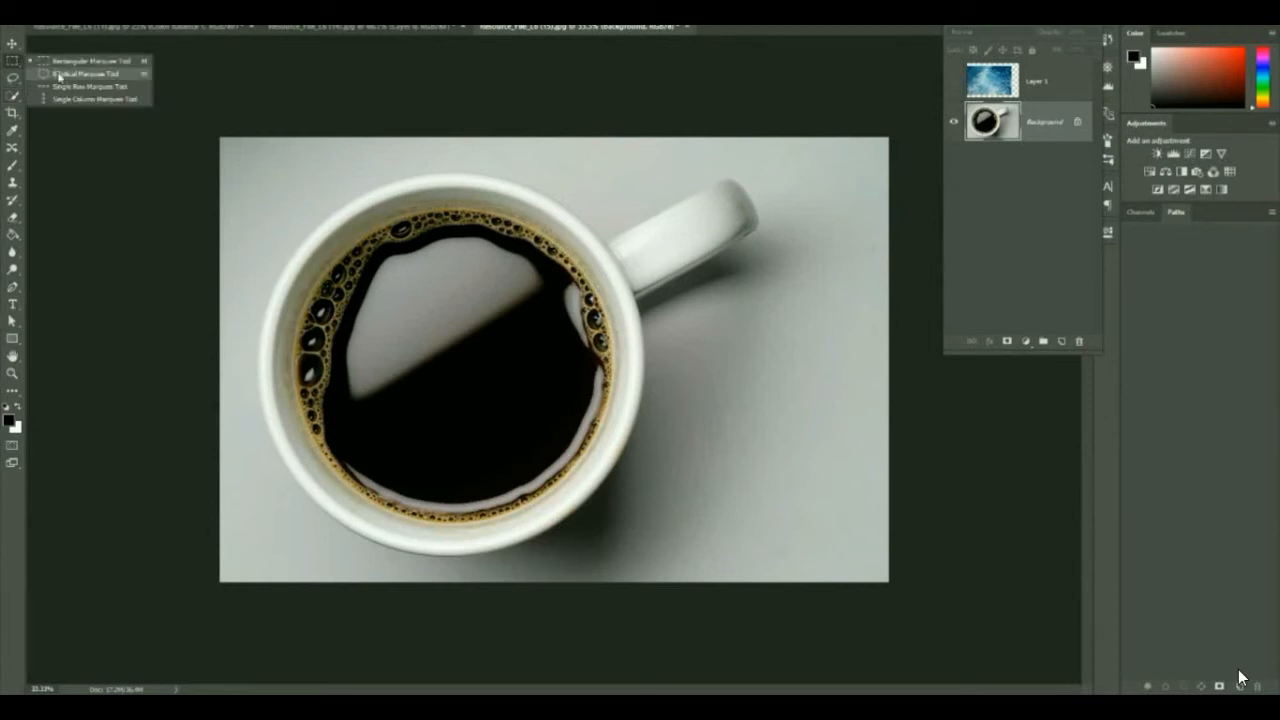
pyautogui.click(60, 76)
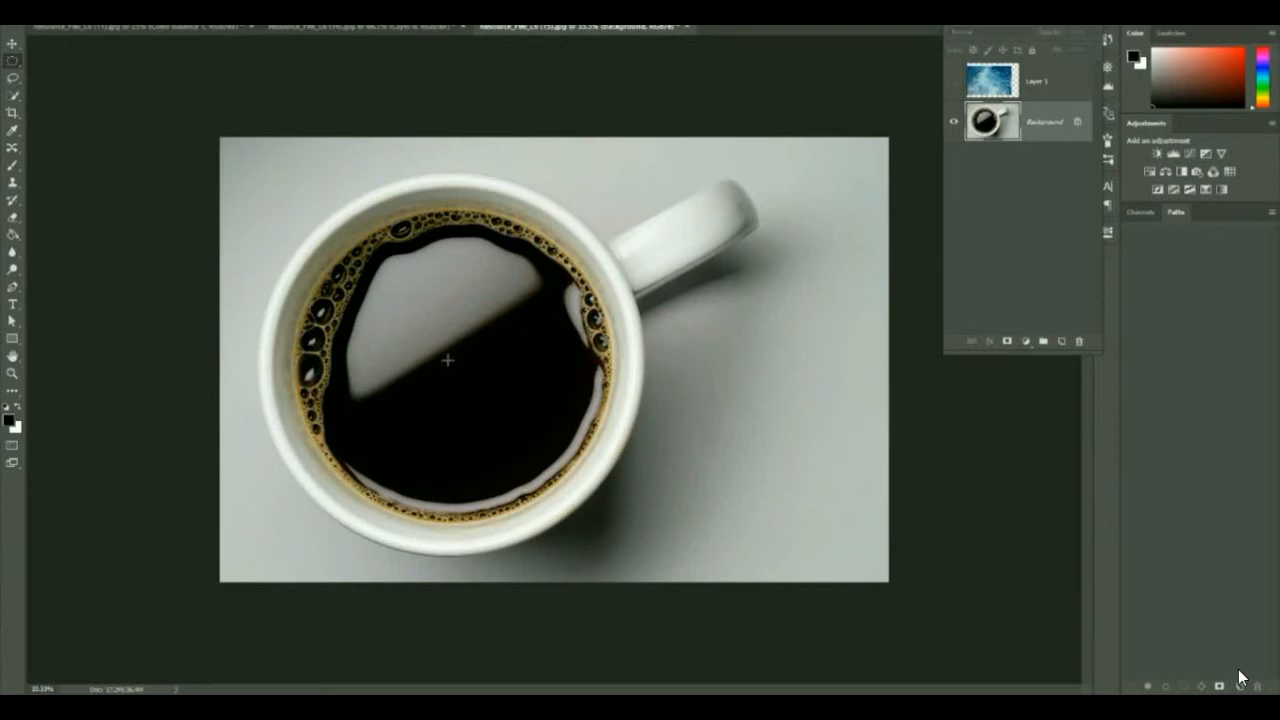
pyautogui.moveTo(447, 360); pyautogui.dragTo(611, 210)
pyautogui.moveTo(495, 223); pyautogui.dragTo(491, 233)
# - Show the water layer, rename it sea, and mask it to the elliptical selection
pyautogui.click(953, 80)
pyautogui.doubleClick(1040, 81)
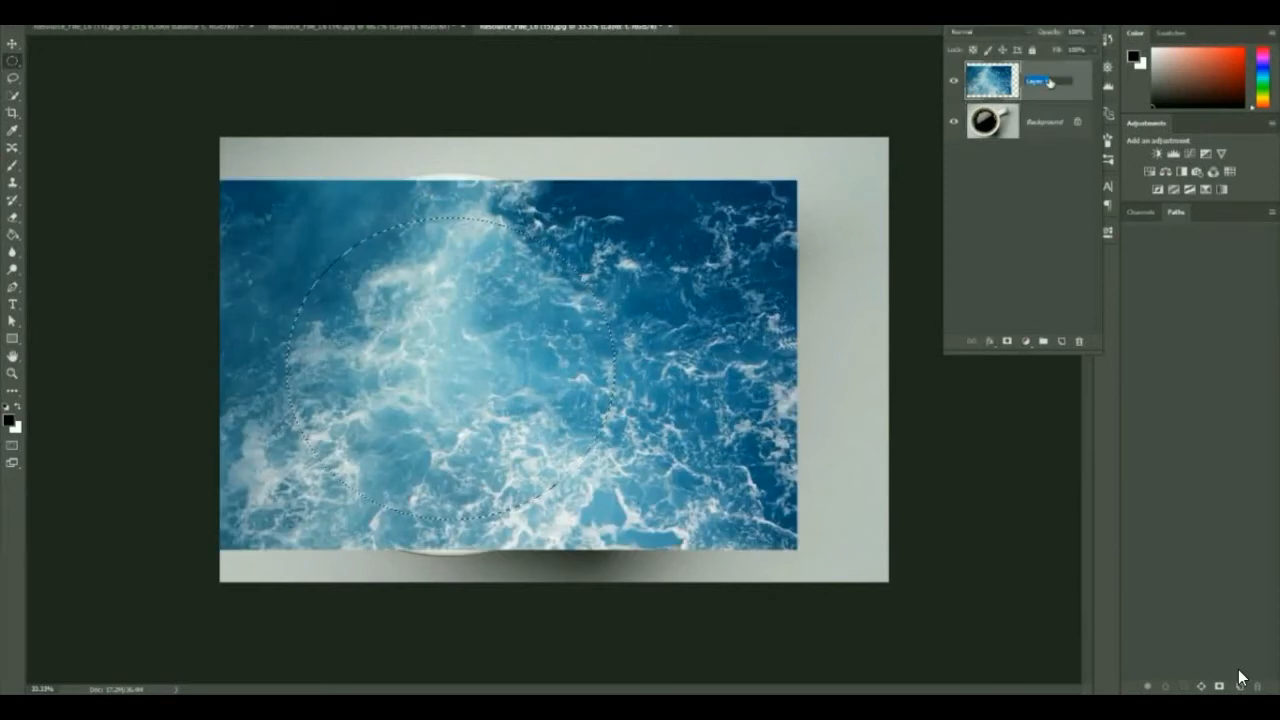
pyautogui.write('wa')
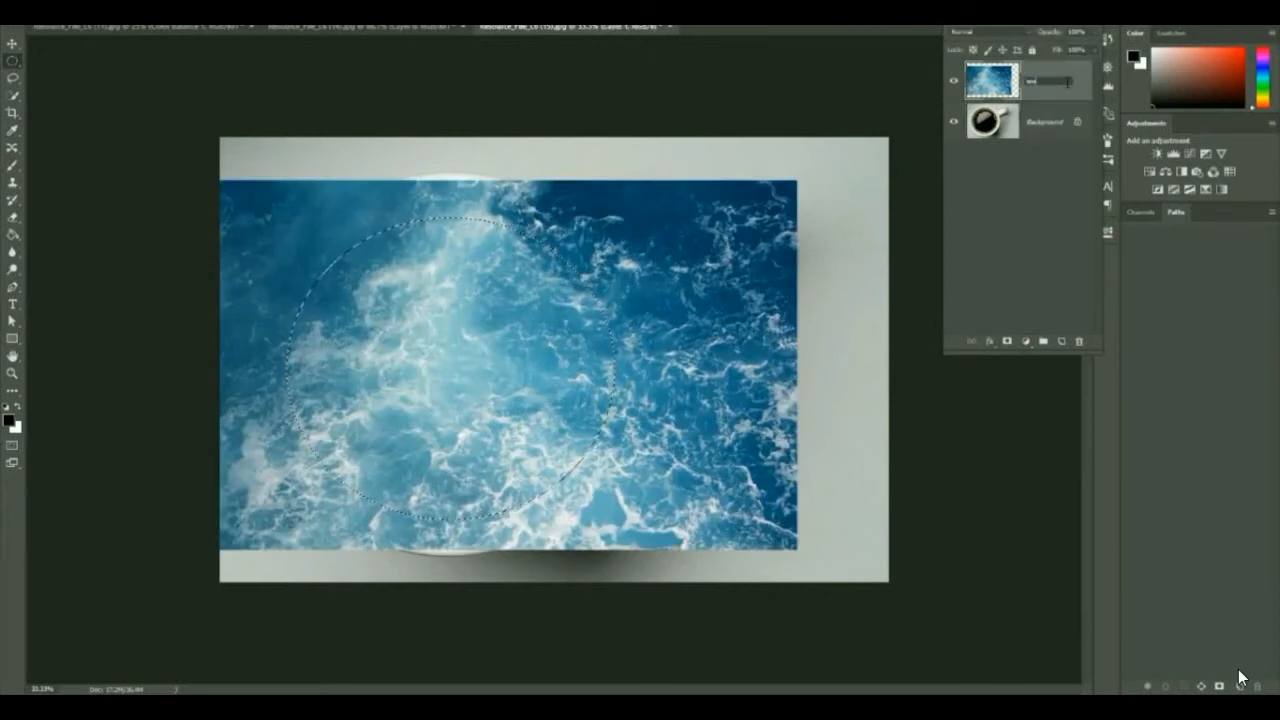
pyautogui.press('Return')
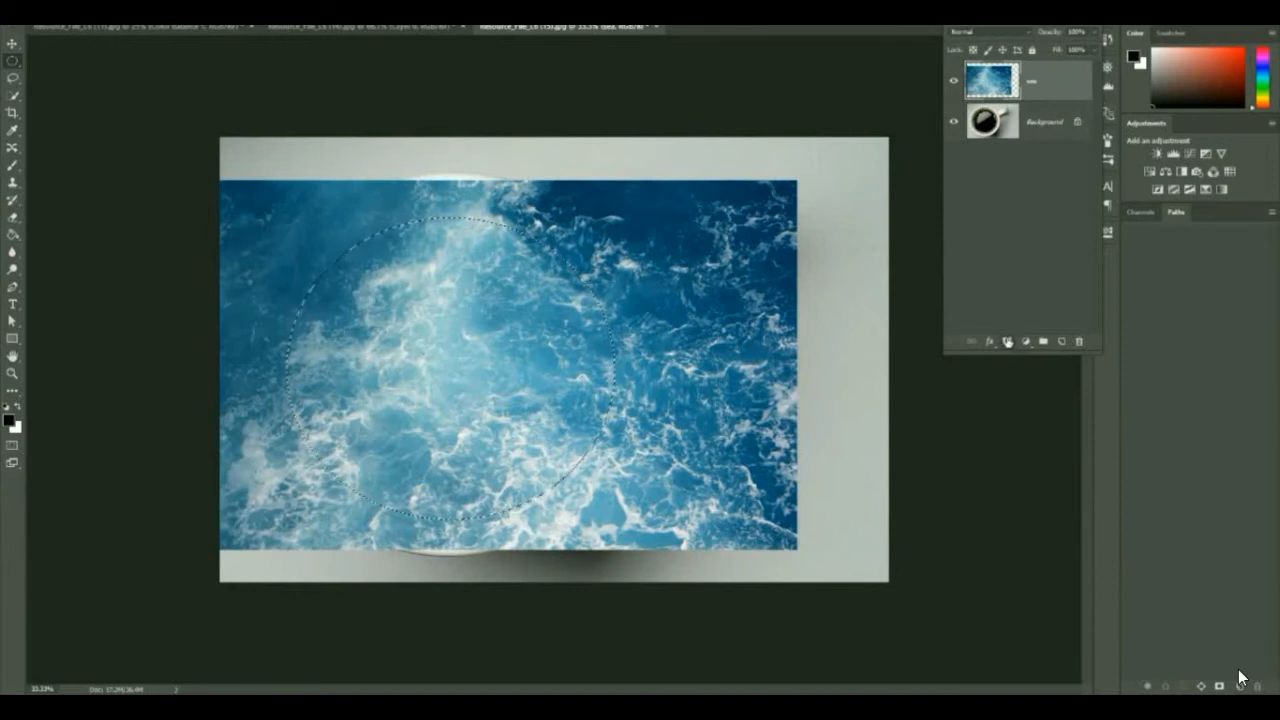
pyautogui.click(1007, 342)
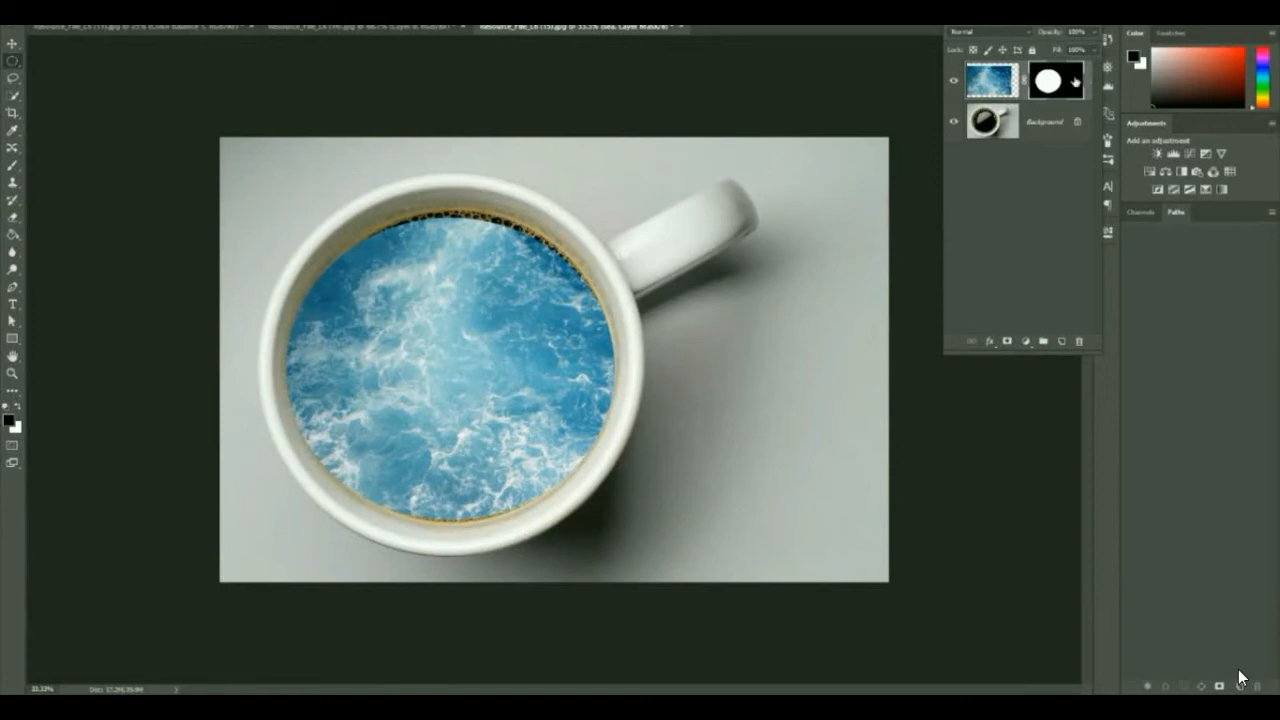
# - Paint white on the sea layer's mask with a smaller, softer brush to extend the water to the cup's inner rim
pyautogui.click(12, 165)
pyautogui.click(45, 13)
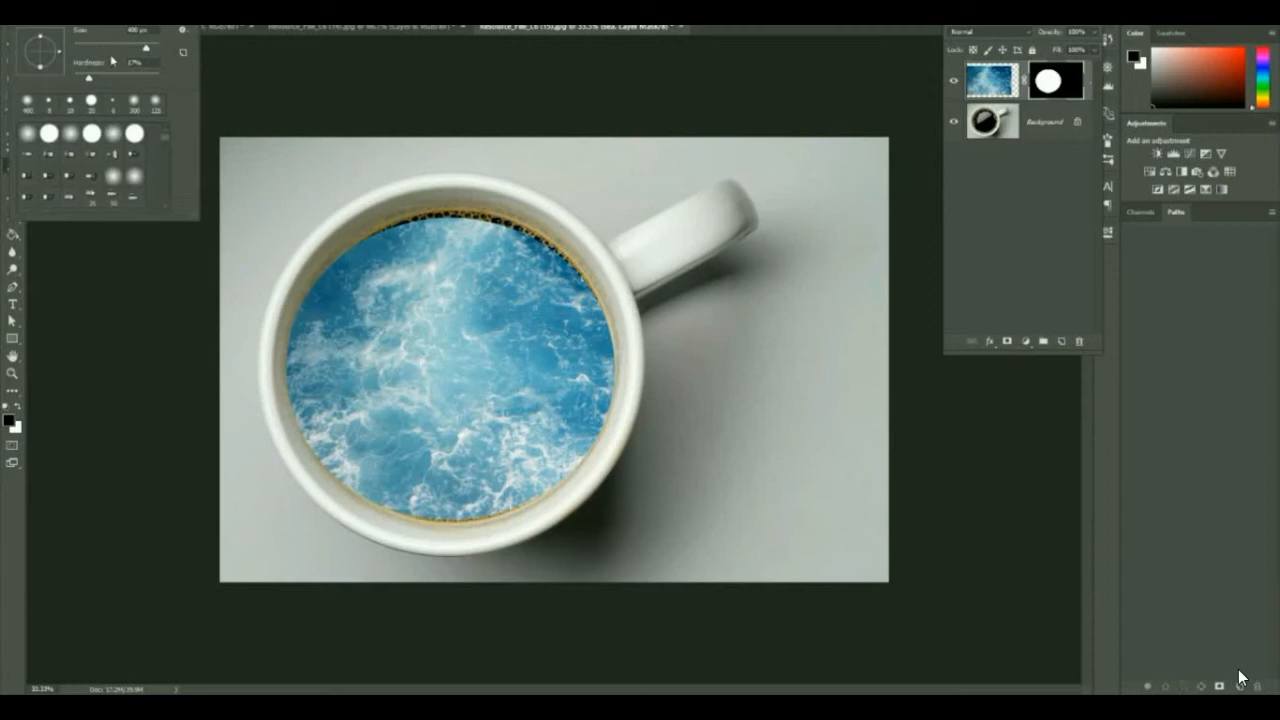
pyautogui.moveTo(87, 79); pyautogui.dragTo(65, 80)
pyautogui.moveTo(147, 47); pyautogui.dragTo(133, 47)
pyautogui.press('Return')
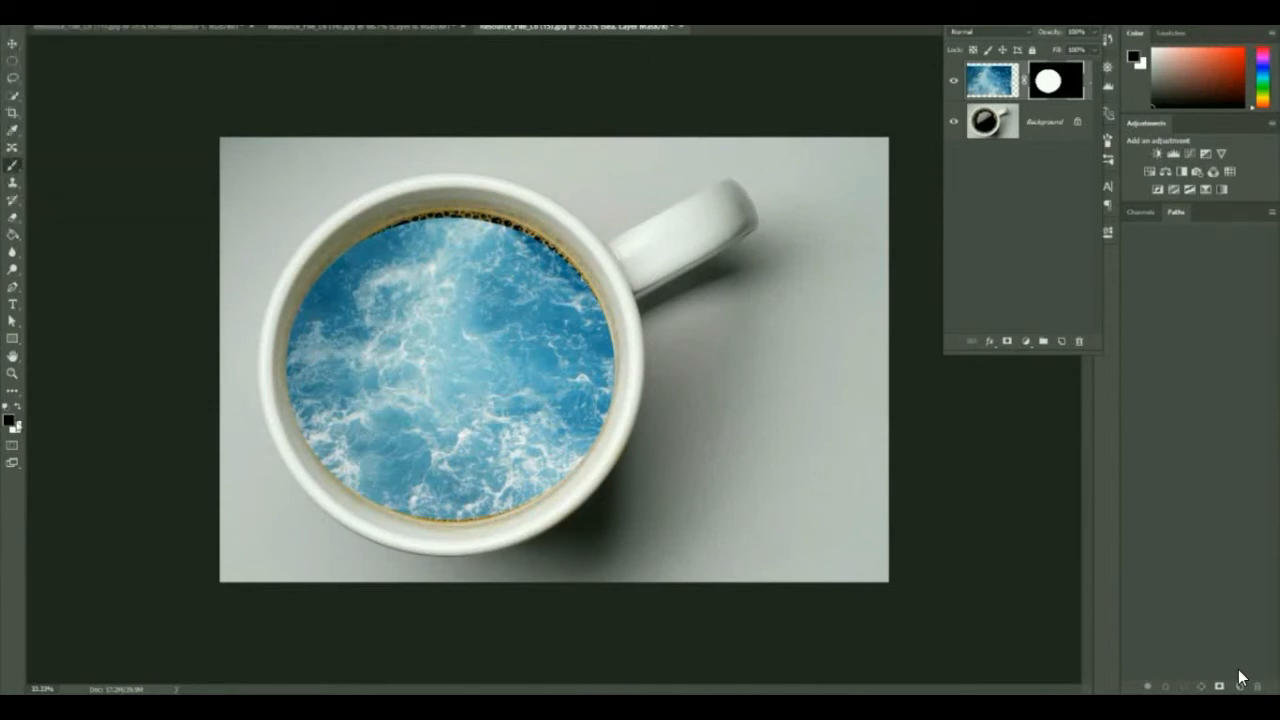
pyautogui.press('x')
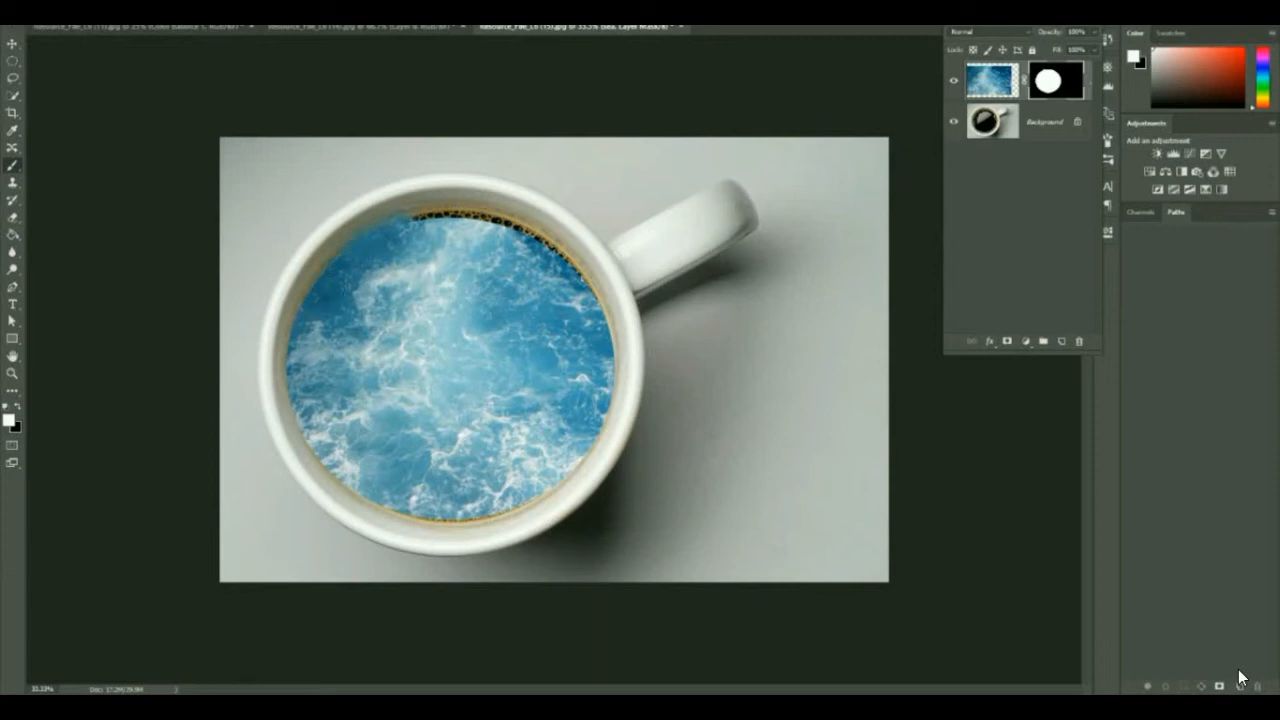
pyautogui.moveTo(416, 230)
pyautogui.mouseDown()
pyautogui.moveTo(460, 222)
pyautogui.moveTo(555, 250)
pyautogui.moveTo(525, 249)
pyautogui.moveTo(586, 300)
pyautogui.moveTo(604, 354)
pyautogui.moveTo(597, 400)
pyautogui.moveTo(560, 463)
pyautogui.moveTo(510, 495)
pyautogui.moveTo(435, 512)
pyautogui.moveTo(360, 480)
pyautogui.moveTo(318, 432)
pyautogui.moveTo(305, 365)
pyautogui.moveTo(332, 290)
pyautogui.mouseUp()
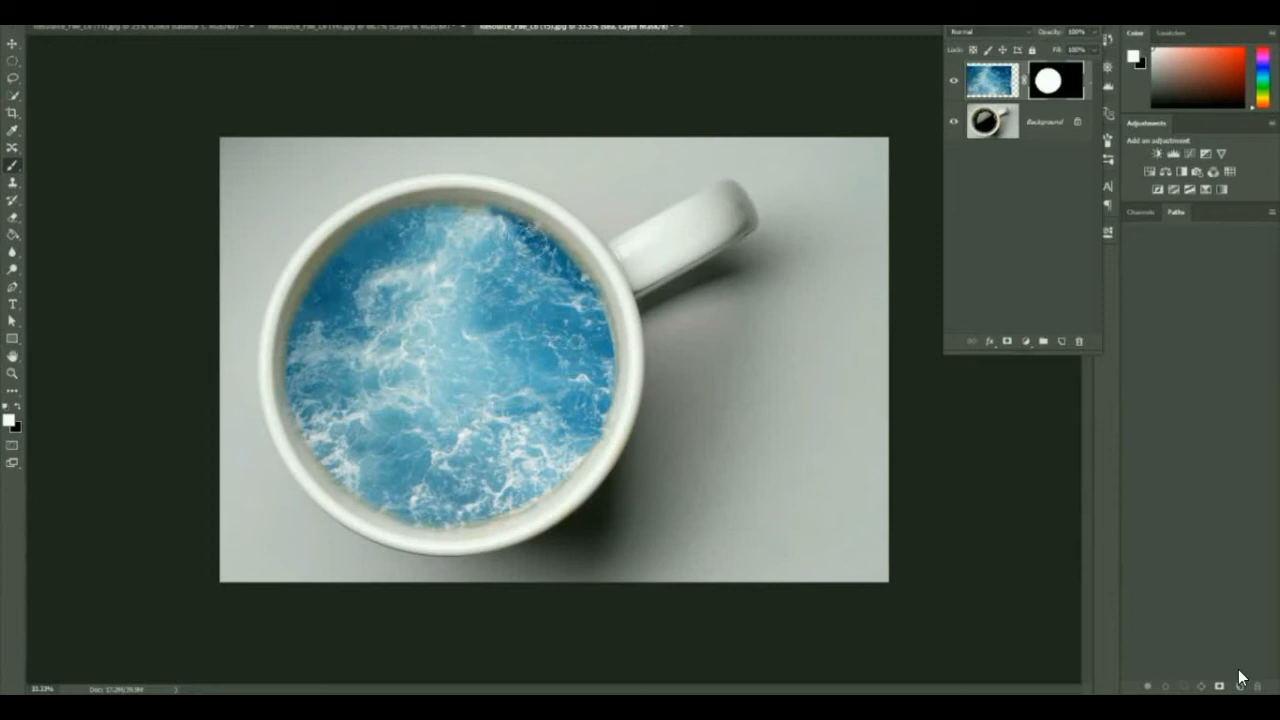
pyautogui.moveTo(596, 322); pyautogui.dragTo(607, 398)
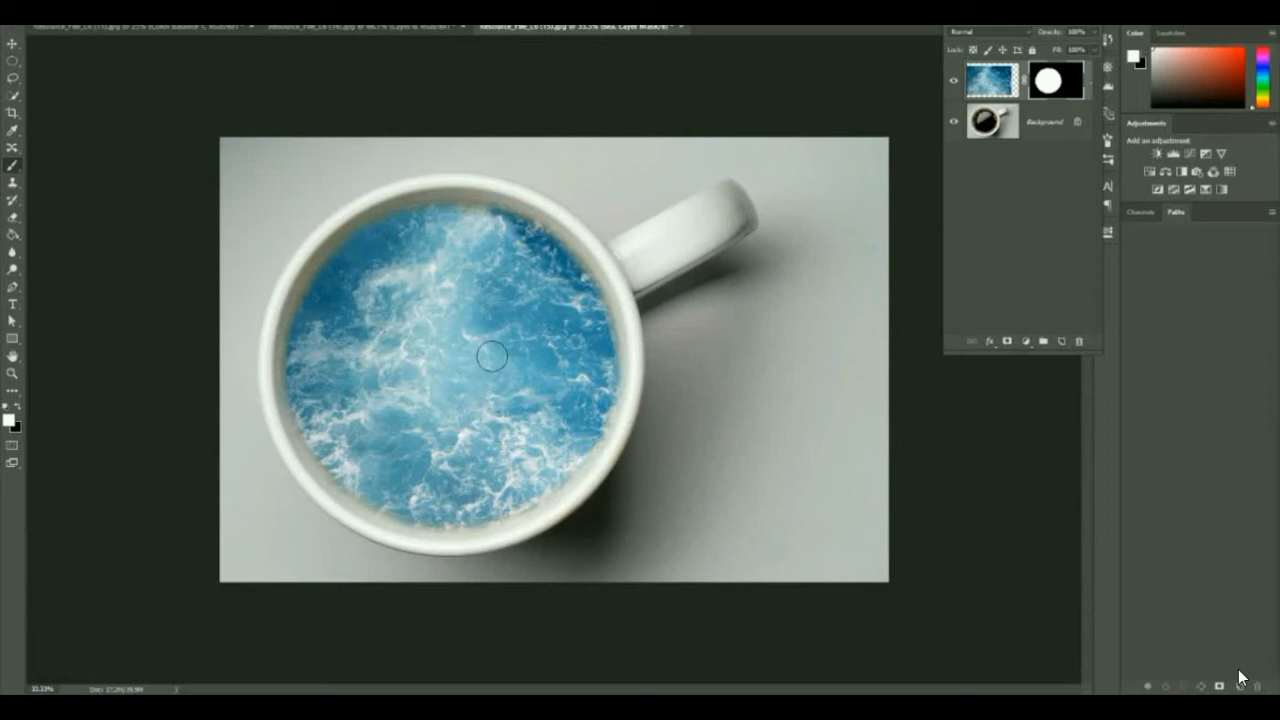
pyautogui.moveTo(1025, 387)
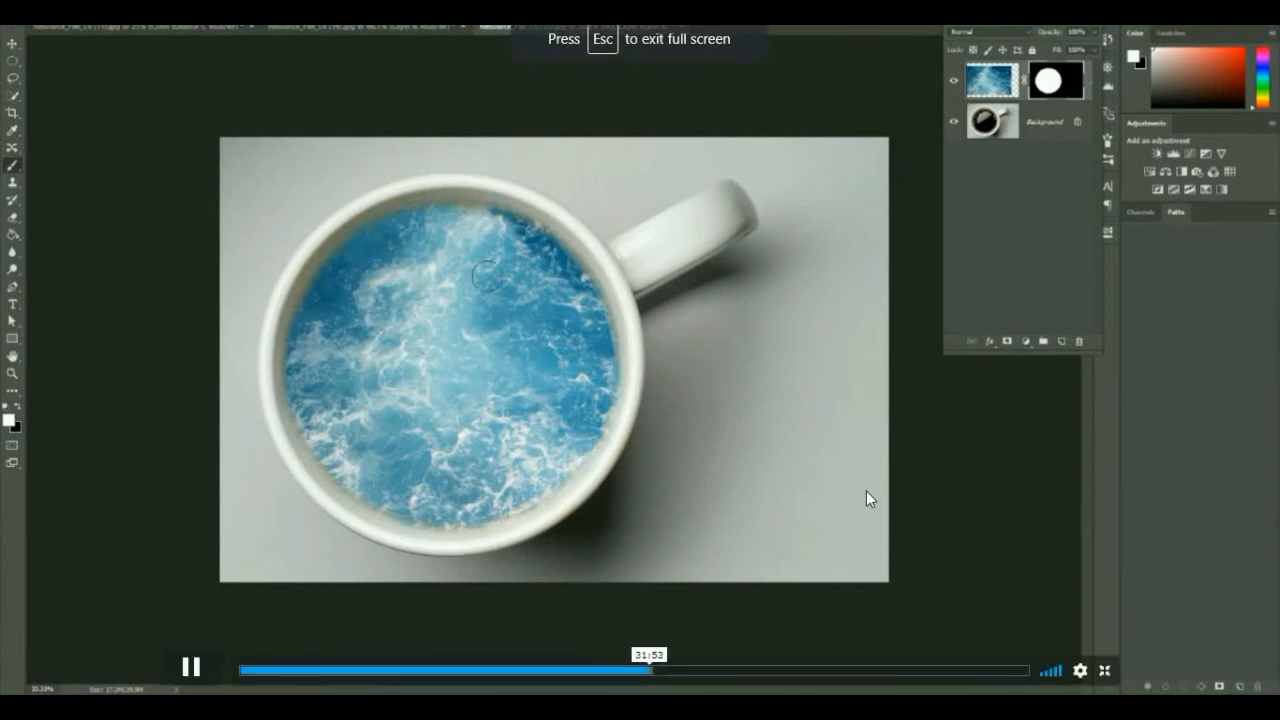
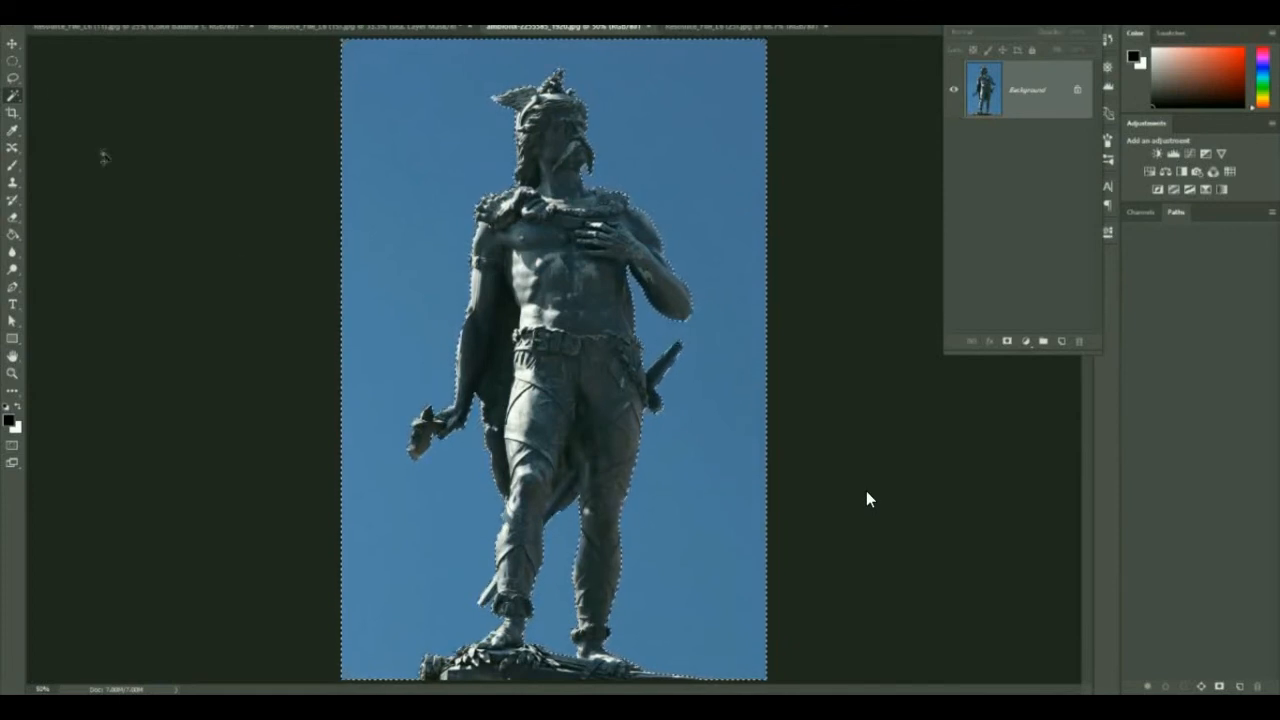
# - Invert the selection onto the statue and refine it in Select and Mask with Smart Radius at 2 px, Smooth about 16 and Shift Edge -22%
pyautogui.hotkey('alt', 's')
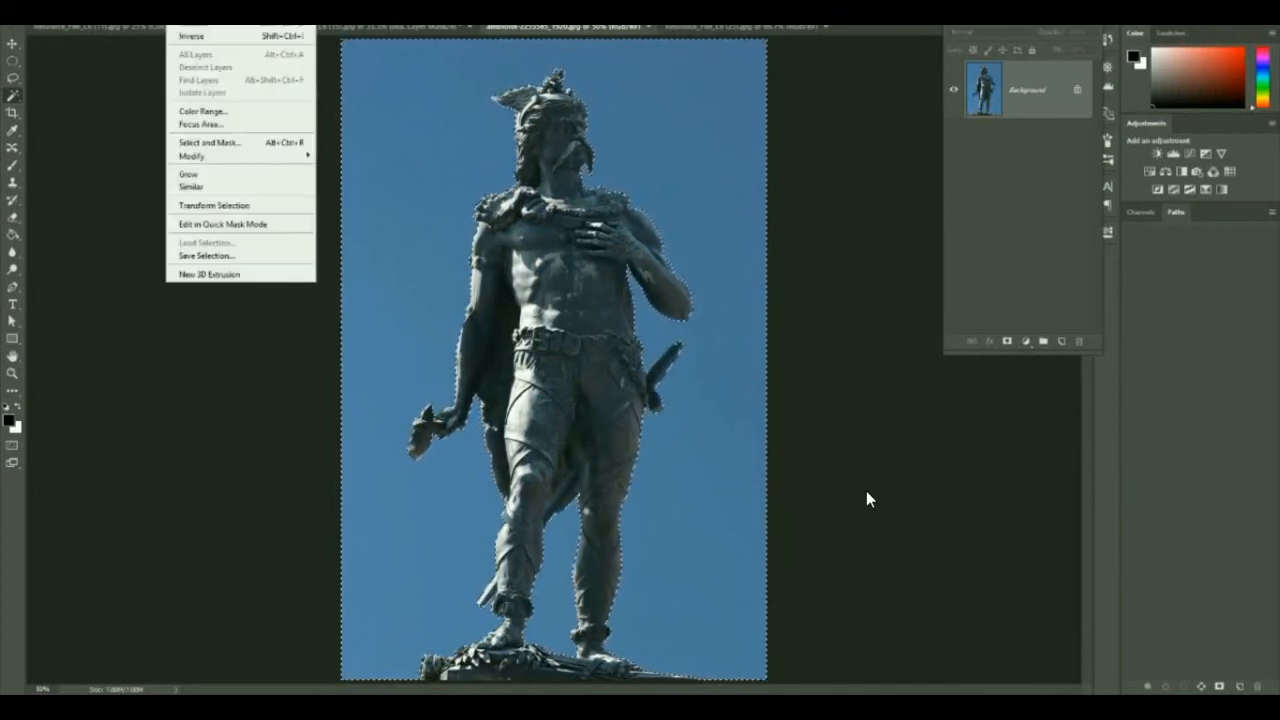
pyautogui.click(218, 40)
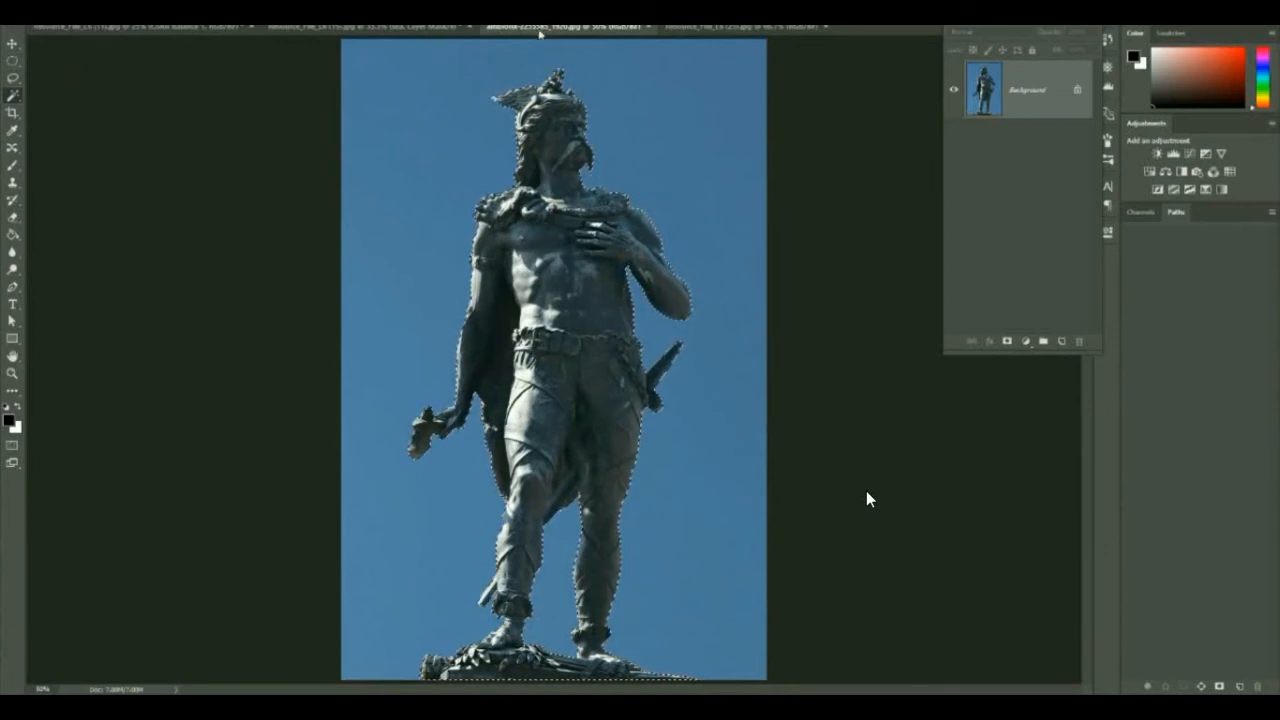
pyautogui.hotkey('ctrl', 'alt', 'r')
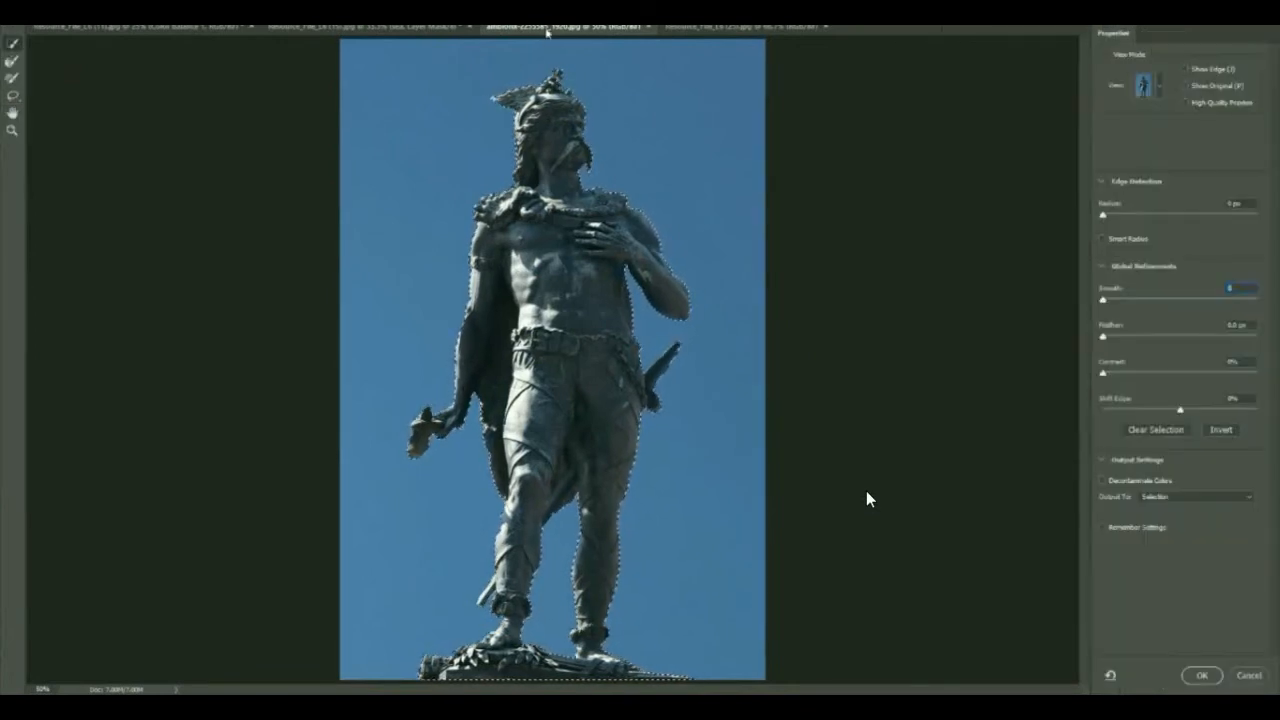
pyautogui.click(1102, 239)
pyautogui.moveTo(1104, 215); pyautogui.dragTo(1117, 215)
pyautogui.moveTo(1104, 300); pyautogui.dragTo(1127, 301)
pyautogui.moveTo(1181, 410); pyautogui.dragTo(1160, 416)
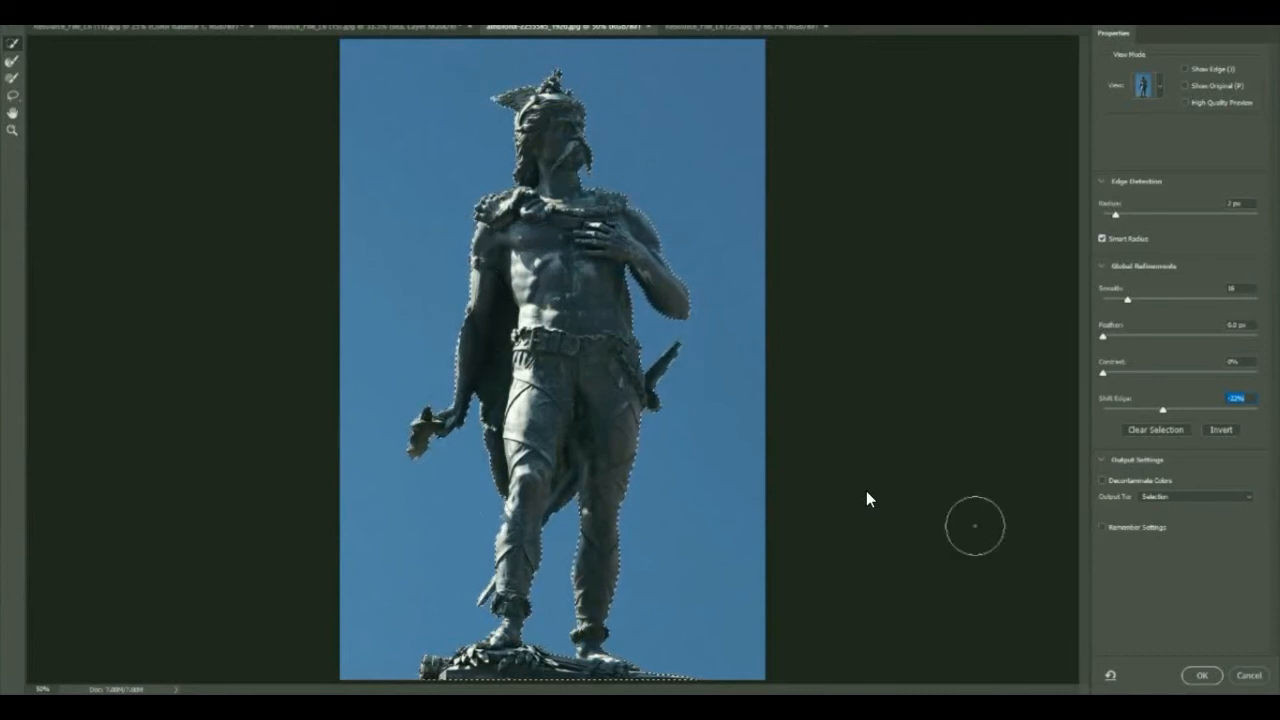
# - Output the refined statue selection as a new layer with a layer mask
pyautogui.click(1195, 497)
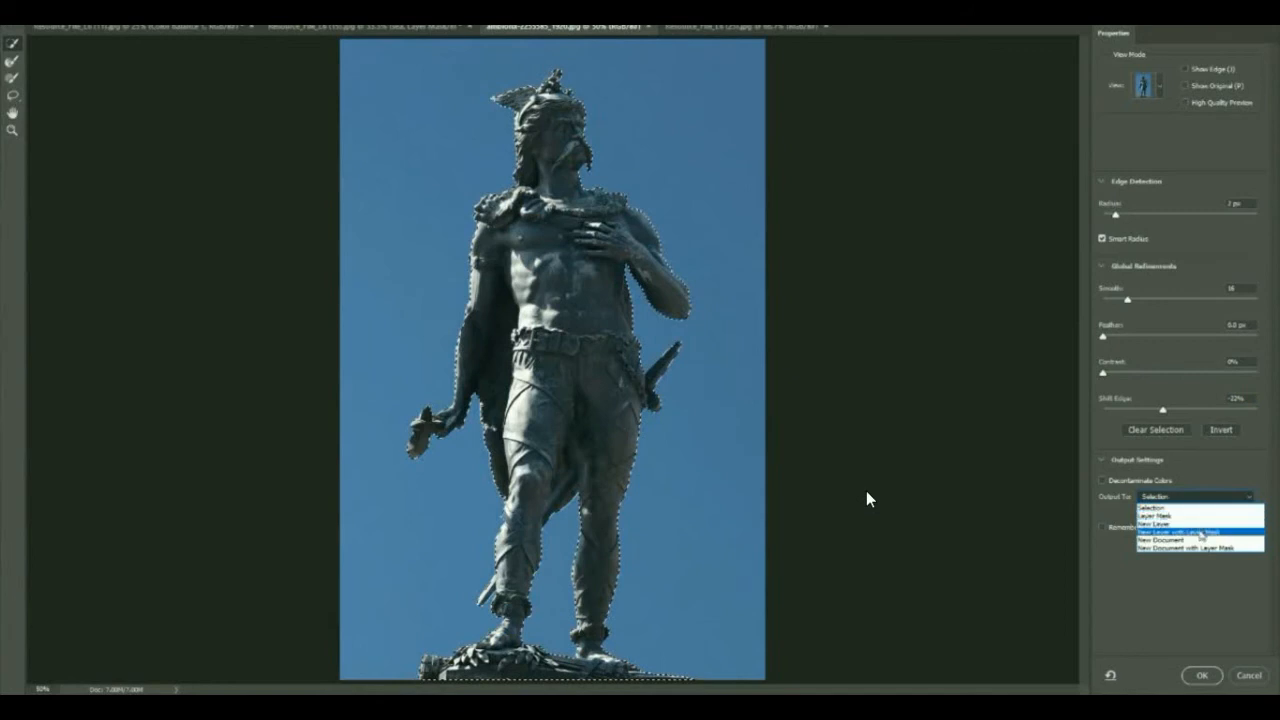
pyautogui.click(1200, 532)
pyautogui.click(1204, 675)
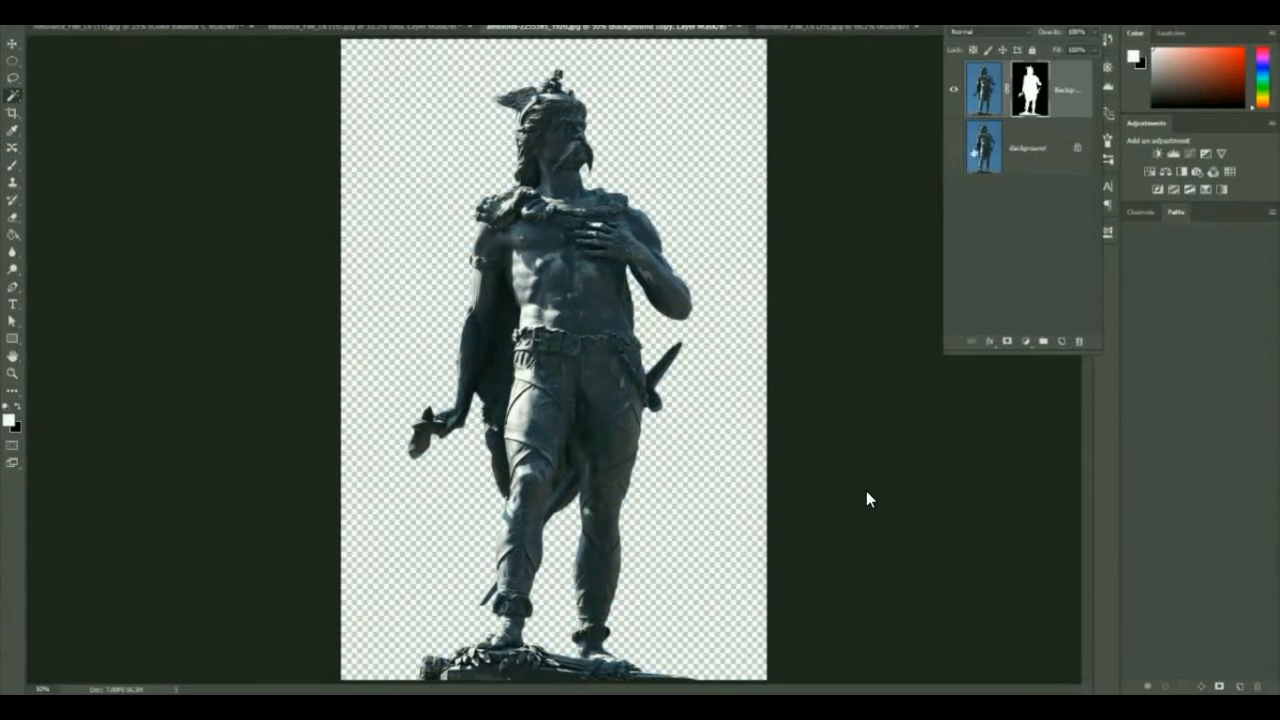
# - Move the masked statue layer into the canyon image, scale it down and stand it on the cliff ledge
pyautogui.press('v')
pyautogui.hotkey('ctrl', 't')
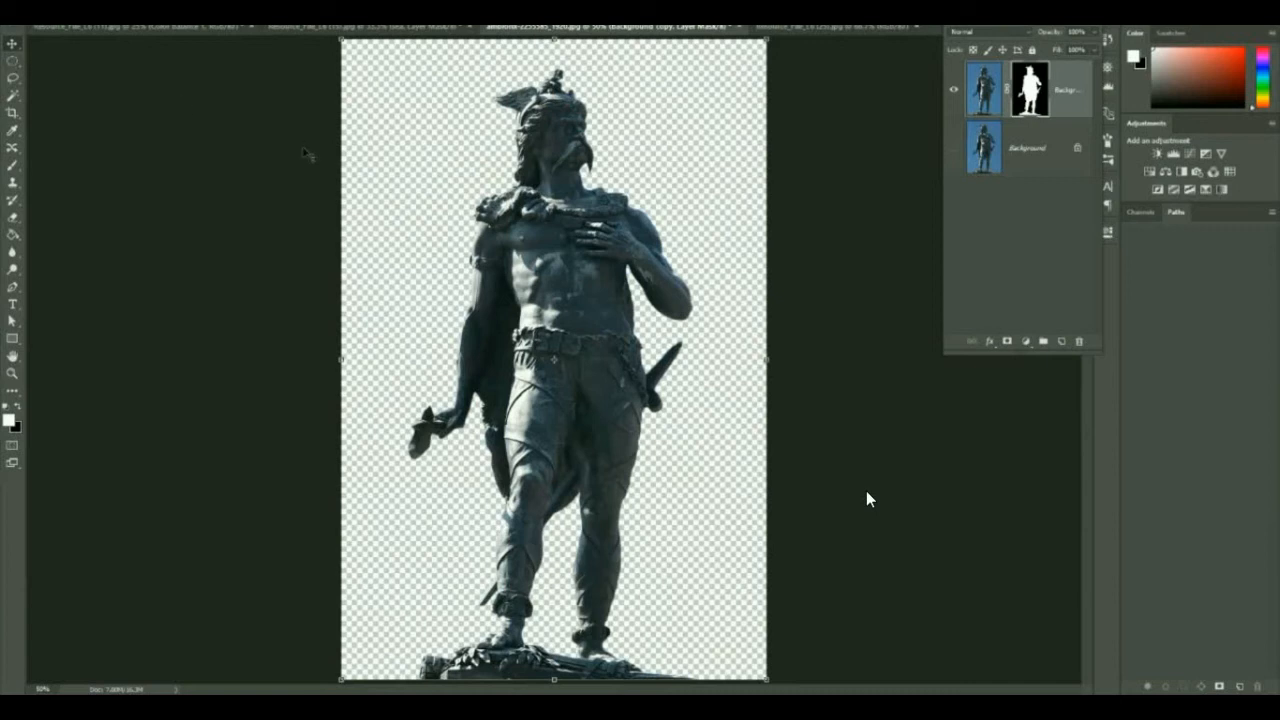
pyautogui.moveTo(552, 278); pyautogui.dragTo(525, 320)
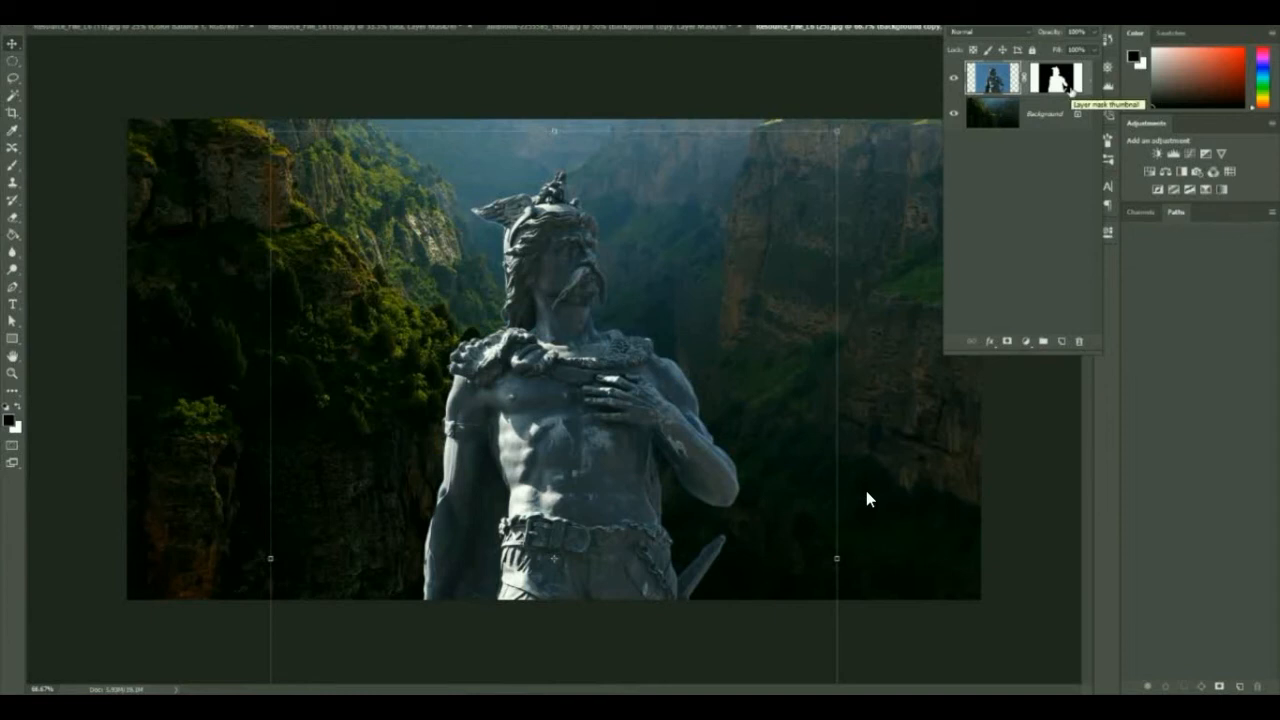
pyautogui.moveTo(270, 130); pyautogui.dragTo(538, 532)
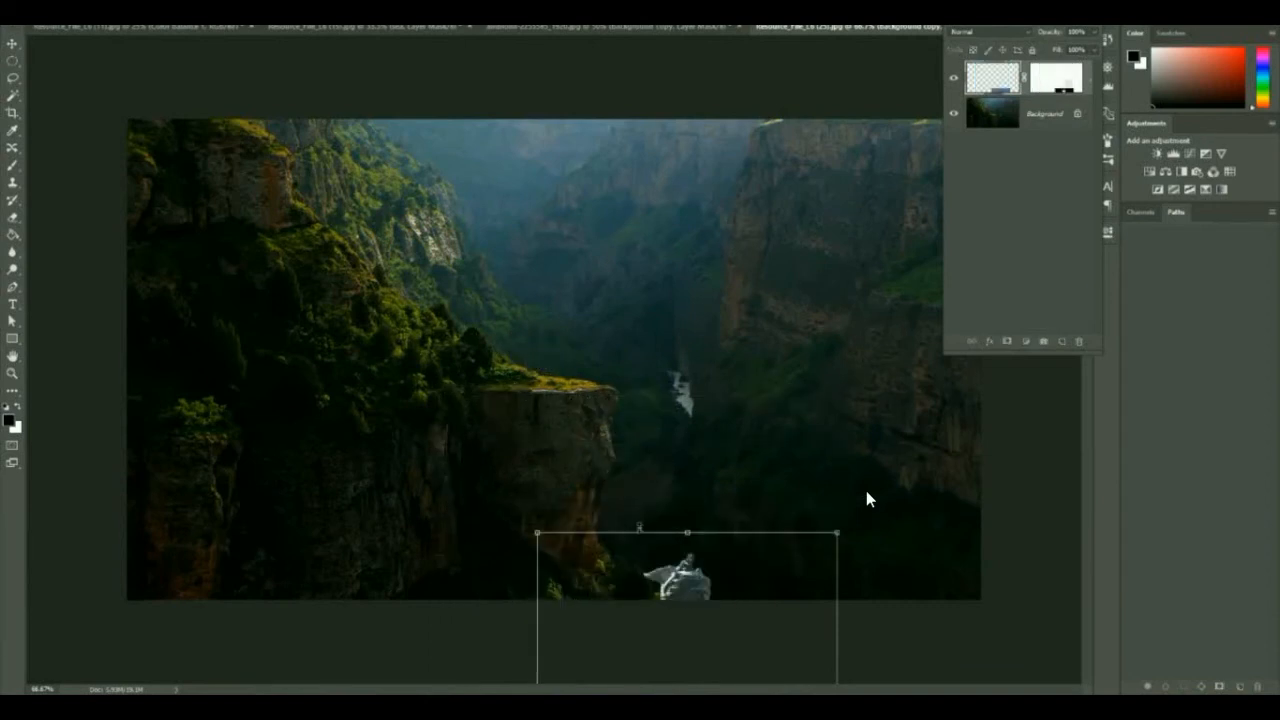
pyautogui.moveTo(685, 585); pyautogui.dragTo(625, 186)
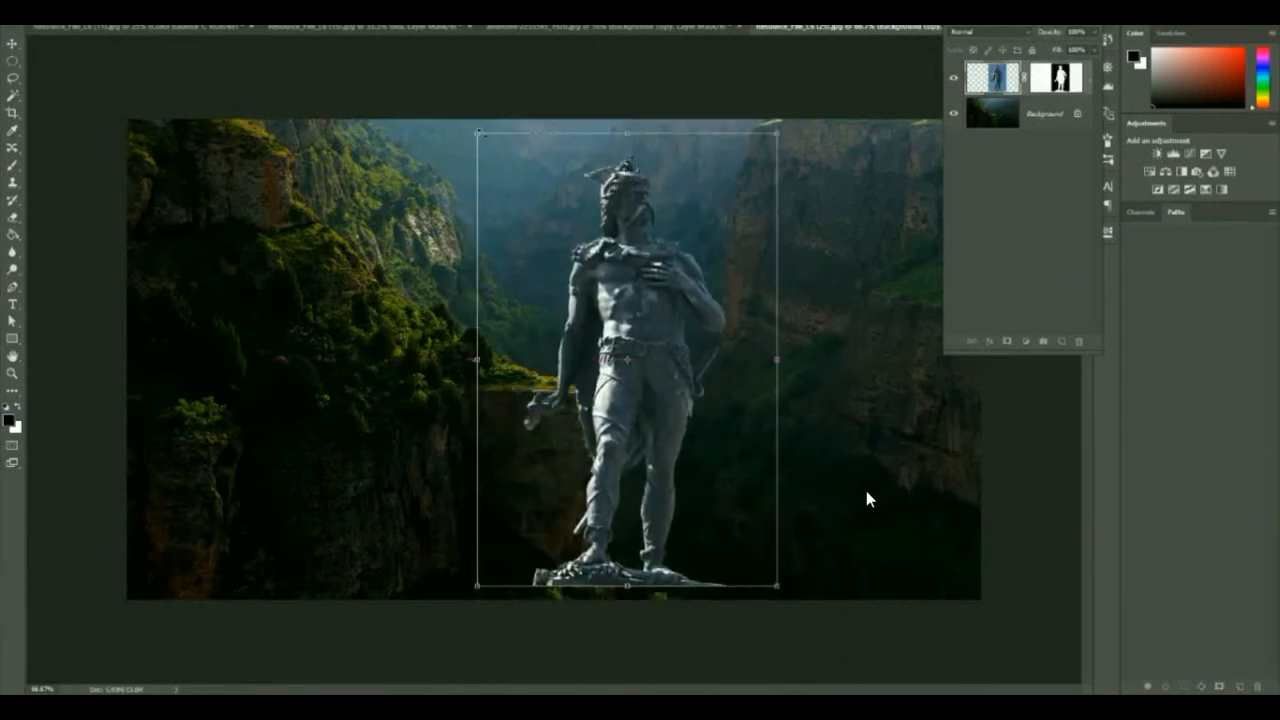
pyautogui.moveTo(477, 131); pyautogui.dragTo(672, 375)
pyautogui.moveTo(727, 435); pyautogui.dragTo(575, 237)
pyautogui.moveTo(492, 184); pyautogui.dragTo(537, 245)
pyautogui.moveTo(593, 295); pyautogui.dragTo(572, 295)
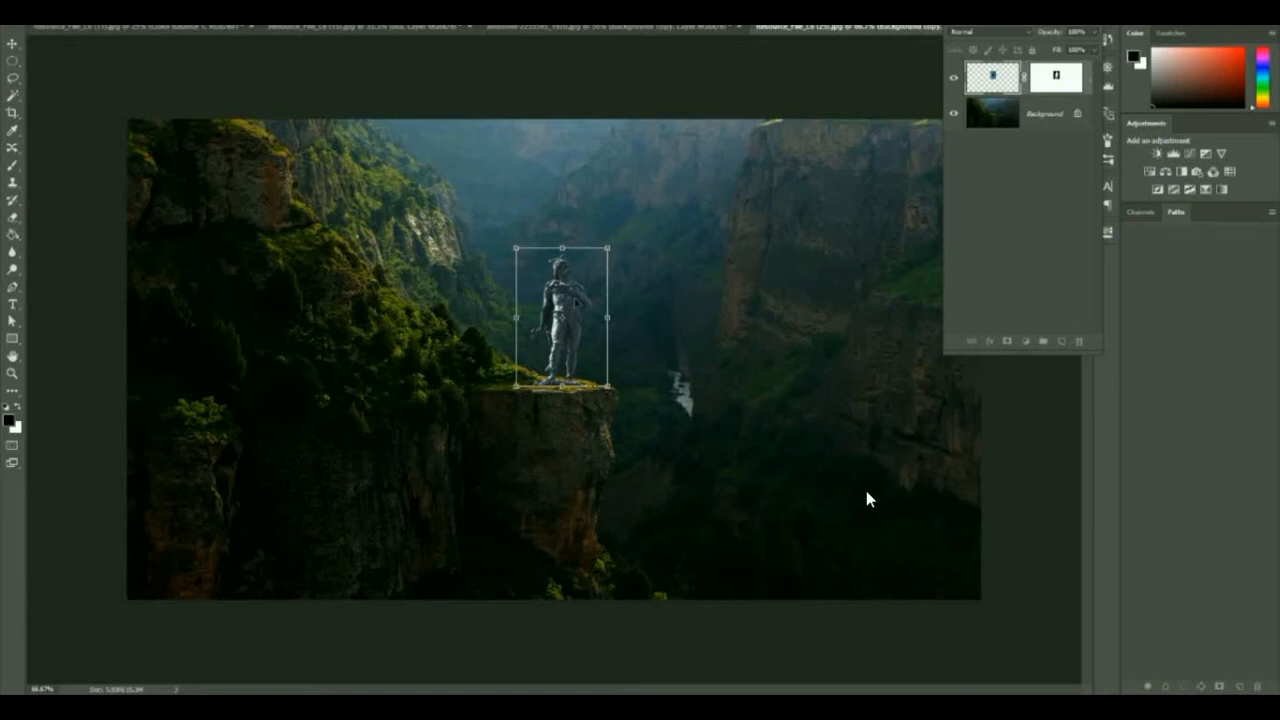
# - Flip the statue horizontally and reposition it slightly on the cliff ledge
pyautogui.rightClick(572, 296)
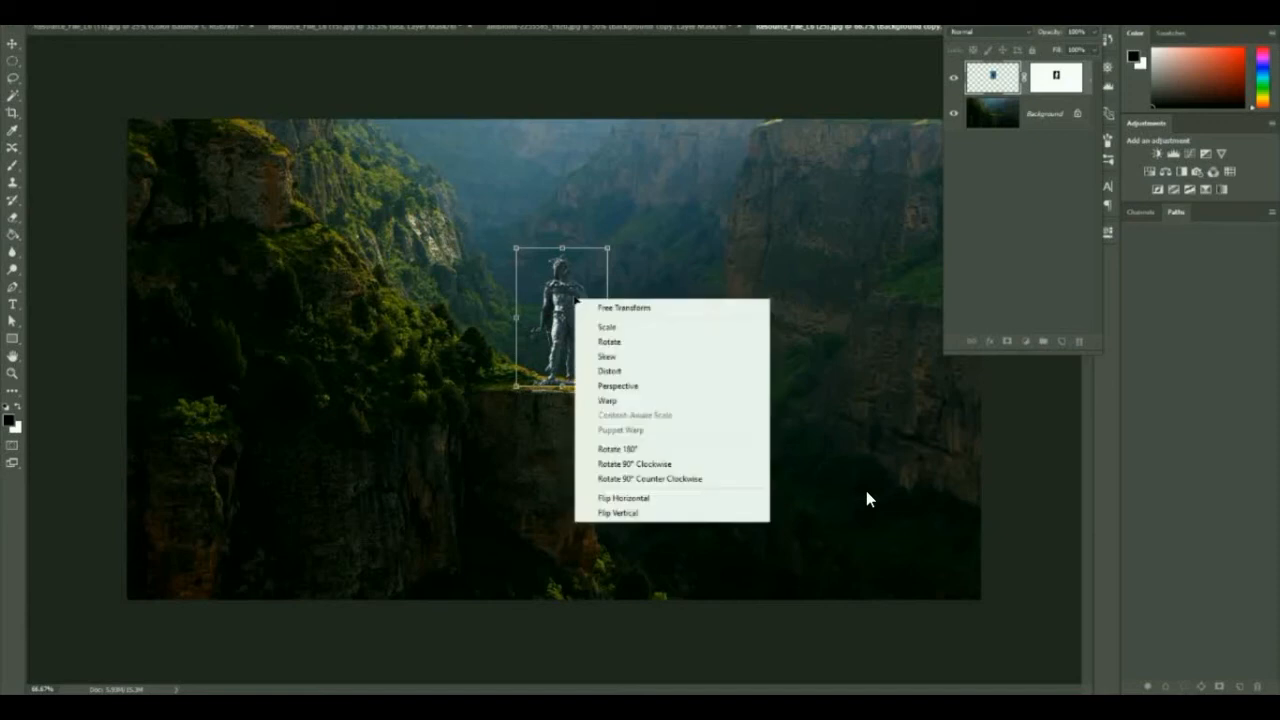
pyautogui.click(644, 498)
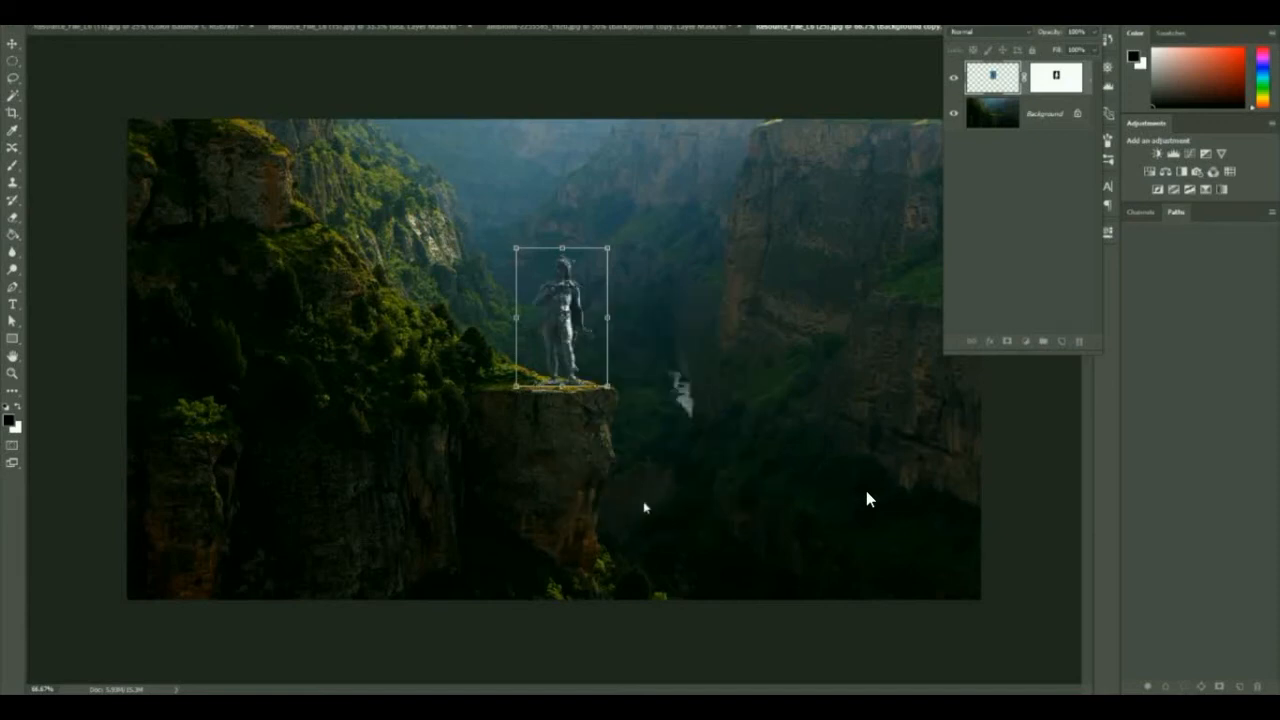
pyautogui.moveTo(565, 295); pyautogui.dragTo(569, 295)
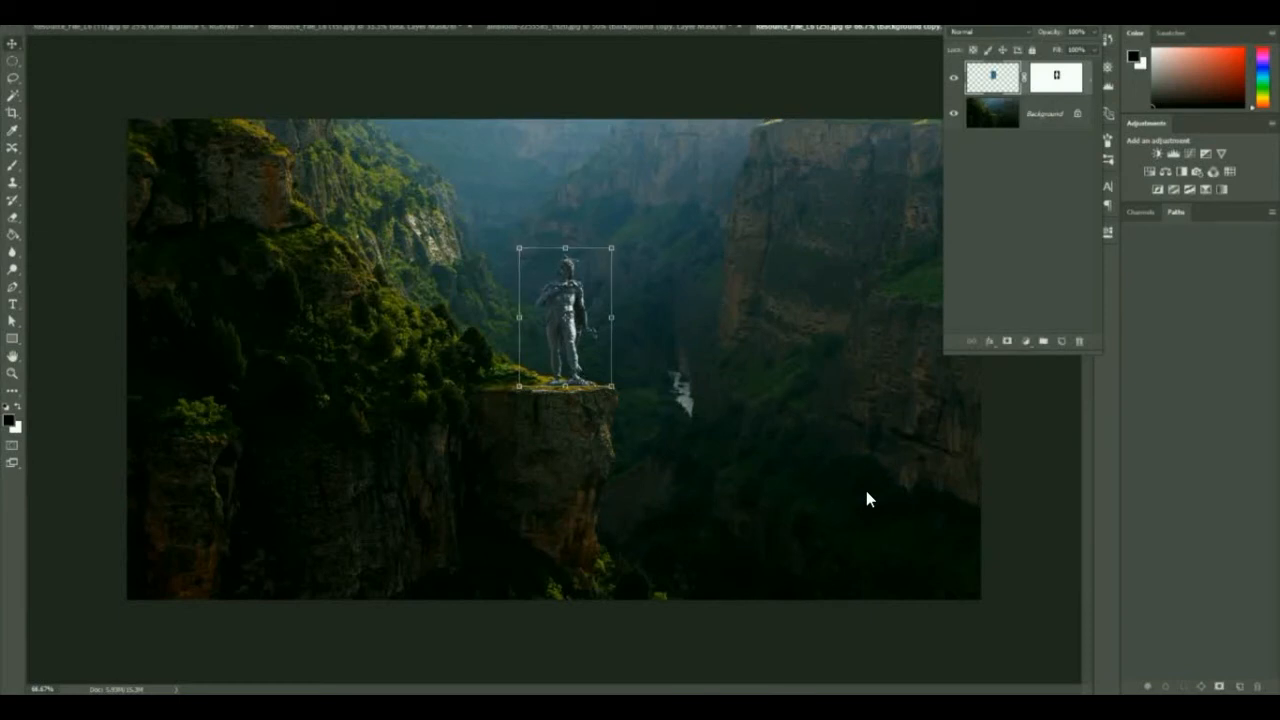
pyautogui.press('Return')
pyautogui.moveTo(567, 299); pyautogui.dragTo(562, 297)
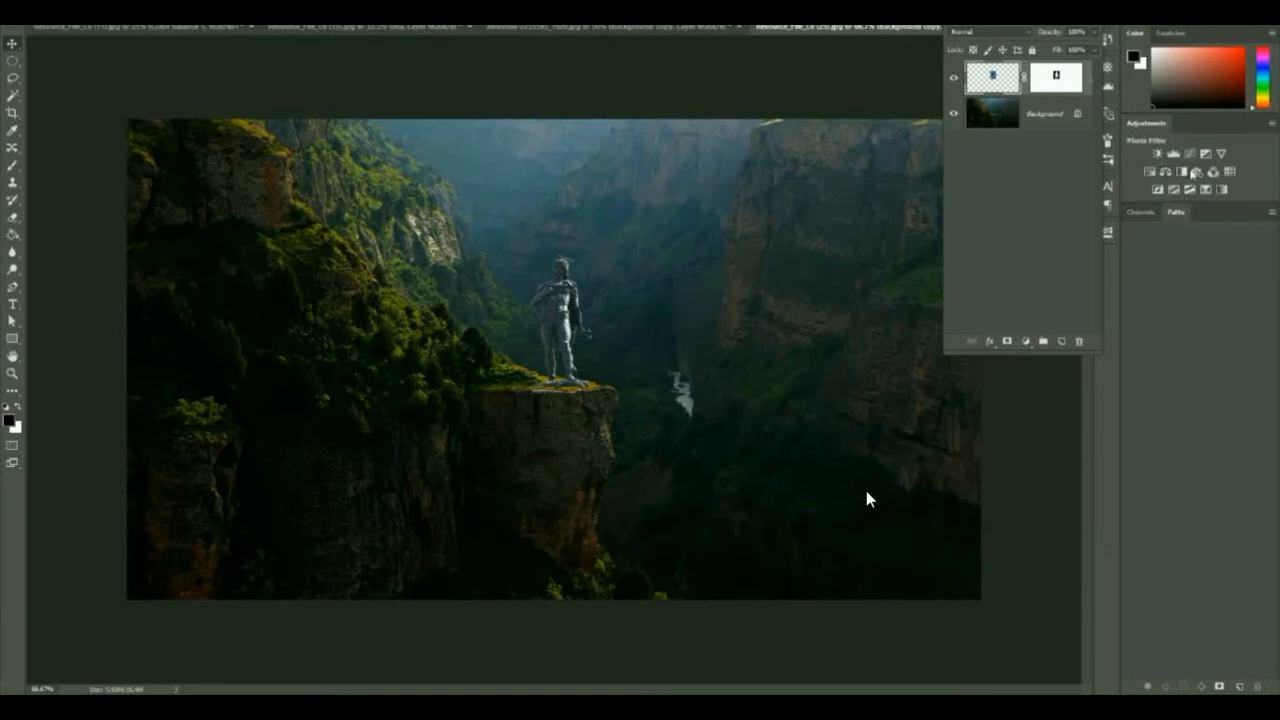
# - Add a Color Balance adjustment clipped to the statue and shift its midtones slightly towards green, red and blue
pyautogui.click(1166, 172)
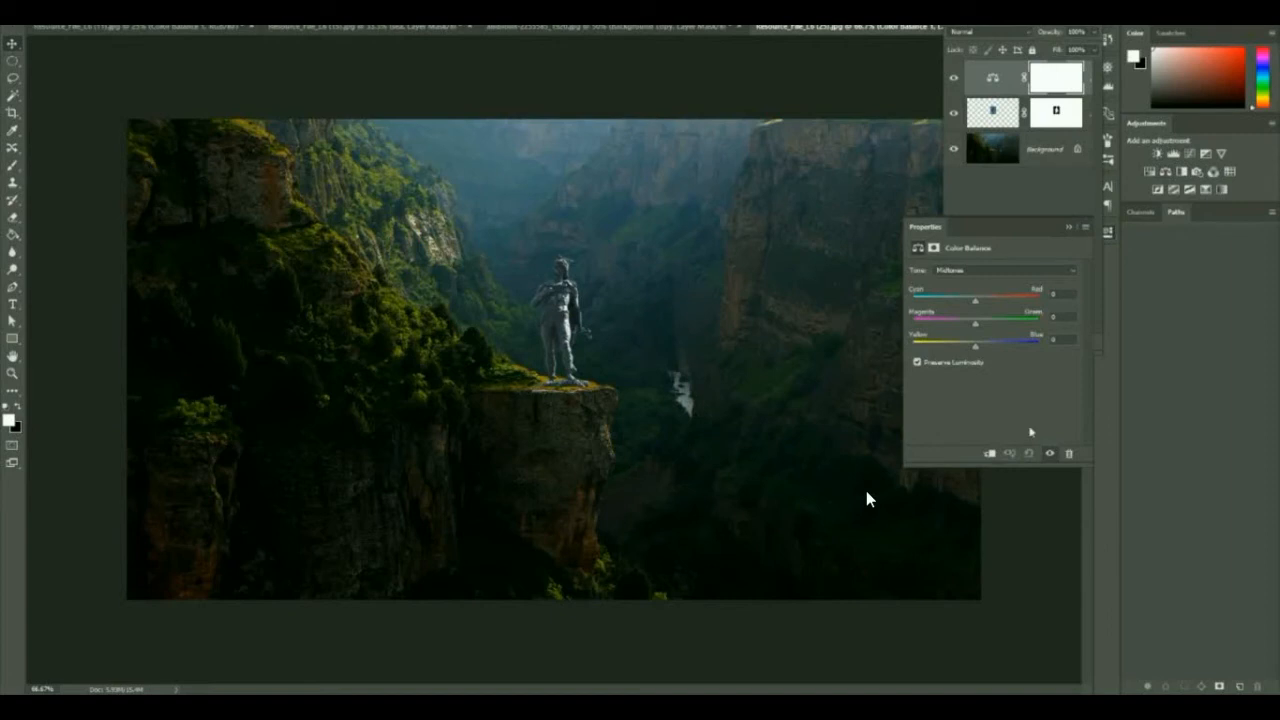
pyautogui.click(989, 453)
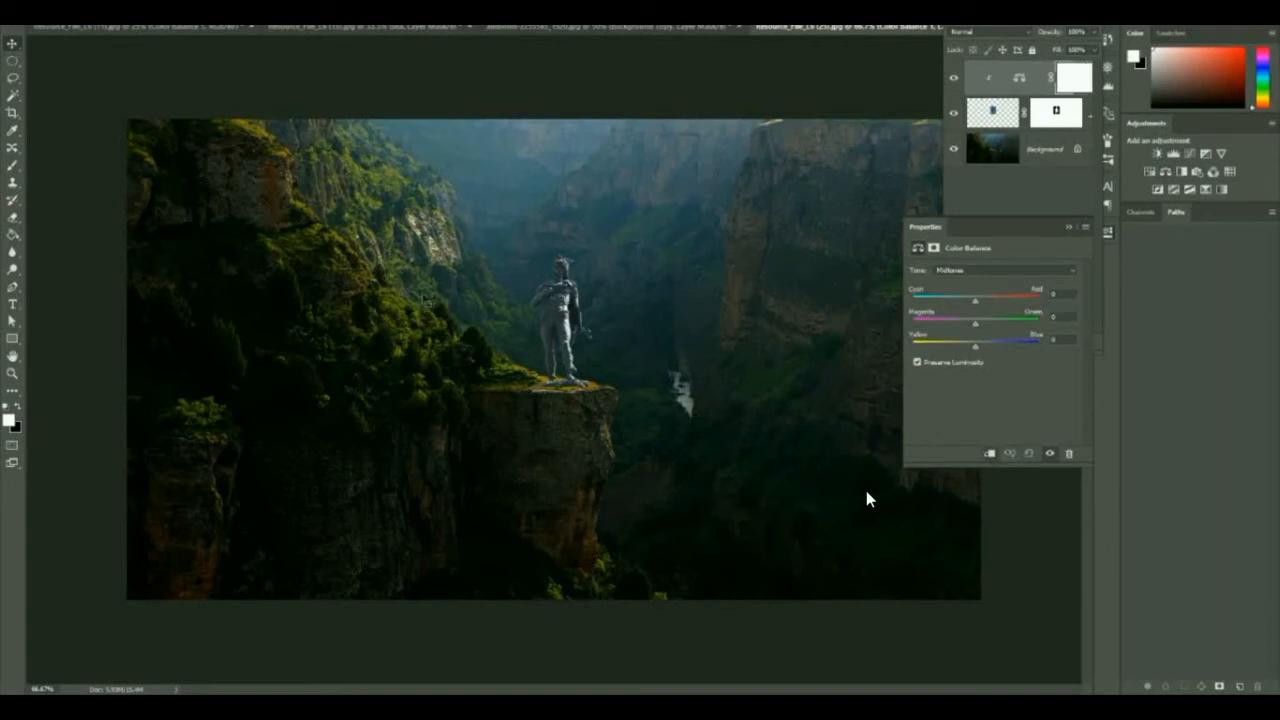
pyautogui.moveTo(974, 327); pyautogui.dragTo(985, 328)
pyautogui.moveTo(974, 301)
pyautogui.mouseDown()
pyautogui.moveTo(962, 303)
pyautogui.moveTo(979, 305)
pyautogui.mouseUp()
pyautogui.moveTo(977, 349); pyautogui.dragTo(982, 349)
# - Scale the statue down a little further, keeping its base on the cliff ledge
pyautogui.click(1054, 113)
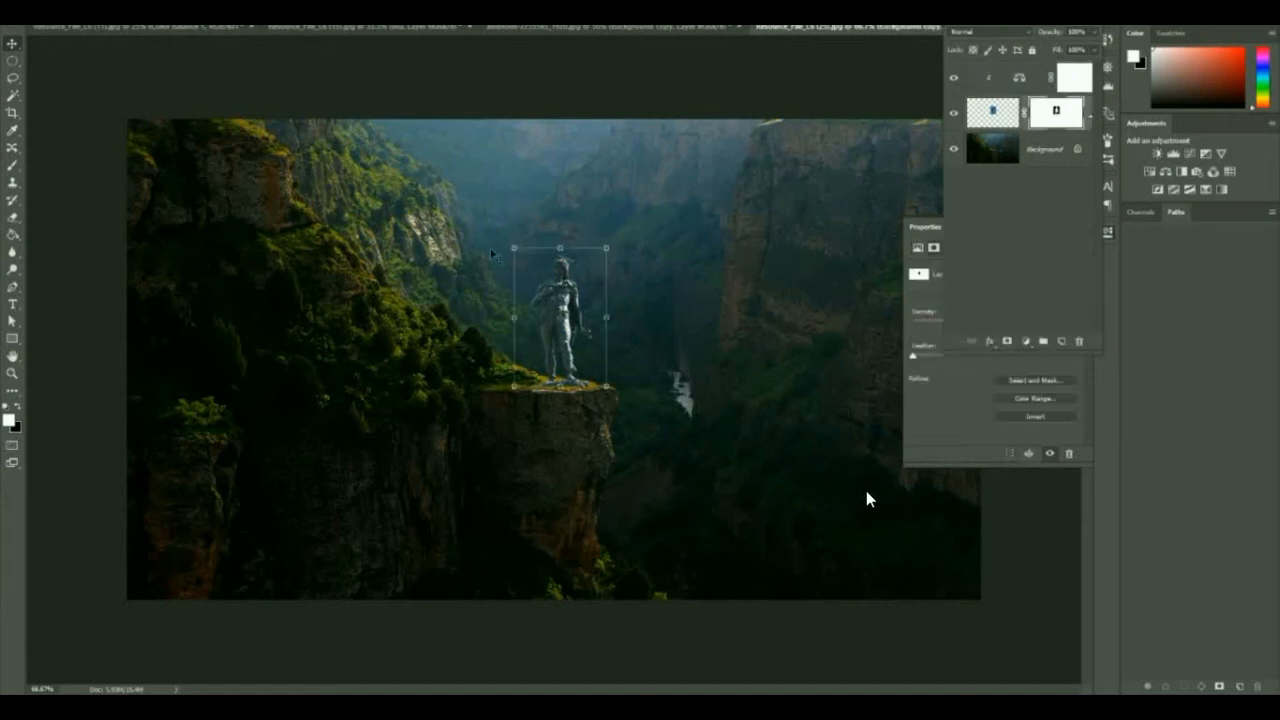
pyautogui.moveTo(606, 247); pyautogui.dragTo(614, 294)
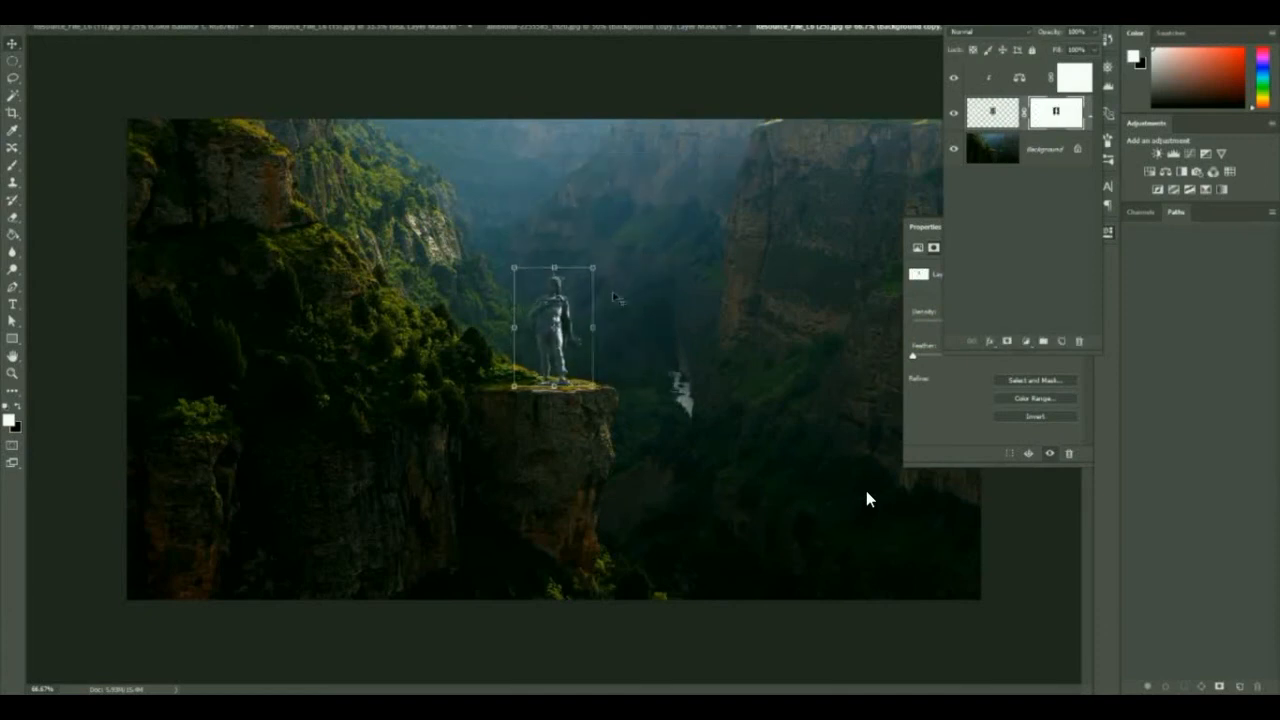
# - Unlock the canyon background layer and try to free-transform it
pyautogui.click(994, 150)
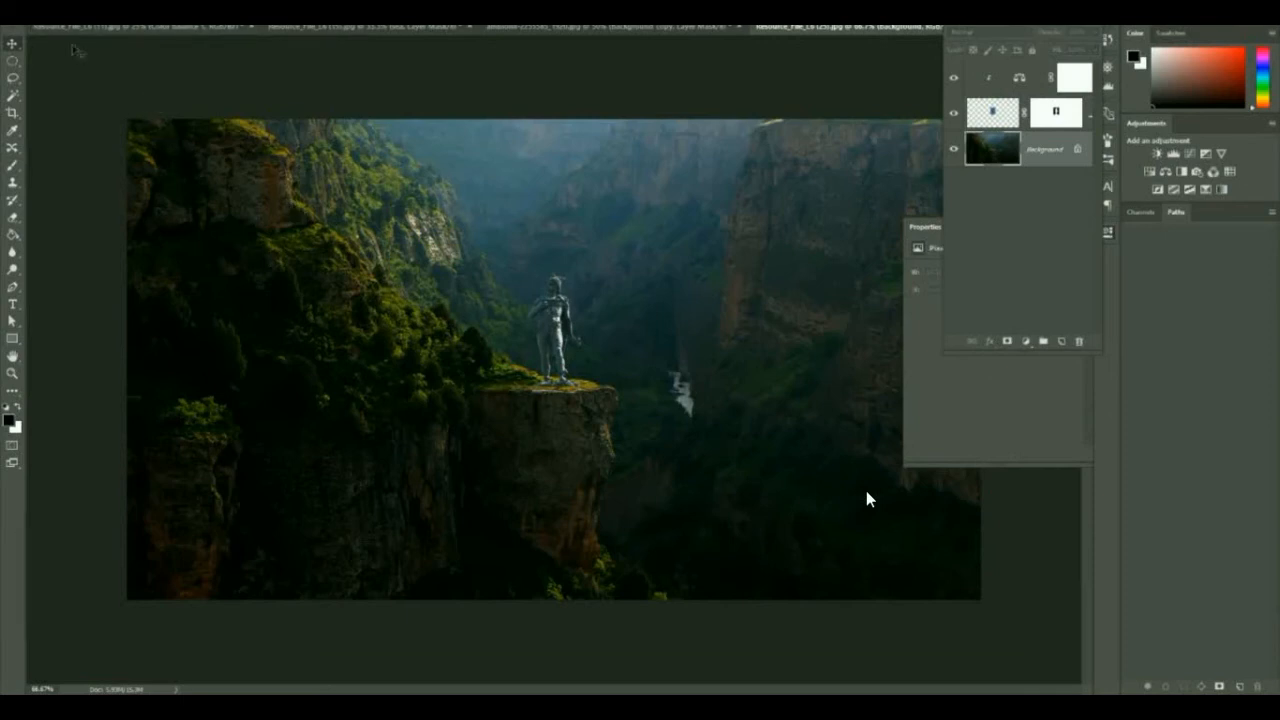
pyautogui.click(1077, 149)
pyautogui.hotkey('ctrl', 't')
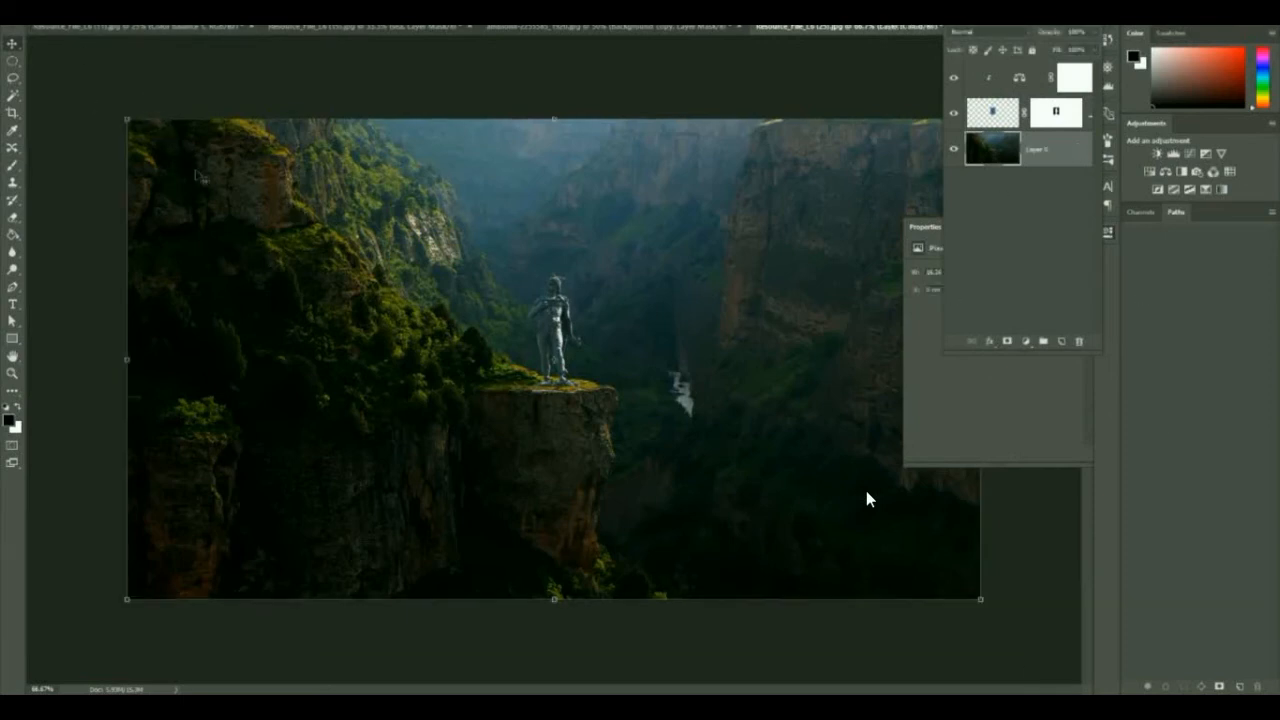
pyautogui.moveTo(128, 119)
pyautogui.mouseDown()
pyautogui.moveTo(334, 237)
pyautogui.moveTo(69, 100)
pyautogui.moveTo(127, 122)
pyautogui.mouseUp()
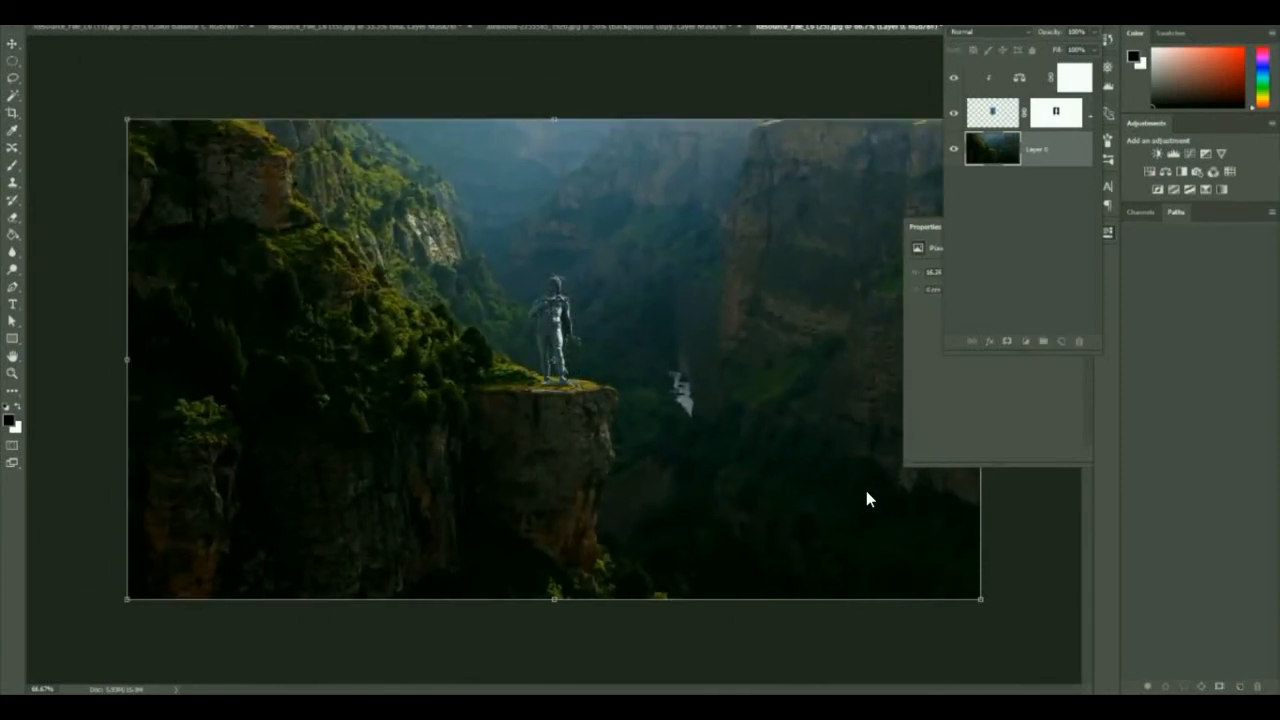
pyautogui.click(60, 2)
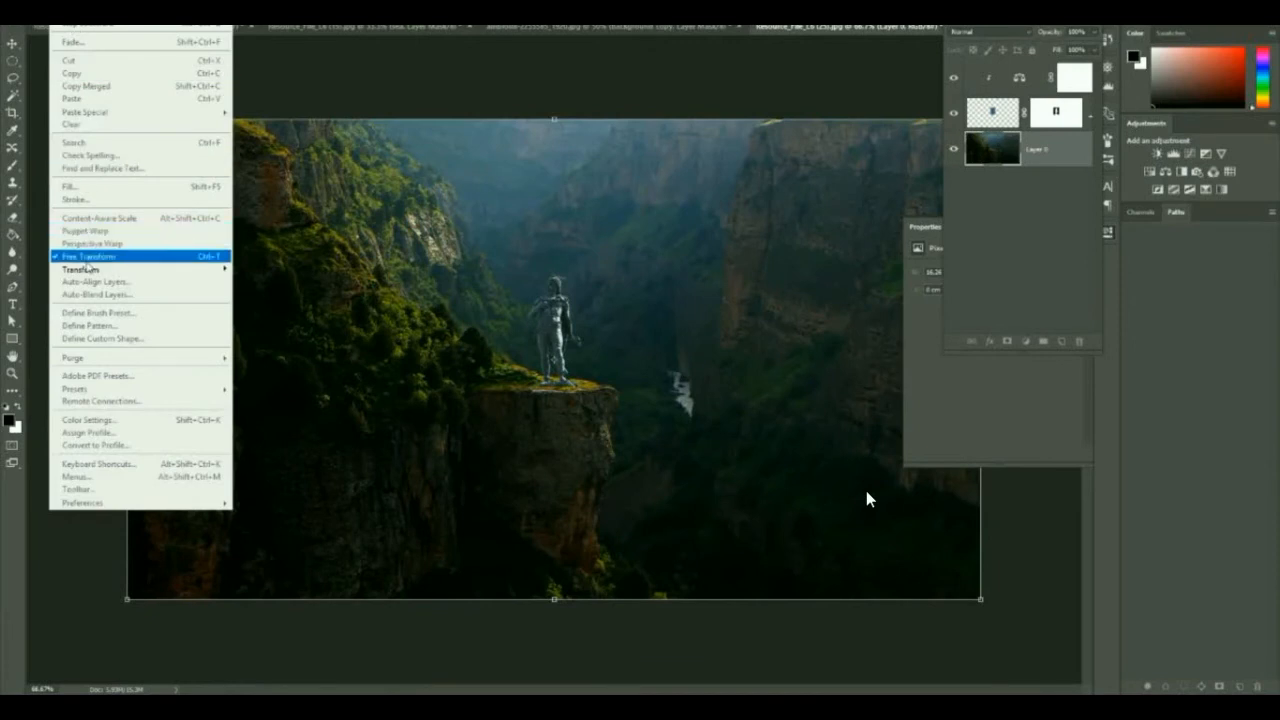
pyautogui.press('Escape')
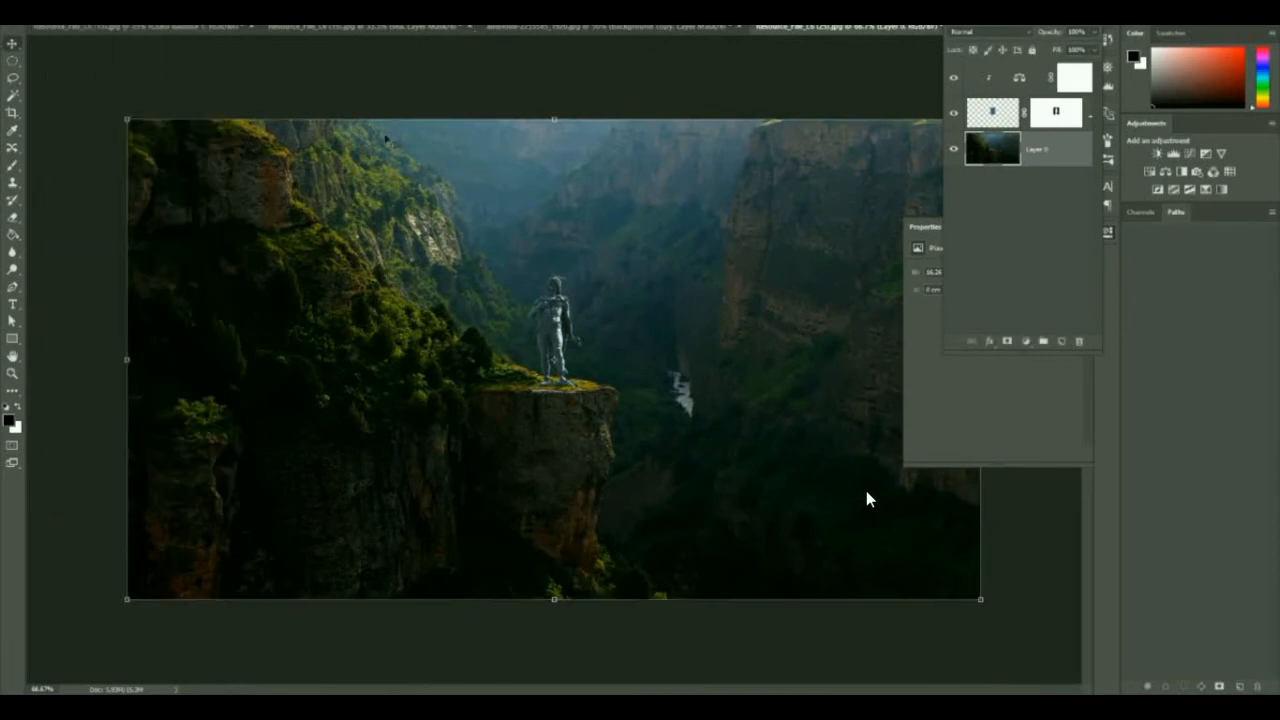
pyautogui.press('Return')
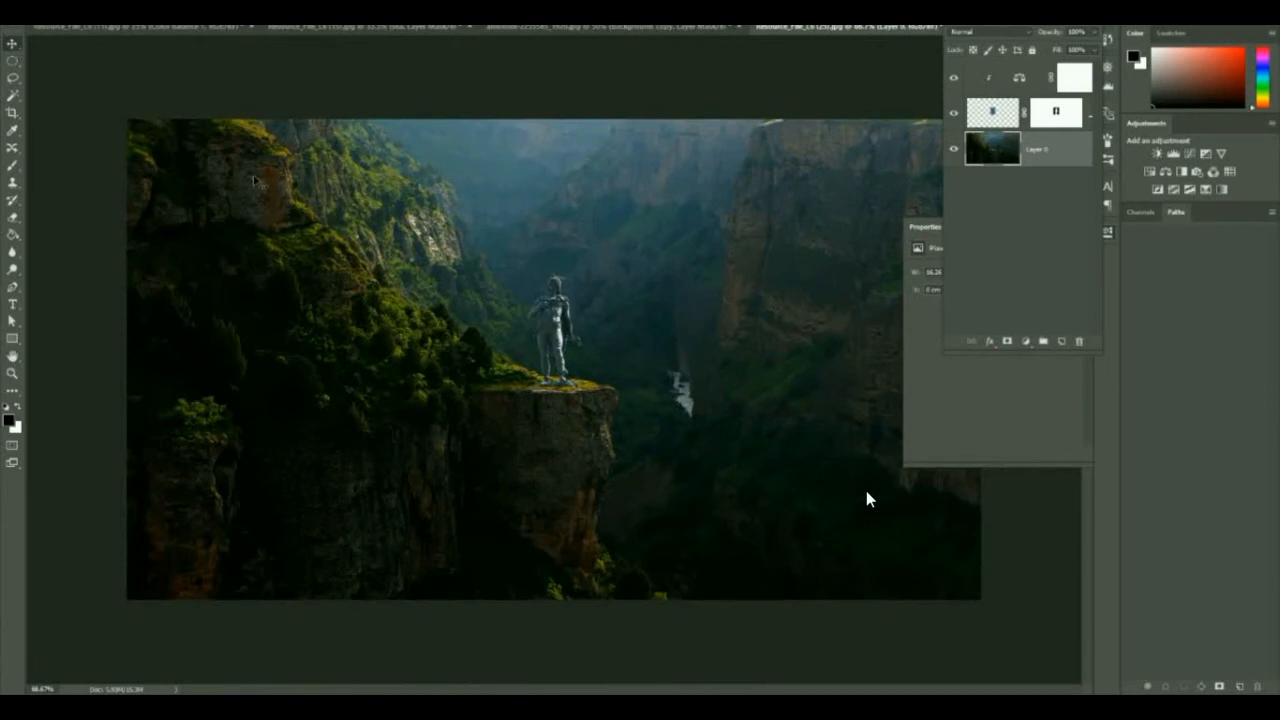
pyautogui.click(1078, 118)
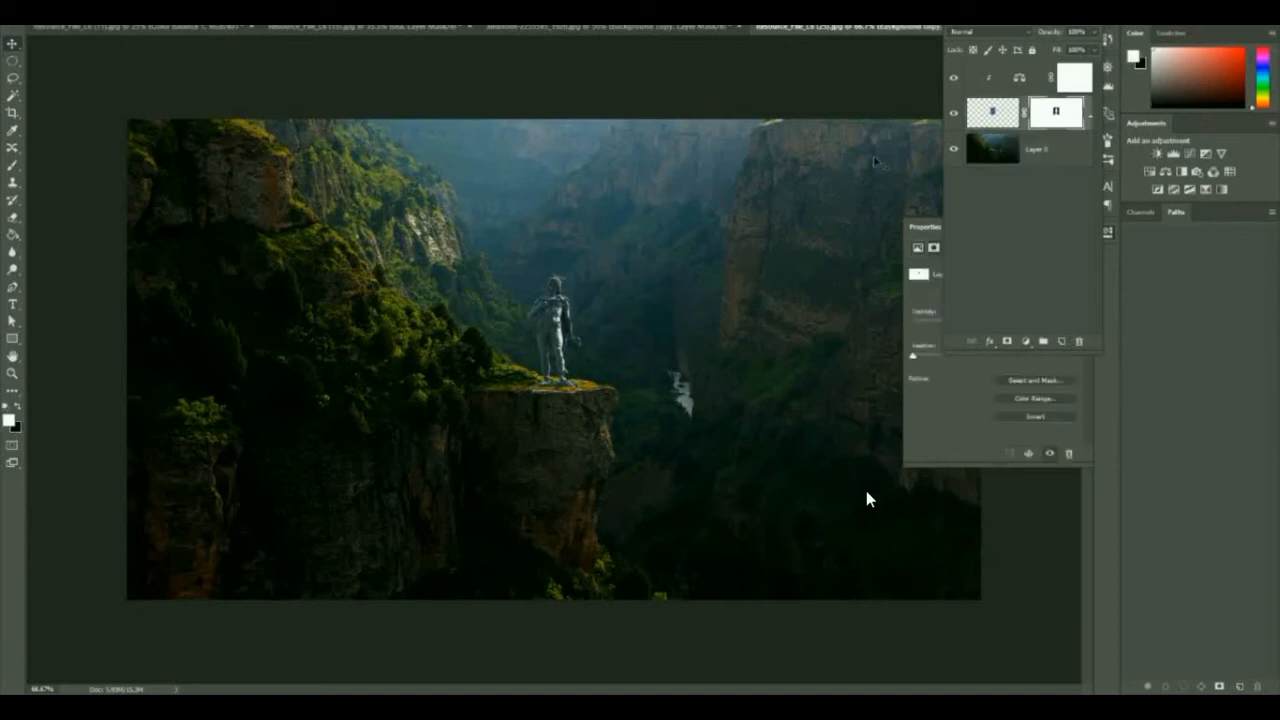
pyautogui.hotkey('ctrl', 't')
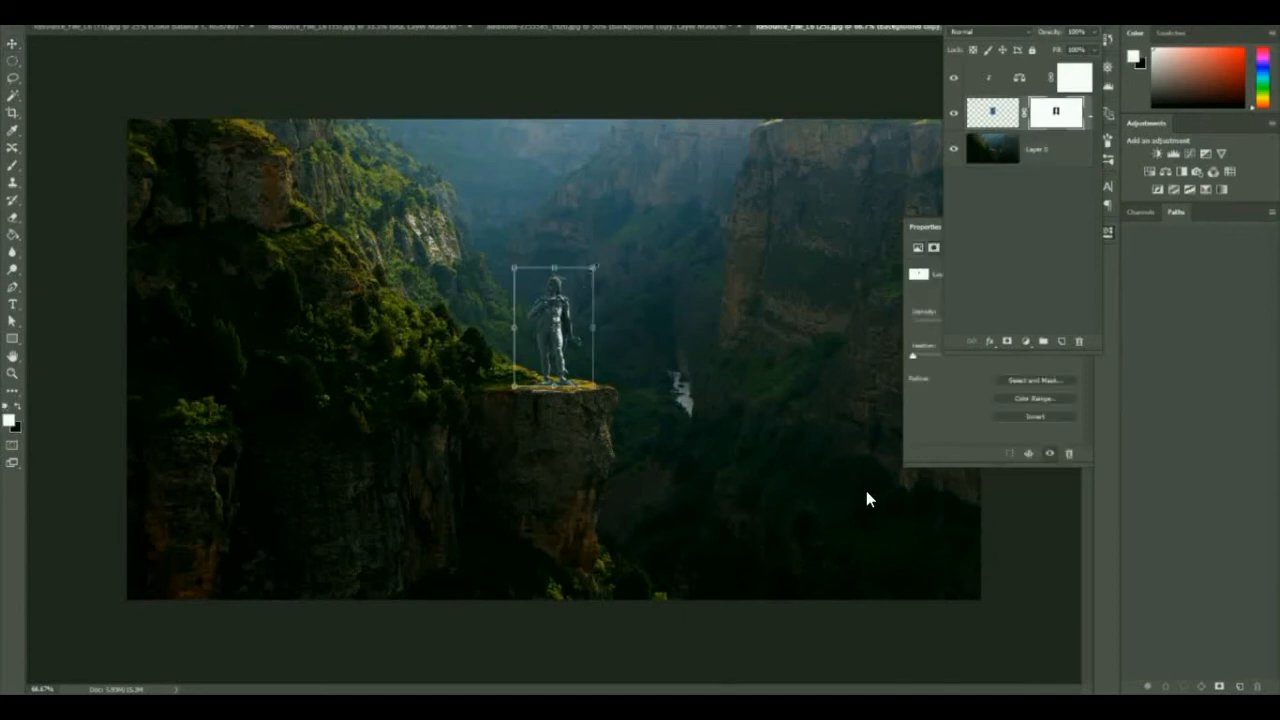
pyautogui.moveTo(594, 267); pyautogui.dragTo(706, 183)
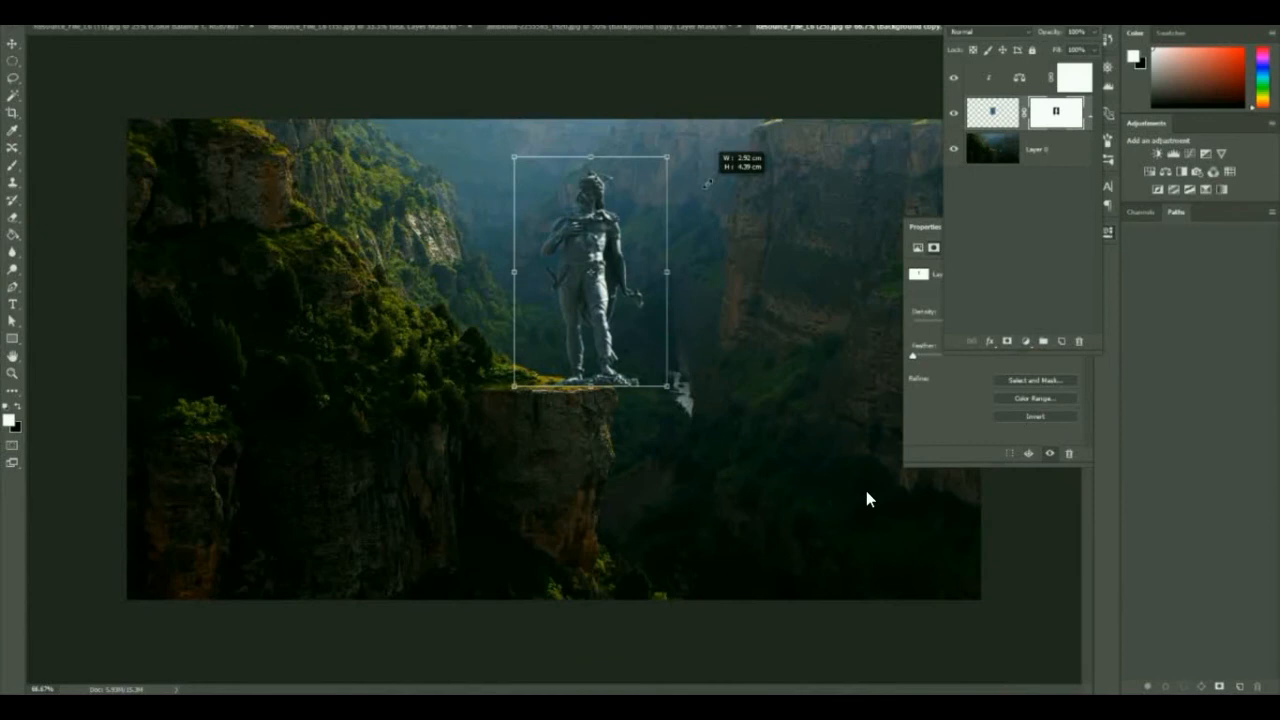
pyautogui.moveTo(600, 255); pyautogui.dragTo(550, 255)
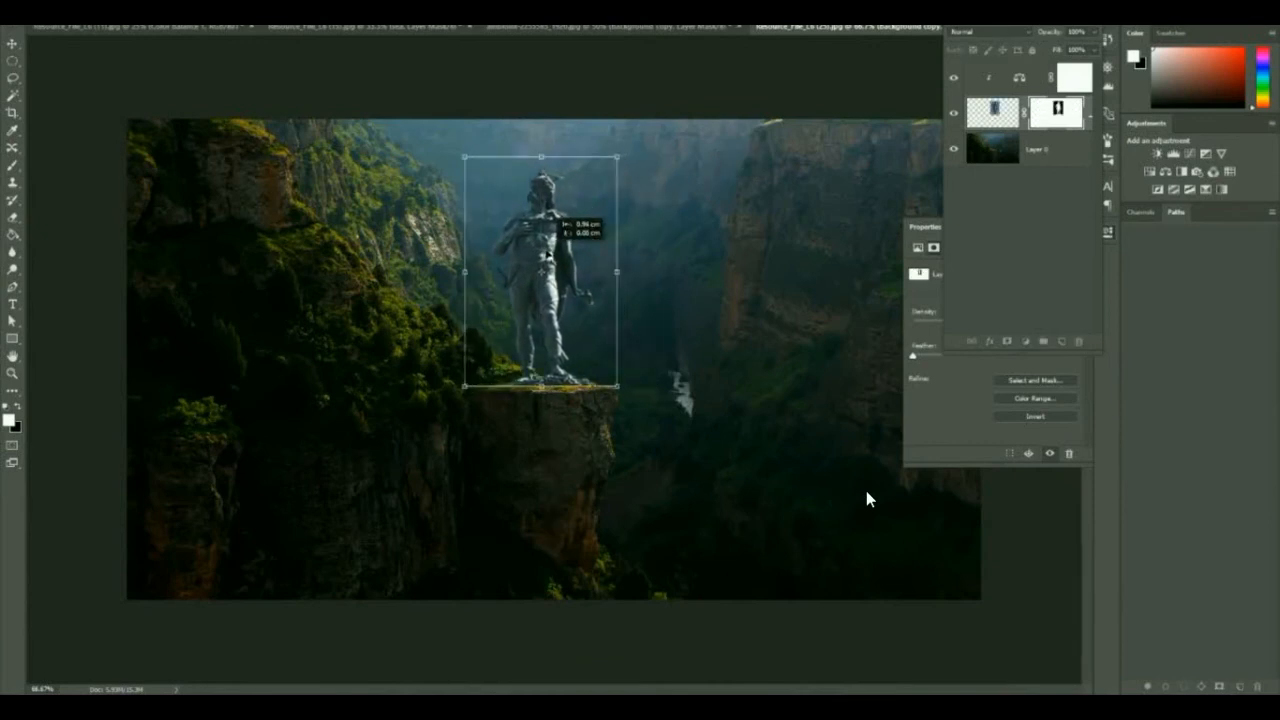
pyautogui.press('Return')
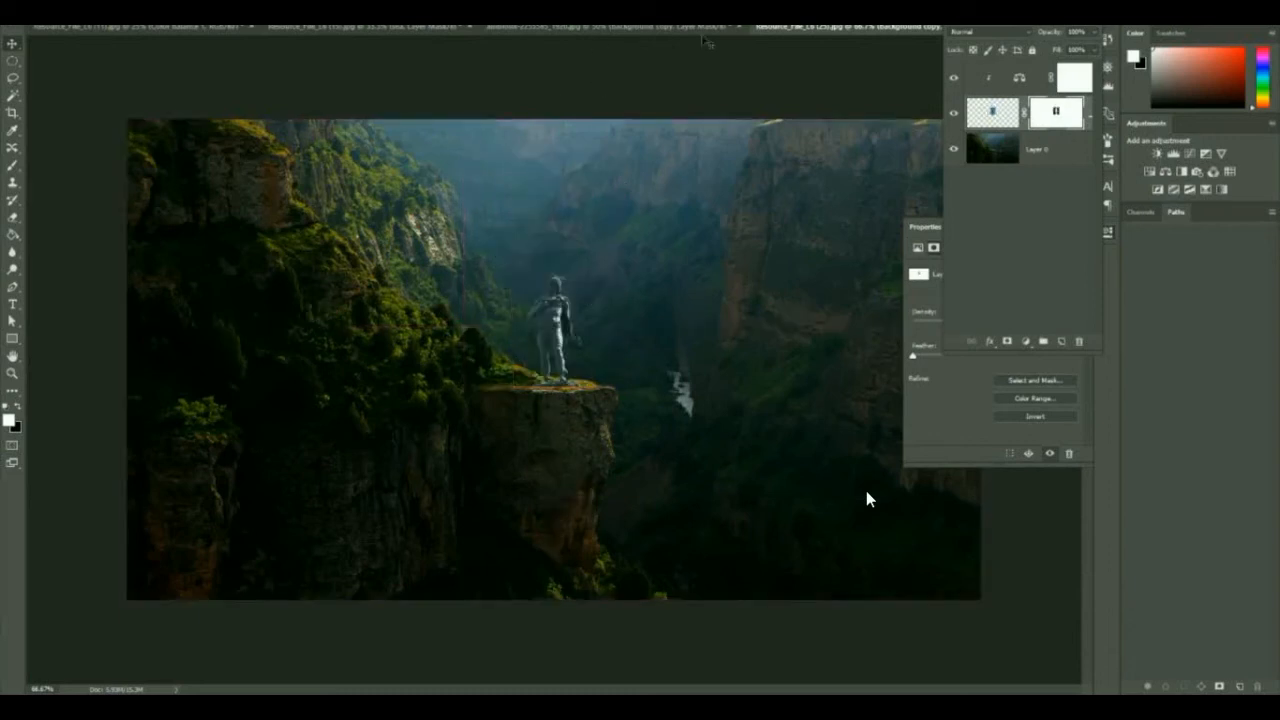
# - Close the statue source image without saving and return to the canyon composite
pyautogui.click(603, 28)
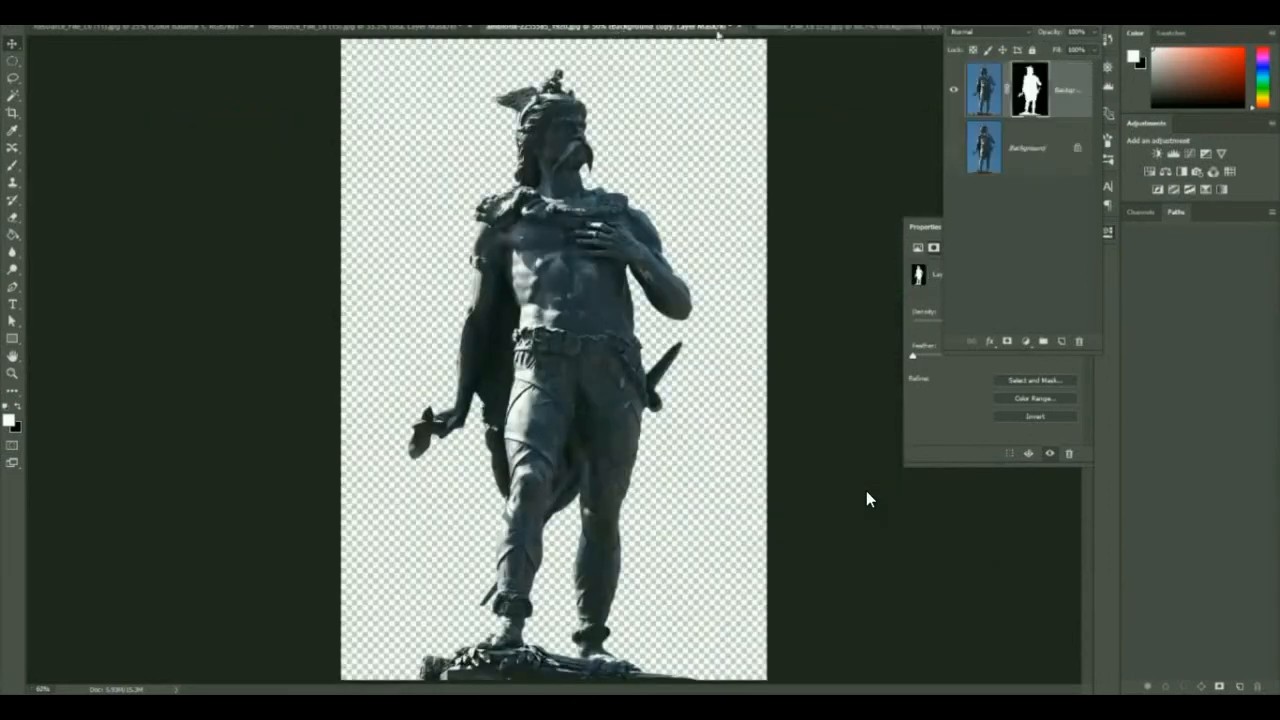
pyautogui.click(739, 29)
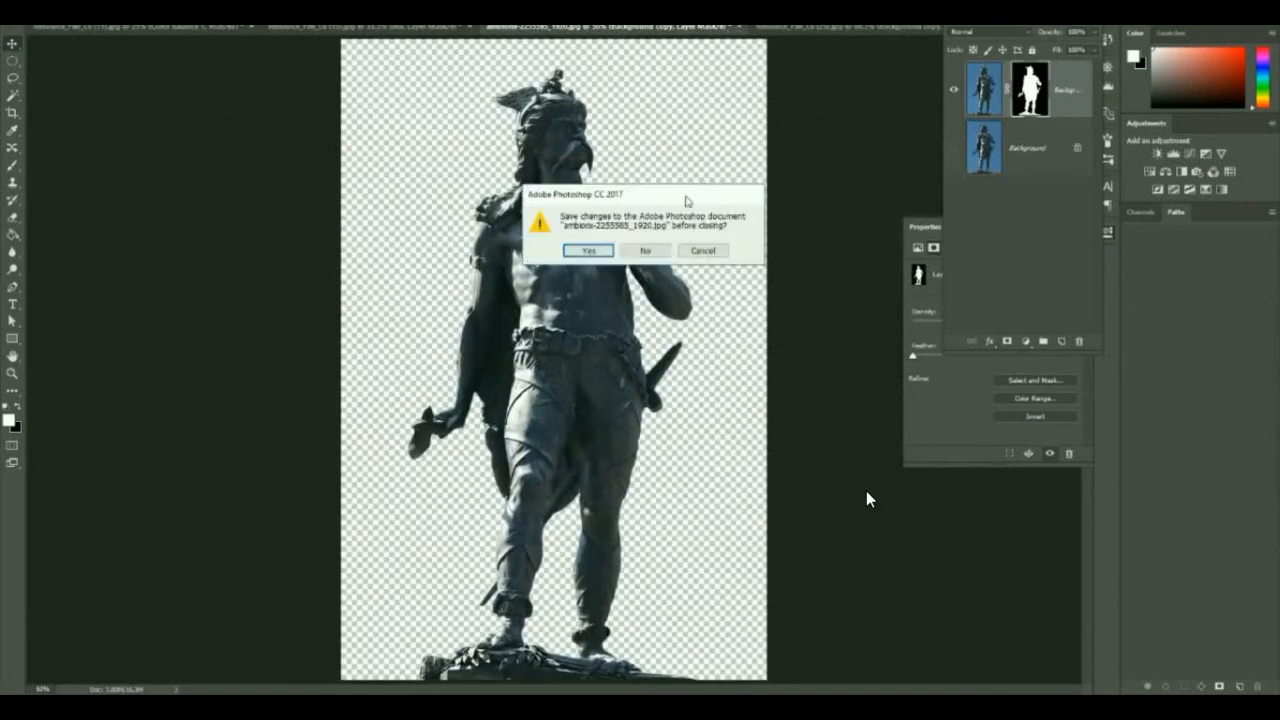
pyautogui.click(649, 250)
pyautogui.click(441, 30)
pyautogui.click(600, 28)
# - Open ExerciseFile (2) and Resource_File_L6 (27) together and bring the kitten image to the front
pyautogui.click(34, 3)
pyautogui.click(50, 9)
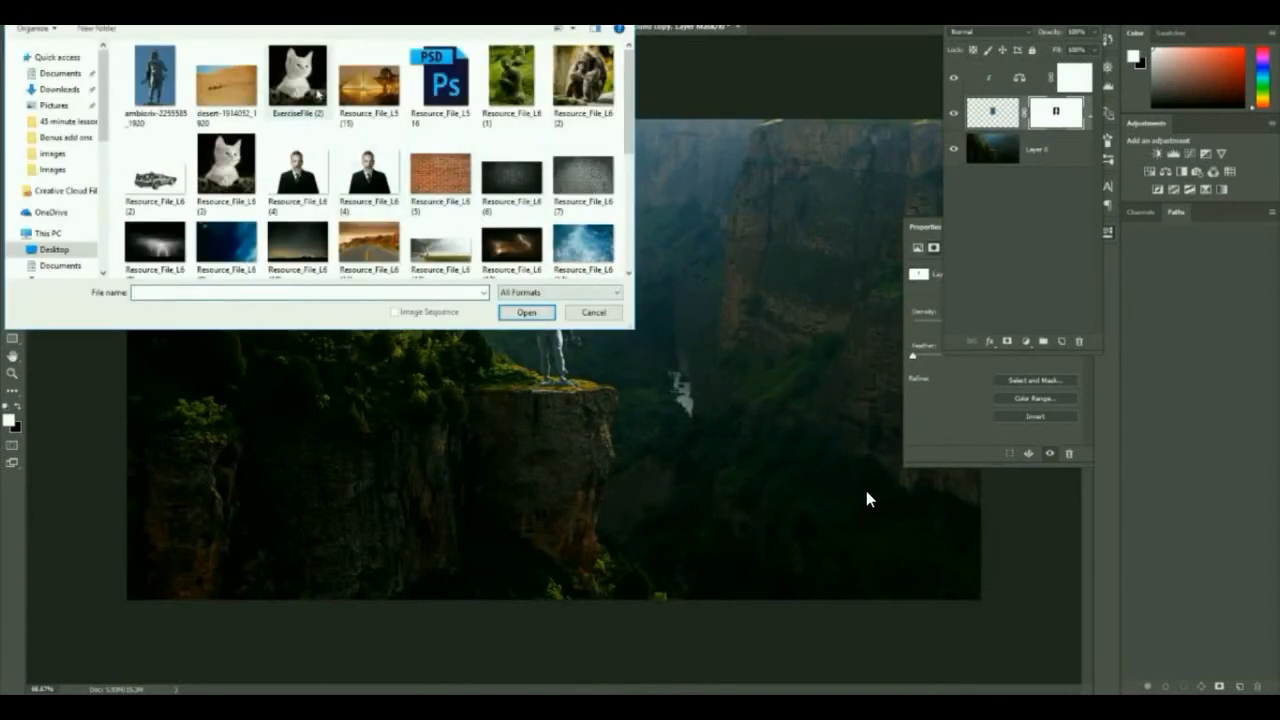
pyautogui.click(298, 86)
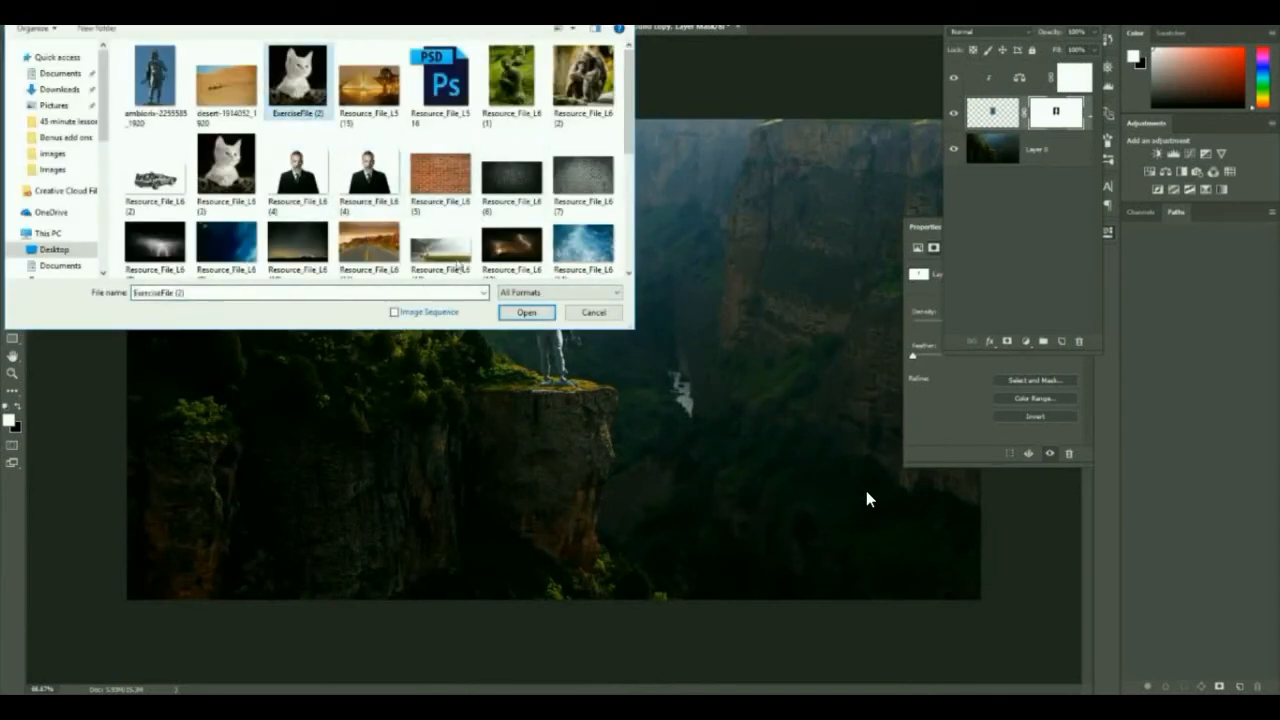
pyautogui.scroll(-3, 457, 266)
pyautogui.keyDown('ctrl'); pyautogui.click(512, 145); pyautogui.keyUp('ctrl')
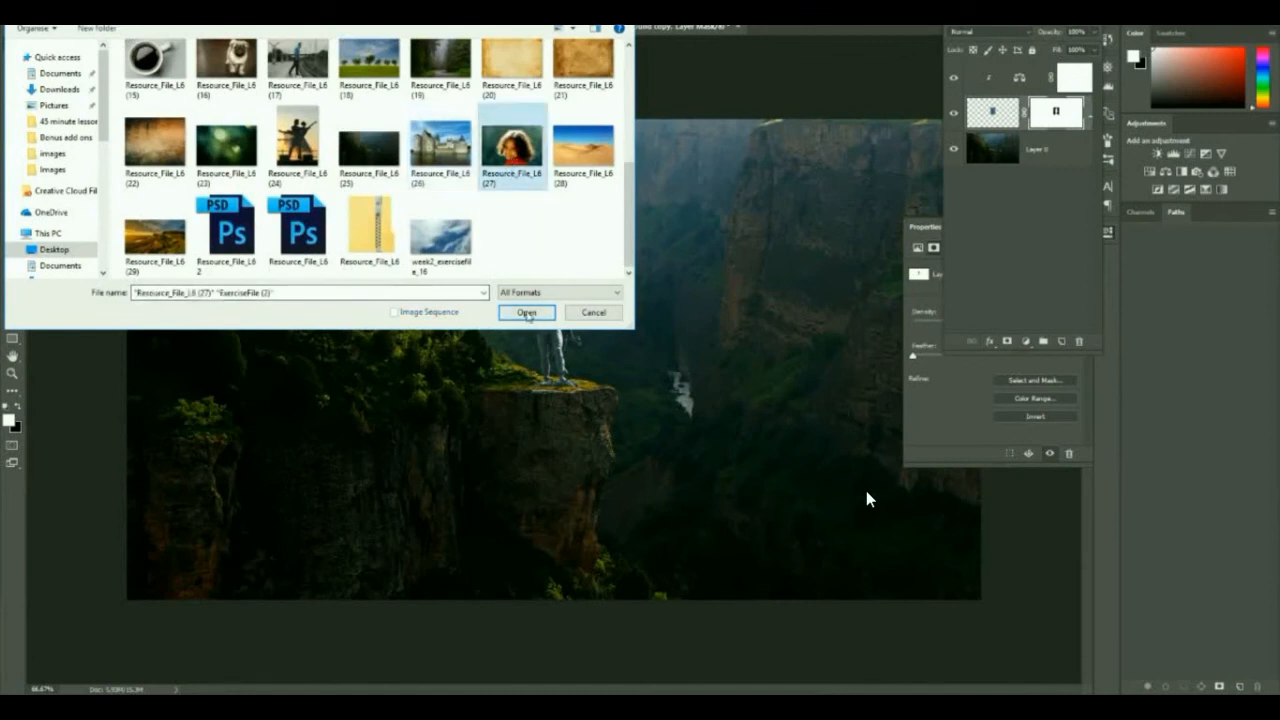
pyautogui.click(527, 313)
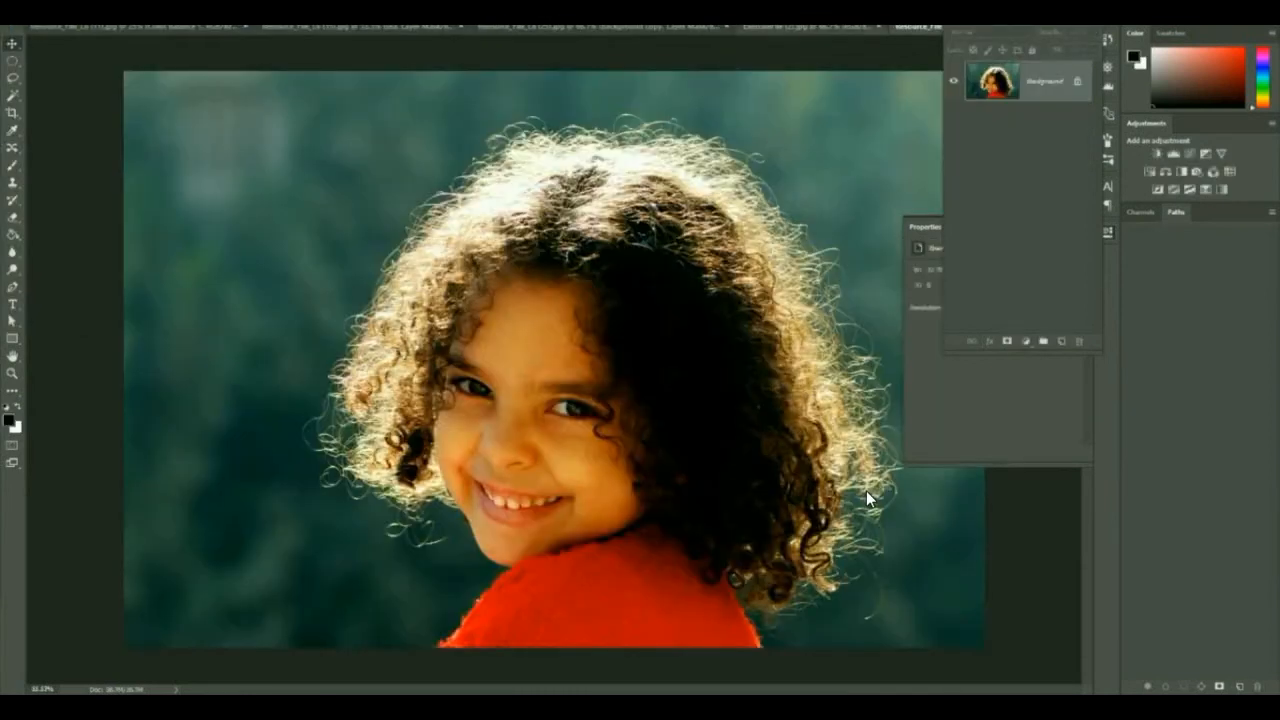
pyautogui.click(823, 28)
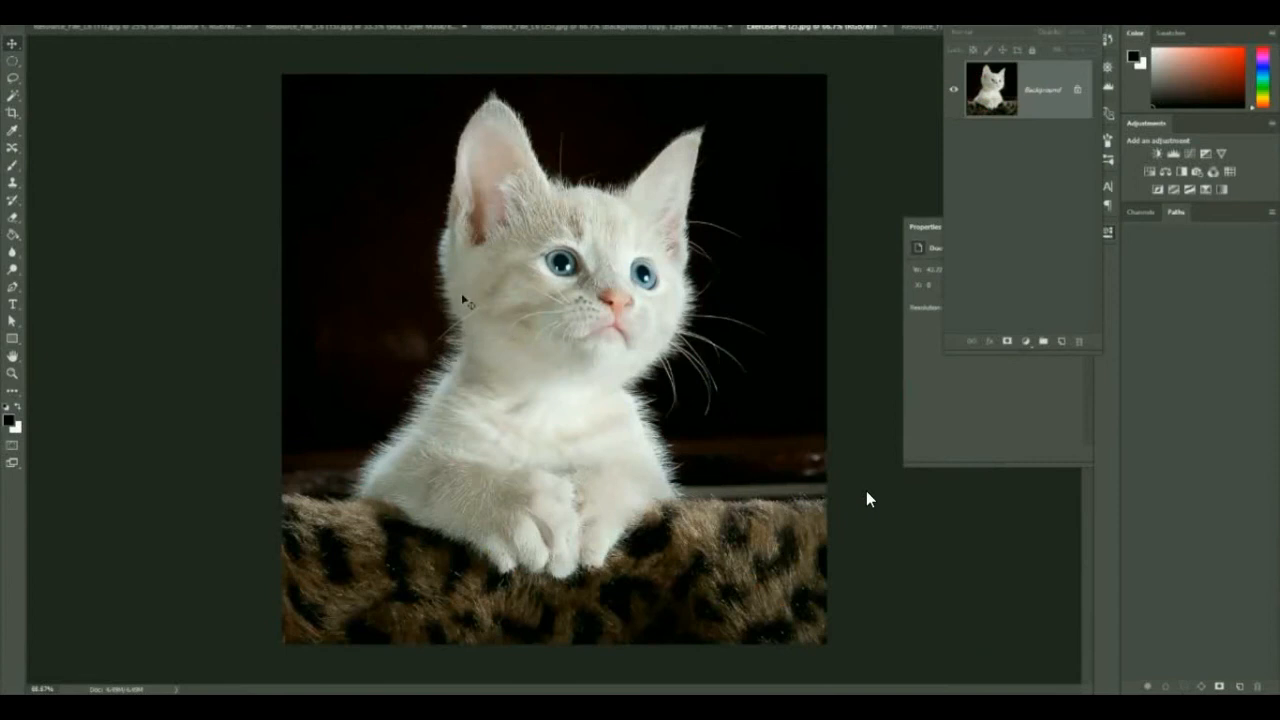
pyautogui.click(921, 30)
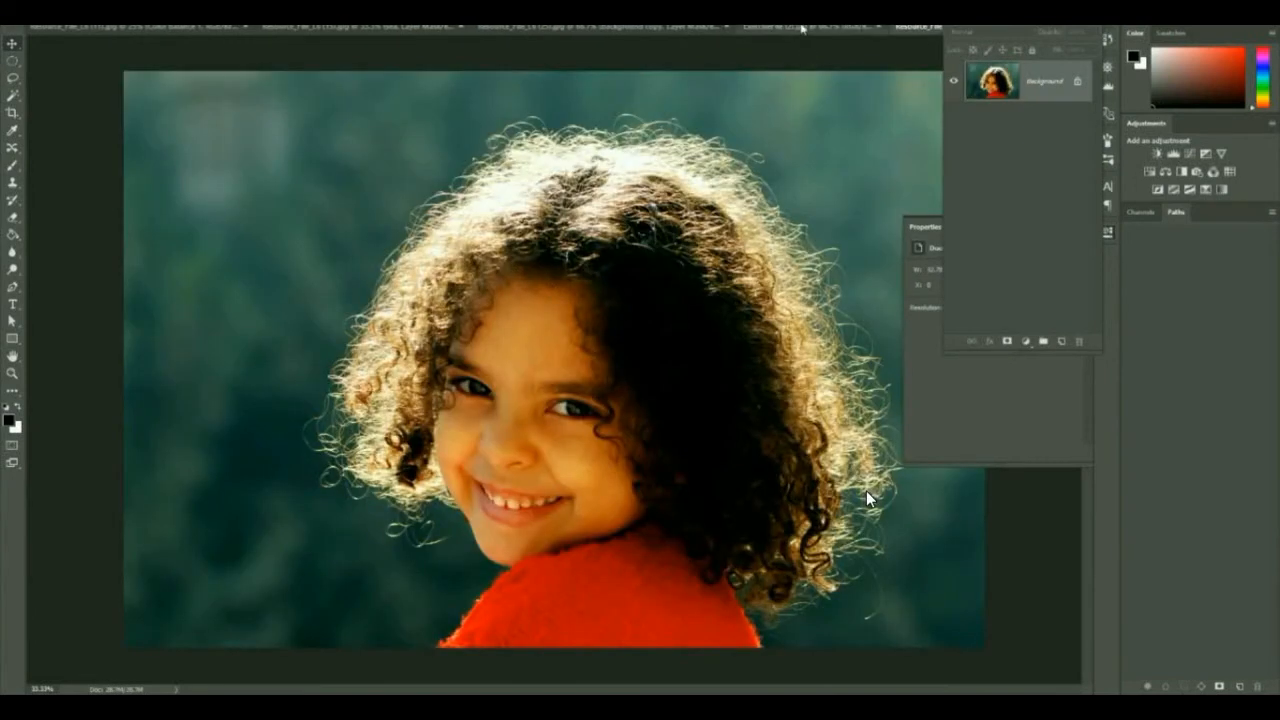
pyautogui.hotkey('ctrl', 'shift', 'Tab')
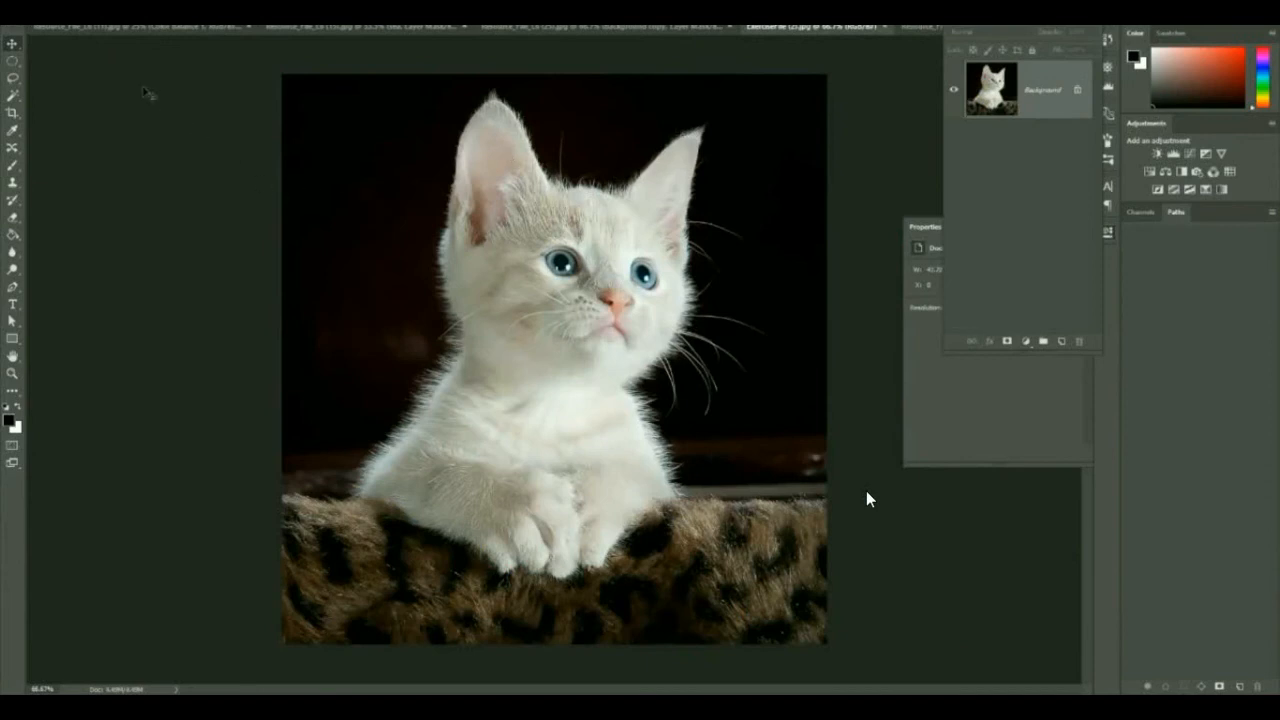
# - Select the whole kitten with the Quick Selection tool and copy the selection to a new layer
pyautogui.rightClick(14, 96)
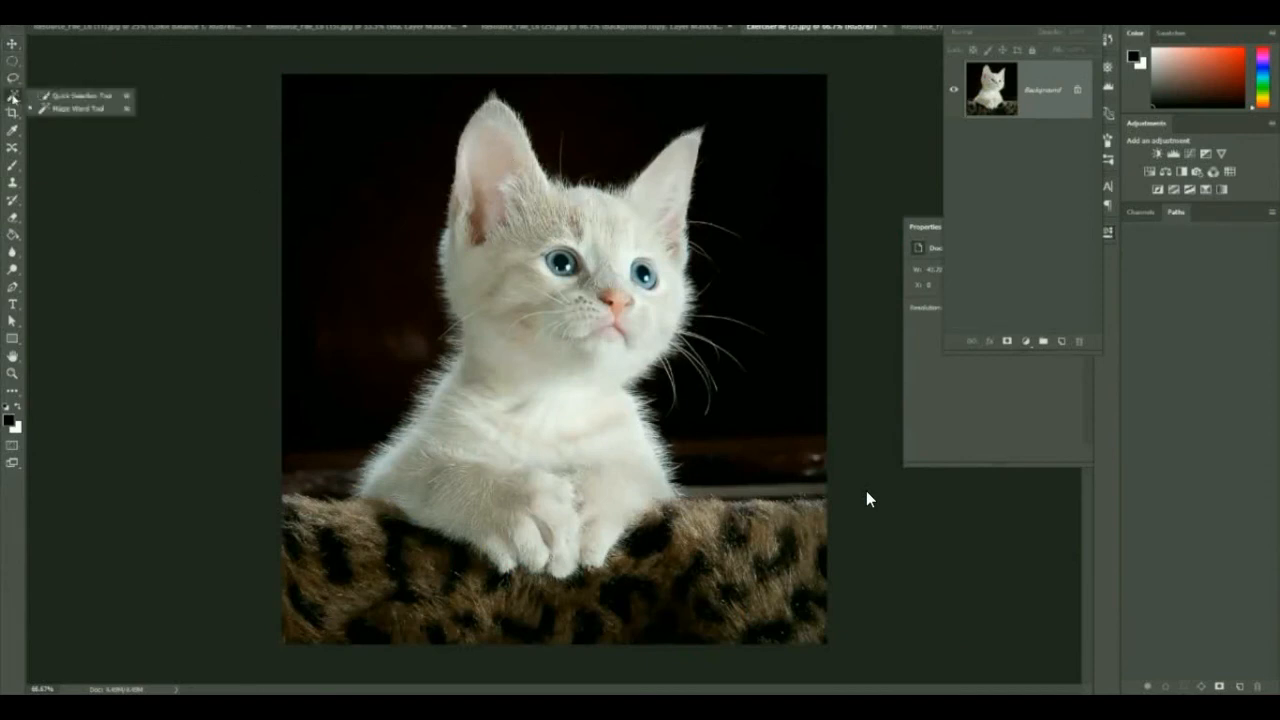
pyautogui.click(72, 96)
pyautogui.moveTo(417, 423)
pyautogui.mouseDown()
pyautogui.moveTo(397, 474)
pyautogui.moveTo(465, 477)
pyautogui.moveTo(538, 502)
pyautogui.moveTo(609, 463)
pyautogui.moveTo(586, 345)
pyautogui.moveTo(659, 157)
pyautogui.mouseUp()
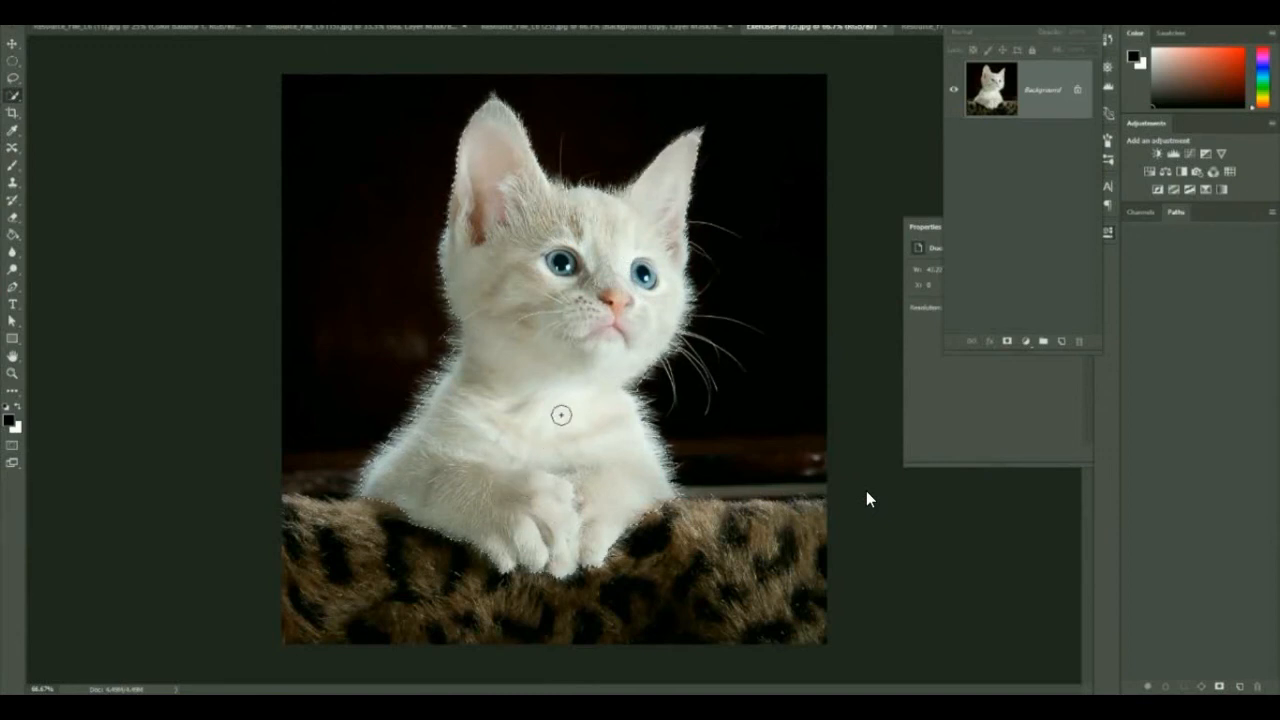
pyautogui.hotkey('ctrl', 'j')
# - Move the kitten cutout into the curly-haired girl image and place it along the photo's bottom edge, beside her hair
pyautogui.click(12, 44)
pyautogui.moveTo(555, 284); pyautogui.dragTo(320, 586)
pyautogui.hotkey('ctrl', '+')
pyautogui.hotkey('ctrl', '+')
pyautogui.hotkey('ctrl', '+')
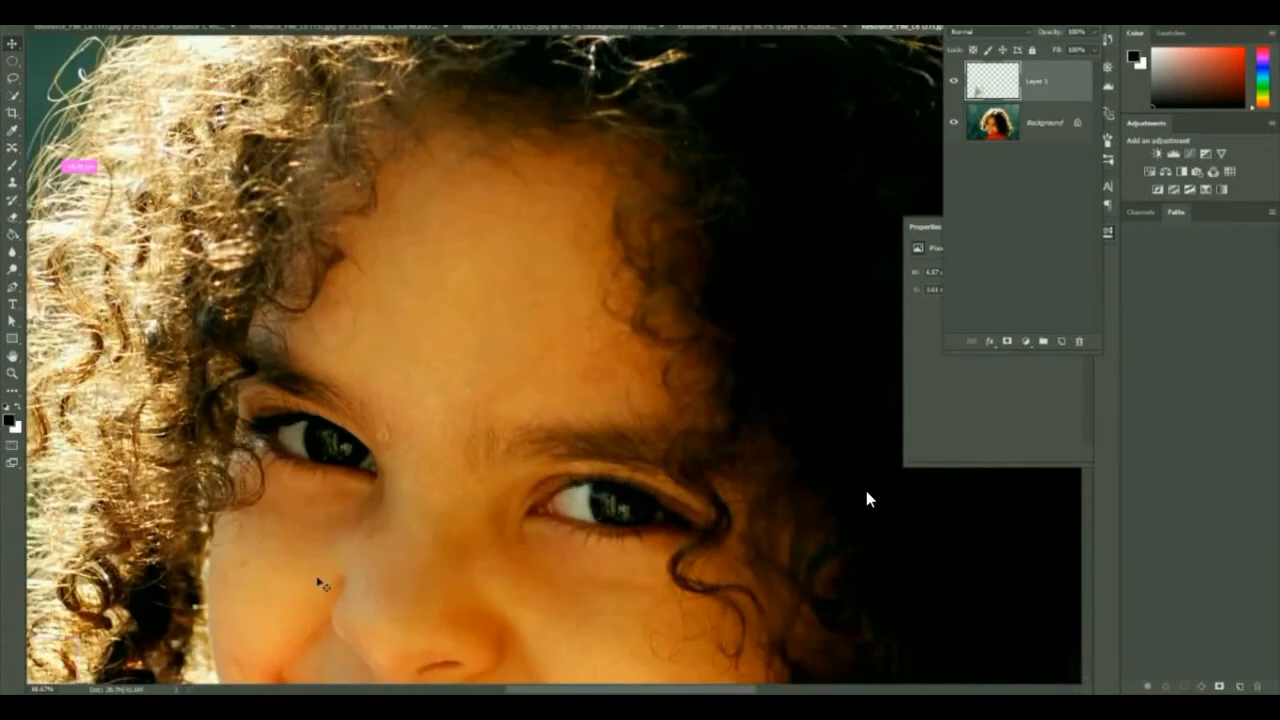
pyautogui.moveTo(209, 591); pyautogui.dragTo(737, 63)
pyautogui.moveTo(325, 441); pyautogui.dragTo(437, 301)
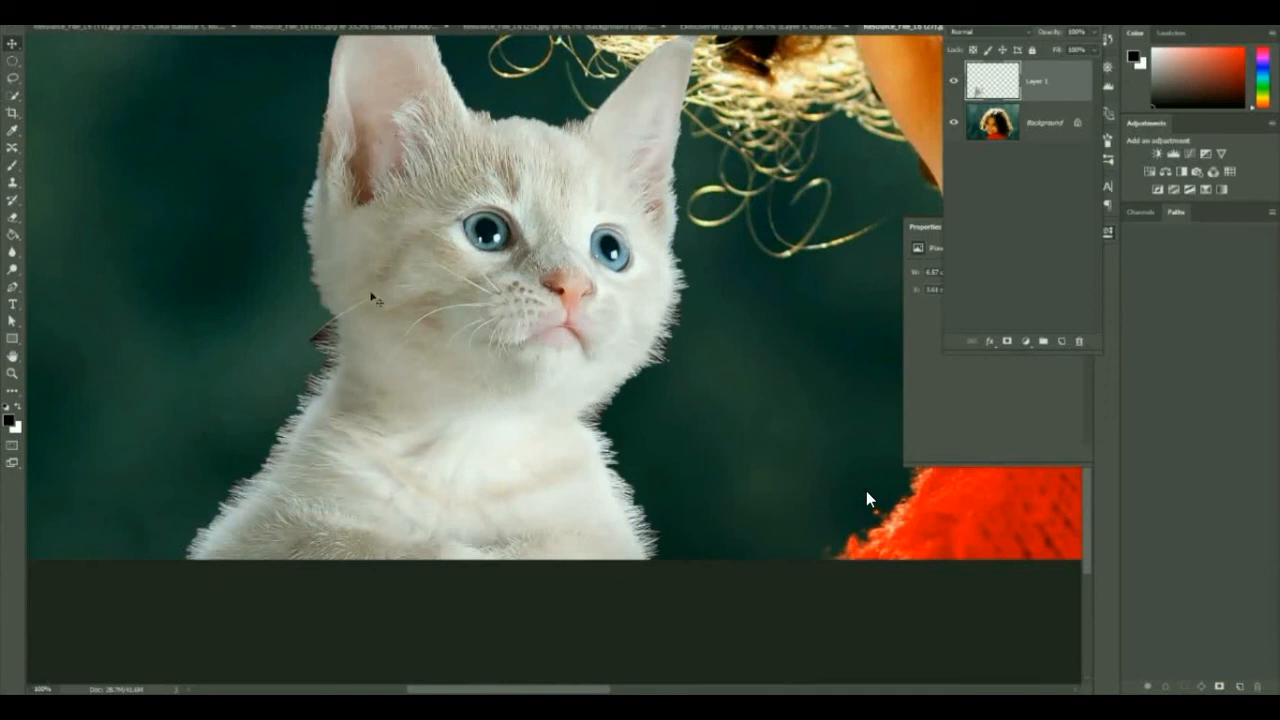
# - Return to the kitten image, delete its cutout layer and quick-select the whole kitten again
pyautogui.click(714, 30)
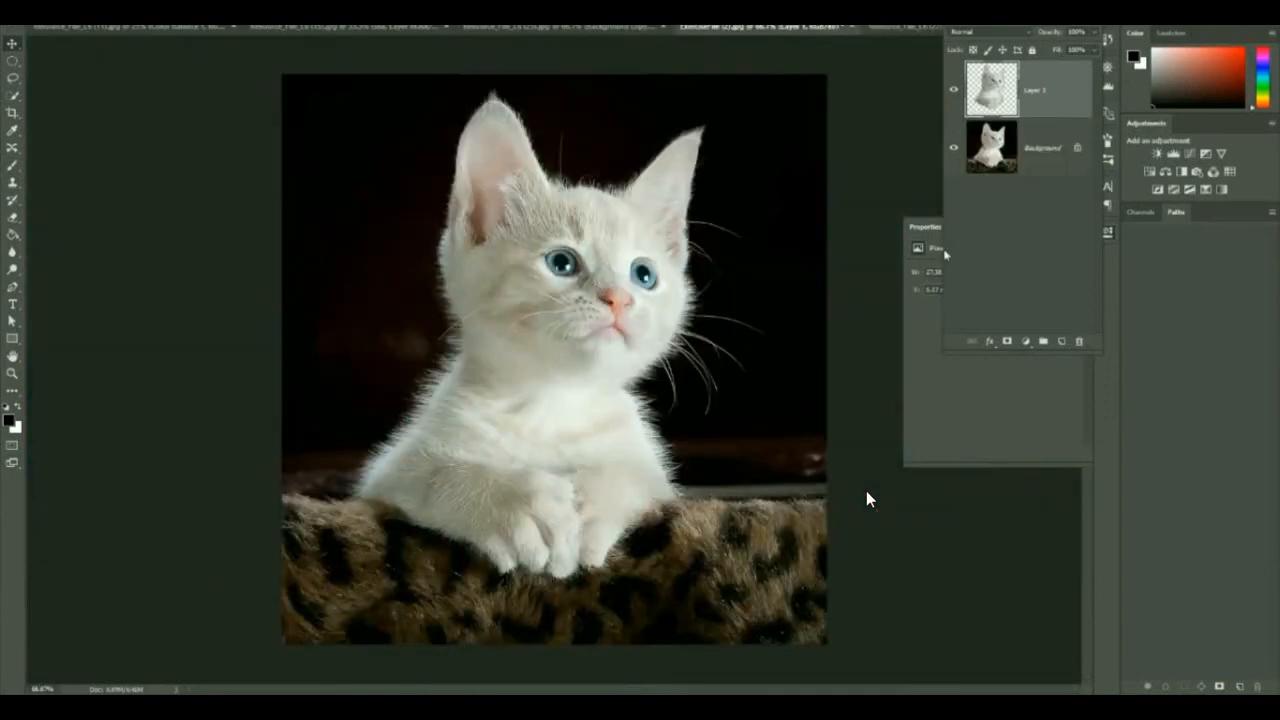
pyautogui.moveTo(1051, 92); pyautogui.dragTo(1078, 341)
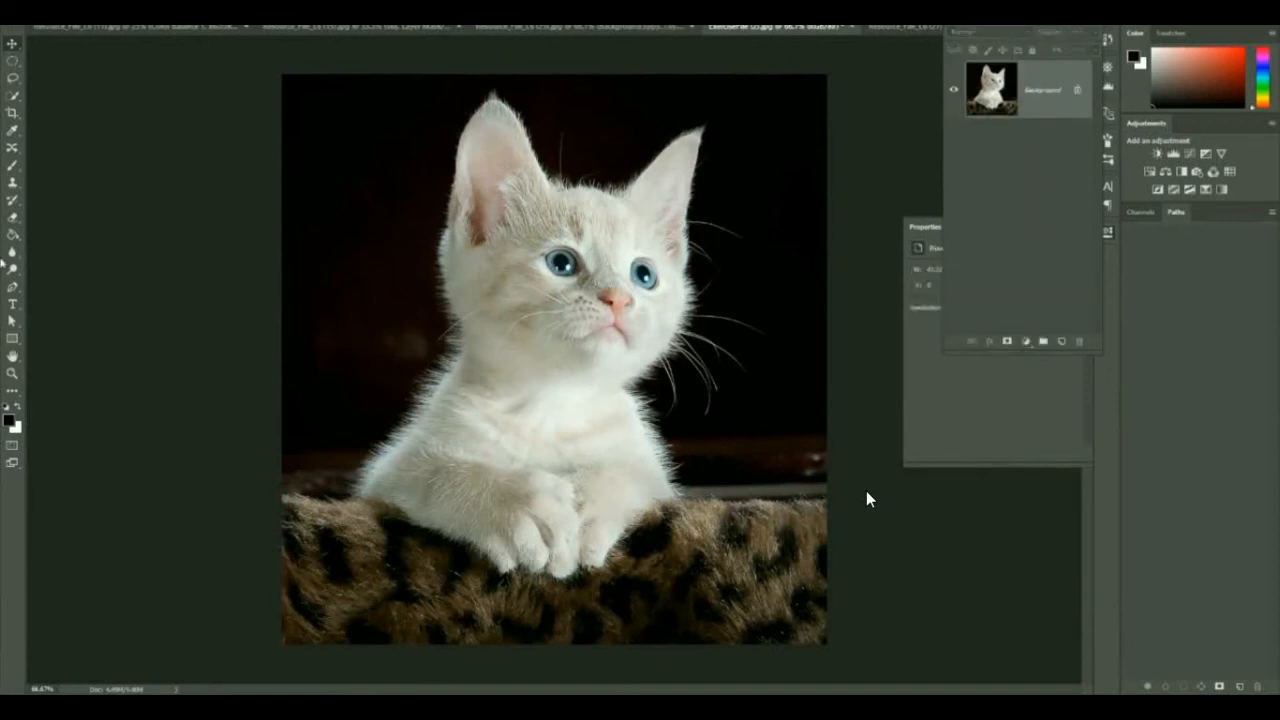
pyautogui.click(13, 95)
pyautogui.moveTo(412, 453)
pyautogui.mouseDown()
pyautogui.moveTo(571, 488)
pyautogui.moveTo(612, 472)
pyautogui.mouseUp()
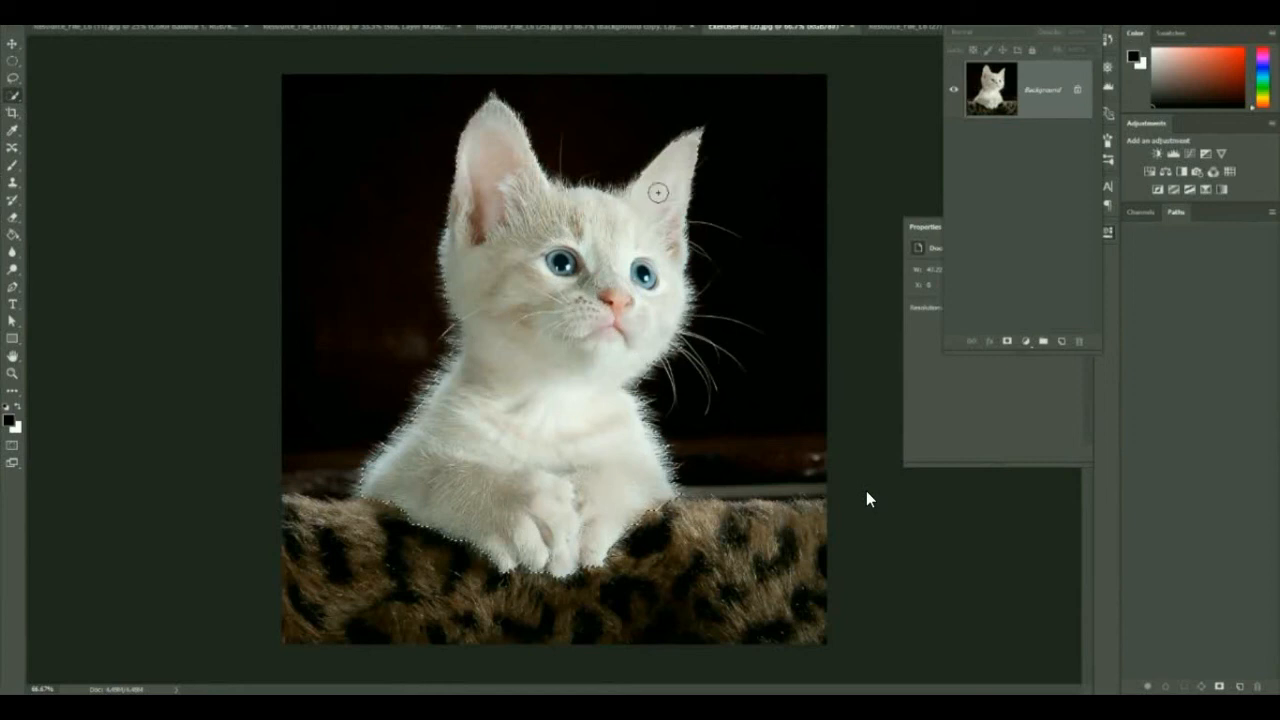
pyautogui.moveTo(623, 220); pyautogui.dragTo(605, 342)
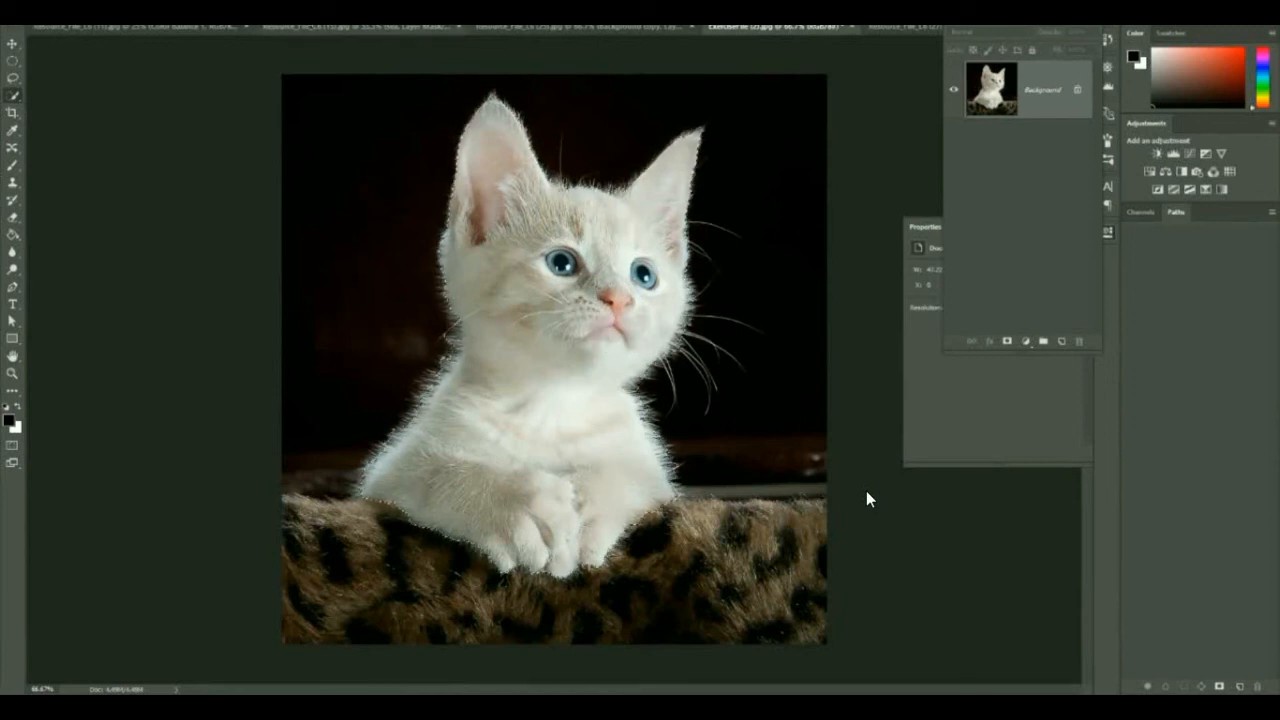
# - Open Select and Mask for the kitten selection, enable Smart Radius and raise the edge detection radius to 250 px
pyautogui.hotkey('ctrl', 'alt', 'r')
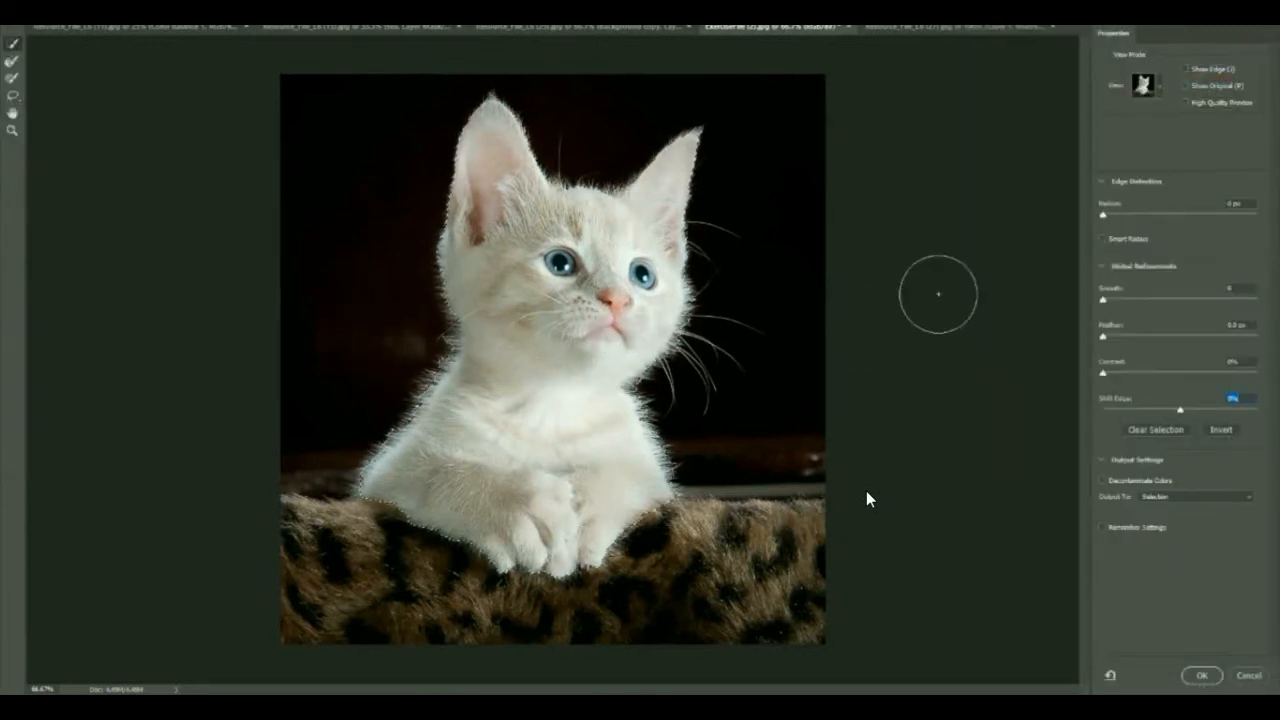
pyautogui.click(1103, 238)
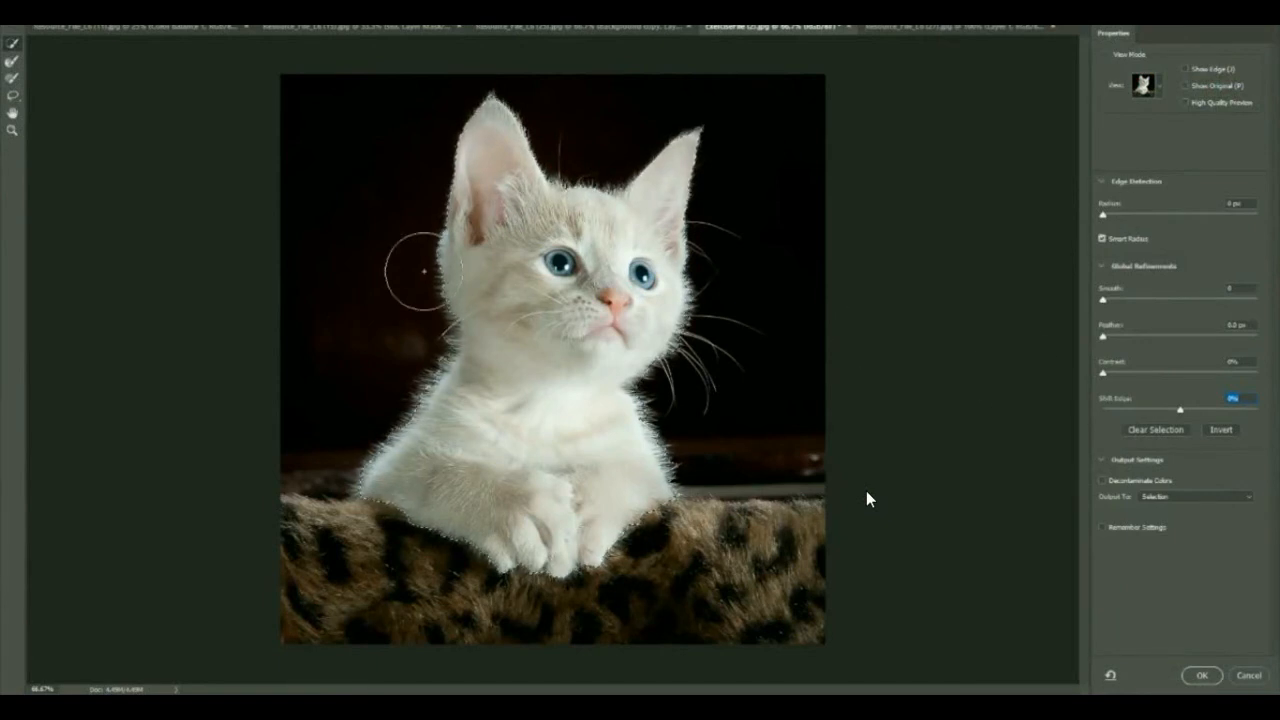
pyautogui.hotkey('ctrl', '+')
pyautogui.hotkey('ctrl', '+')
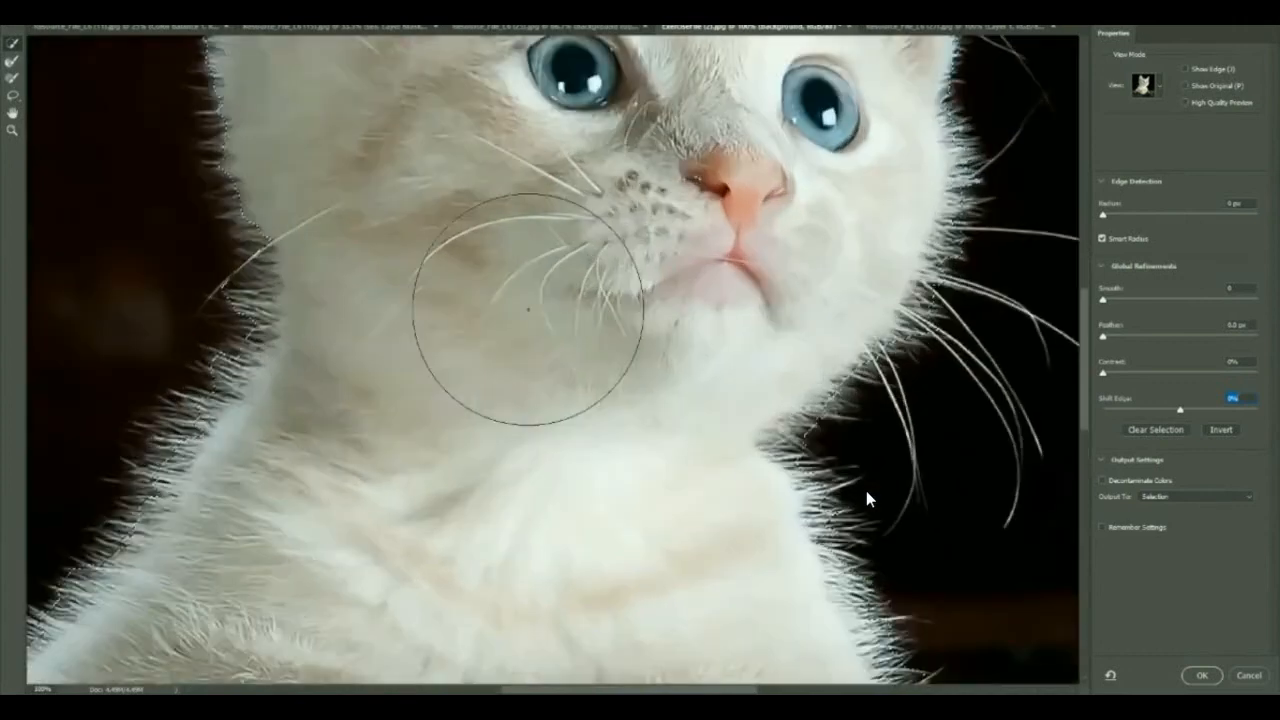
pyautogui.moveTo(641, 233)
pyautogui.mouseDown()
pyautogui.moveTo(572, 435)
pyautogui.moveTo(504, 568)
pyautogui.mouseUp()
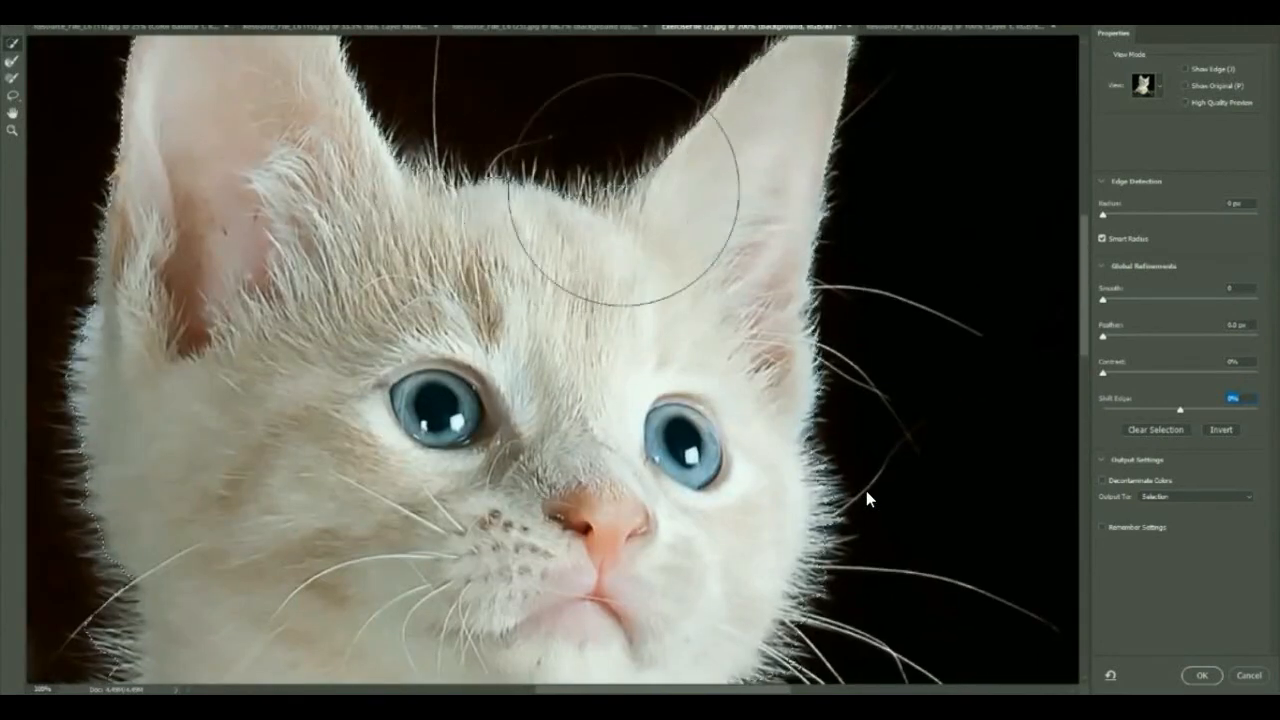
pyautogui.moveTo(1105, 217); pyautogui.dragTo(1166, 219)
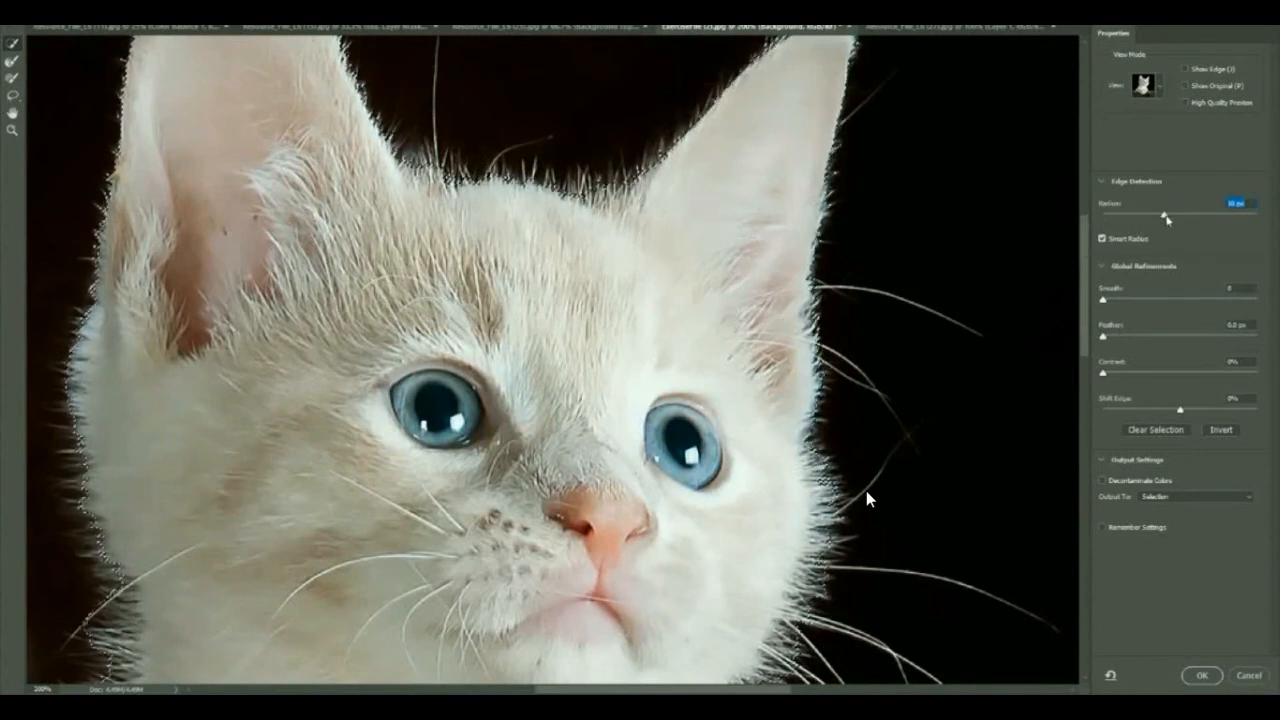
pyautogui.moveTo(1167, 219); pyautogui.dragTo(1168, 219)
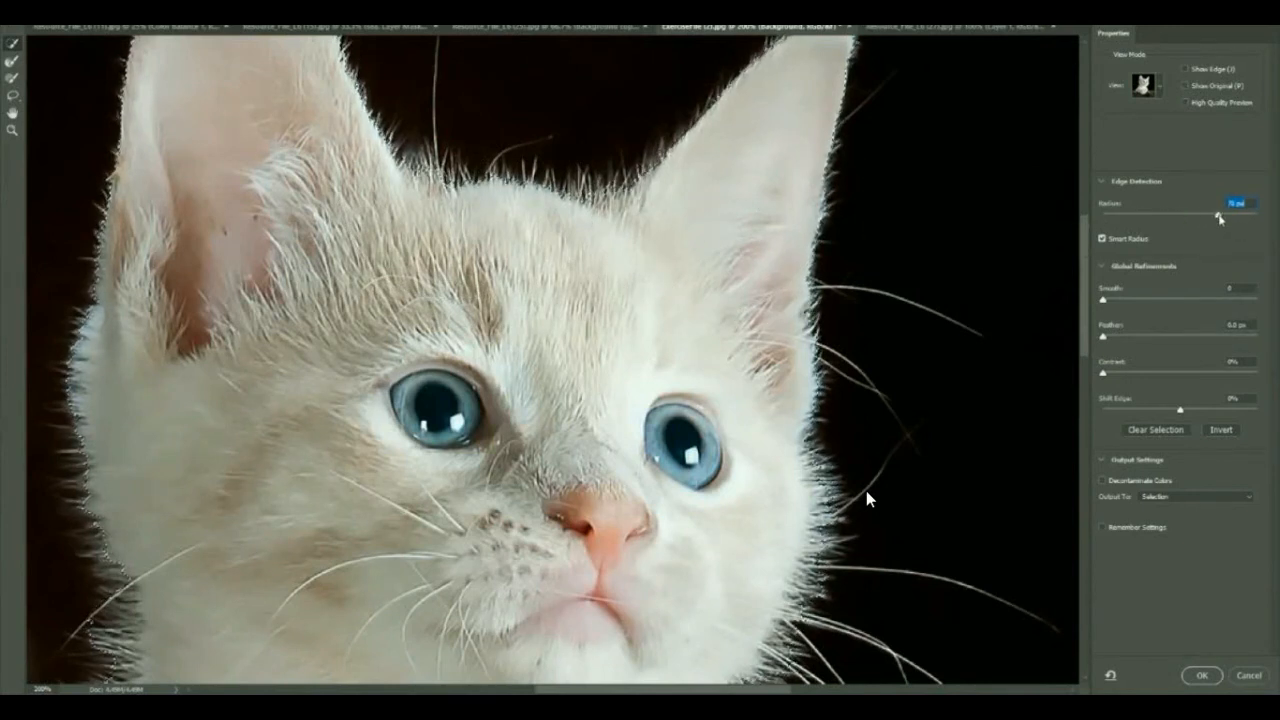
pyautogui.moveTo(1220, 218); pyautogui.dragTo(1259, 223)
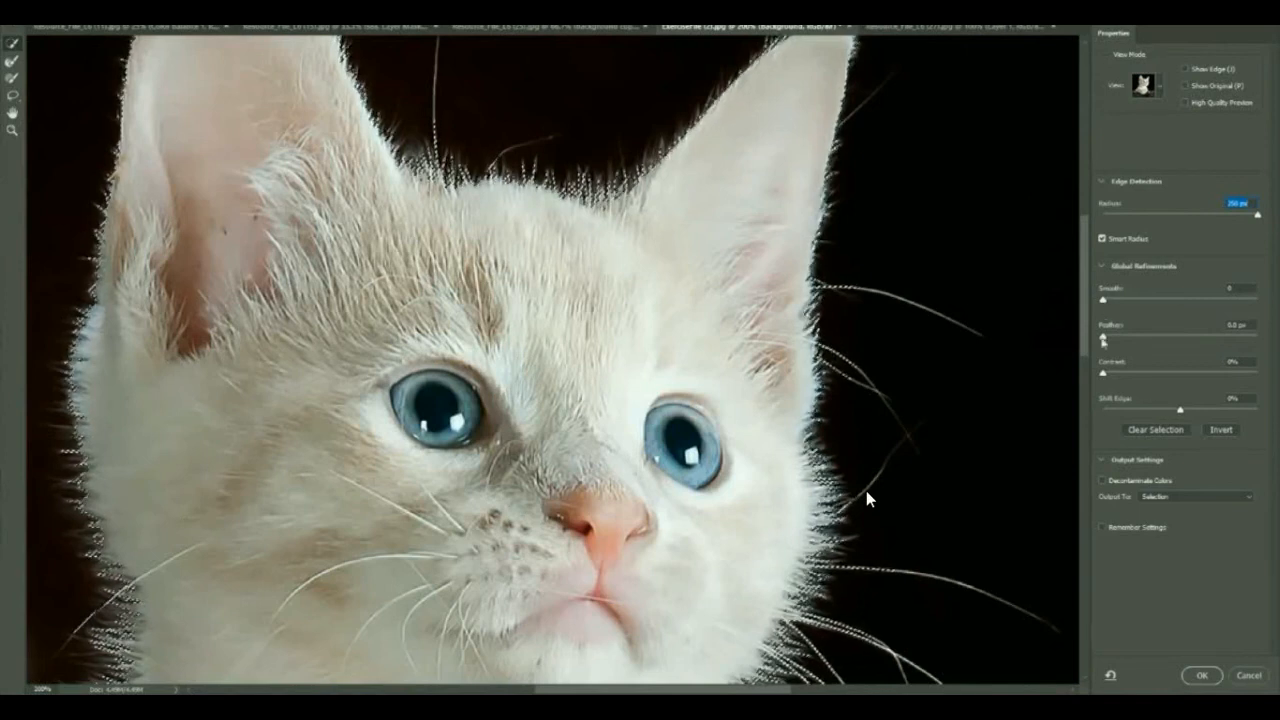
# - Add slight feathering and smoothing, set Shift Edge to -27% and output the refined kitten to a new layer
pyautogui.moveTo(1106, 339); pyautogui.dragTo(1117, 341)
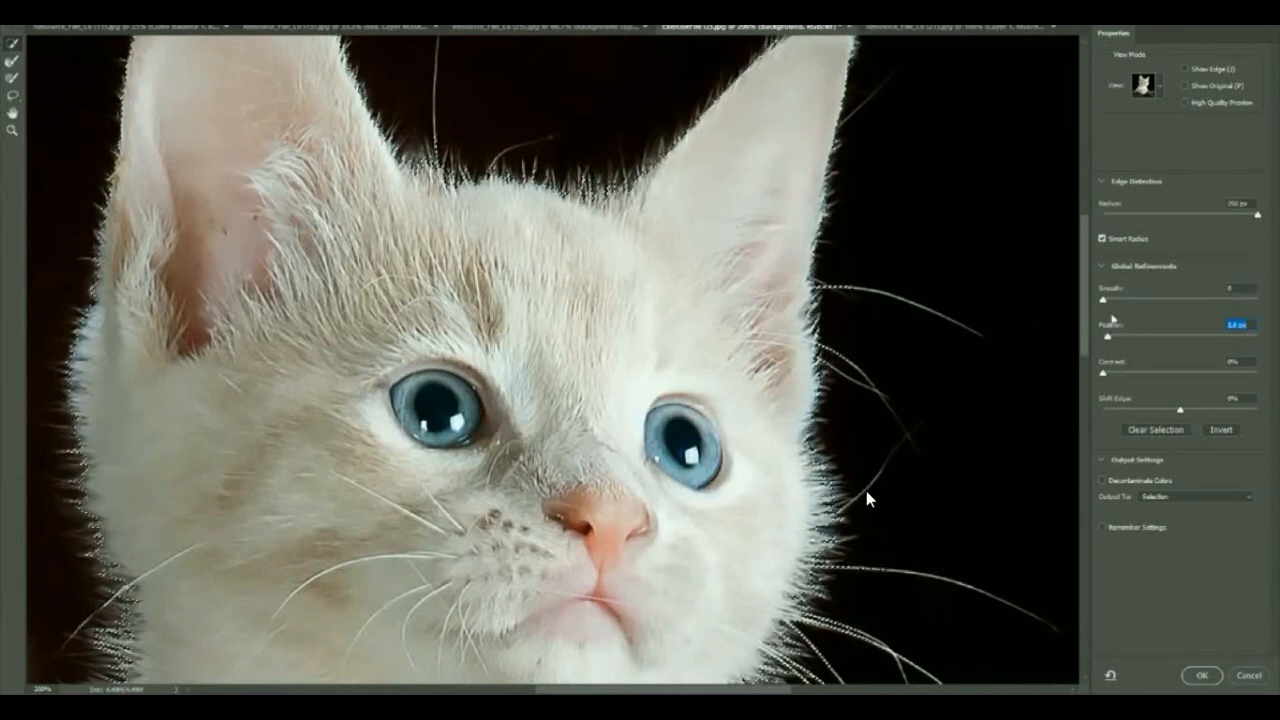
pyautogui.moveTo(1104, 302); pyautogui.dragTo(1107, 305)
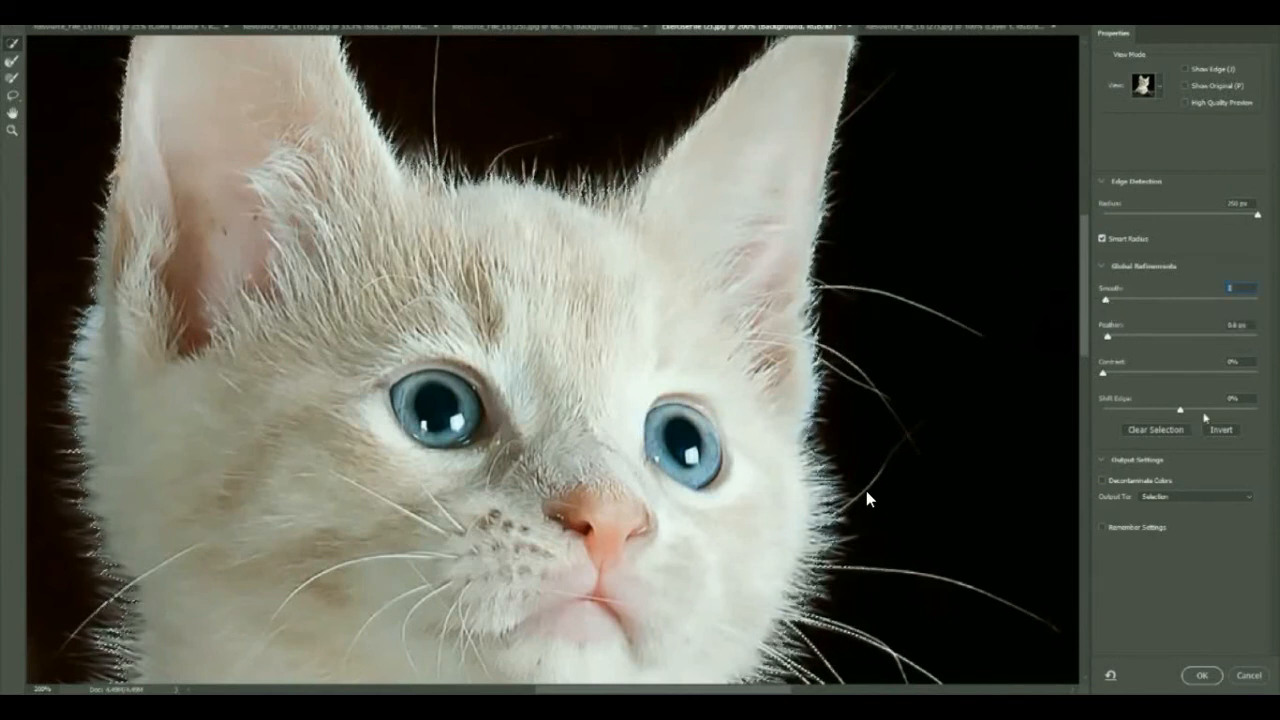
pyautogui.moveTo(1179, 412); pyautogui.dragTo(1171, 412)
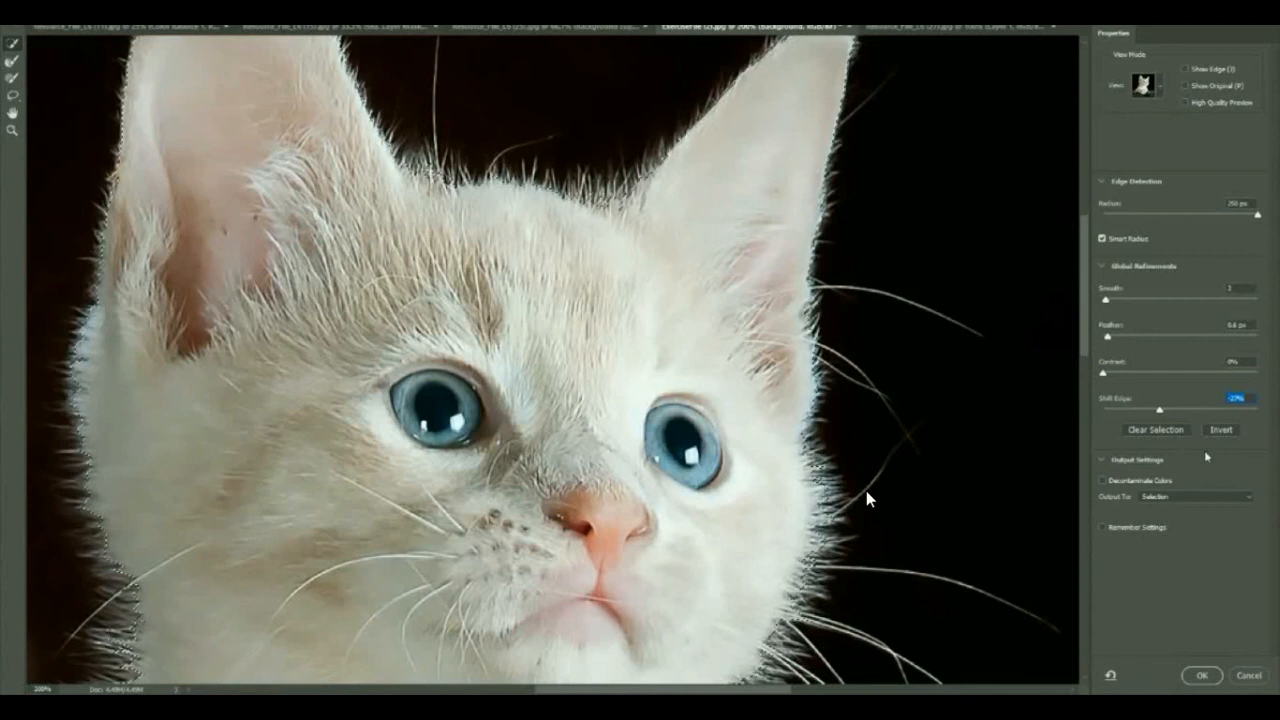
pyautogui.click(1196, 497)
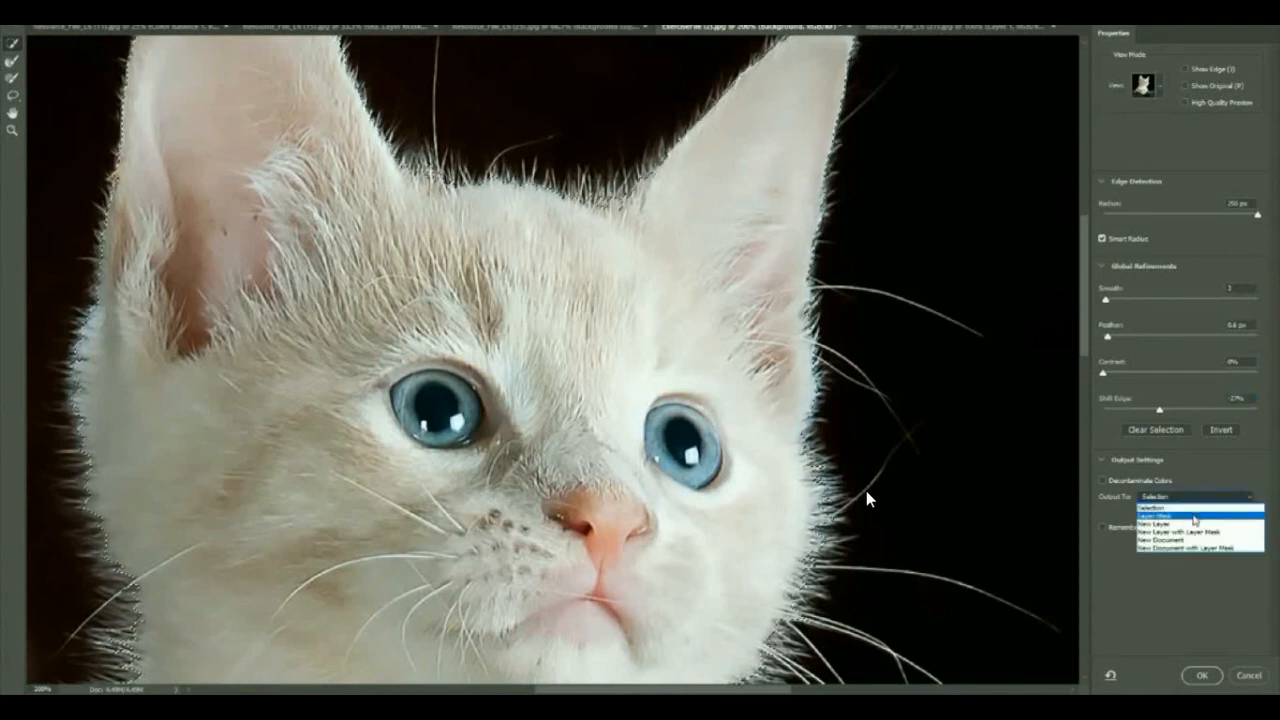
pyautogui.click(1196, 524)
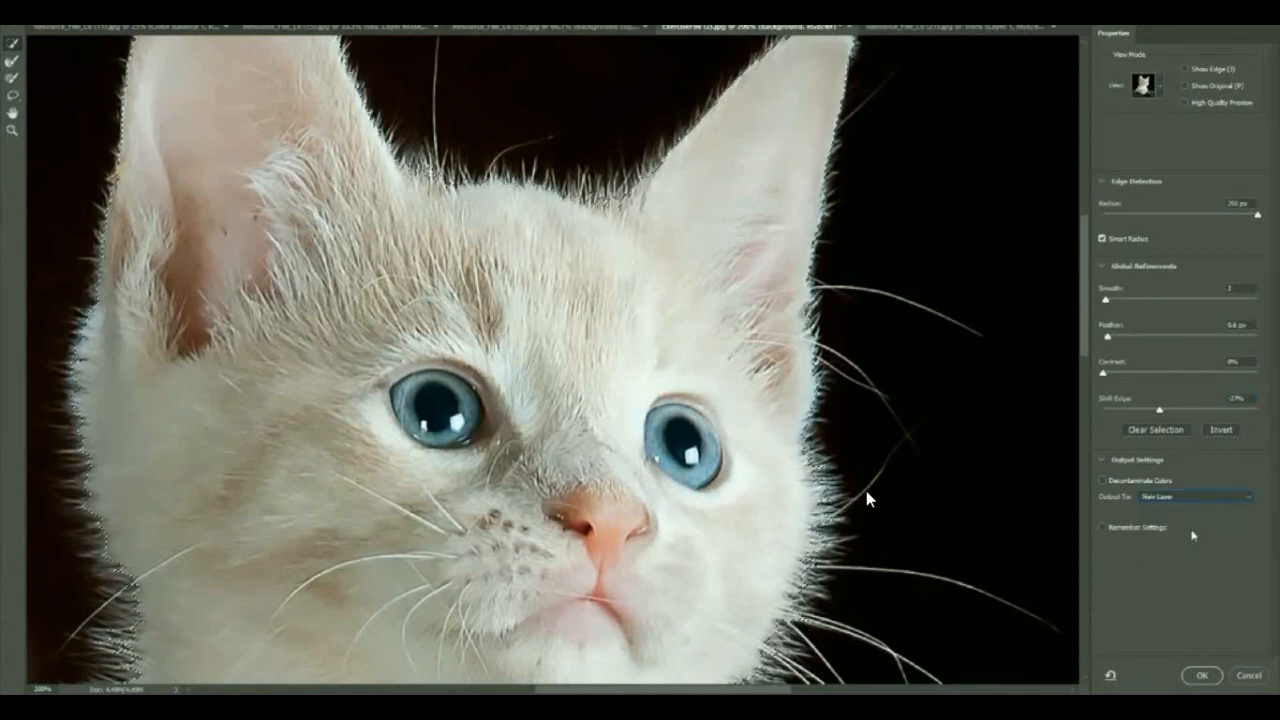
pyautogui.click(1203, 676)
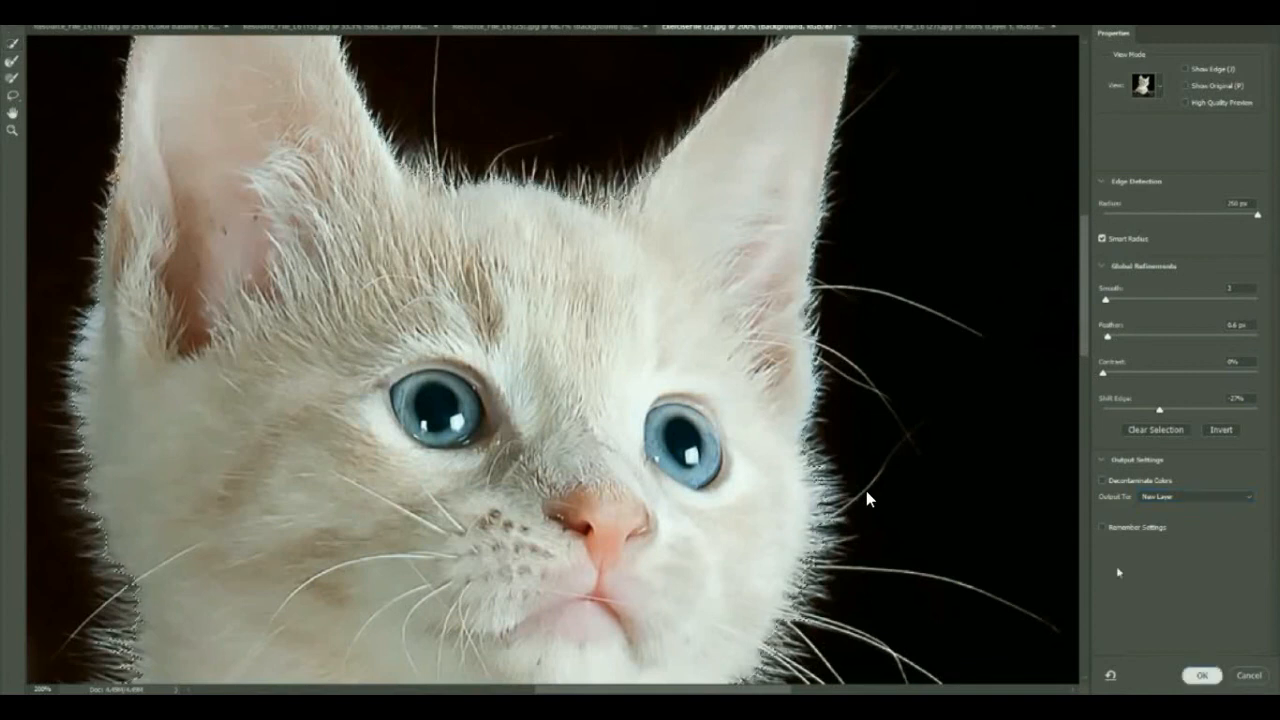
# - Move the refined kitten into the girl image and arrange both kittens side by side for comparison
pyautogui.click(14, 48)
pyautogui.moveTo(335, 412); pyautogui.dragTo(228, 229)
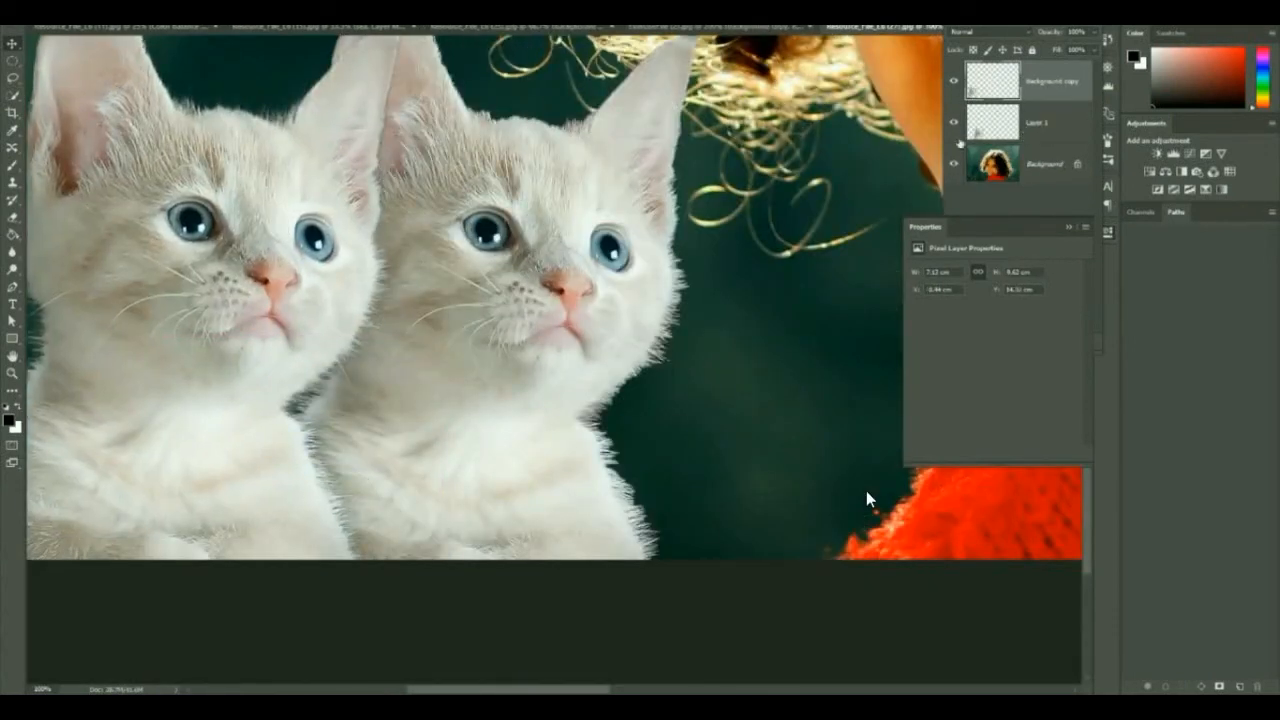
pyautogui.click(1047, 124)
pyautogui.moveTo(558, 249); pyautogui.dragTo(771, 250)
pyautogui.moveTo(165, 279); pyautogui.dragTo(340, 295)
pyautogui.hotkey('ctrl', '-')
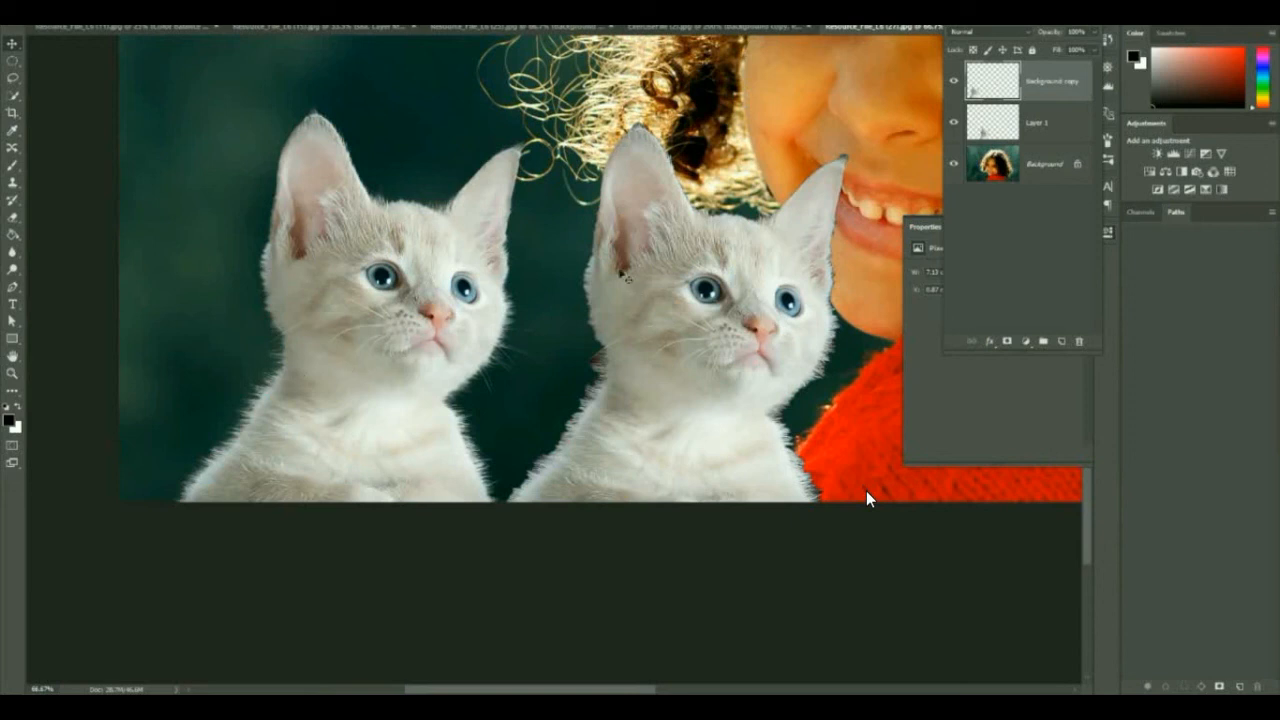
# - In the kitten image, delete the refined cutout layer and quick-select the entire kitten once more
pyautogui.click(720, 28)
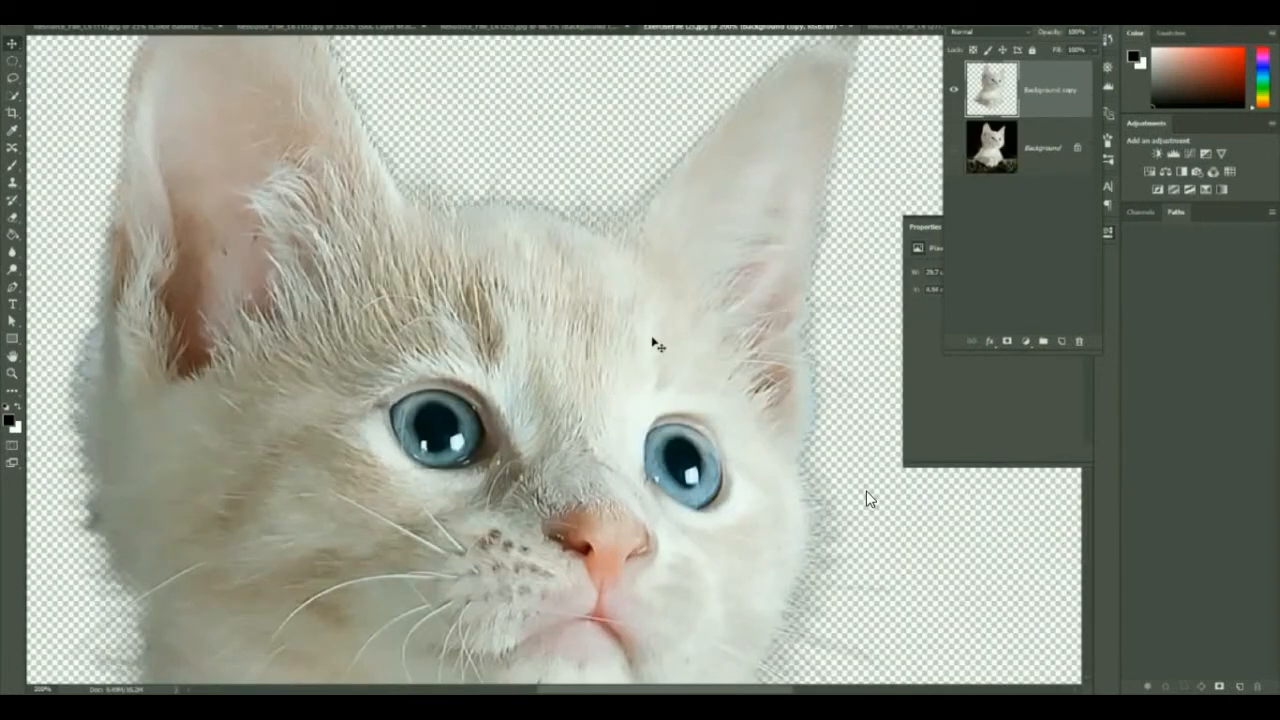
pyautogui.moveTo(1055, 80); pyautogui.dragTo(1080, 341)
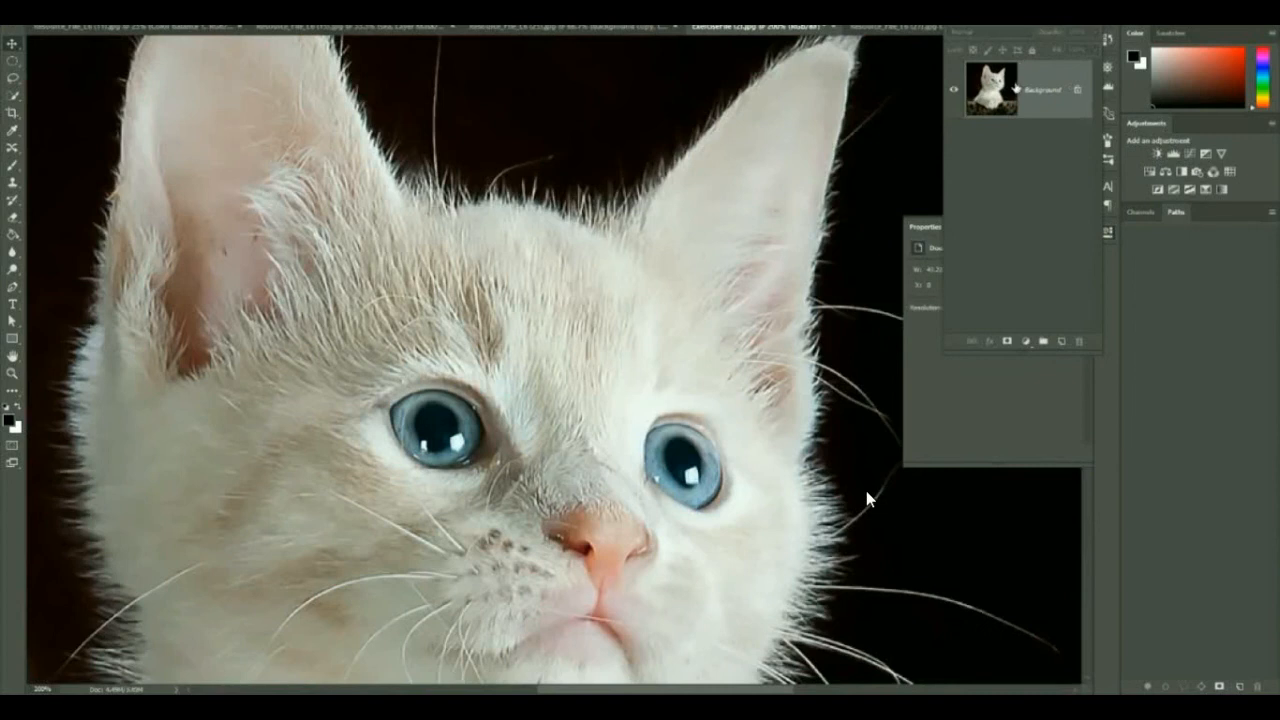
pyautogui.hotkey('ctrl', '0')
pyautogui.press('w')
pyautogui.moveTo(490, 500)
pyautogui.mouseDown()
pyautogui.moveTo(596, 443)
pyautogui.moveTo(642, 366)
pyautogui.moveTo(656, 160)
pyautogui.mouseUp()
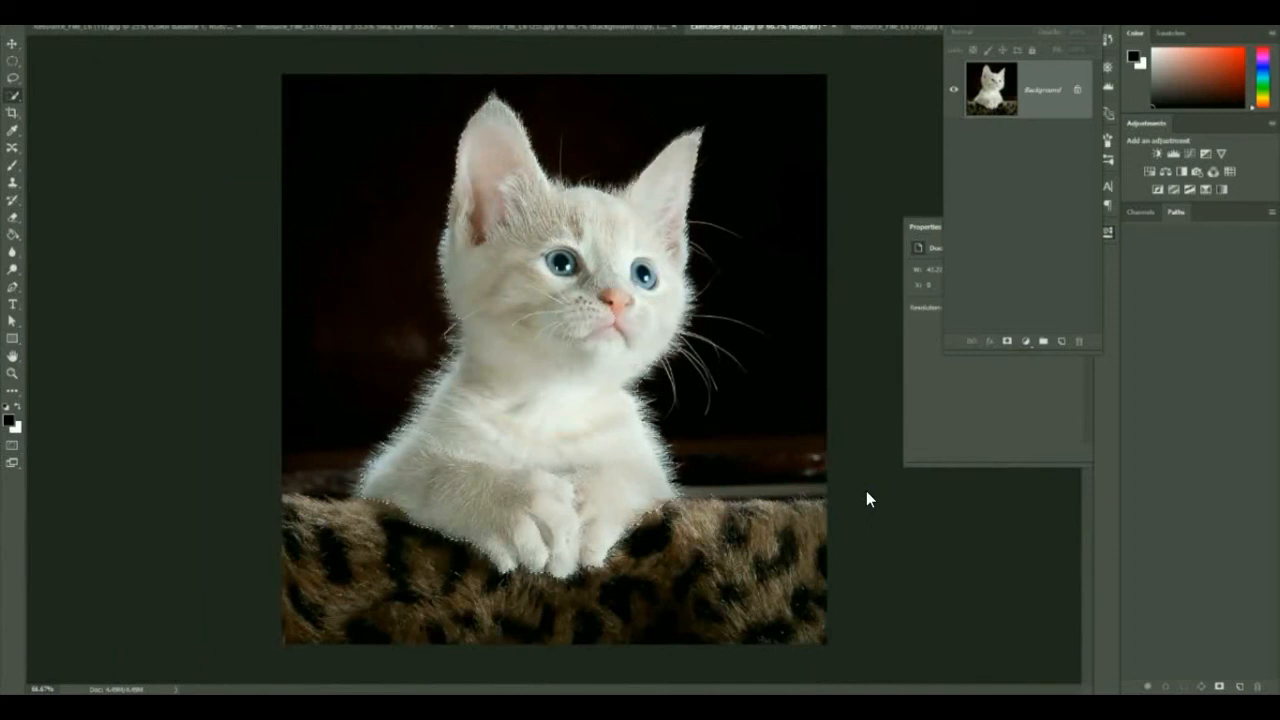
# - In Select and Mask, enable Smart Radius at 250 px, feather the edge about 0.4 px and shift it slightly inward
pyautogui.hotkey('ctrl', 'alt', 'r')
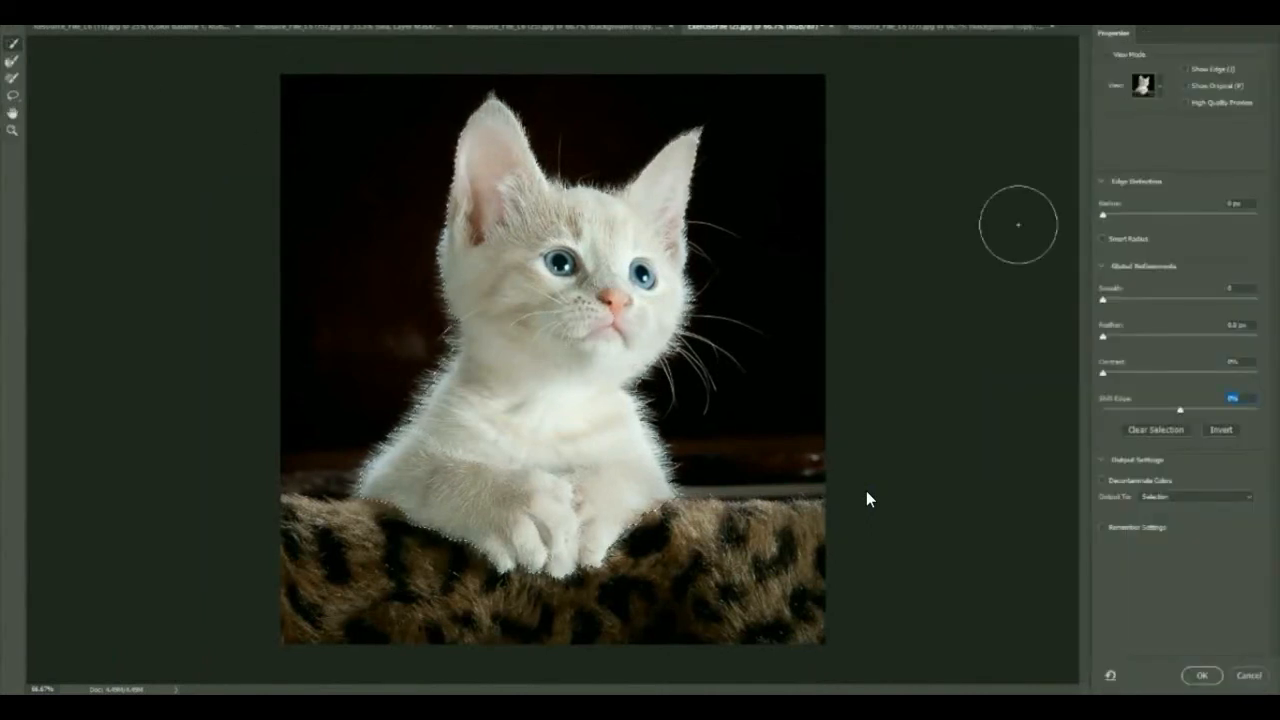
pyautogui.click(1102, 238)
pyautogui.moveTo(1104, 216); pyautogui.dragTo(1258, 216)
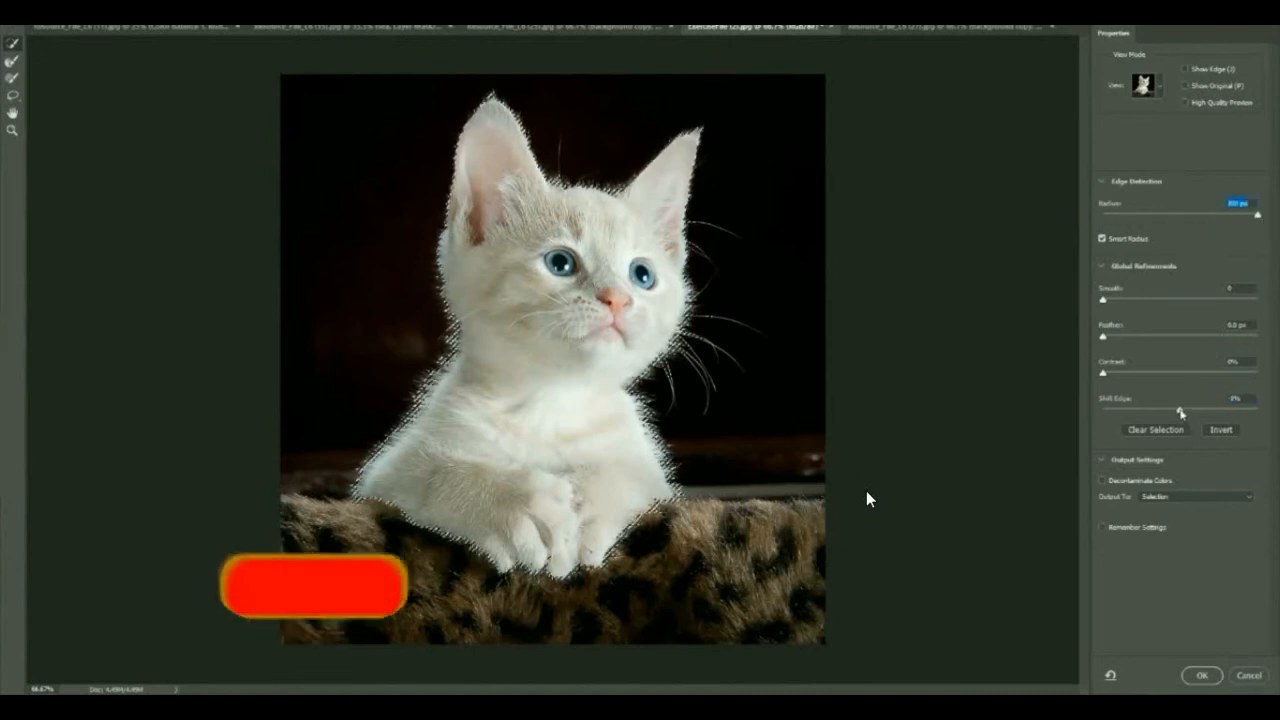
pyautogui.click(1181, 411)
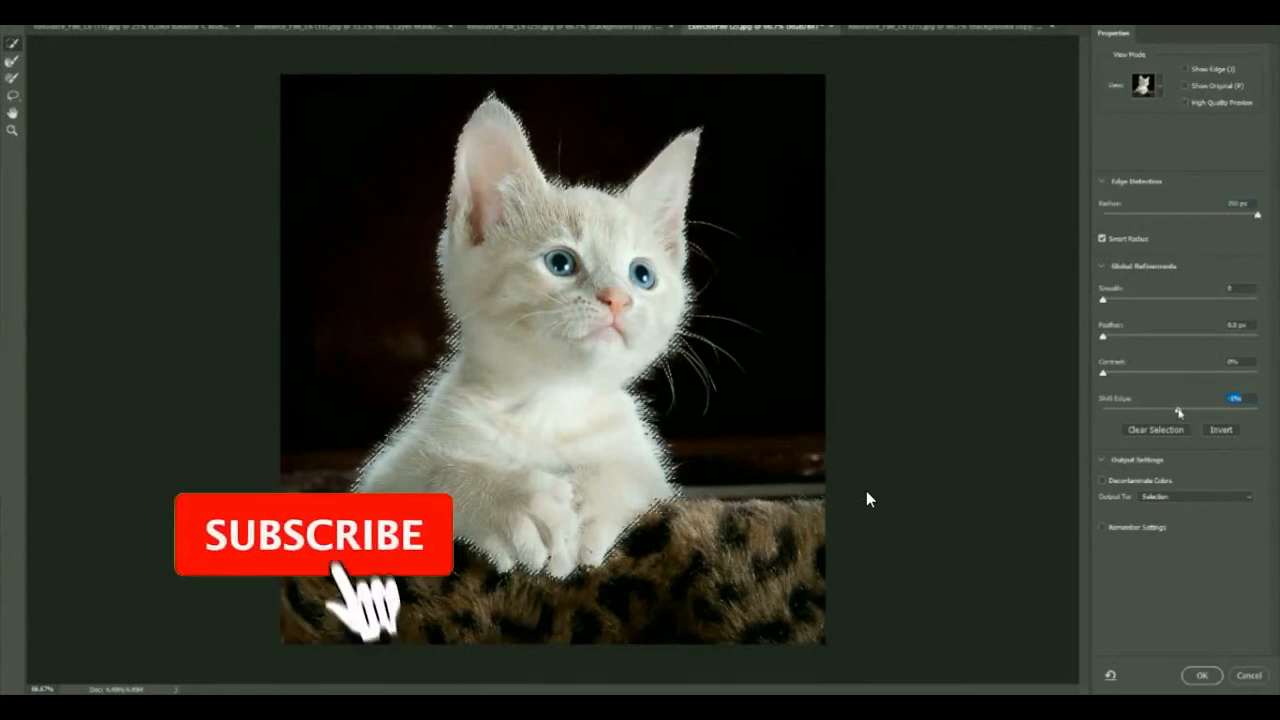
pyautogui.click(1104, 337)
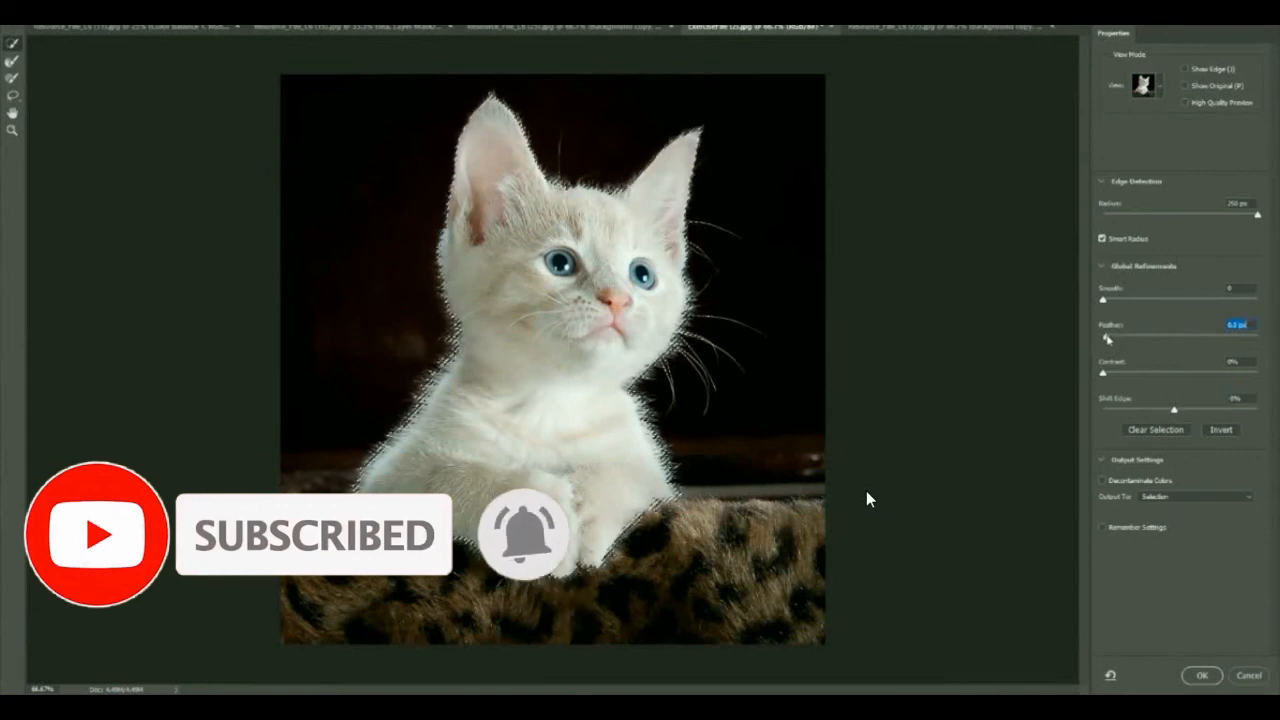
pyautogui.moveTo(1175, 411); pyautogui.dragTo(1170, 410)
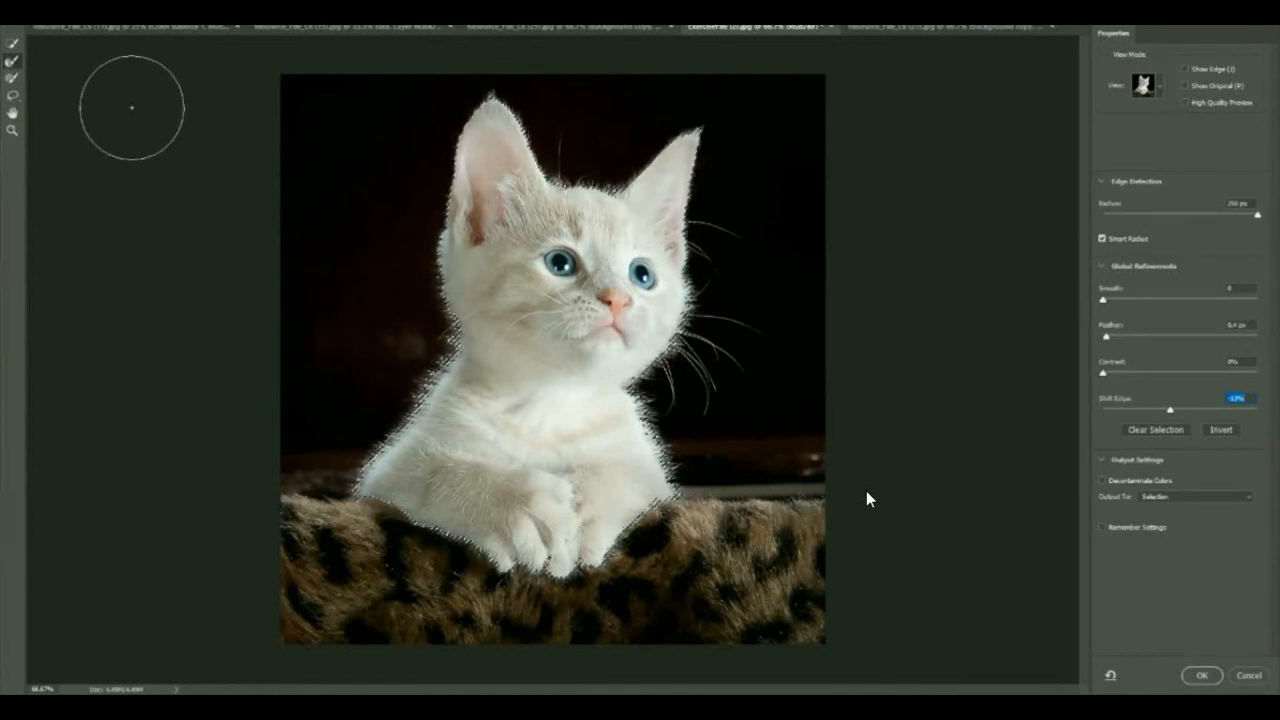
# - Shrink the Refine Edge brush and undo the last edge refinement on the kitten selection
pyautogui.press('[')
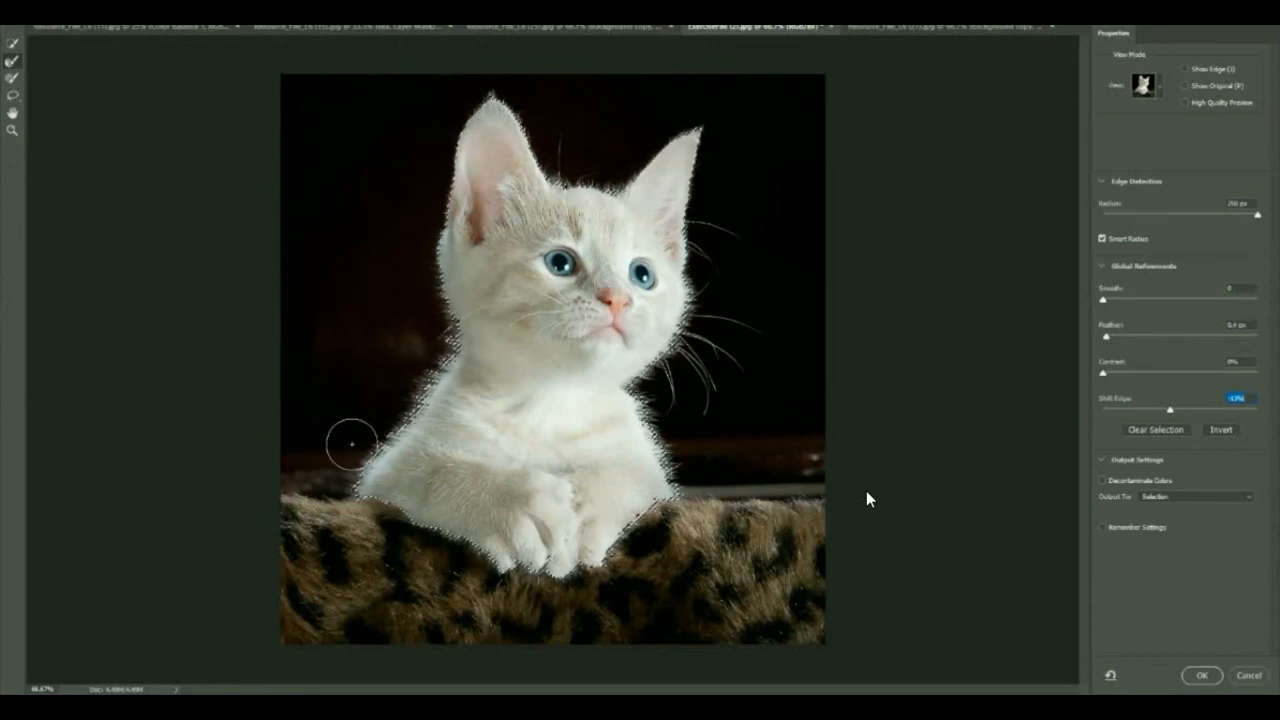
pyautogui.click(14, 62)
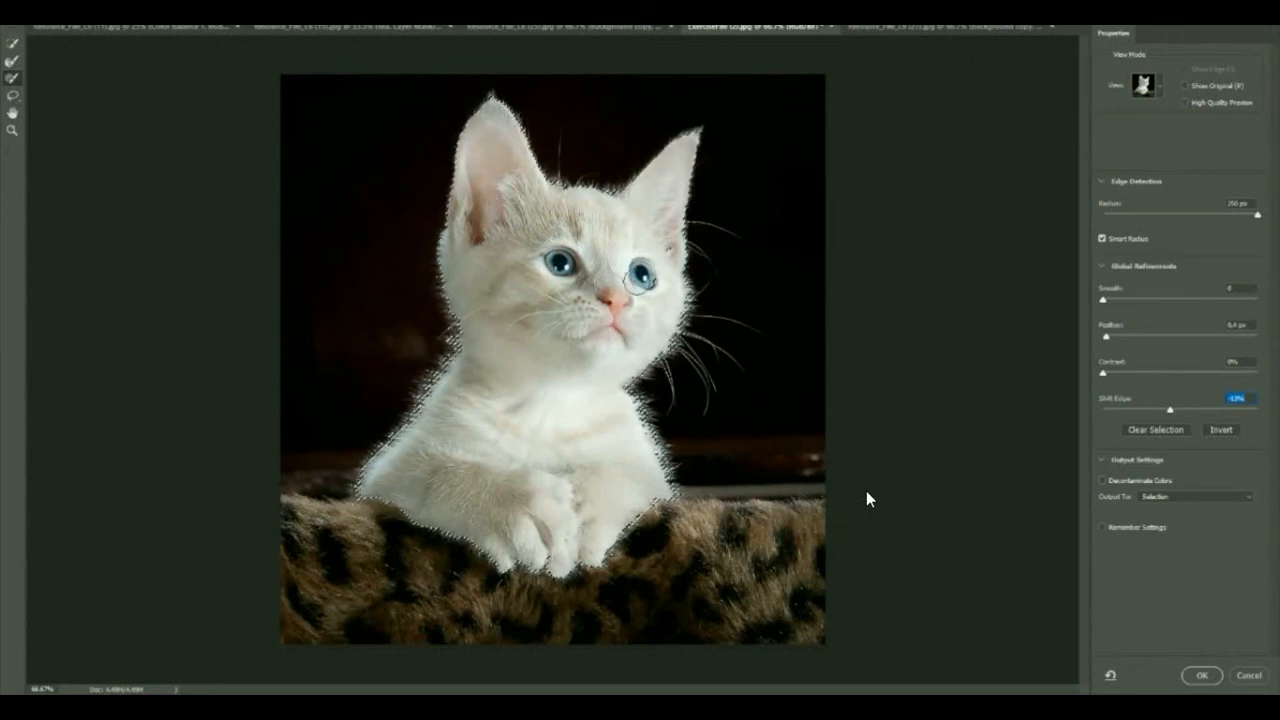
pyautogui.hotkey('ctrl', 'z')
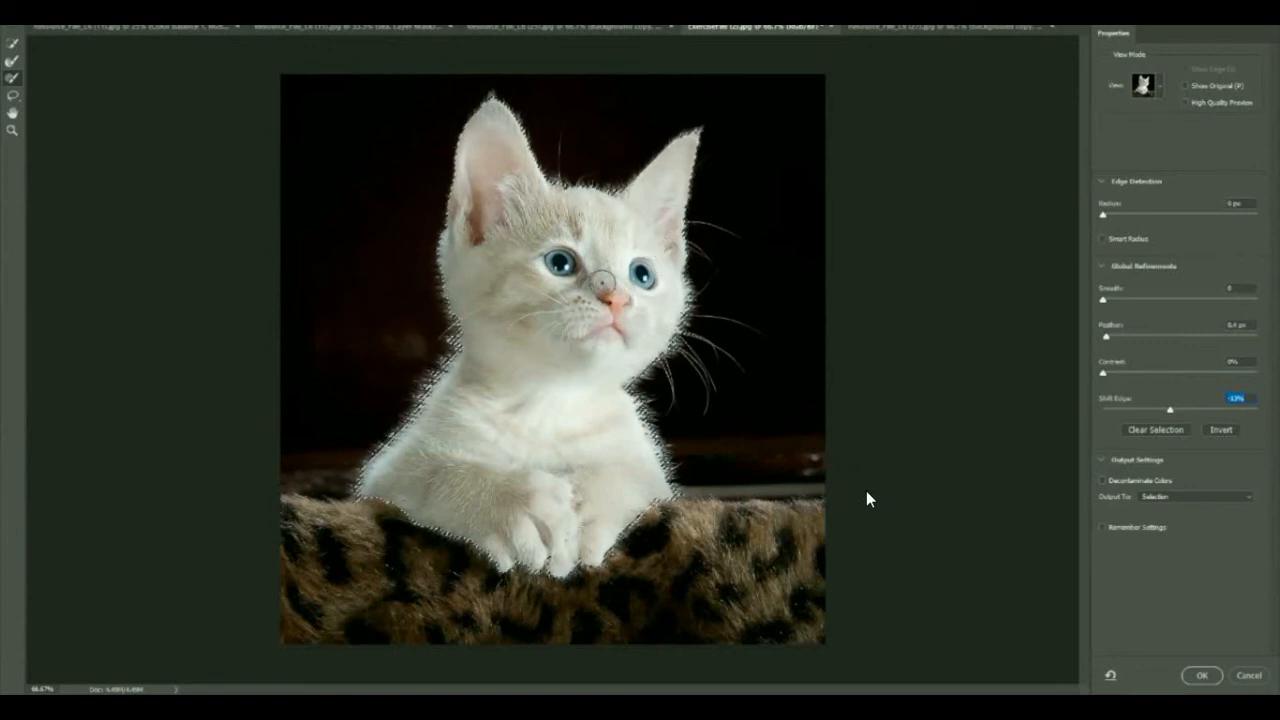
# - Output the kitten selection to a new layer and move this cutout into the curly-haired girl image beside the other kittens
pyautogui.click(1183, 496)
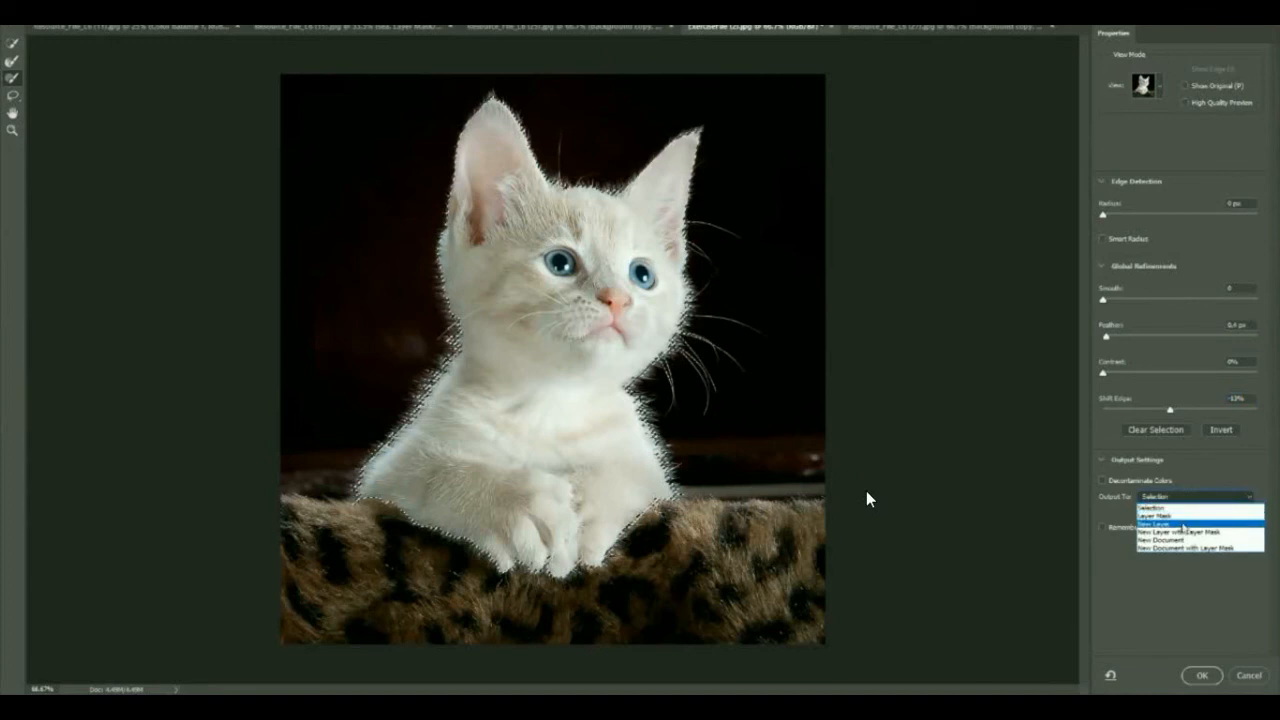
pyautogui.click(1183, 523)
pyautogui.click(1201, 675)
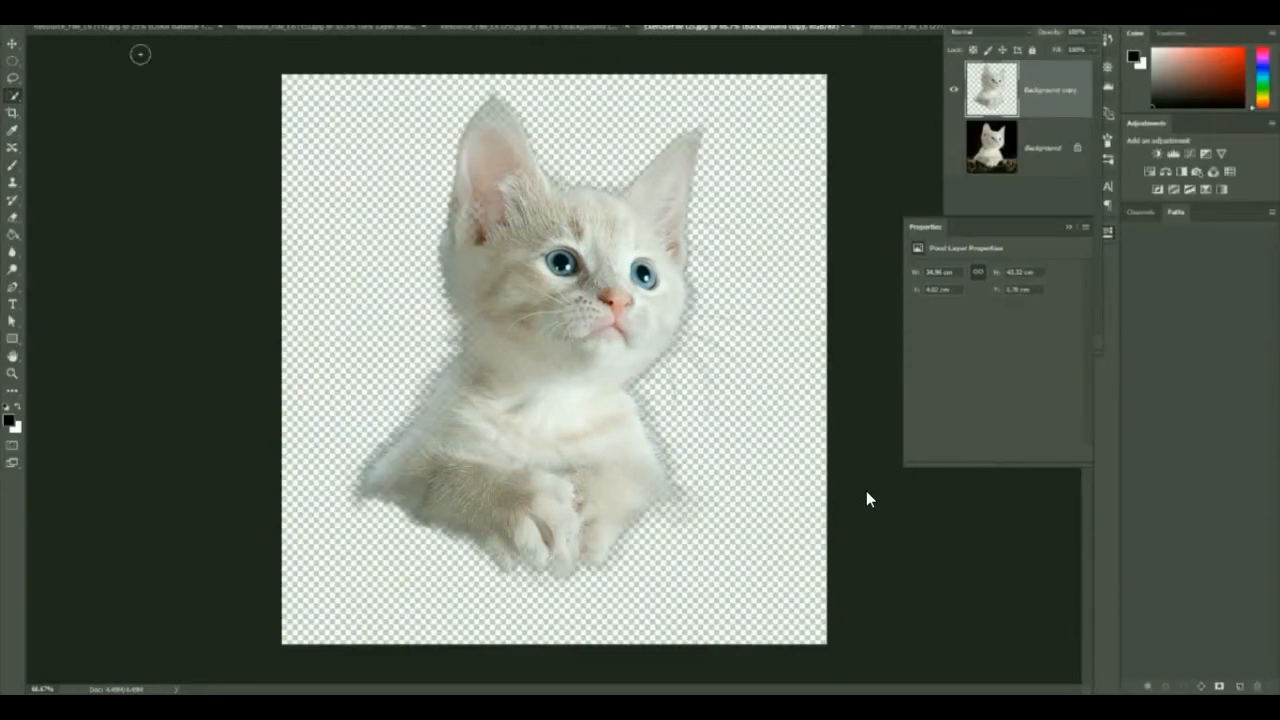
pyautogui.click(12, 43)
pyautogui.moveTo(555, 311); pyautogui.dragTo(253, 317)
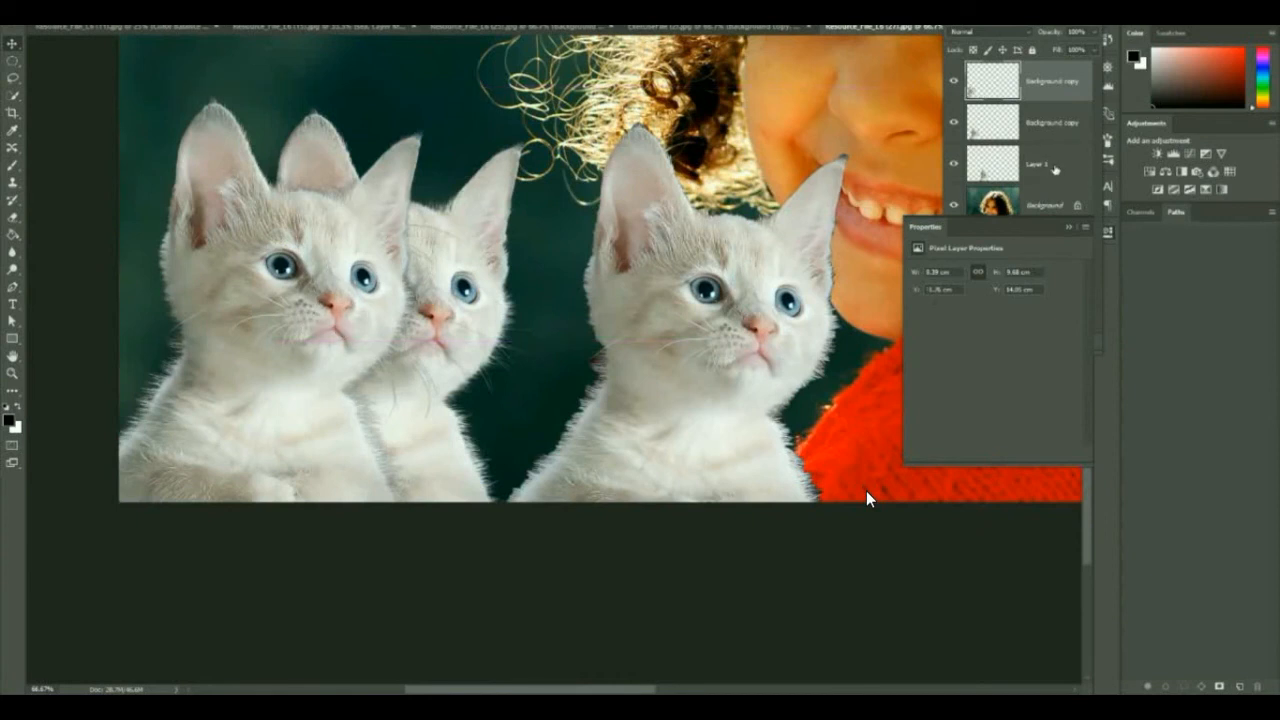
# - Spread the Layer 1 kitten and the middle kitten apart so that all three cutouts stand side by side
pyautogui.click(1045, 165)
pyautogui.moveTo(758, 271); pyautogui.dragTo(894, 271)
pyautogui.hotkey('ctrl', 'z')
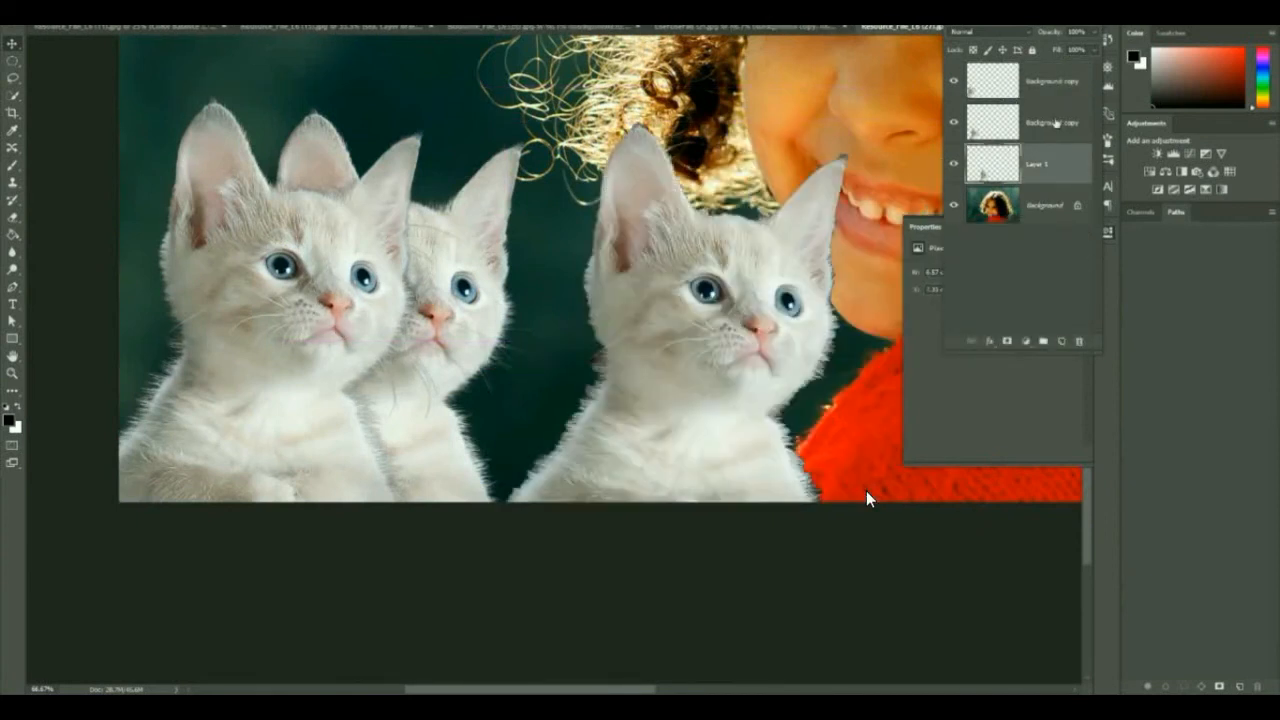
pyautogui.moveTo(757, 265); pyautogui.dragTo(912, 266)
pyautogui.click(1050, 121)
pyautogui.moveTo(458, 295); pyautogui.dragTo(643, 294)
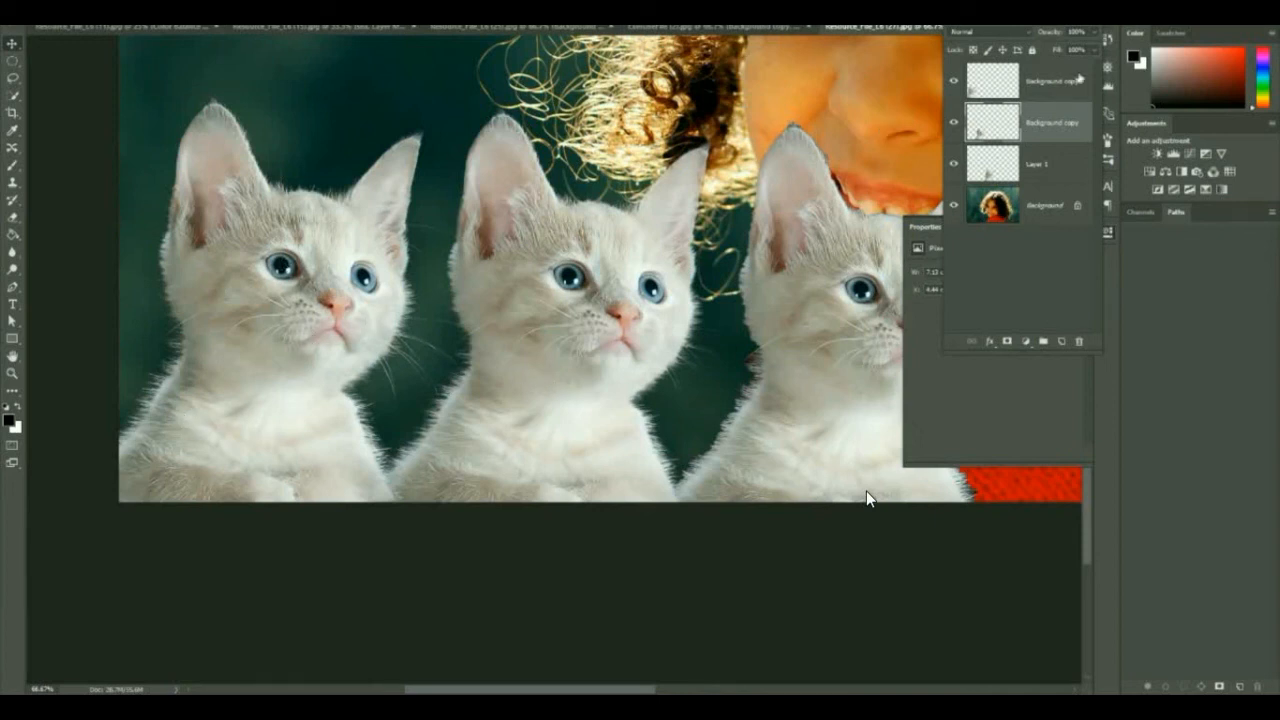
# - Hide the middle kitten copy and Layer 1, leaving only the newest kitten cutout on the girl photo
pyautogui.click(1060, 80)
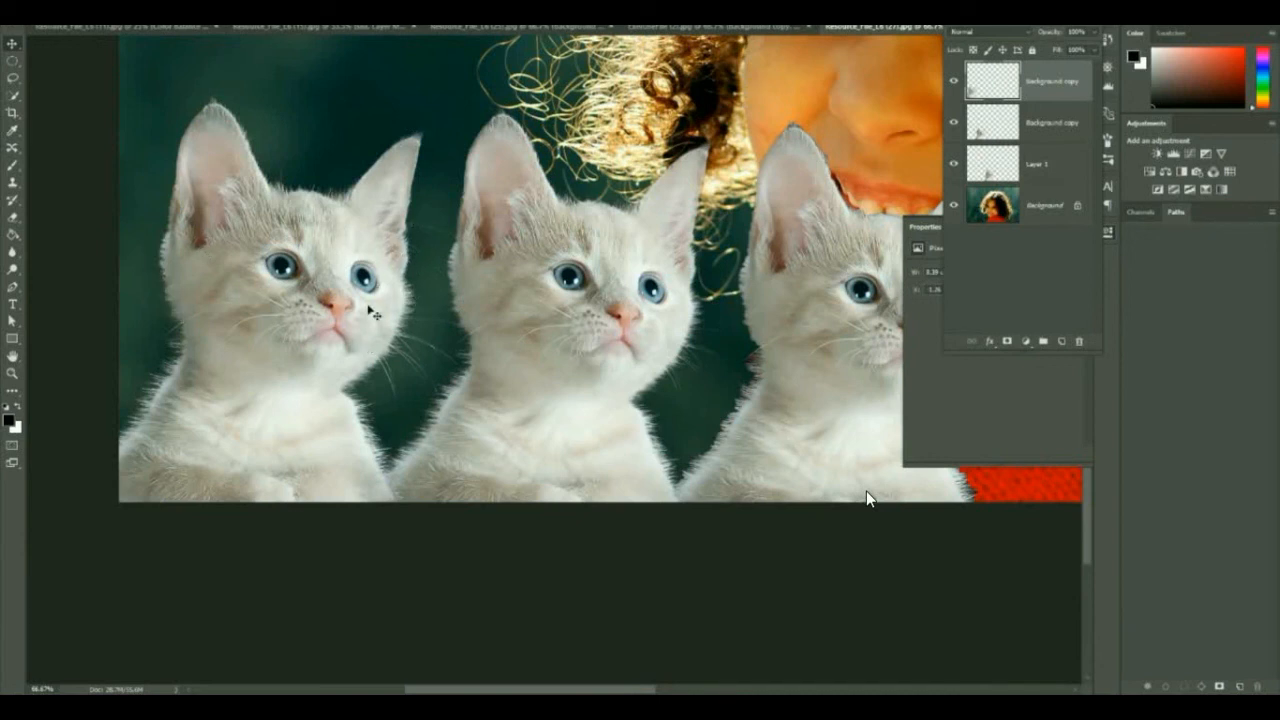
pyautogui.click(1050, 128)
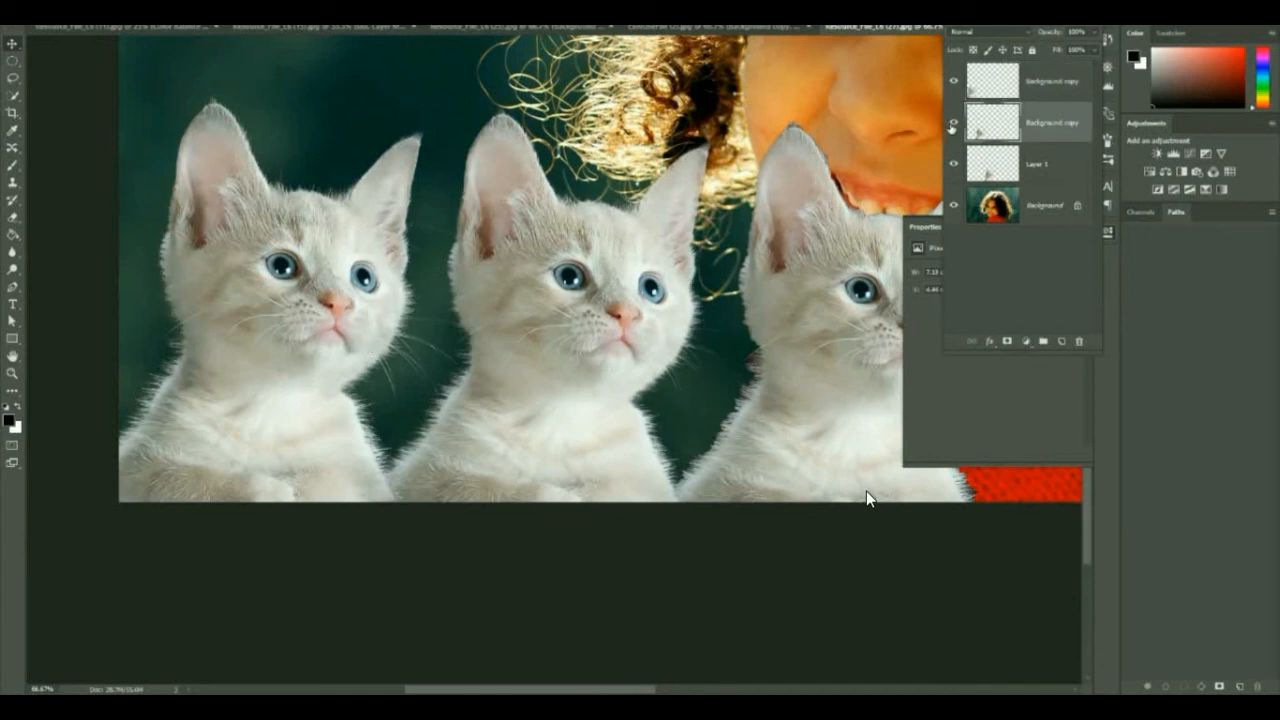
pyautogui.click(953, 122)
pyautogui.click(953, 163)
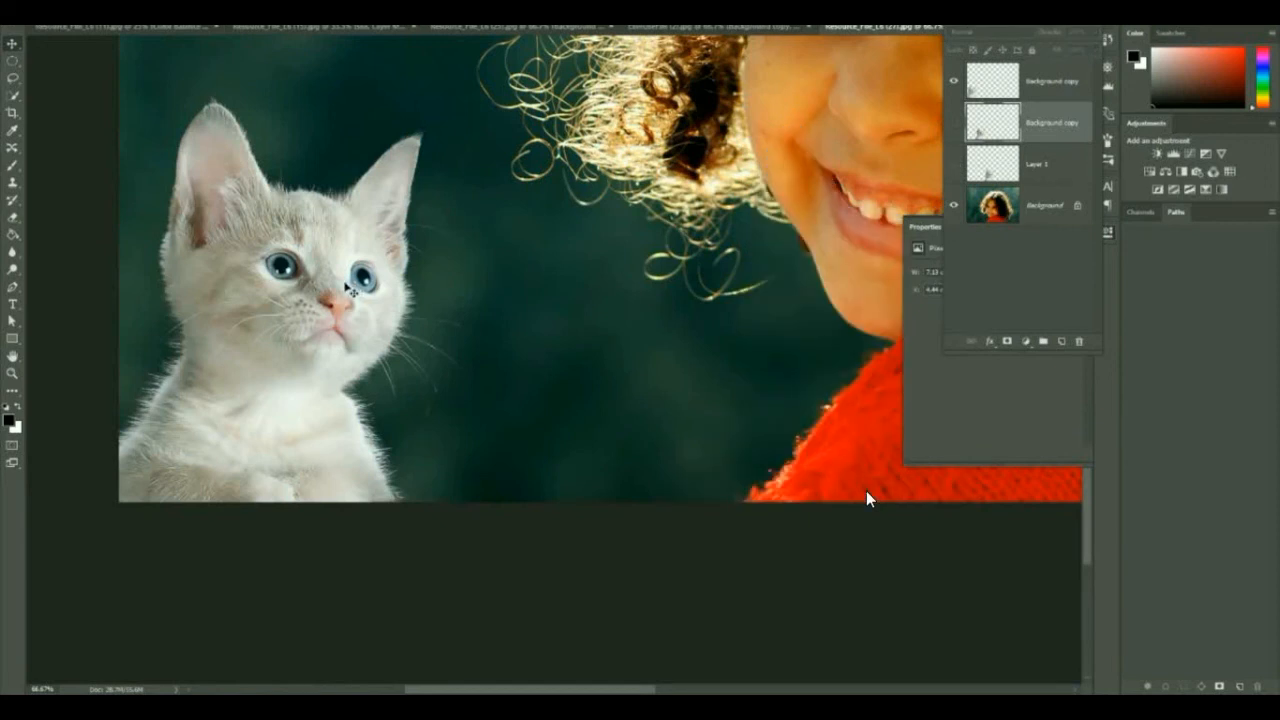
# - Move the remaining kitten closer to the girl, just below her curly hair at the photo's lower edge
pyautogui.click(1086, 93)
pyautogui.moveTo(340, 305); pyautogui.dragTo(606, 332)
pyautogui.hotkey('ctrl', '-')
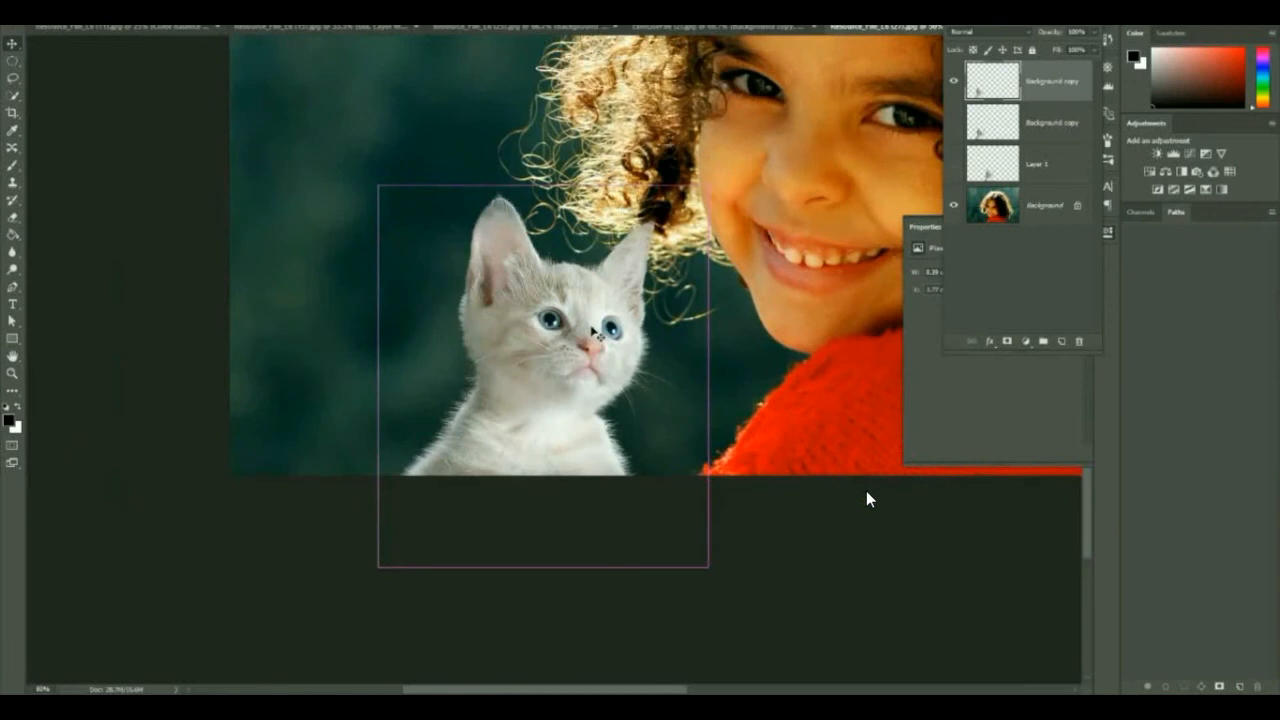
pyautogui.hotkey('ctrl', '-')
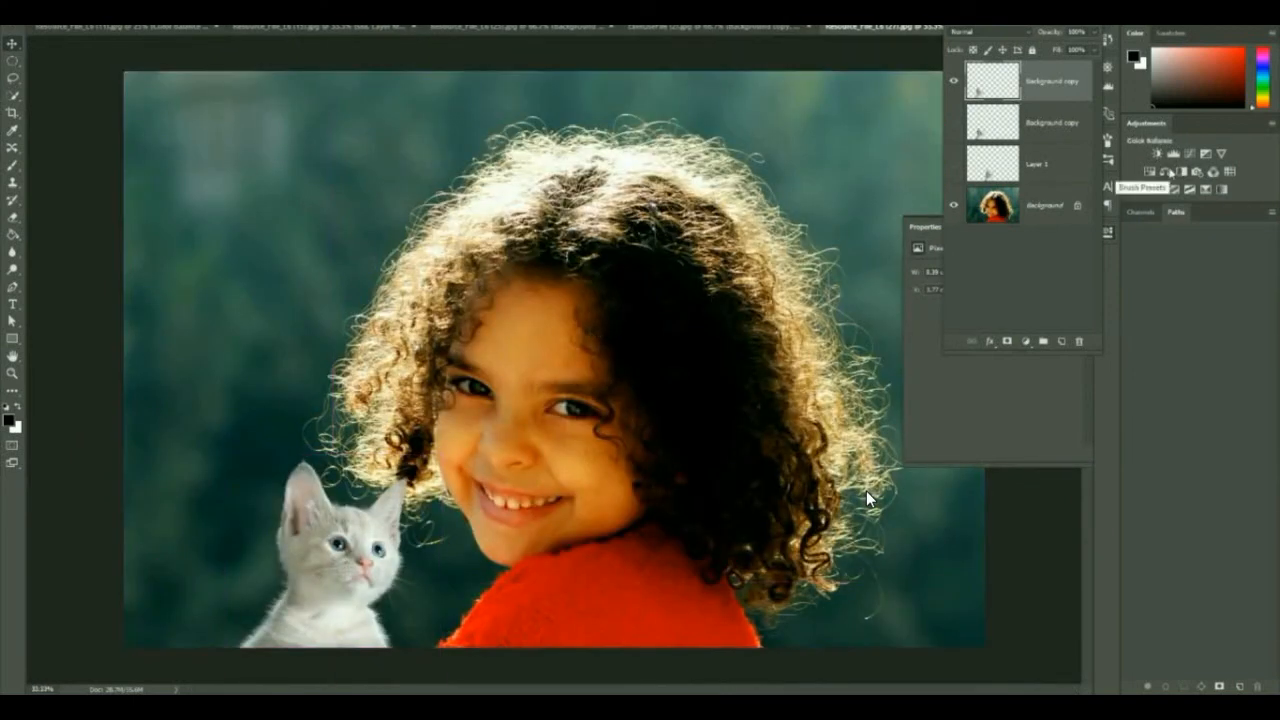
# - Add a Color Balance adjustment clipped to the kitten, with midtones Cyan-Red +14, Magenta-Green +22 and Yellow-Blue +14
pyautogui.click(1166, 172)
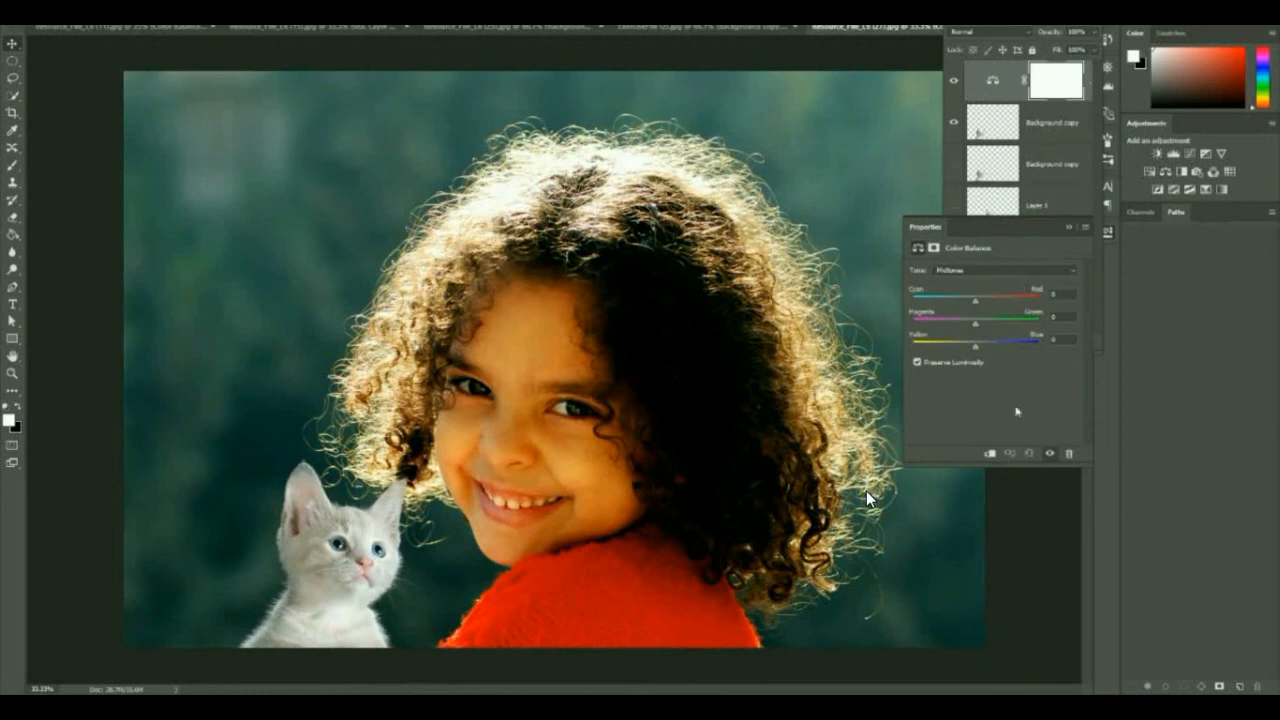
pyautogui.moveTo(977, 325); pyautogui.dragTo(986, 349)
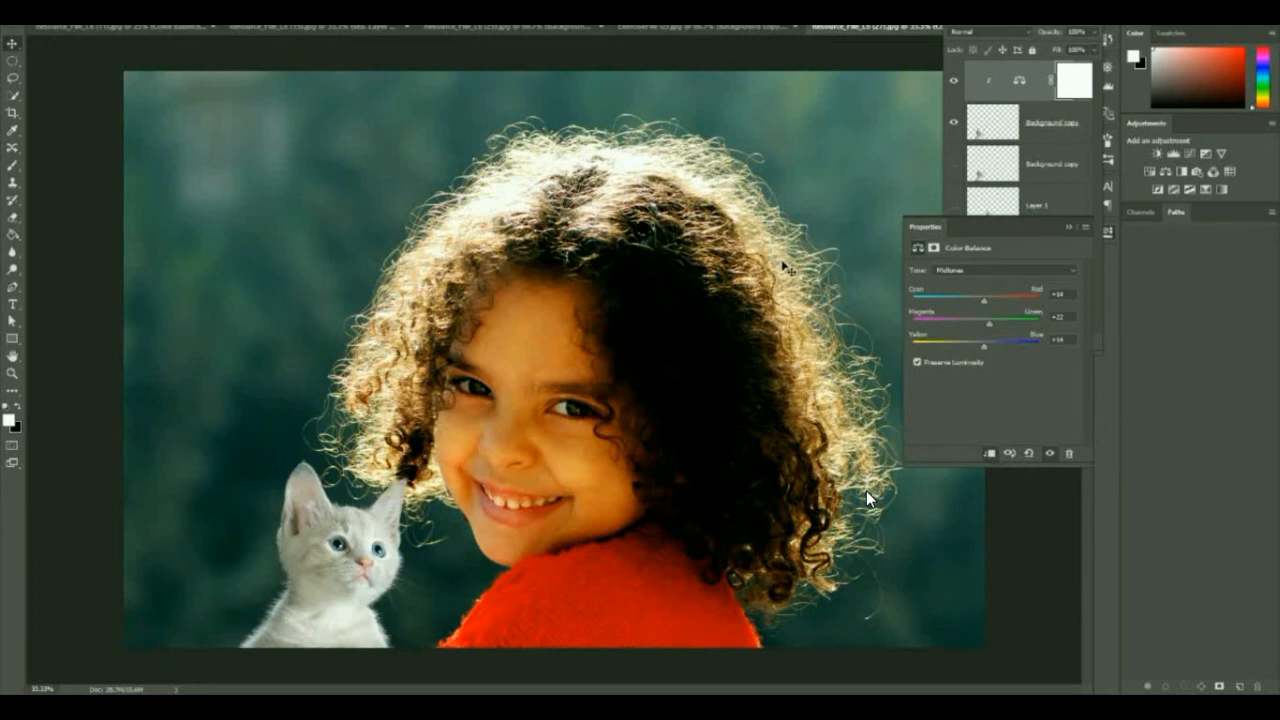
pyautogui.click(12, 95)
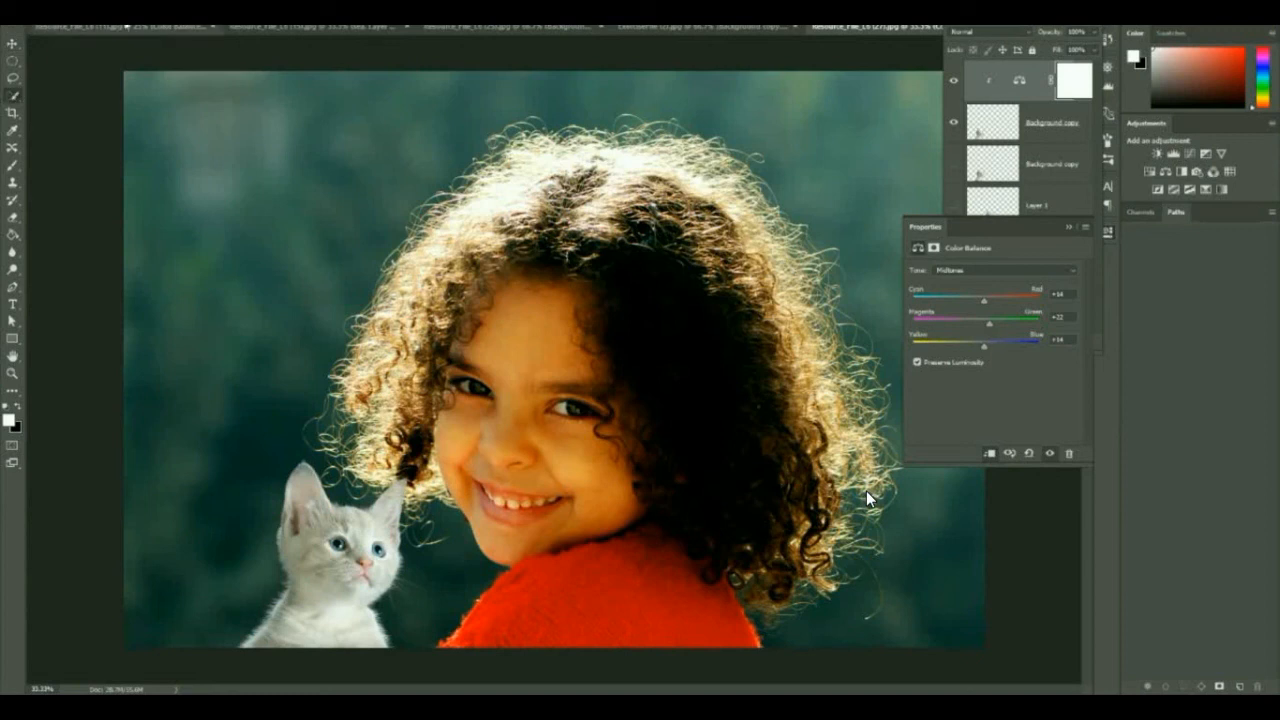
pyautogui.click(12, 60)
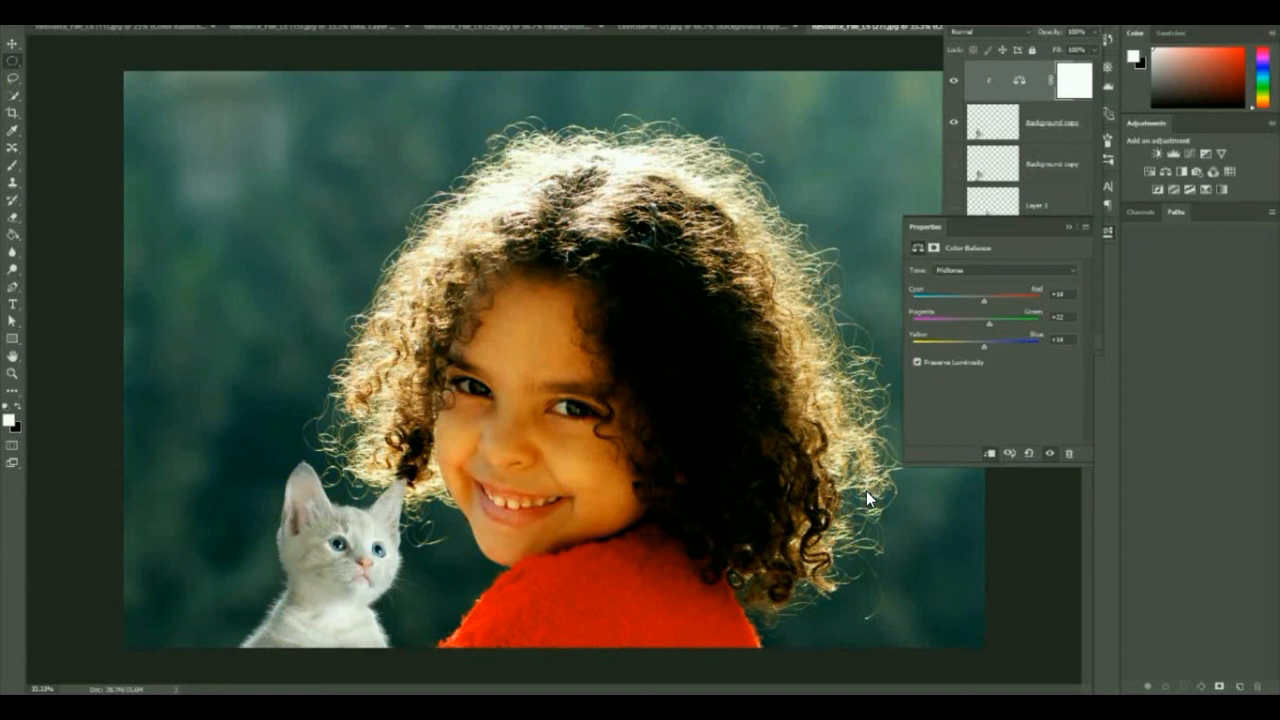
# - Review the desert road, coffee cup and canyon statue composites, toggling the road image's purple sky layer off and on
pyautogui.click(100, 28)
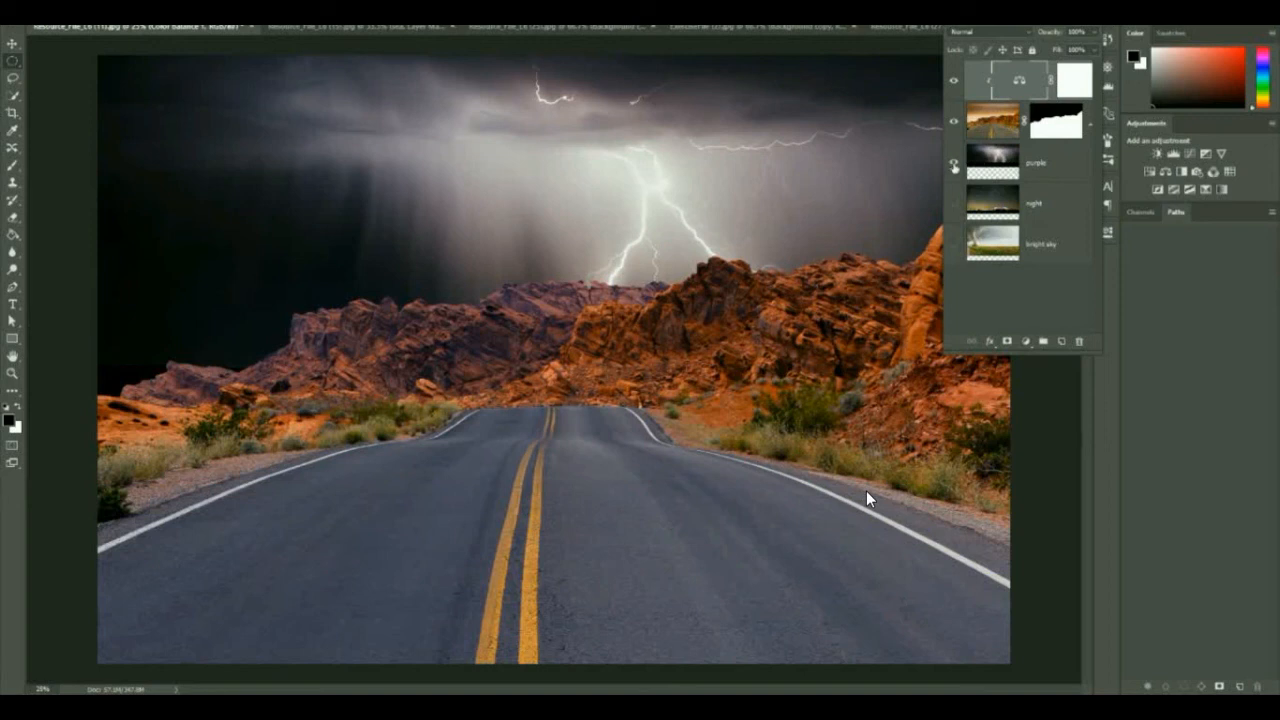
pyautogui.click(954, 165)
pyautogui.click(954, 165)
pyautogui.click(363, 30)
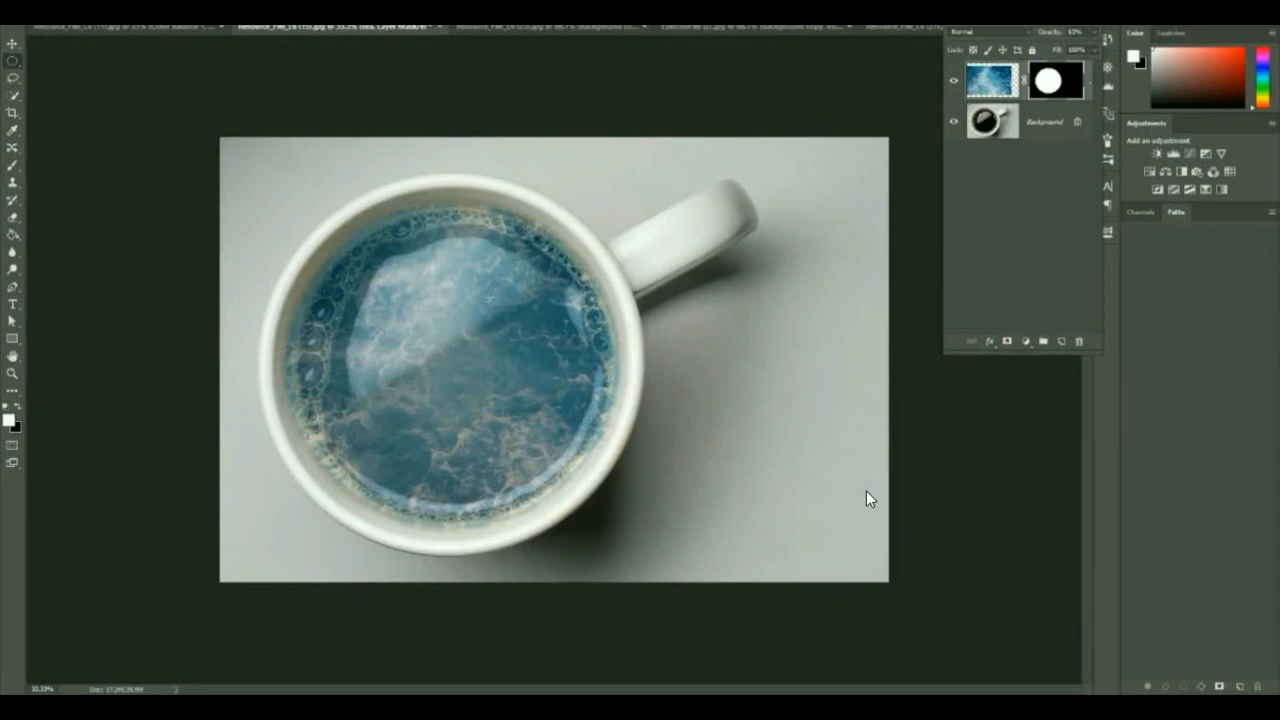
pyautogui.hotkey('ctrl', 'Tab')
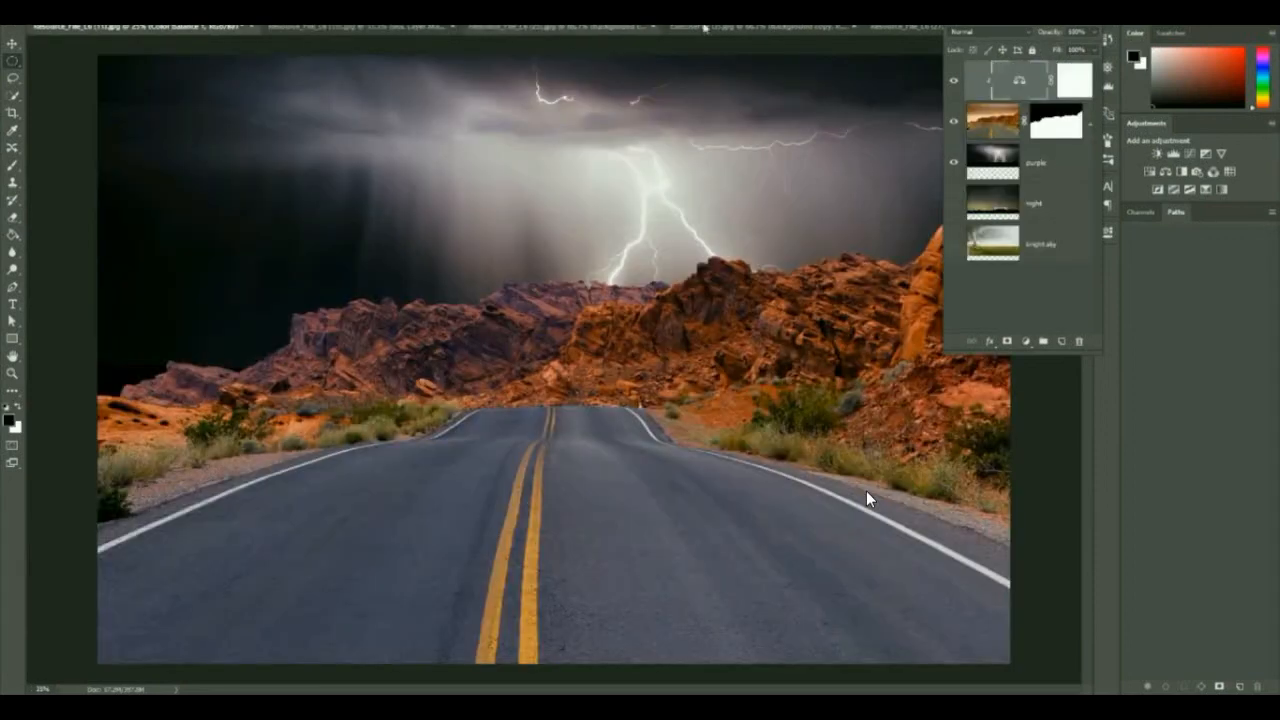
pyautogui.hotkey('ctrl', 'Tab')
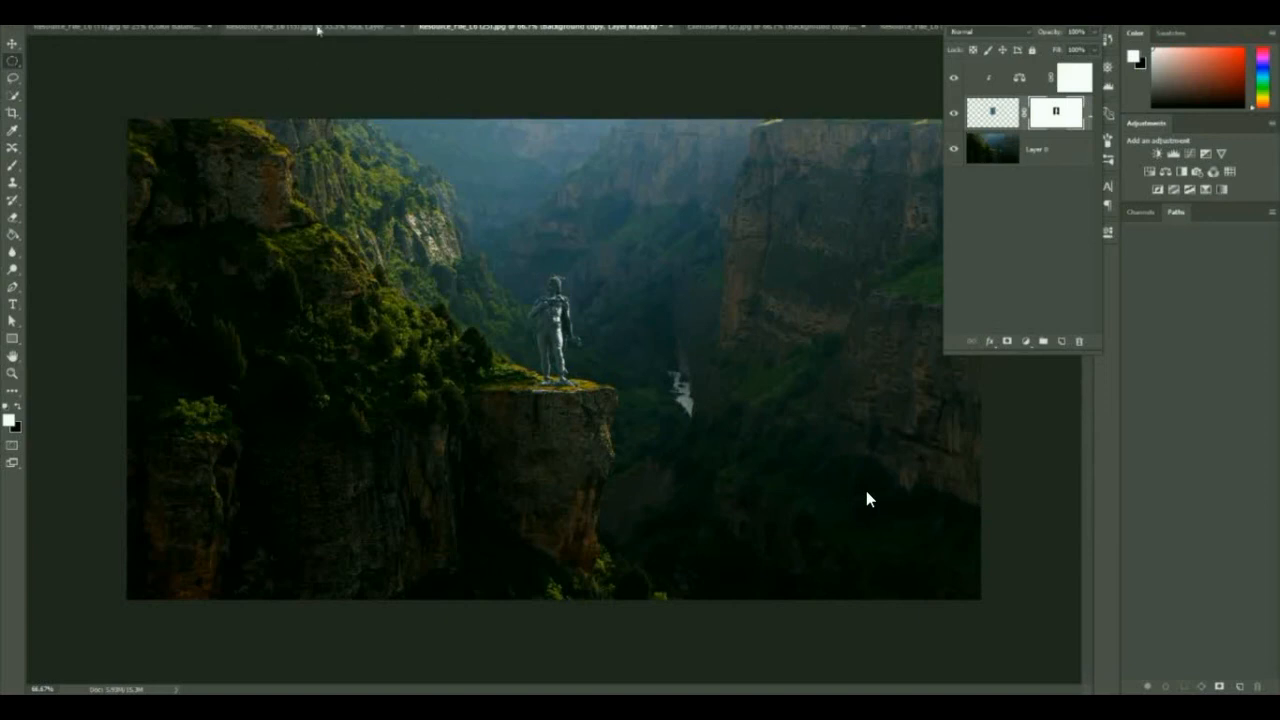
pyautogui.hotkey('ctrl', 'shift', 'Tab')
pyautogui.hotkey('ctrl', 'Tab')
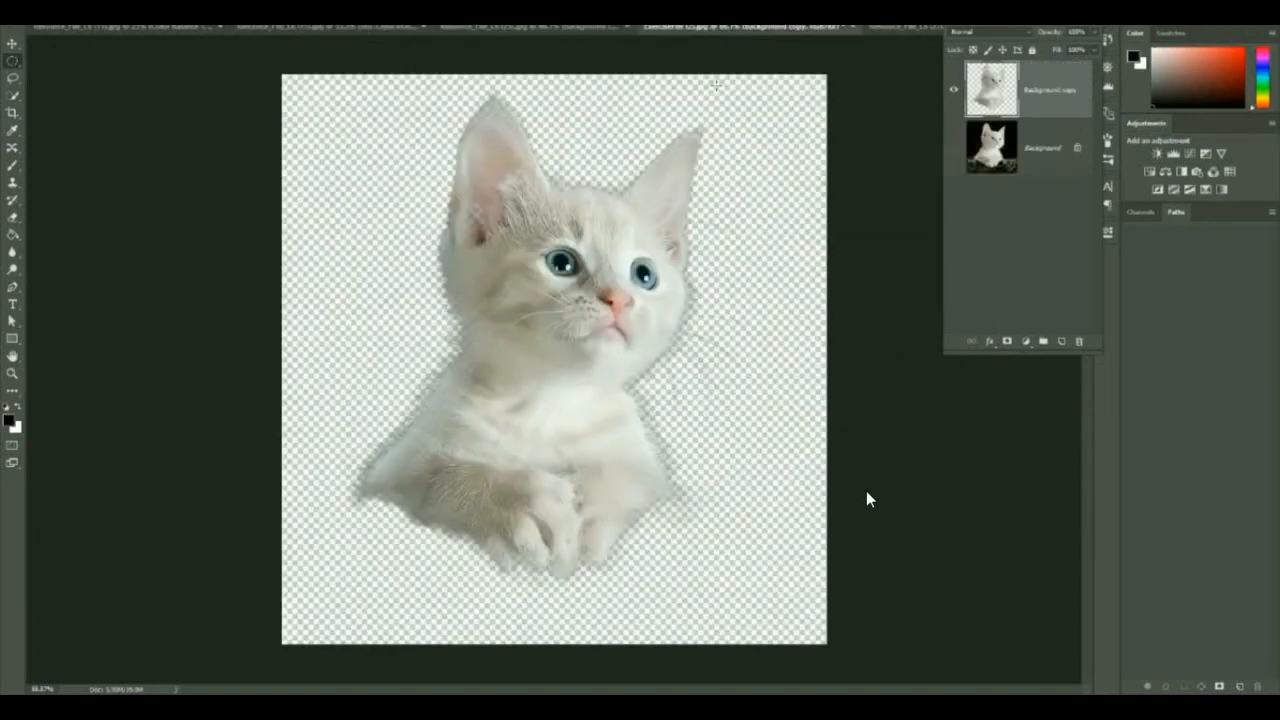
# - In the kitten image, hide the cutout layer and show the original background photo
pyautogui.click(958, 100)
pyautogui.click(953, 148)
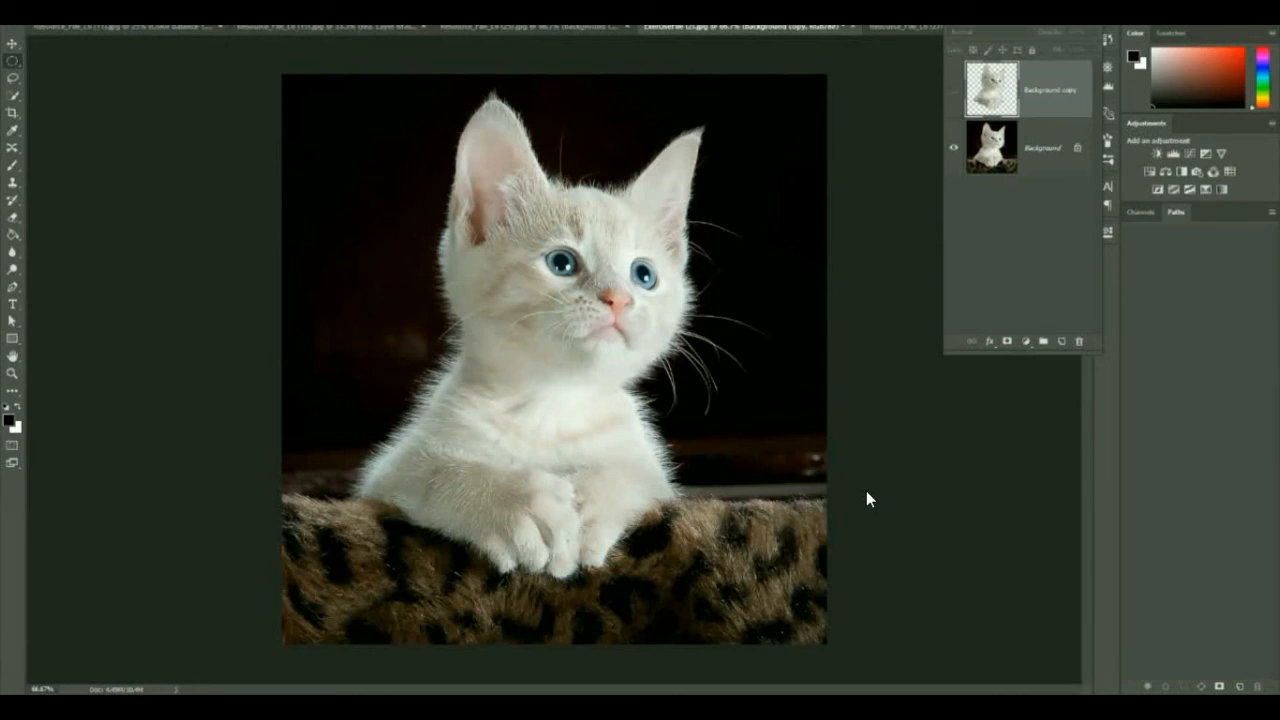
# - In the canyon statue composite, activate the Dodge tool with a larger brush over the cliff edge
pyautogui.hotkey('ctrl', 'shift', 'Tab')
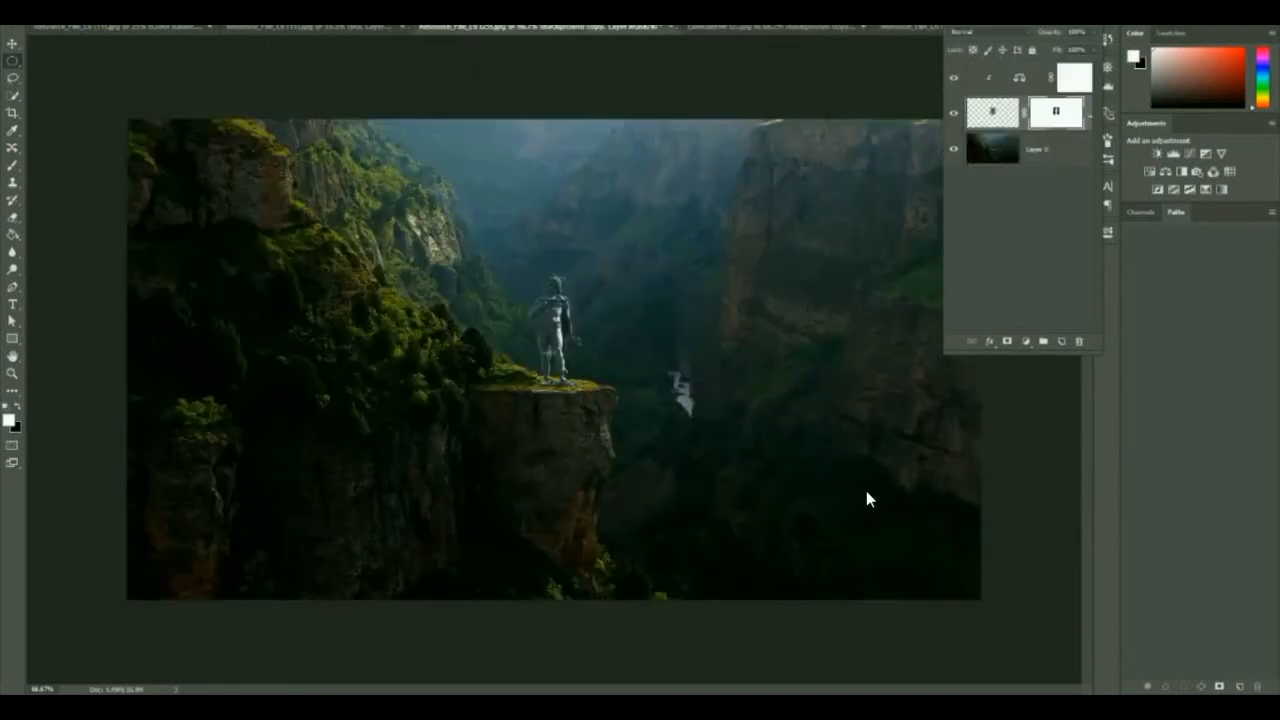
pyautogui.moveTo(12, 269); pyautogui.dragTo(75, 288)
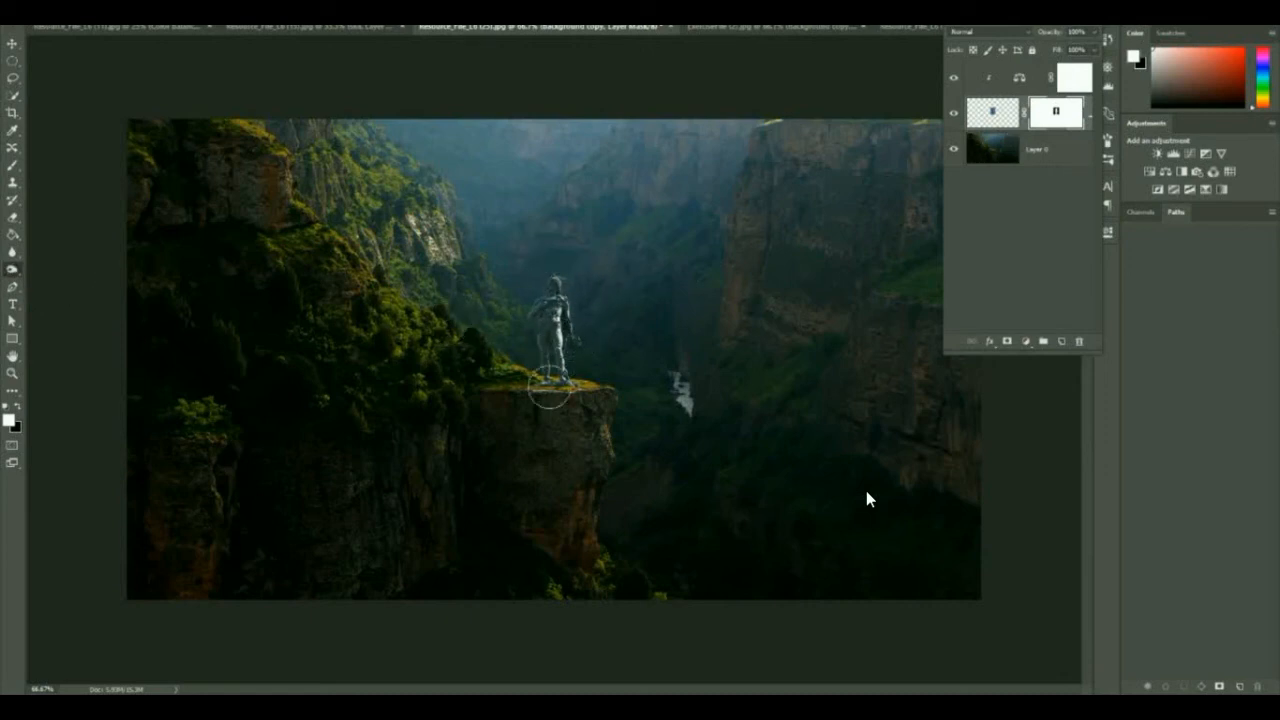
pyautogui.moveTo(12, 271); pyautogui.dragTo(56, 278)
pyautogui.click(60, 270)
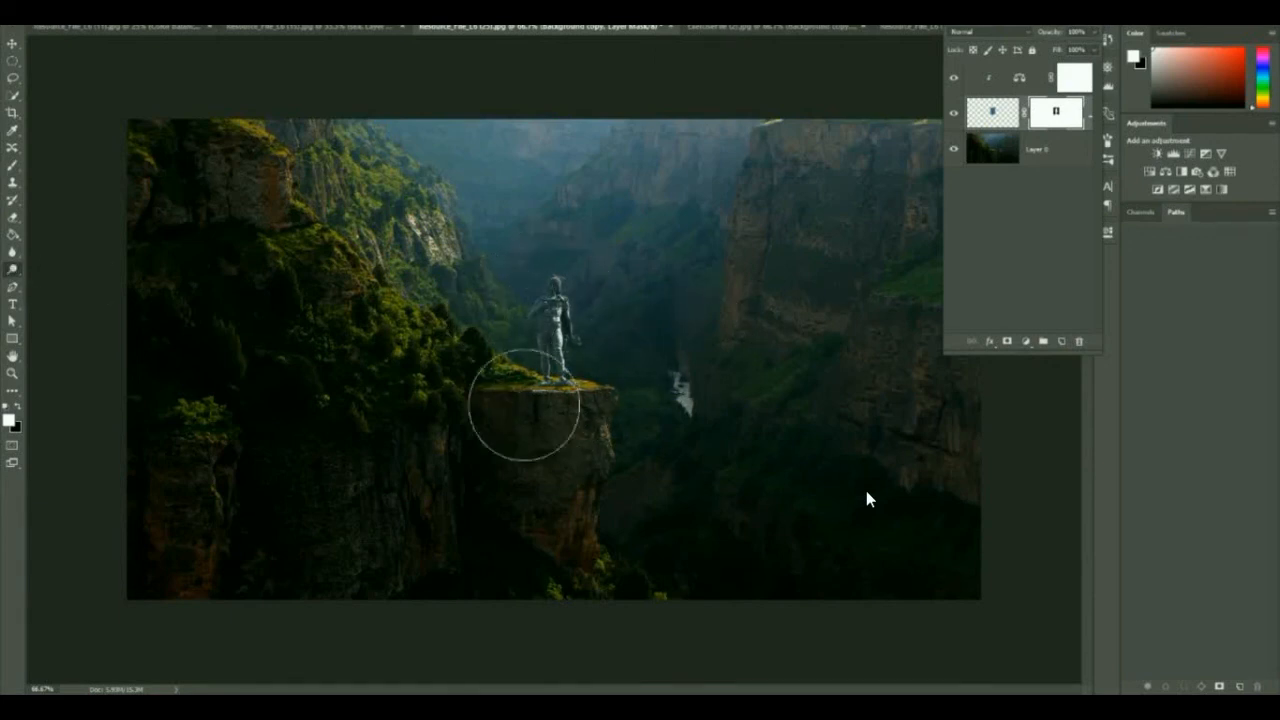